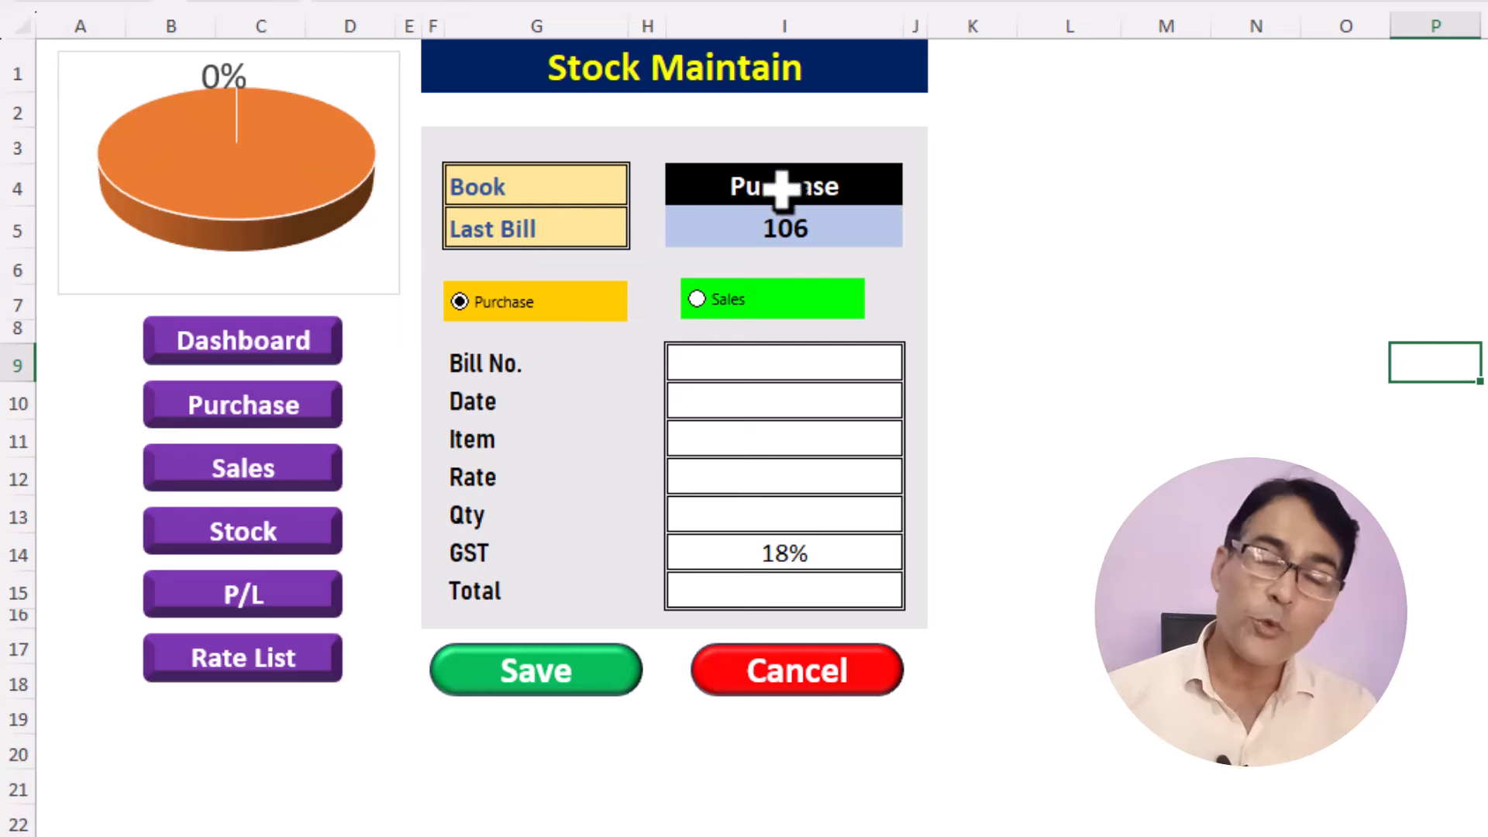
Step: Fill in the purchase entry with bill number 107, date 5-4-2024 and item Ram
left_click(768, 364)
type("1")
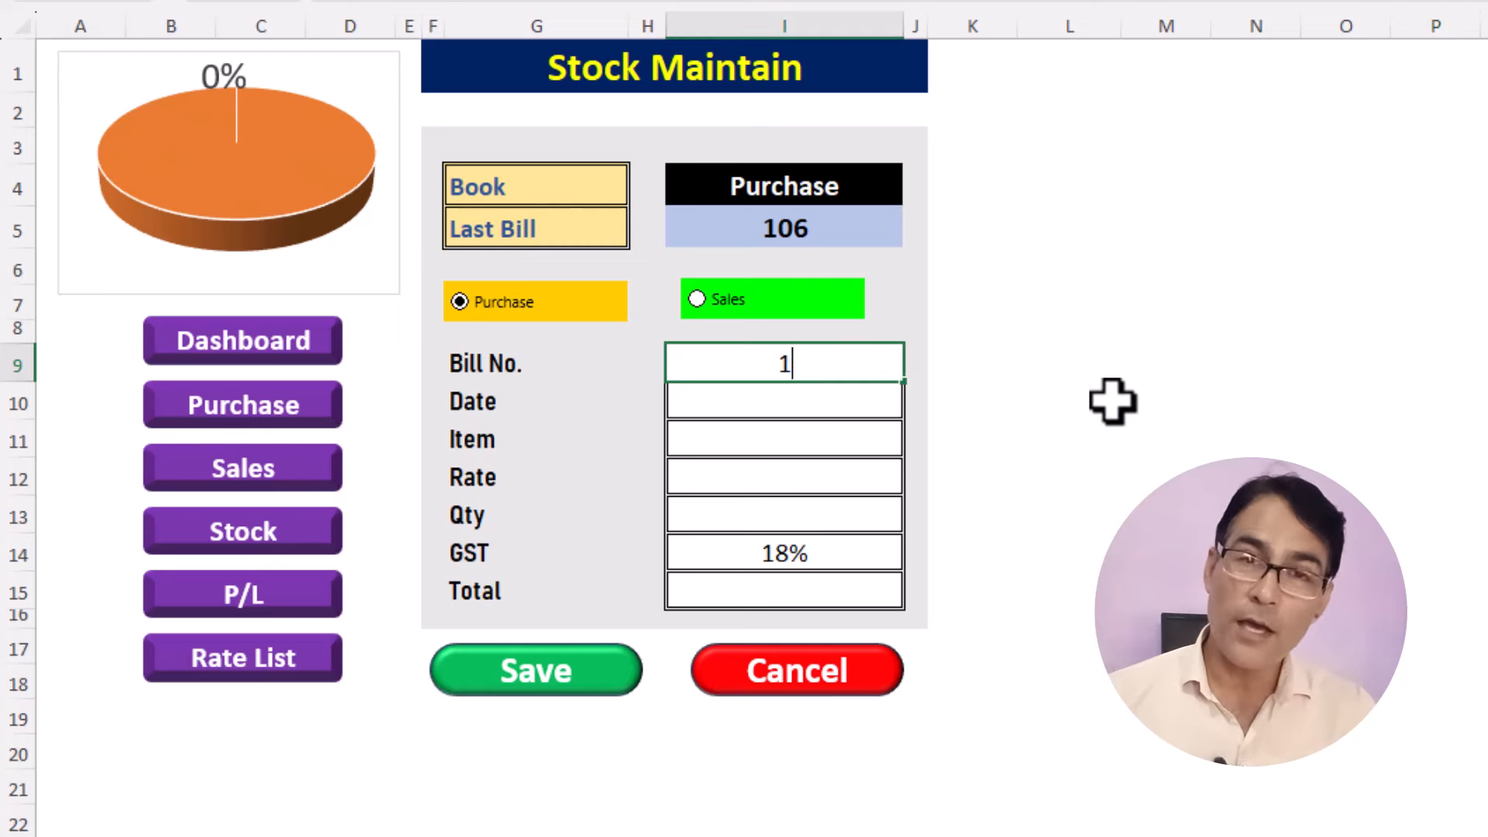
type("07")
key("Return")
type("5-4-2024")
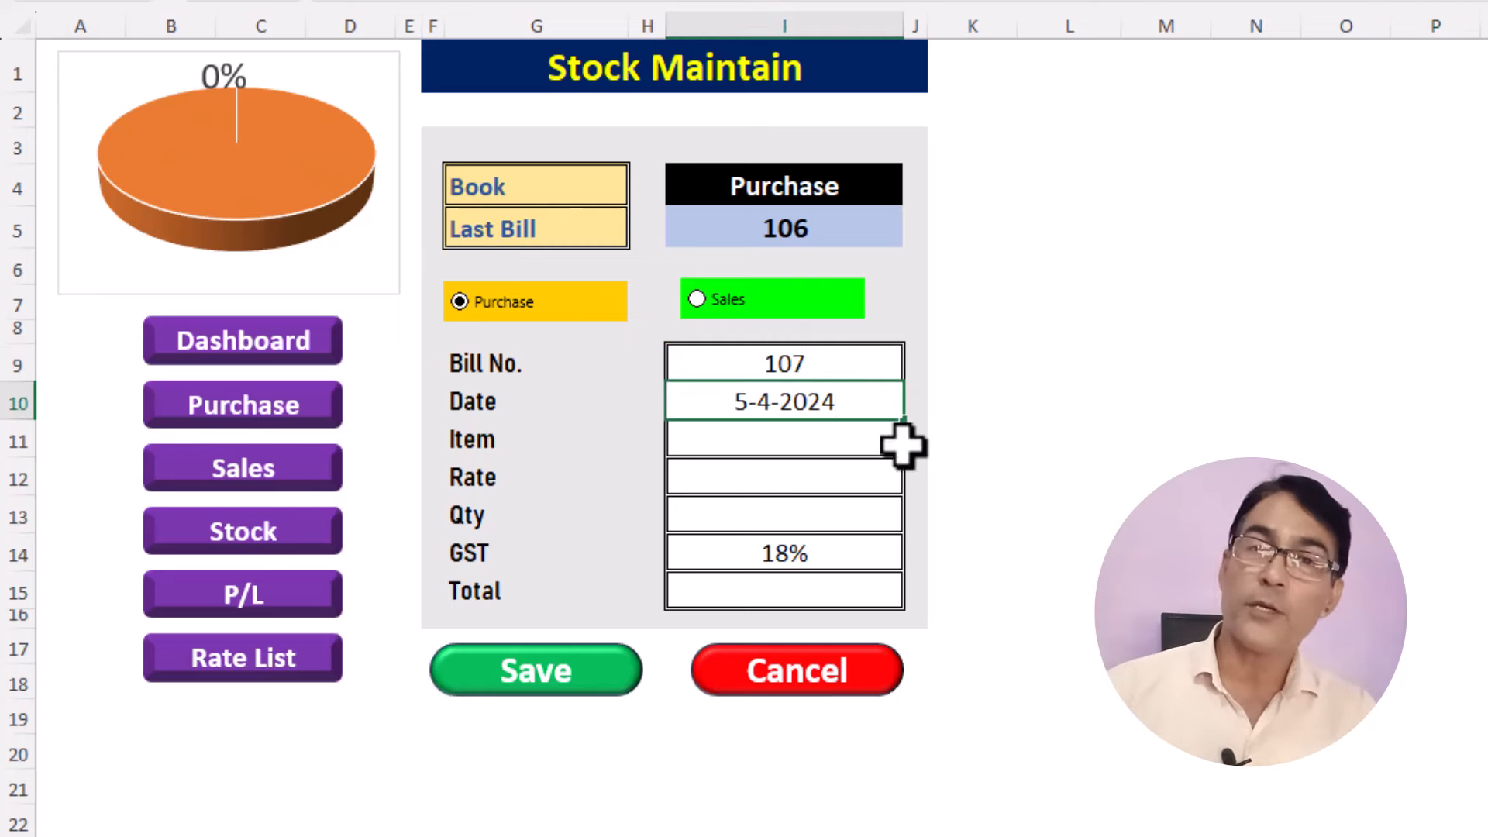
key("Tab")
key("Return")
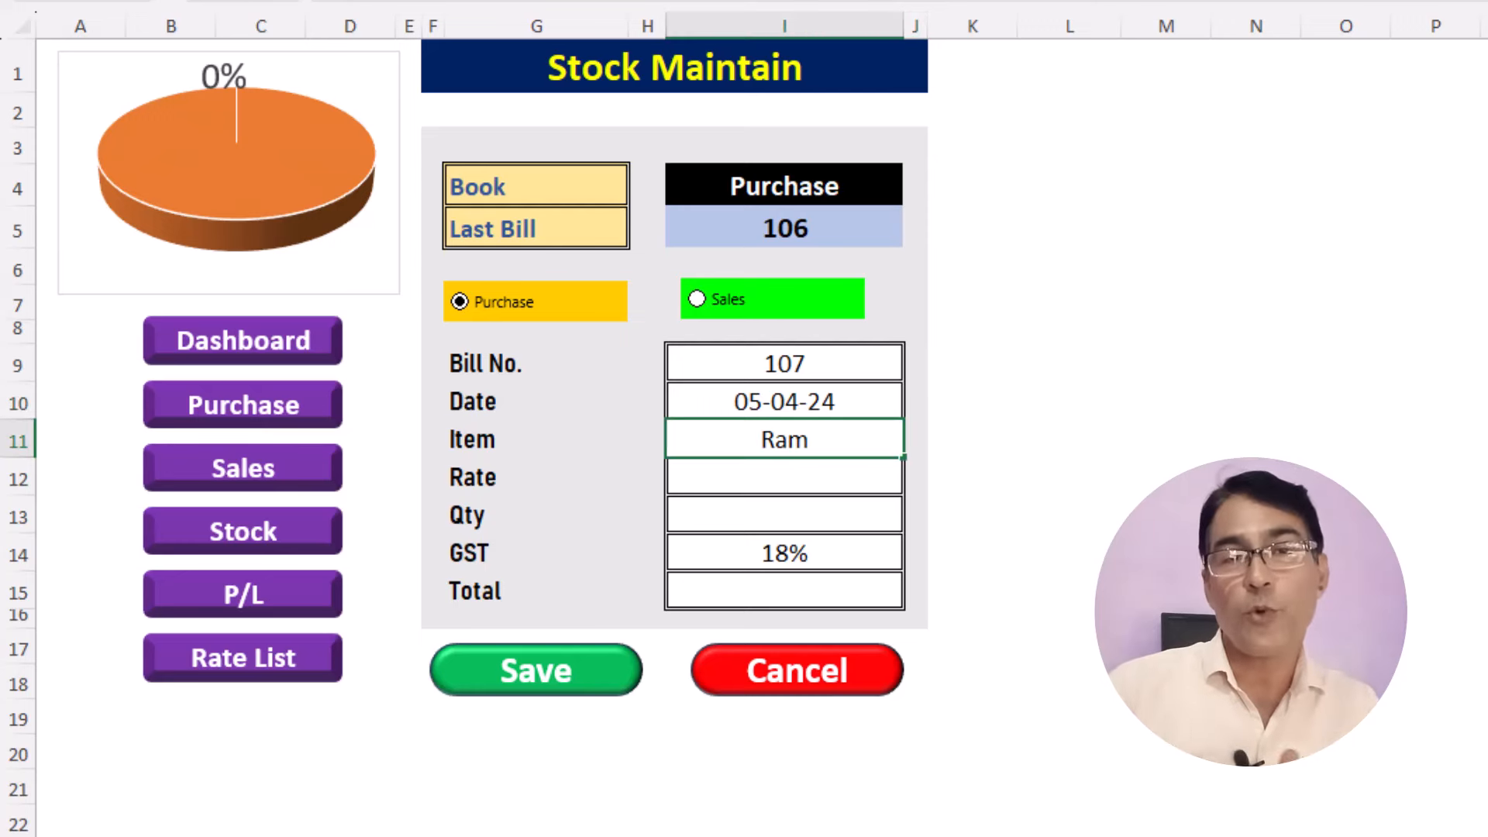
key("Return")
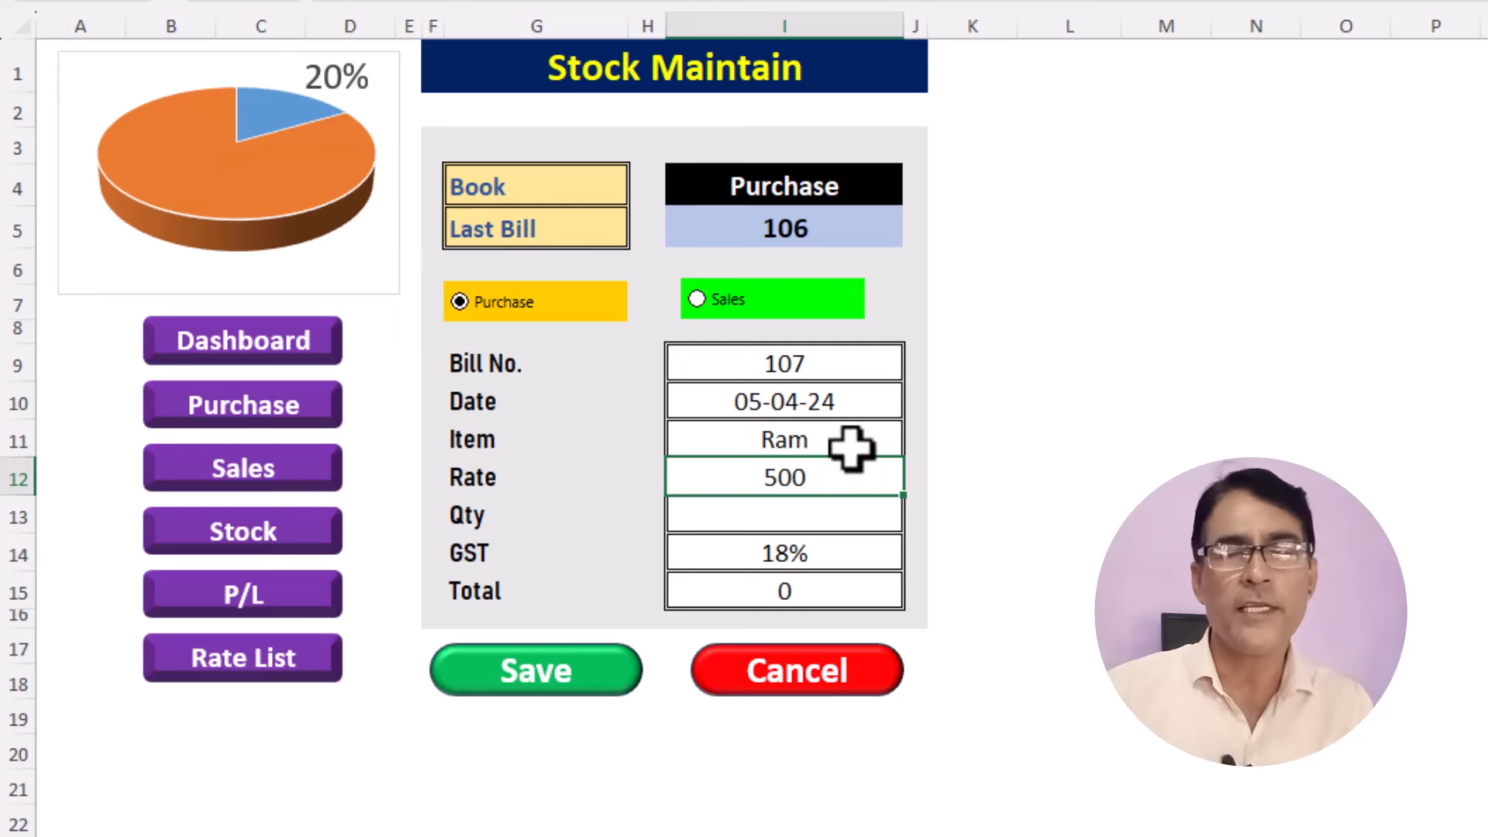
Step: Switch the entry to Sales, with bill number 106 and a quantity of 25
left_click(707, 303)
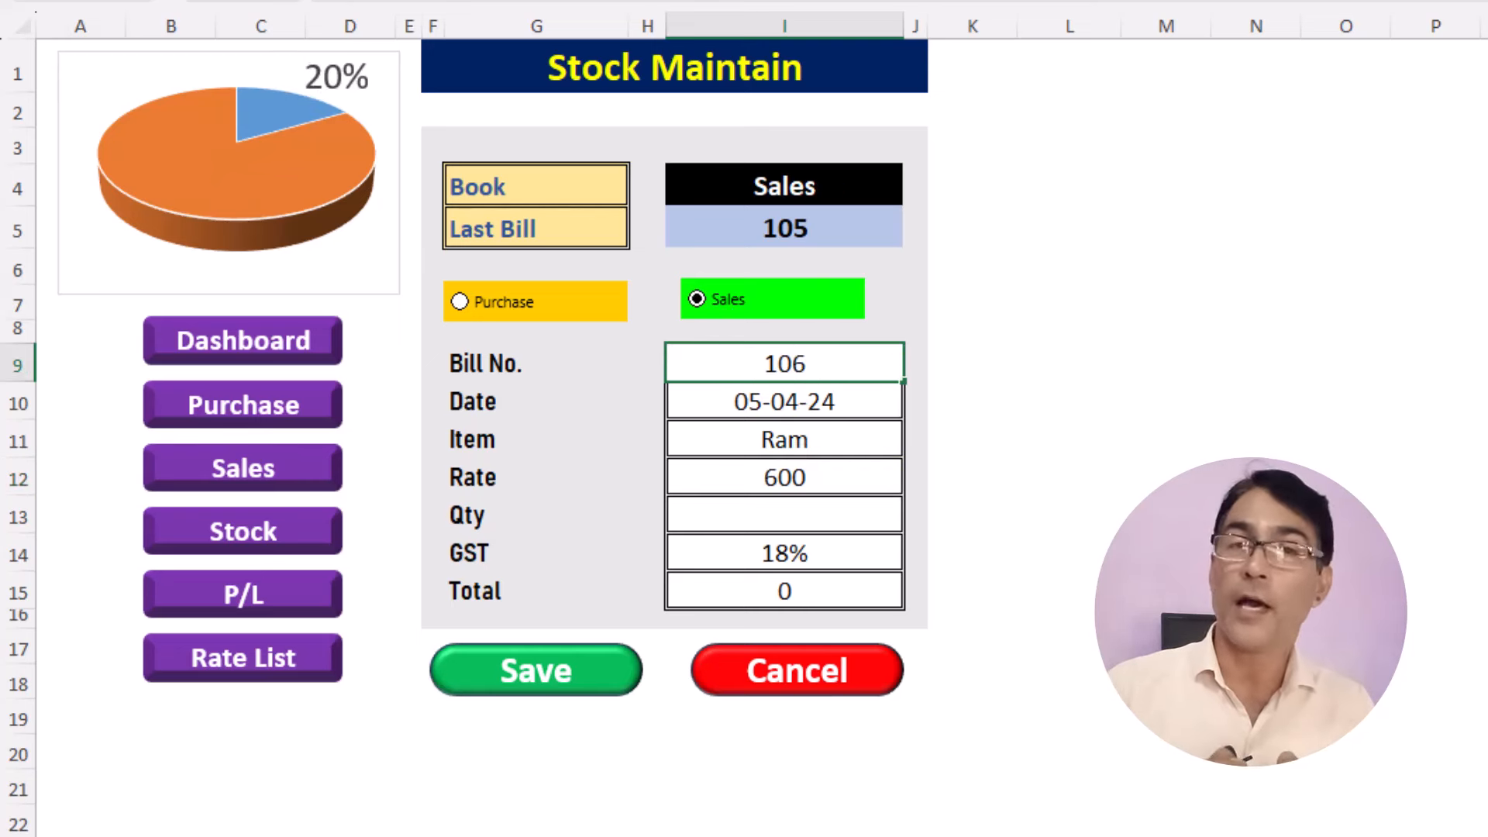
left_click(821, 393)
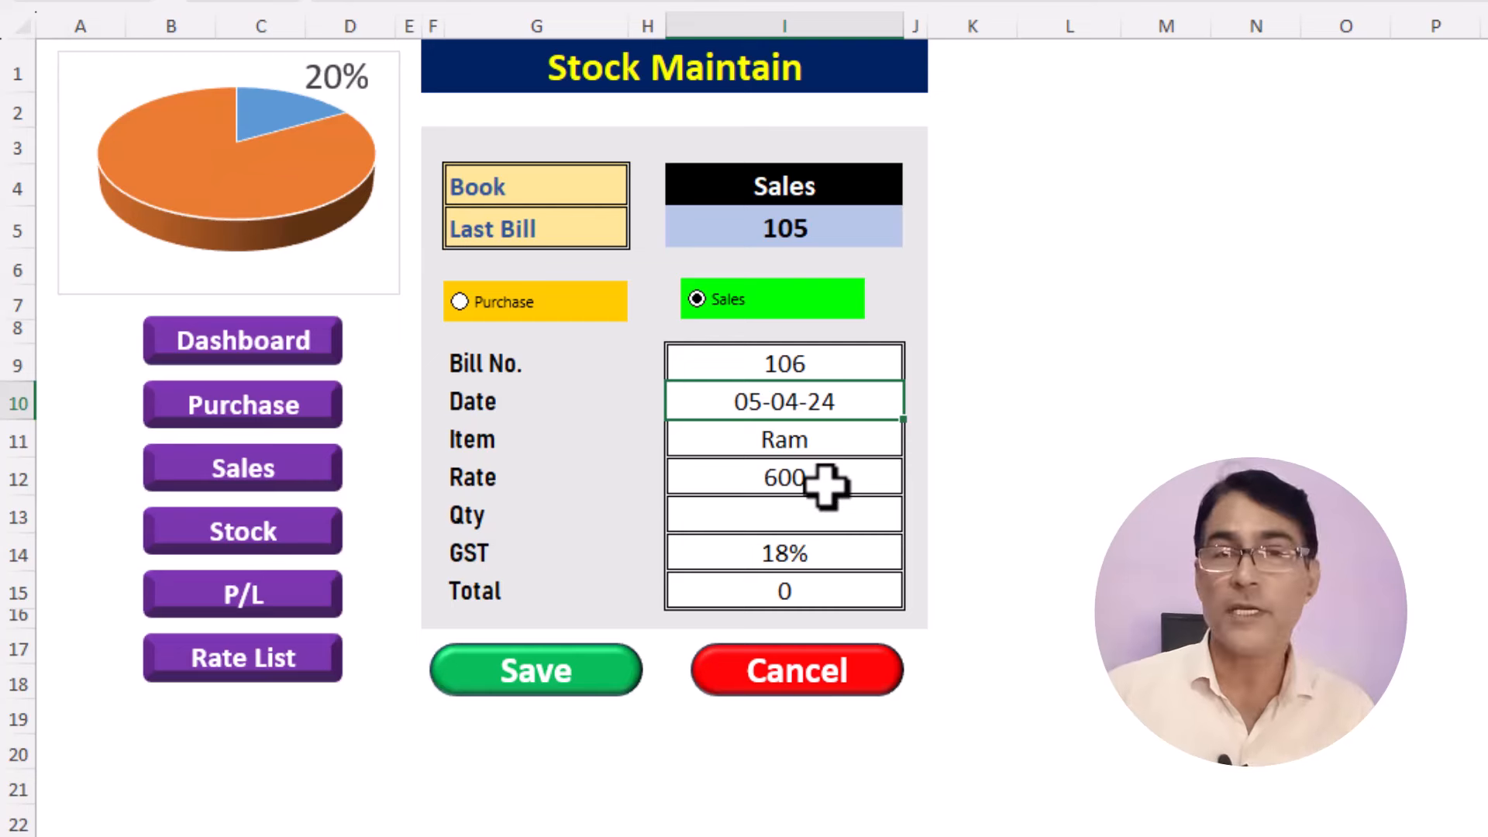
left_click(823, 518)
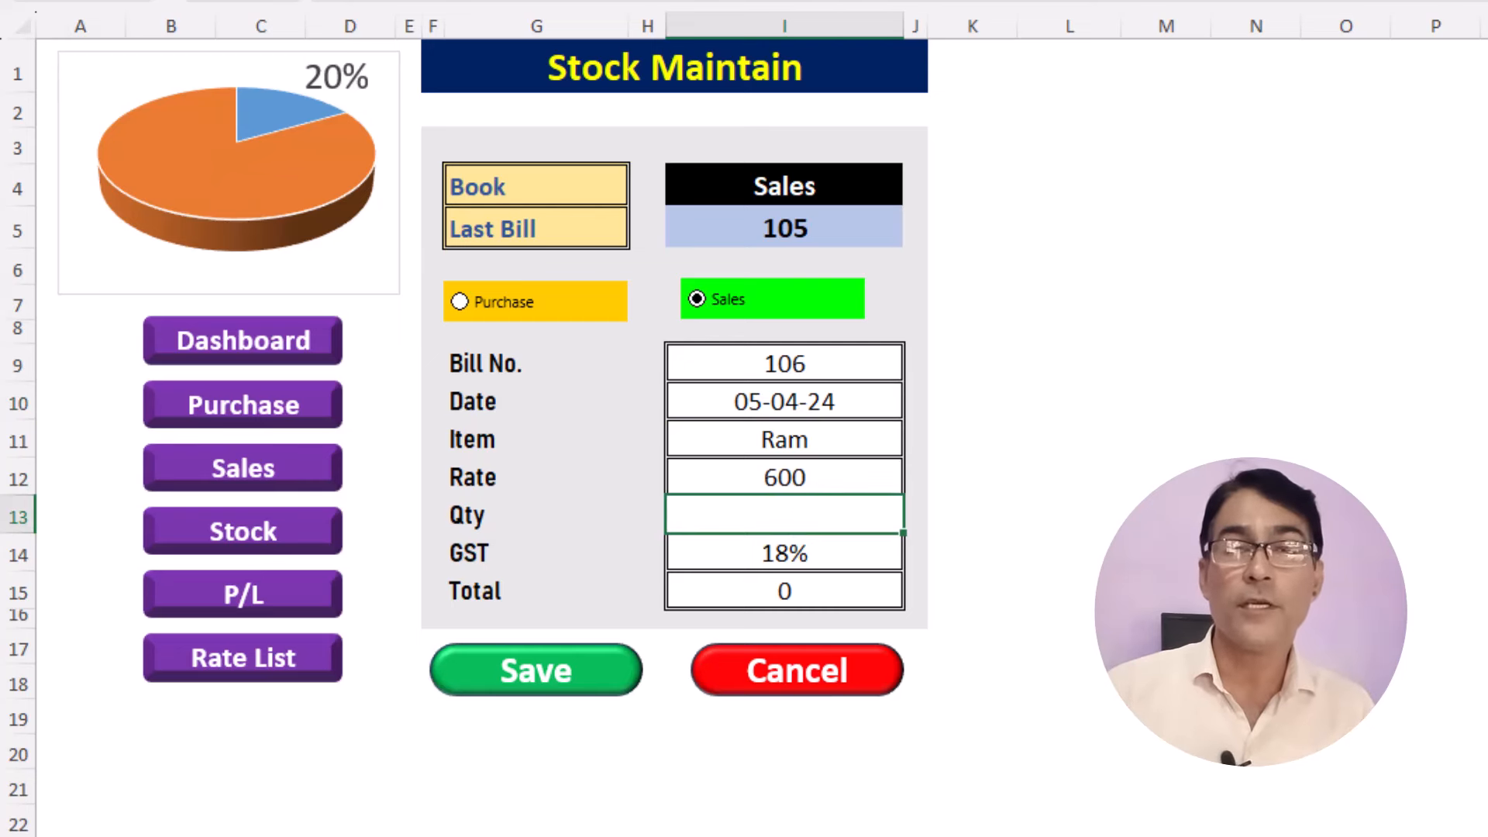
key("Return")
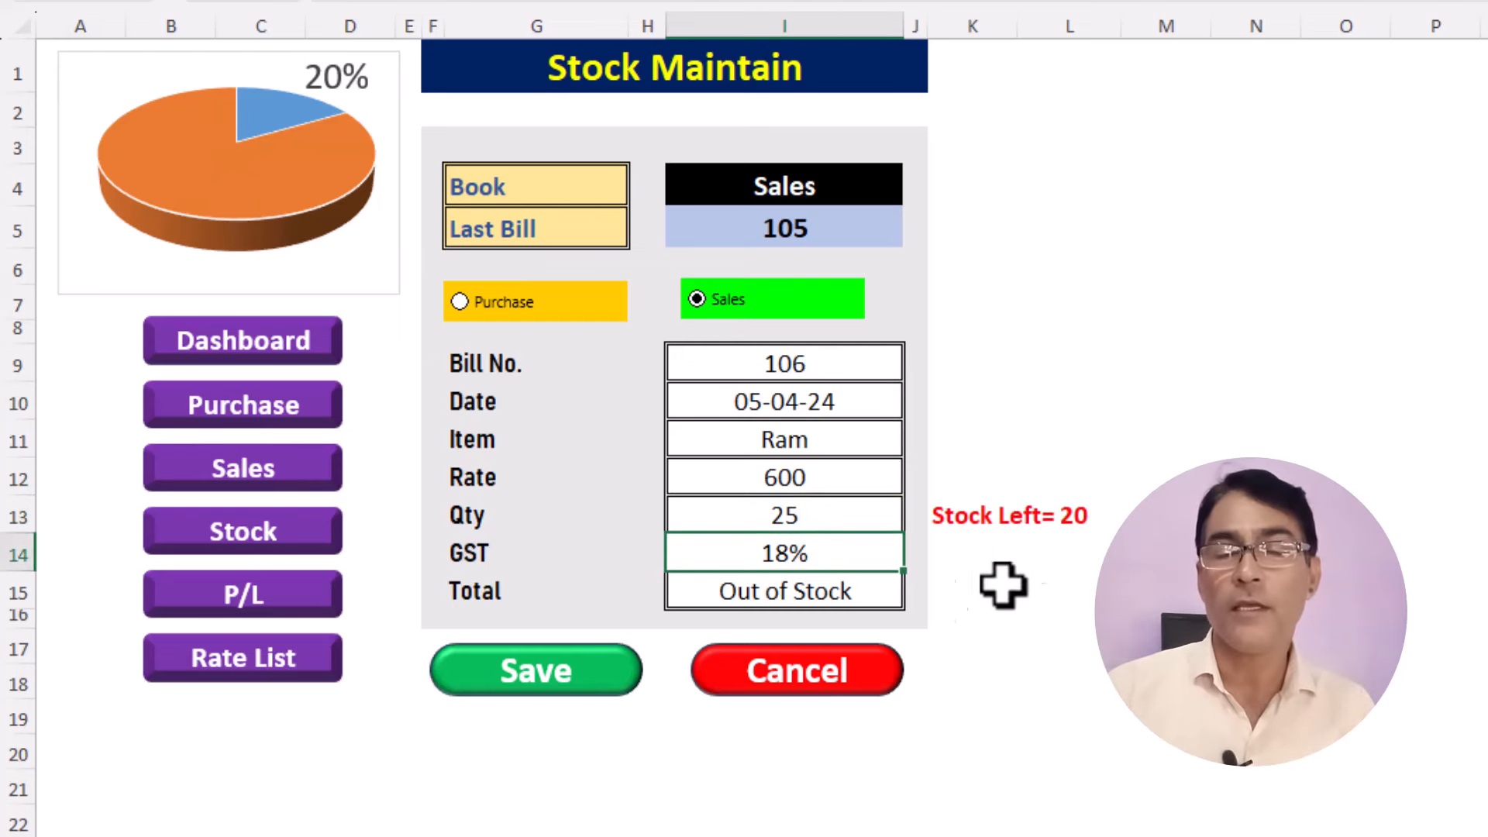
Step: Try quantities of 20 and 15 in the Ram sales entry
left_click(823, 515)
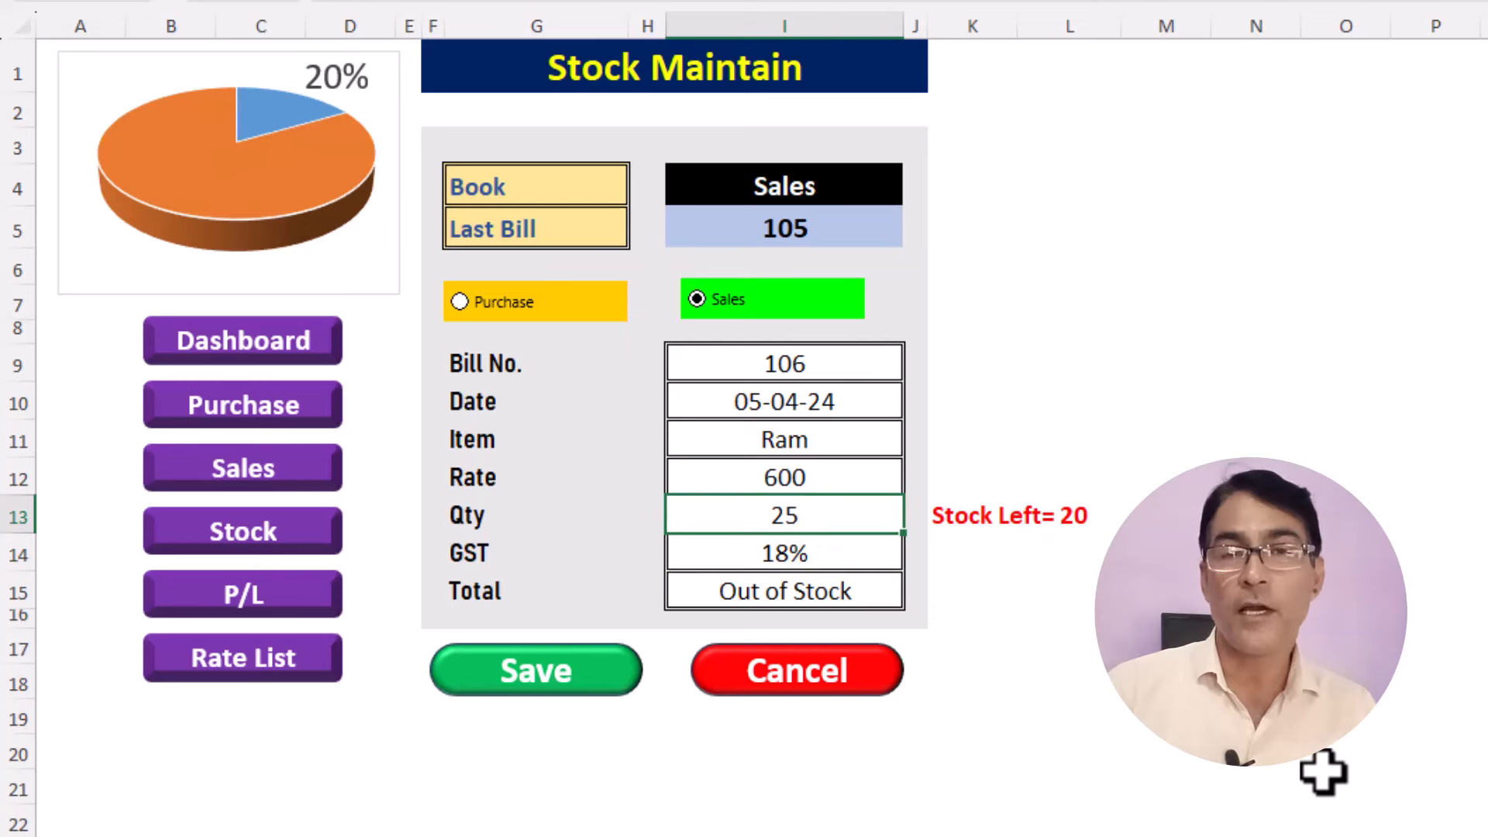
type("20")
key("Return")
key("Up")
type("15")
key("Return")
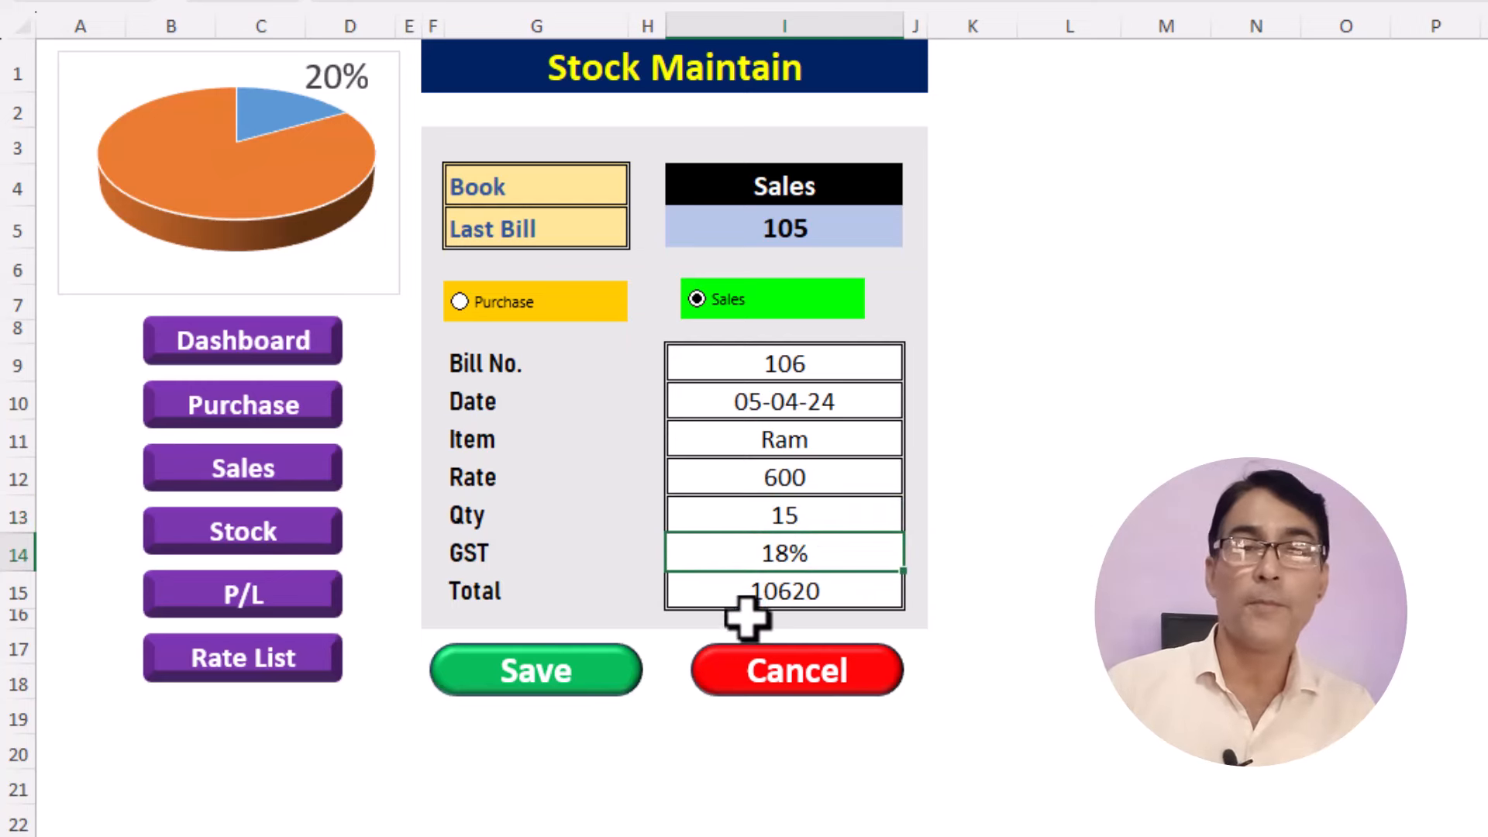
Step: Set the Ram sales quantity to 5 and save the bill
key("Up")
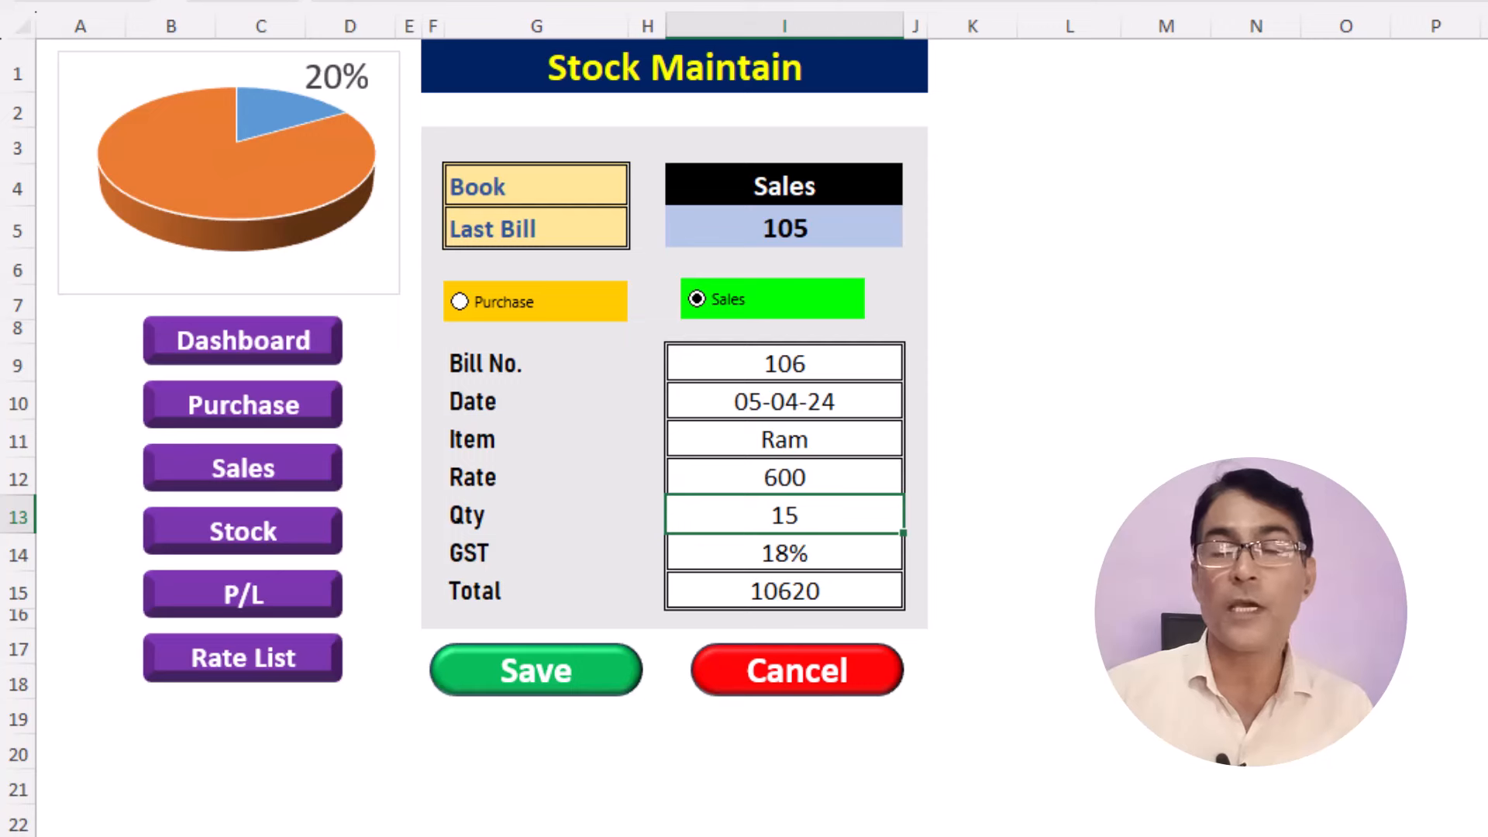
type("5")
key("Return")
left_click(613, 682)
Step: Enter ram as the item in the cleared form and switch the book to Purchase
left_click(855, 453)
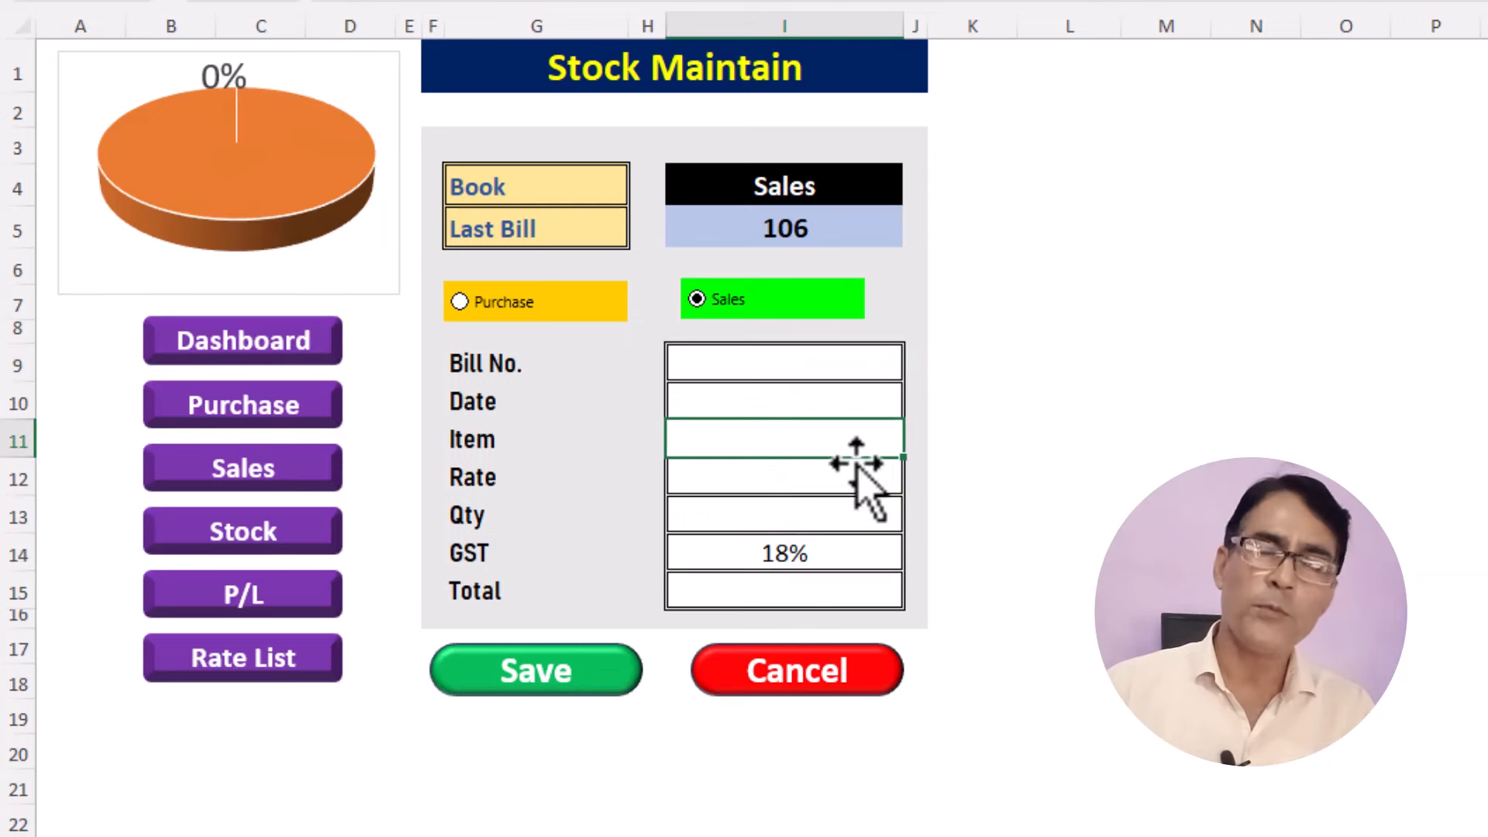
type("ram")
key("Return")
left_click(499, 303)
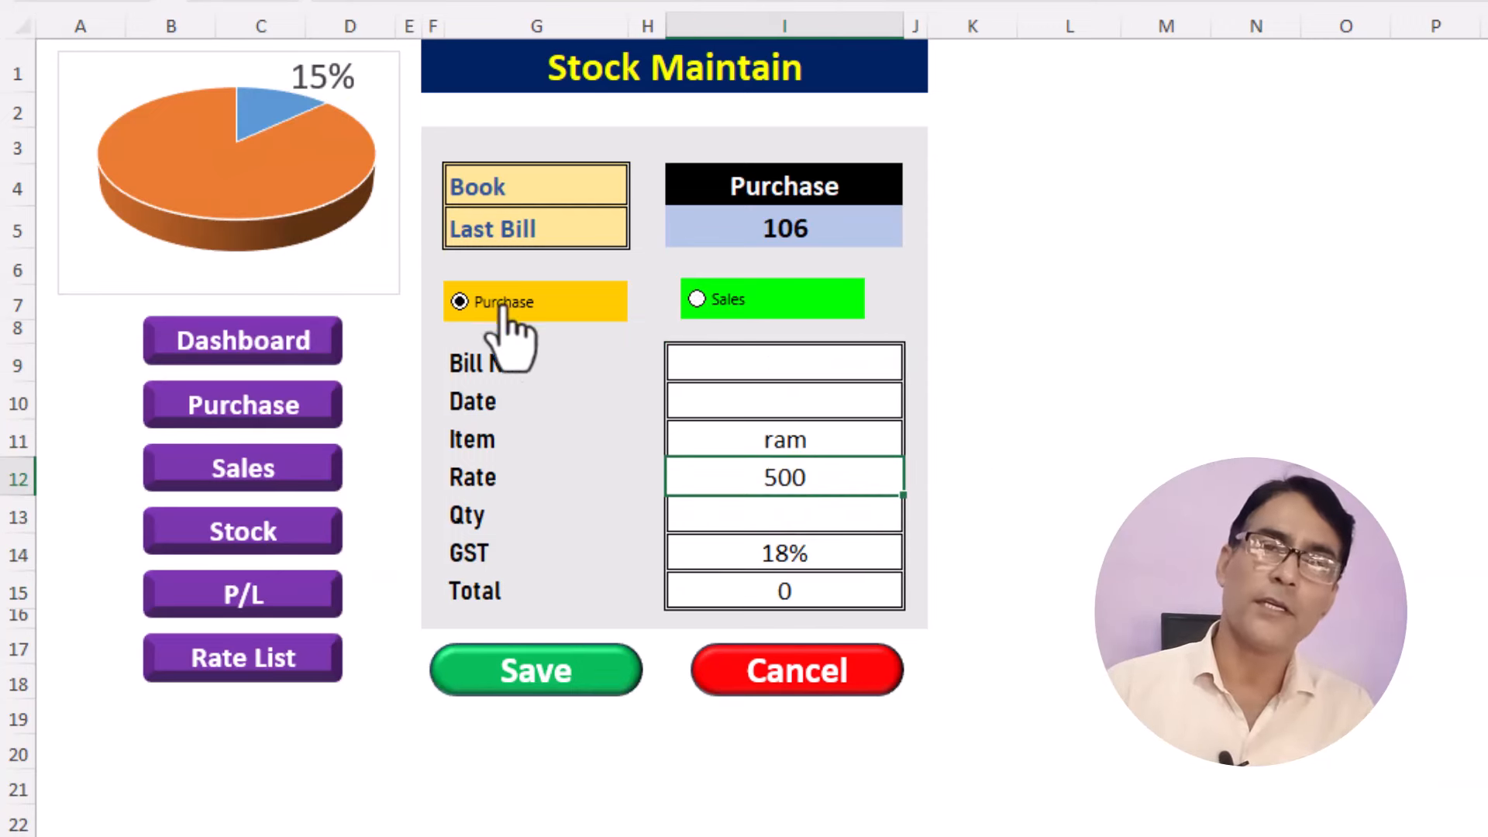
Step: View the Stock, Purchase, Sales and P/L sheets in turn, returning to the dashboard
left_click(306, 542)
left_click(1206, 176)
left_click(1170, 233)
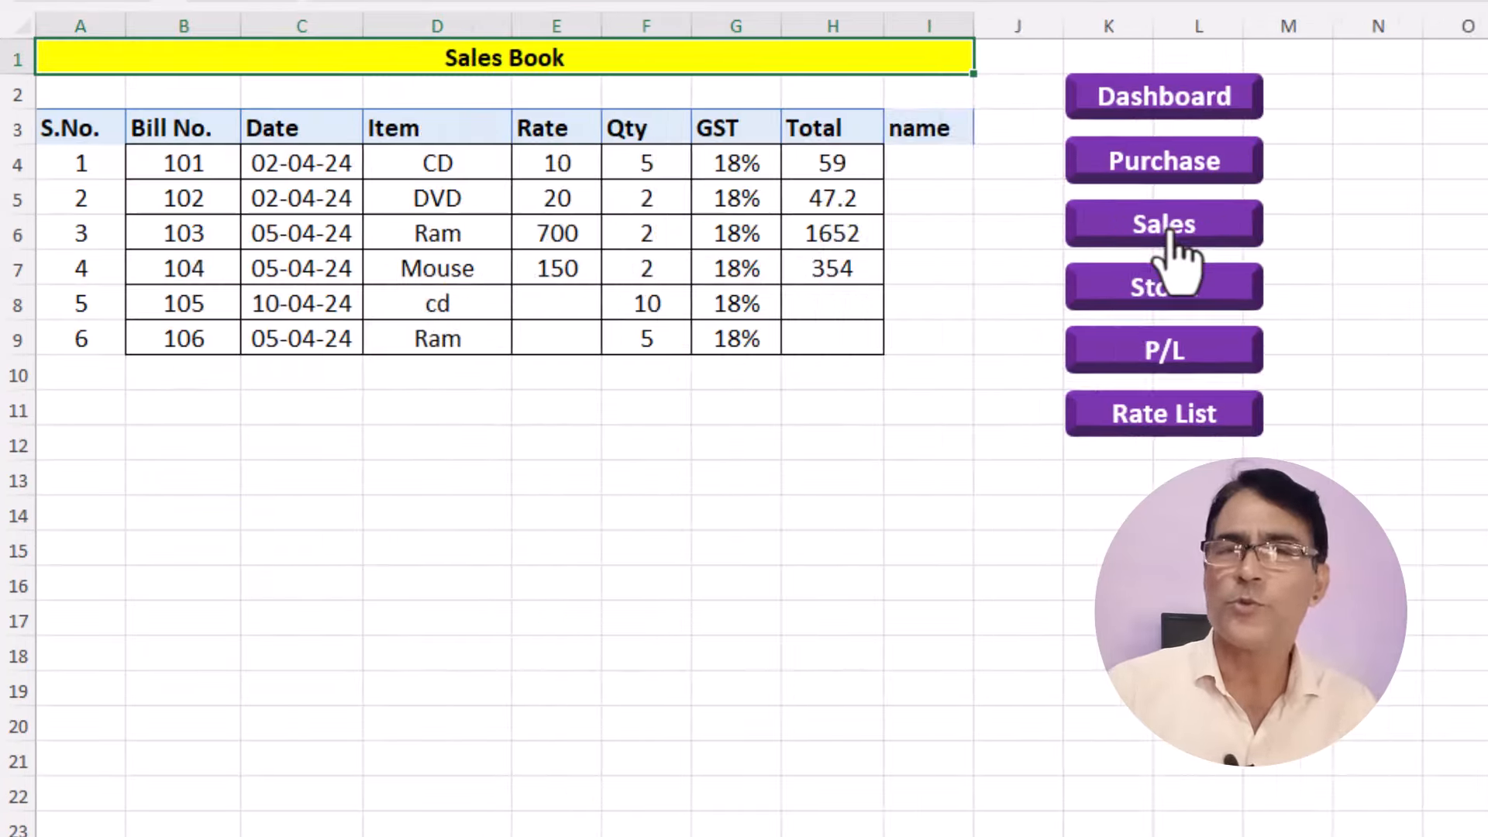
left_click(1175, 108)
left_click(319, 608)
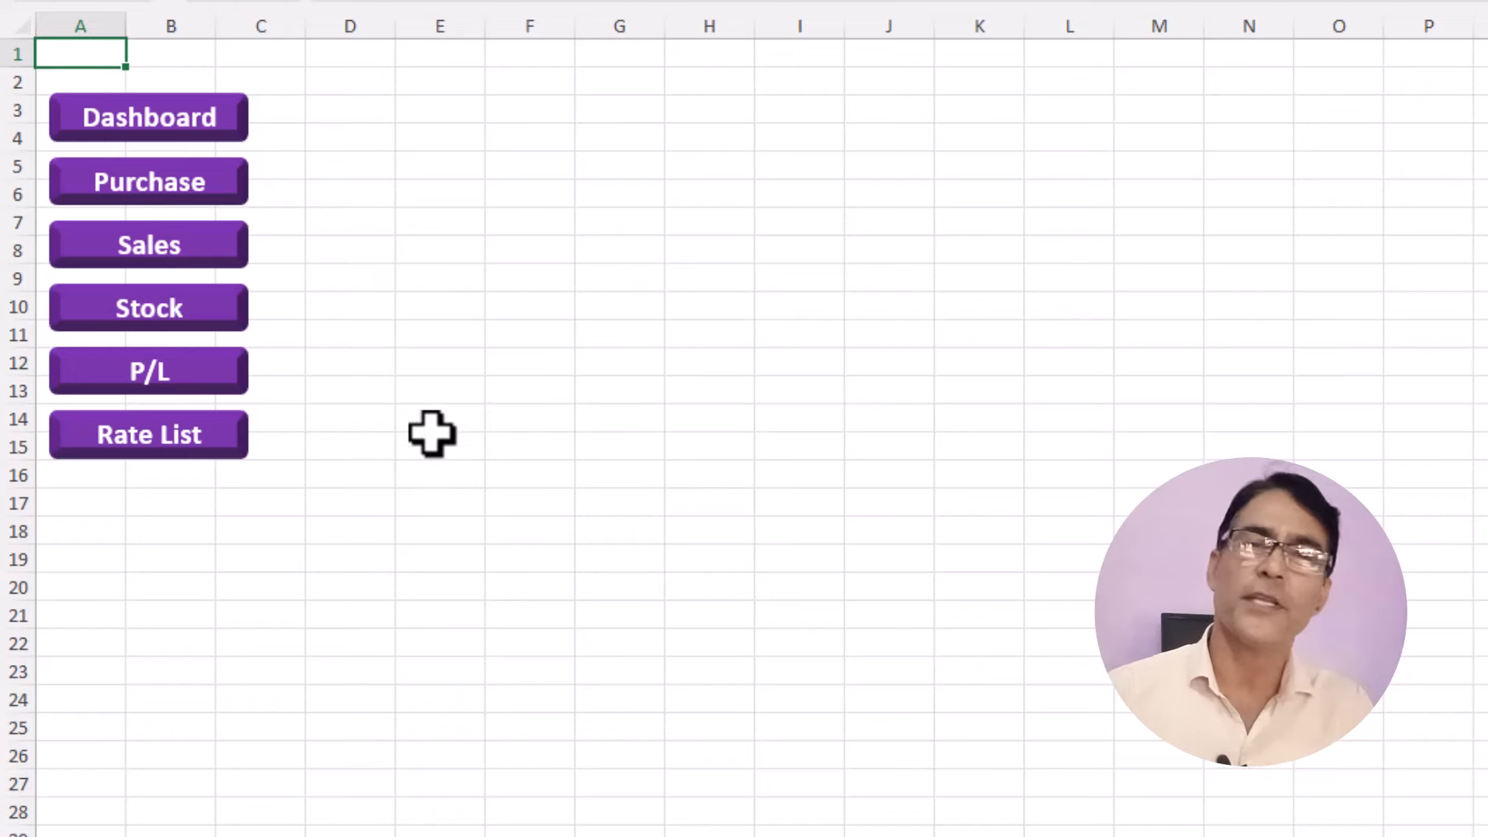
left_click(155, 128)
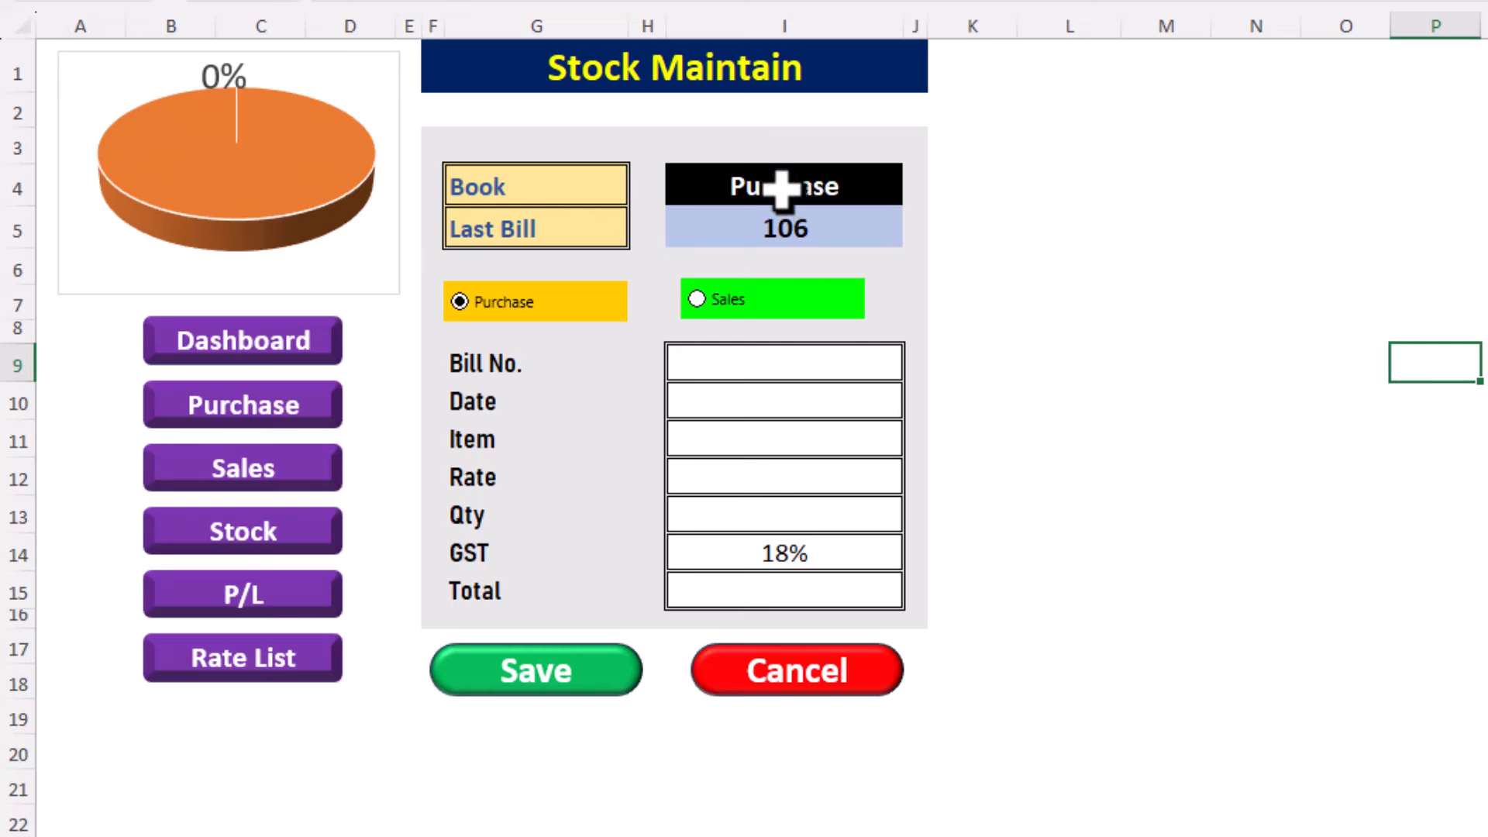
Step: Enter bill number 107, date 5-4-2024 and item Ram in the empty Purchase form
left_click(772, 361)
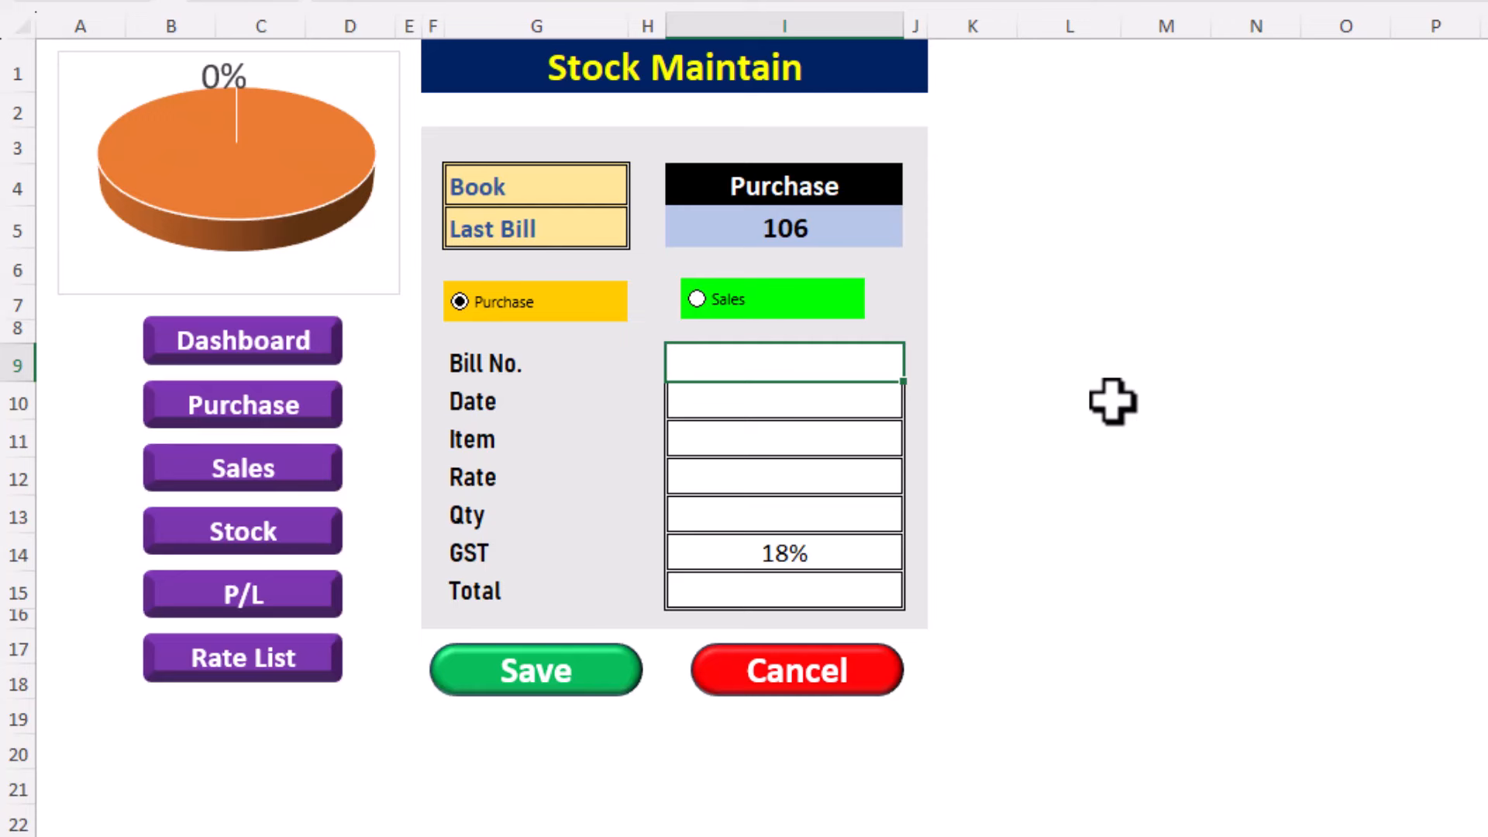
key("Return")
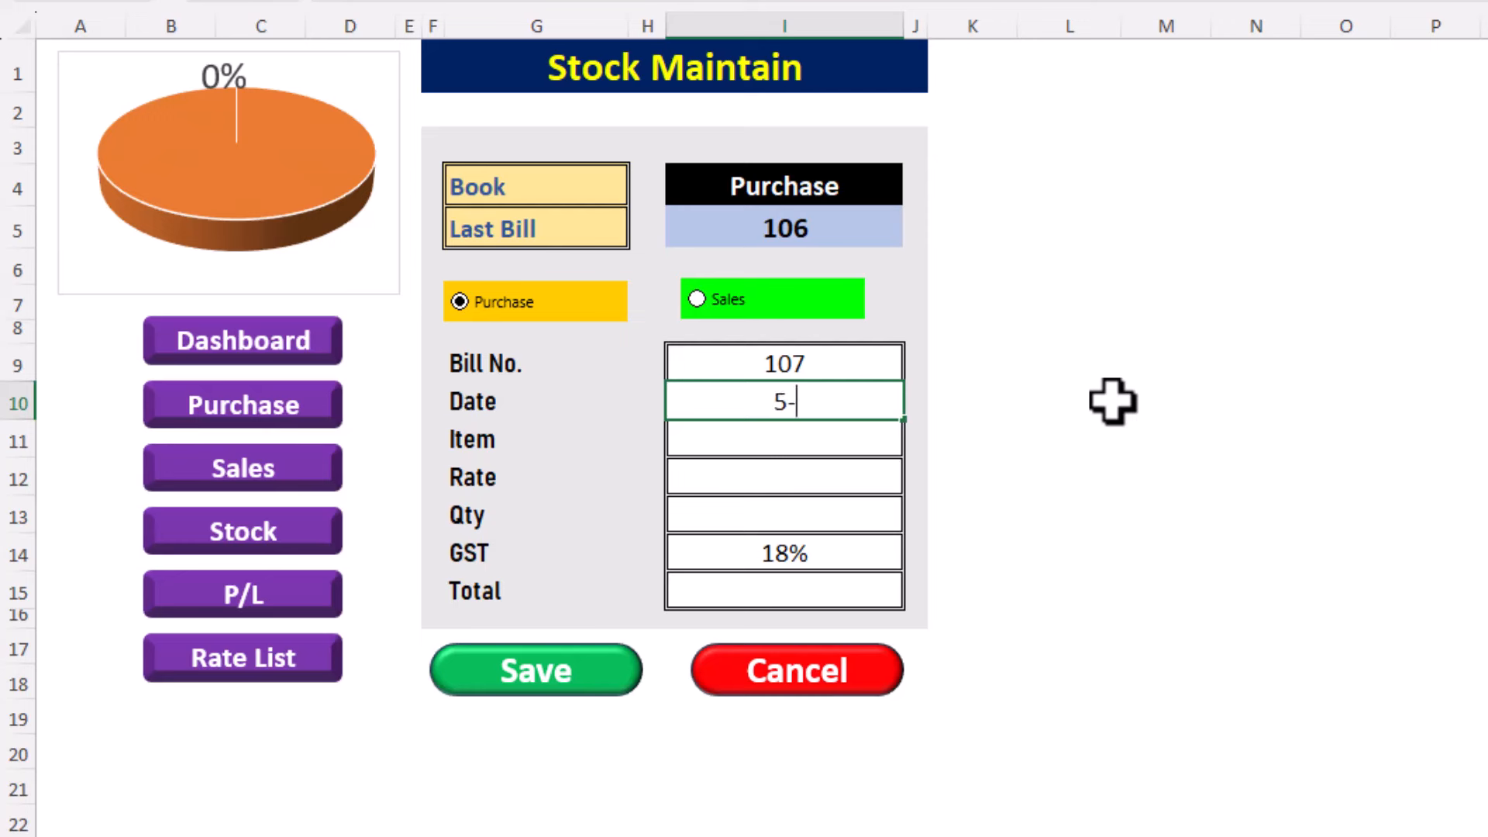
type("5-4-2024")
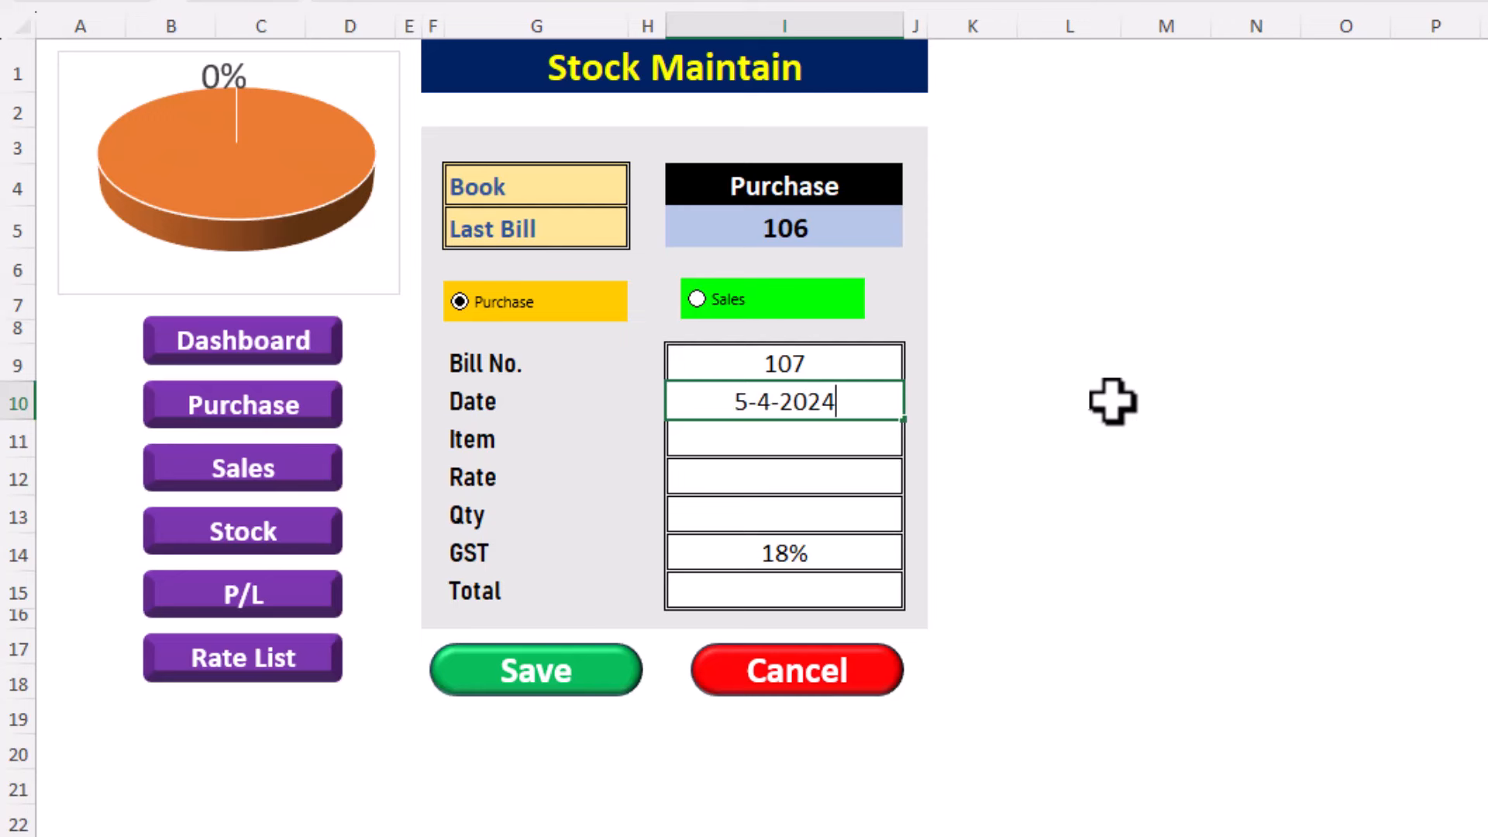
key("Tab")
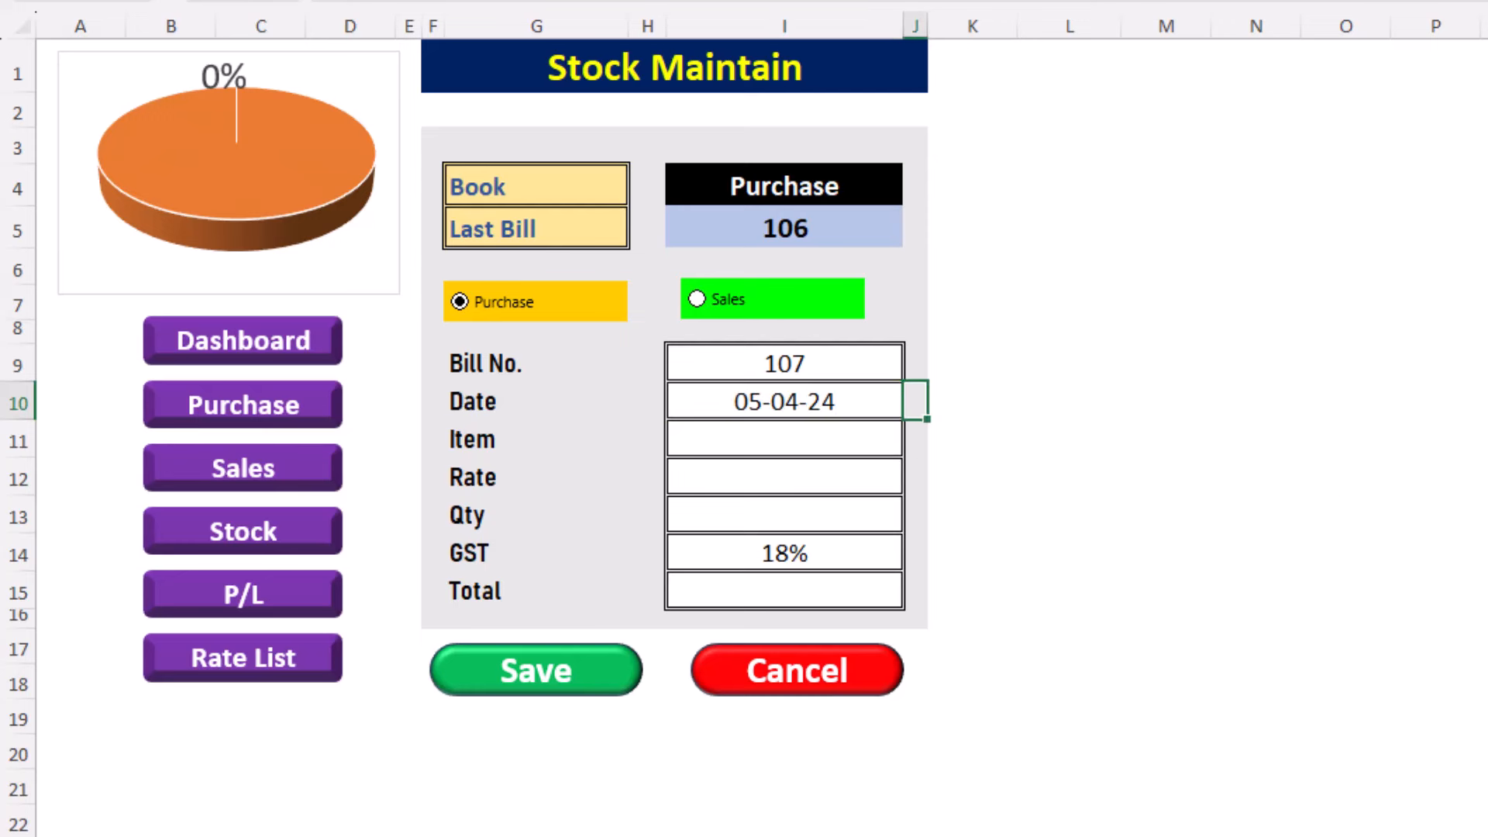
left_click(876, 435)
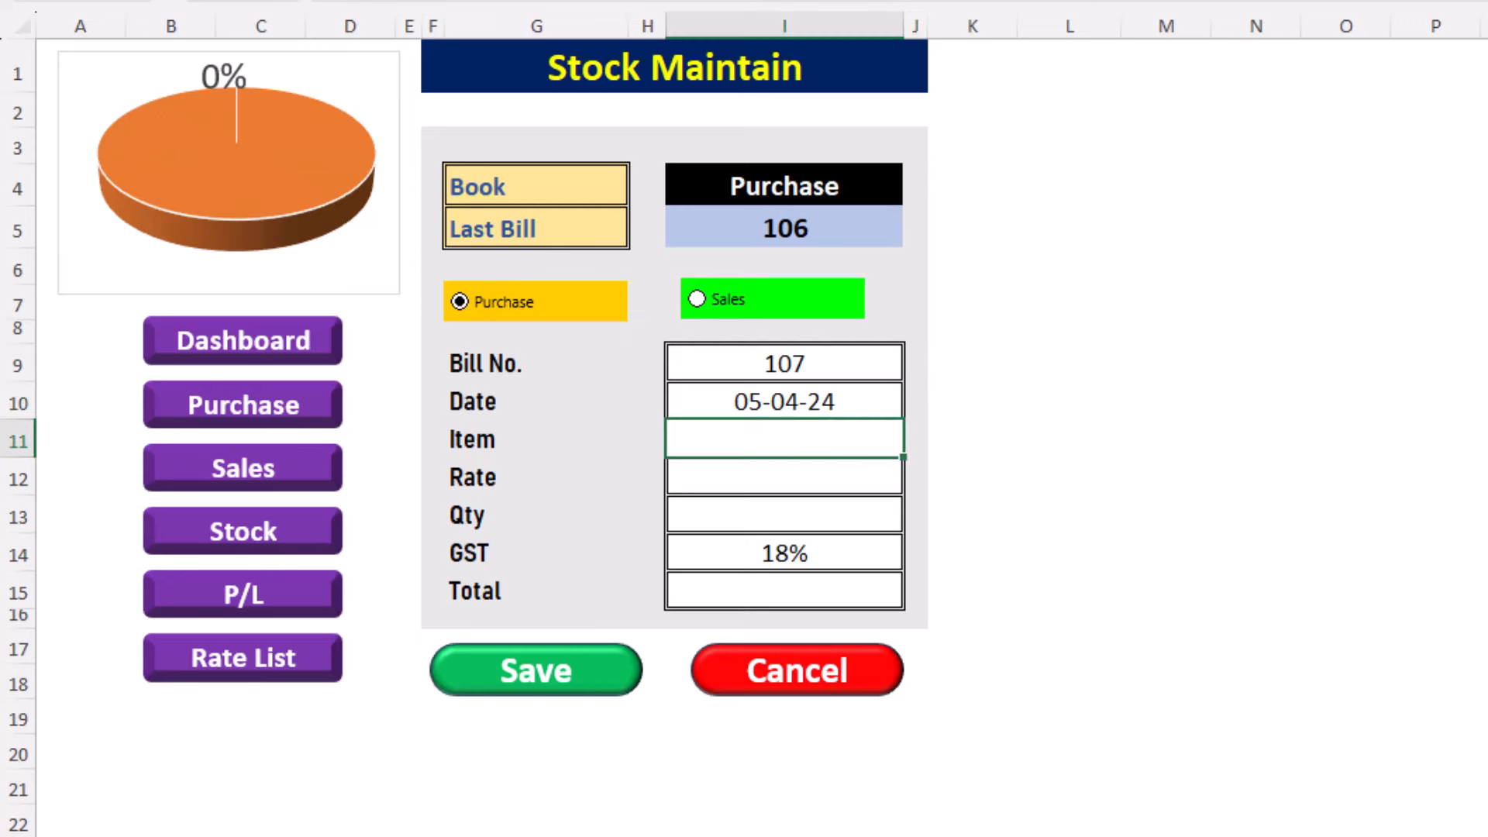
key("Return")
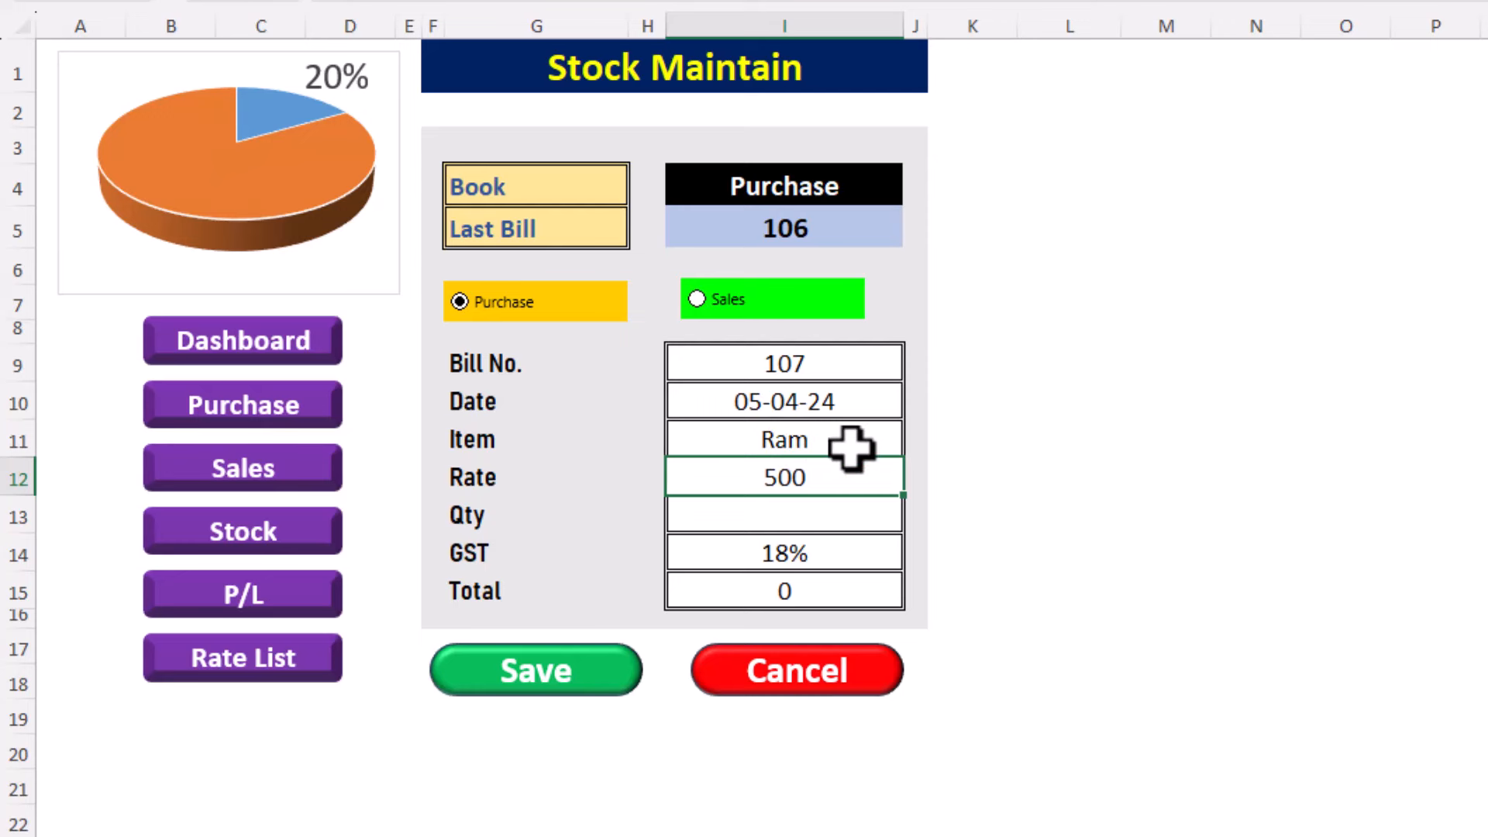
Step: Switch the form to the Sales book and change the bill number to 106
left_click(721, 302)
left_click(774, 353)
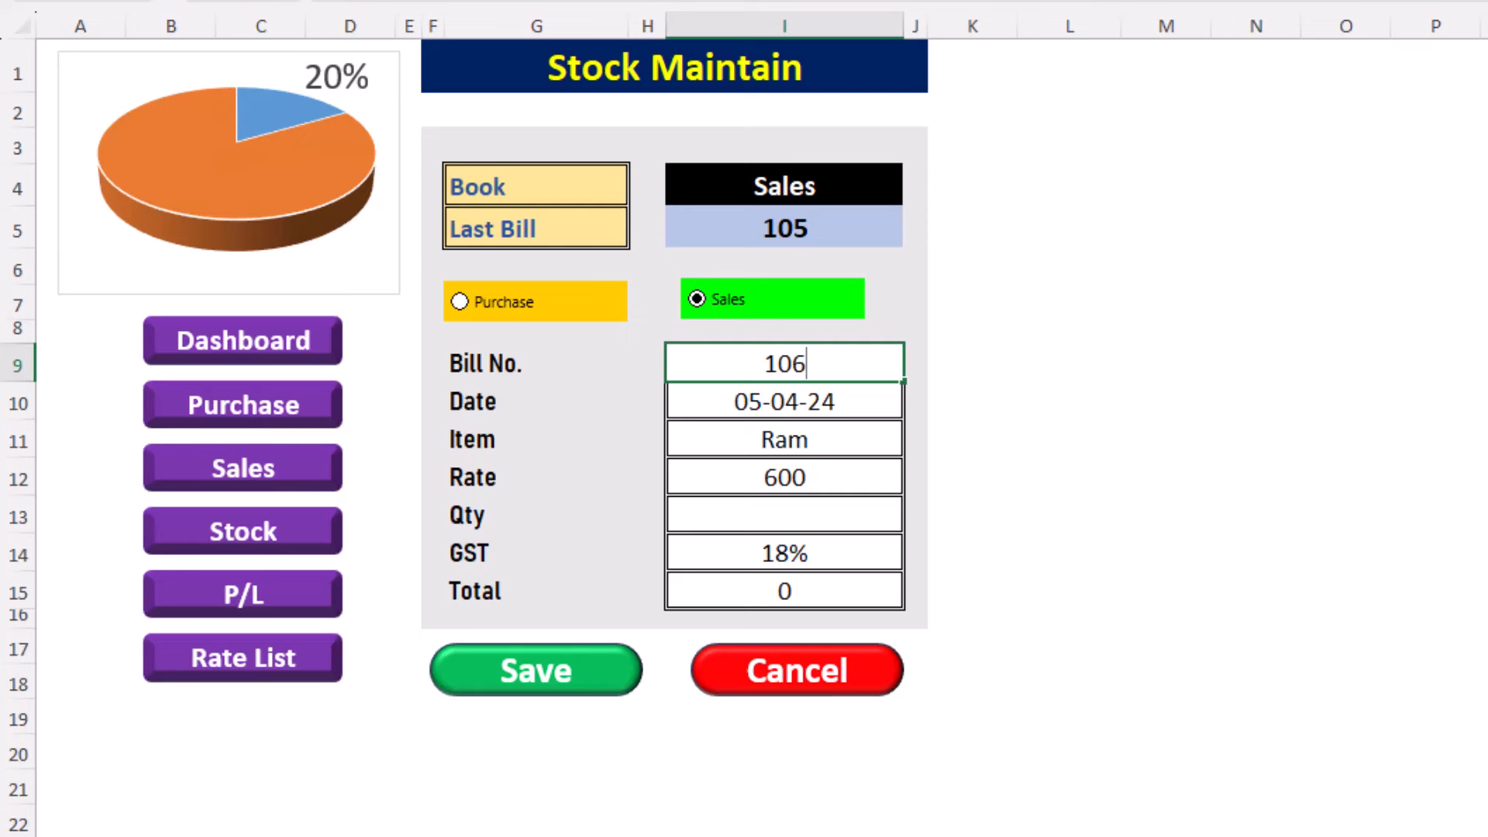
type("106")
left_click(807, 388)
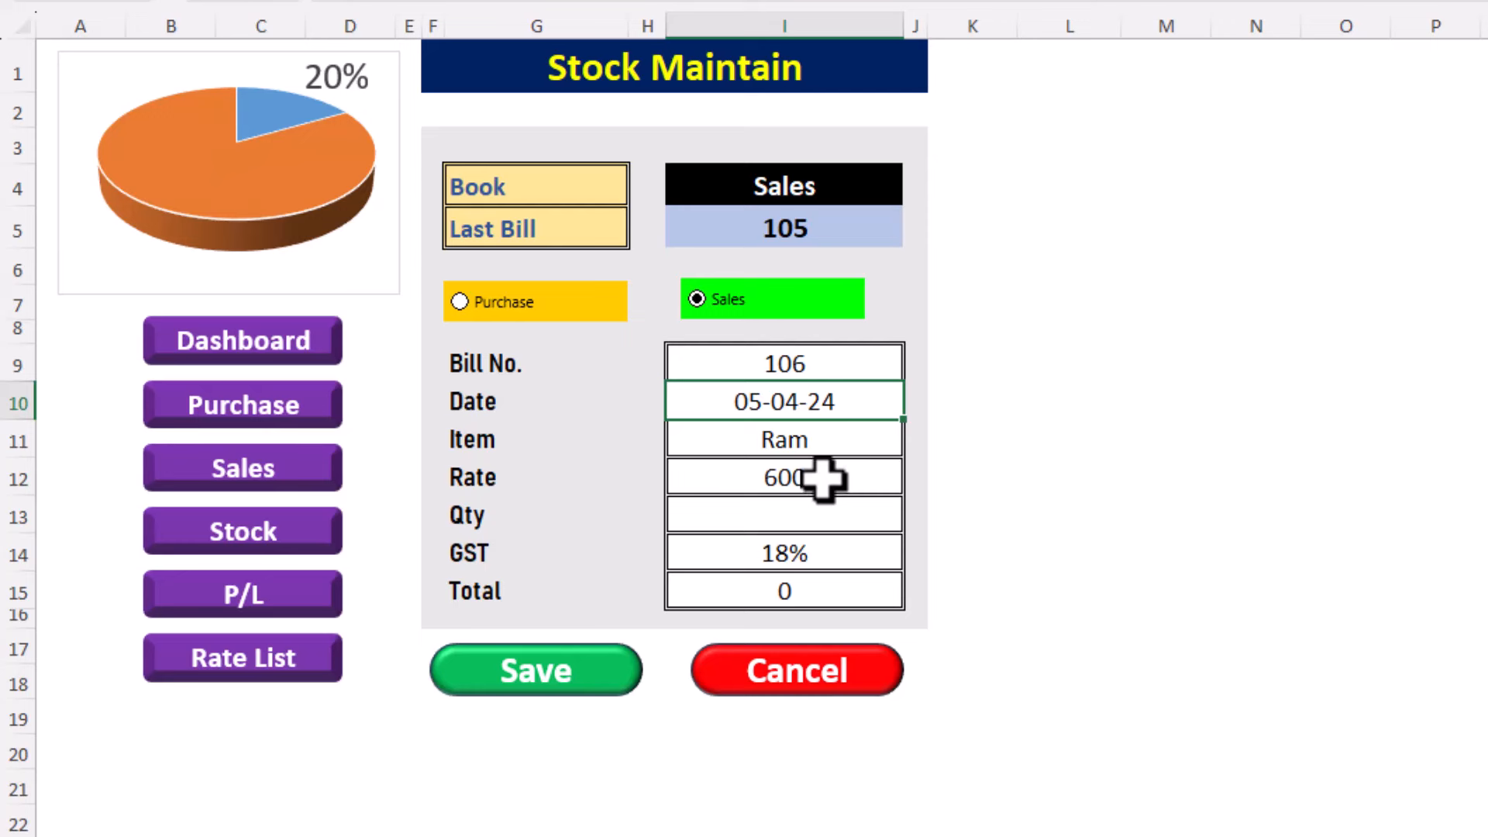
Step: Test the stock check on the Ram sale with quantities of 25, 20 and 15
left_click(820, 519)
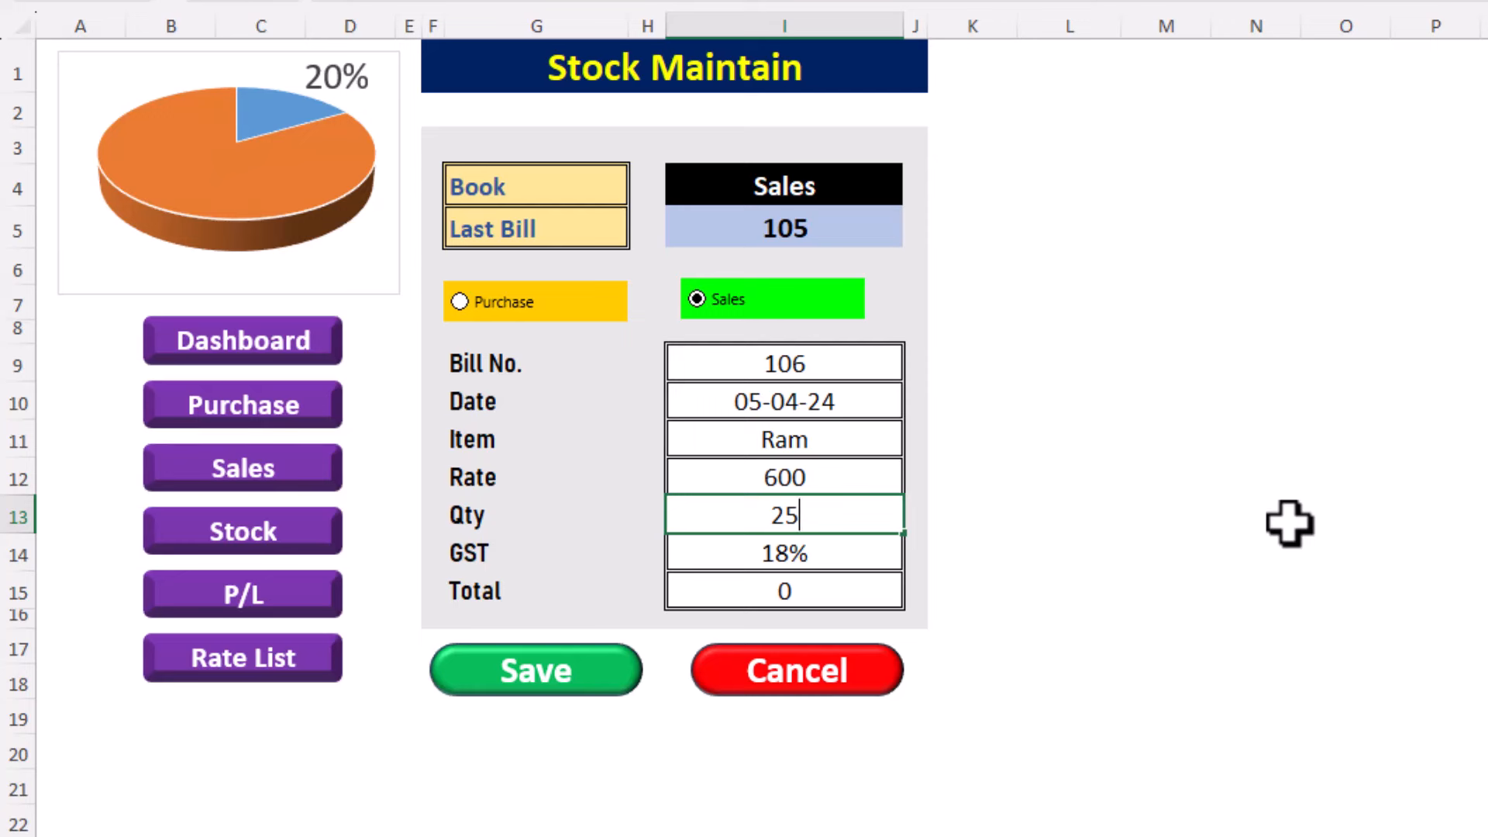
type("25")
key("Return")
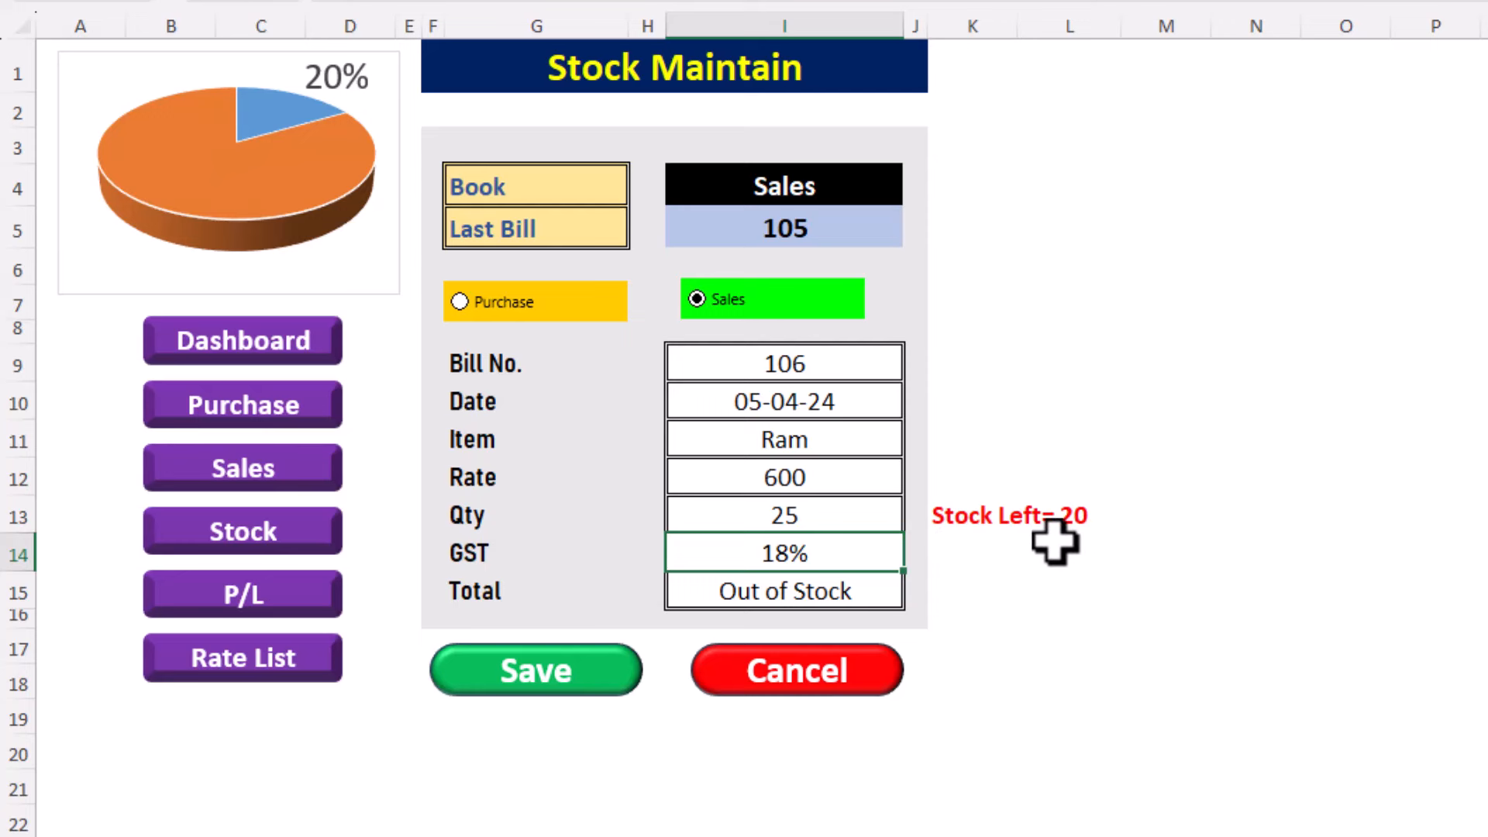
left_click(827, 523)
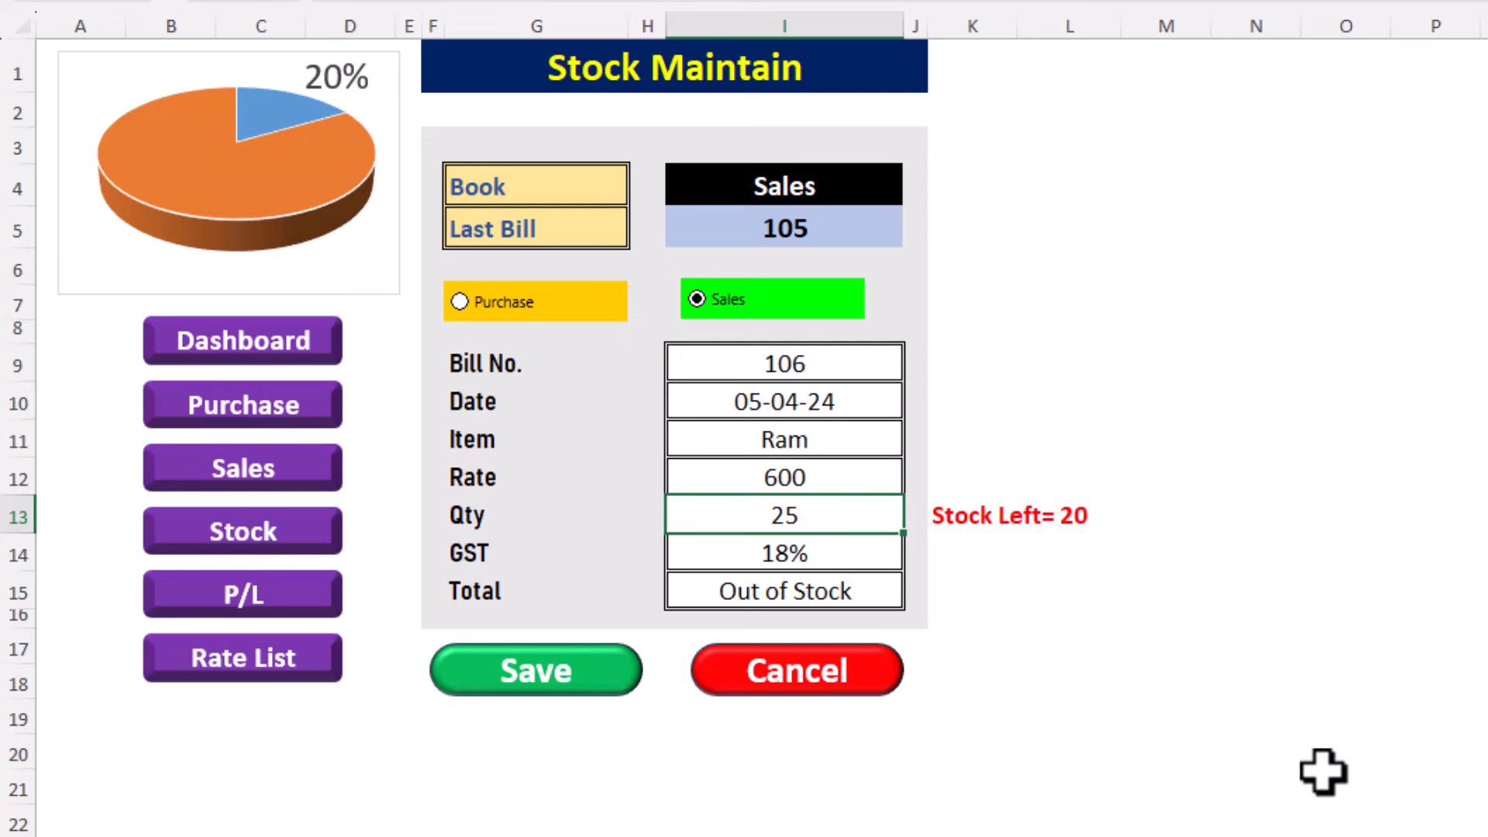
key("BackSpace")
type("0")
key("Return")
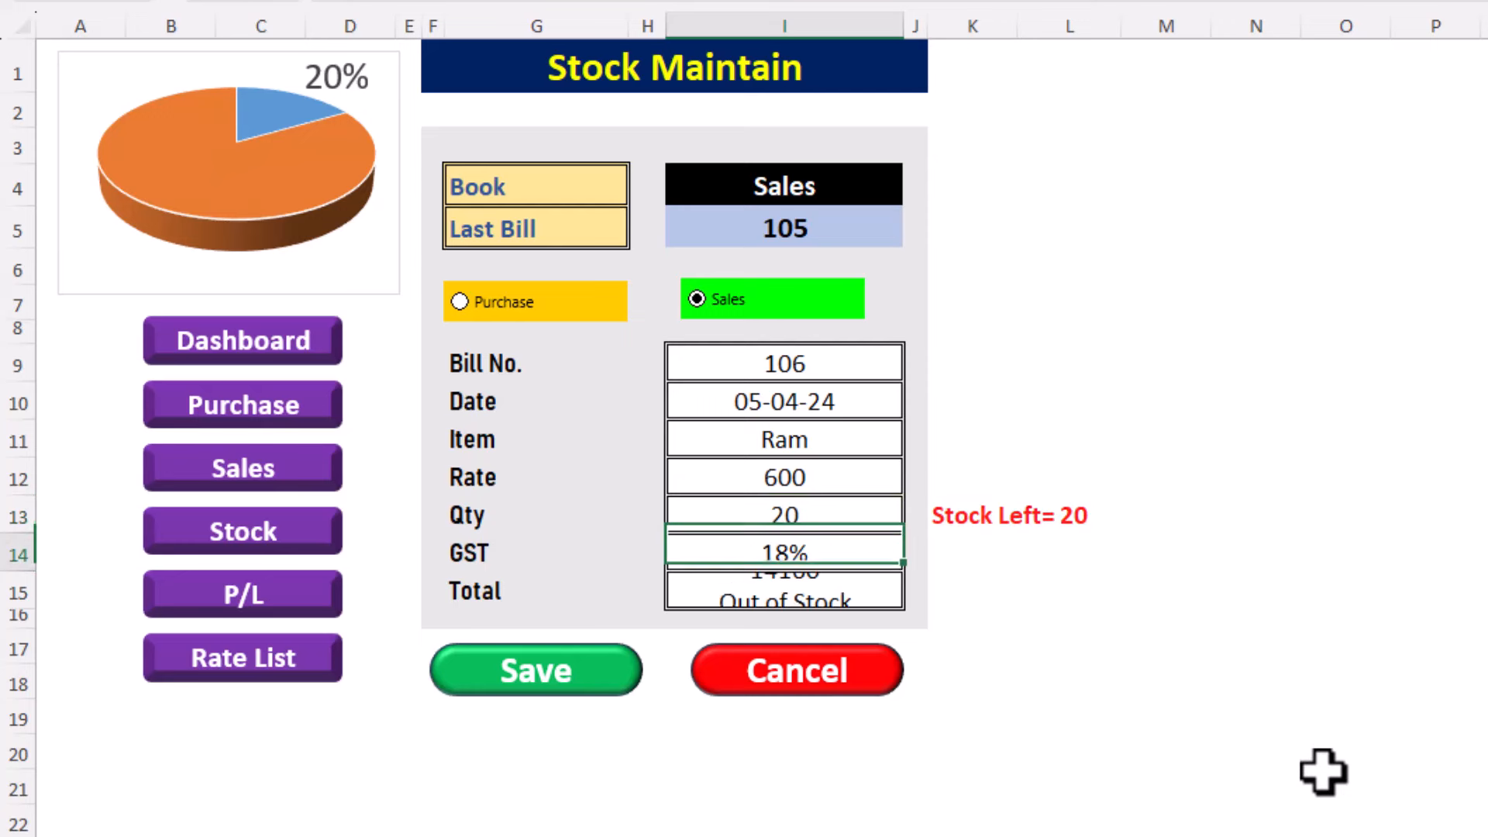
key("Up")
type("15")
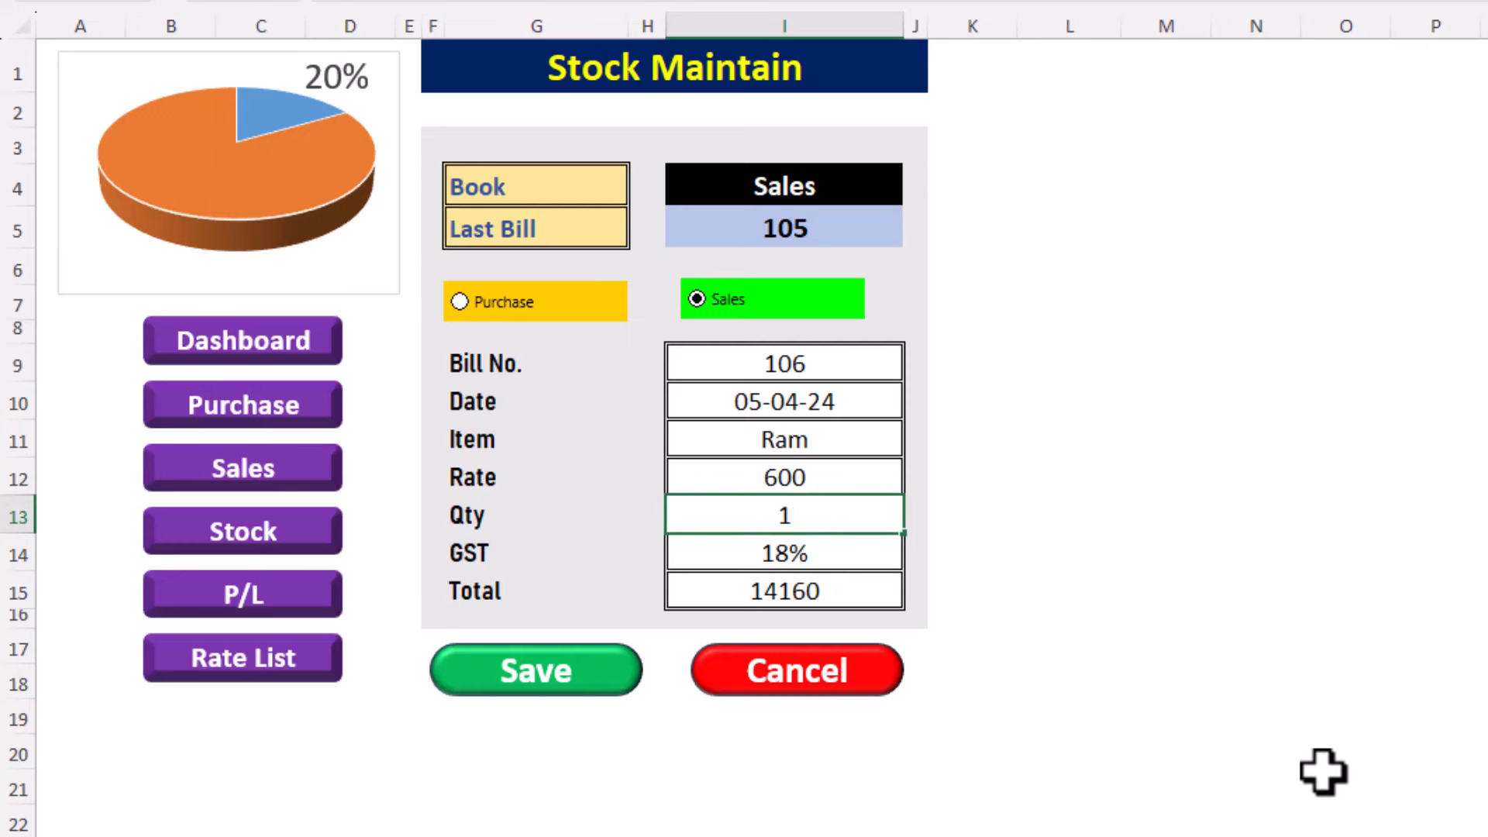
key("Return")
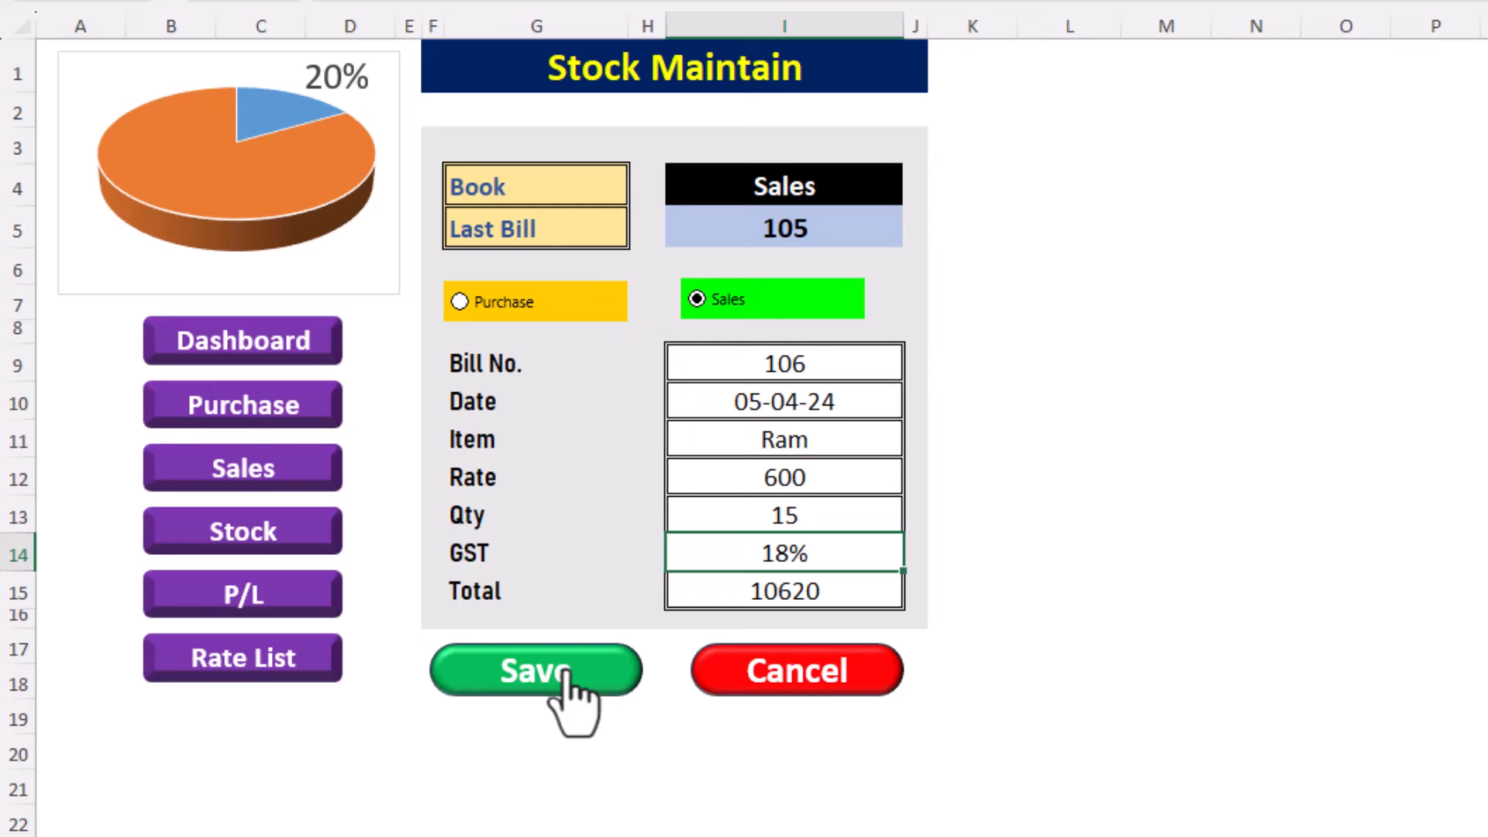
Step: Set the quantity of the Ram sale to 5 and save the entry
left_click(788, 515)
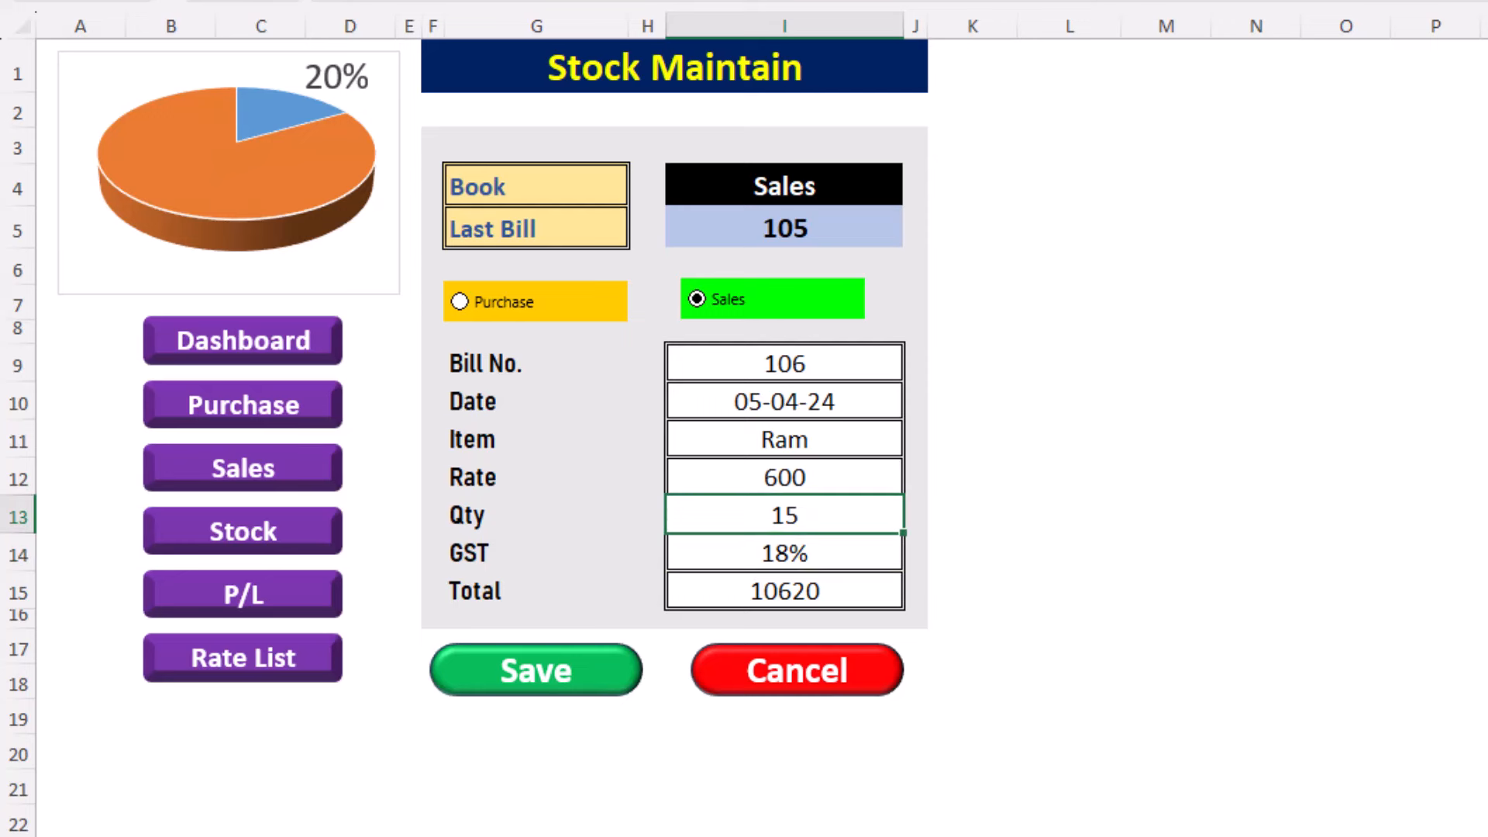
type("5")
key("Return")
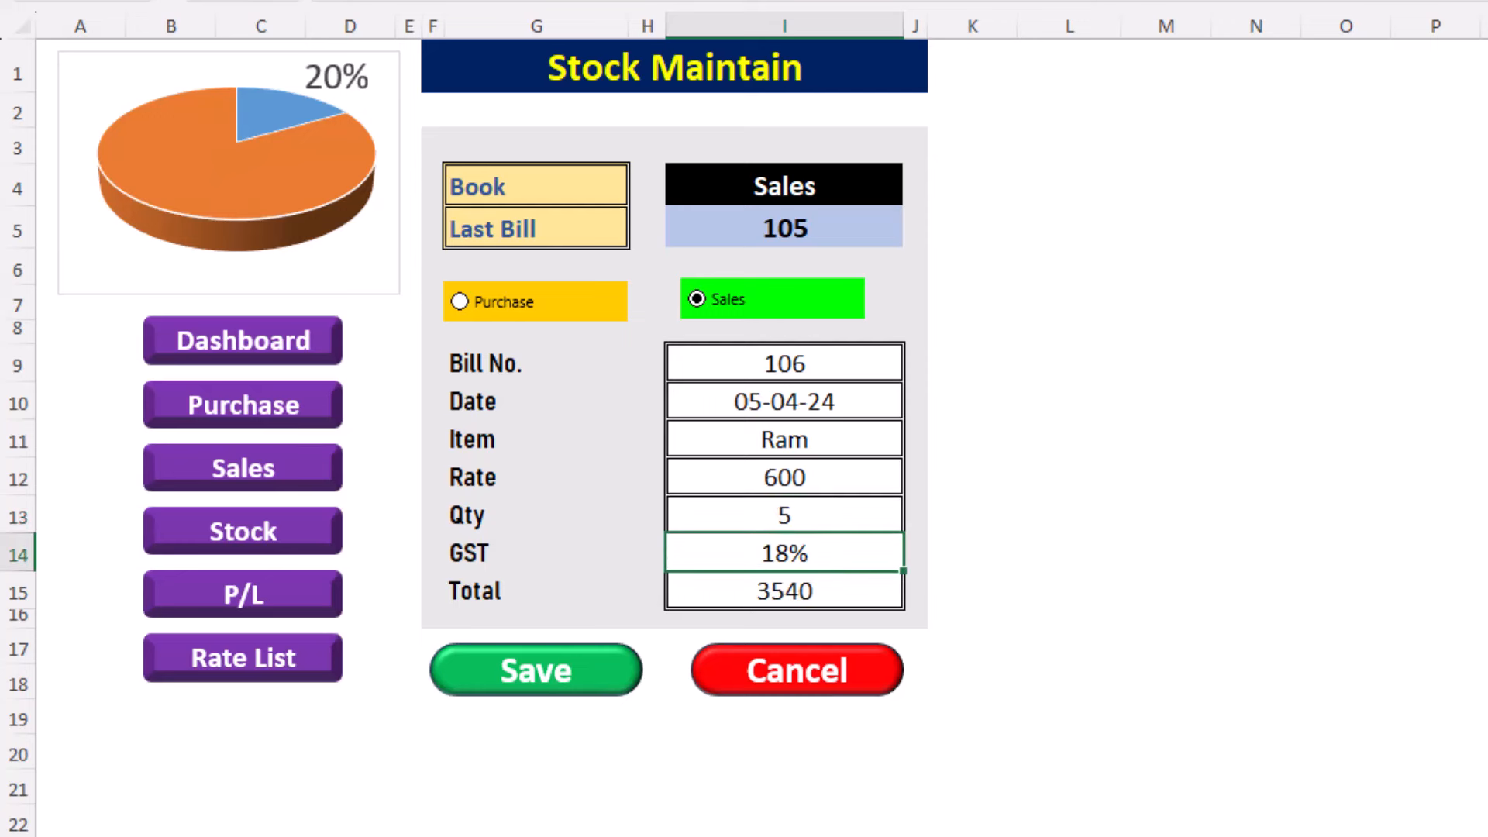
left_click(613, 686)
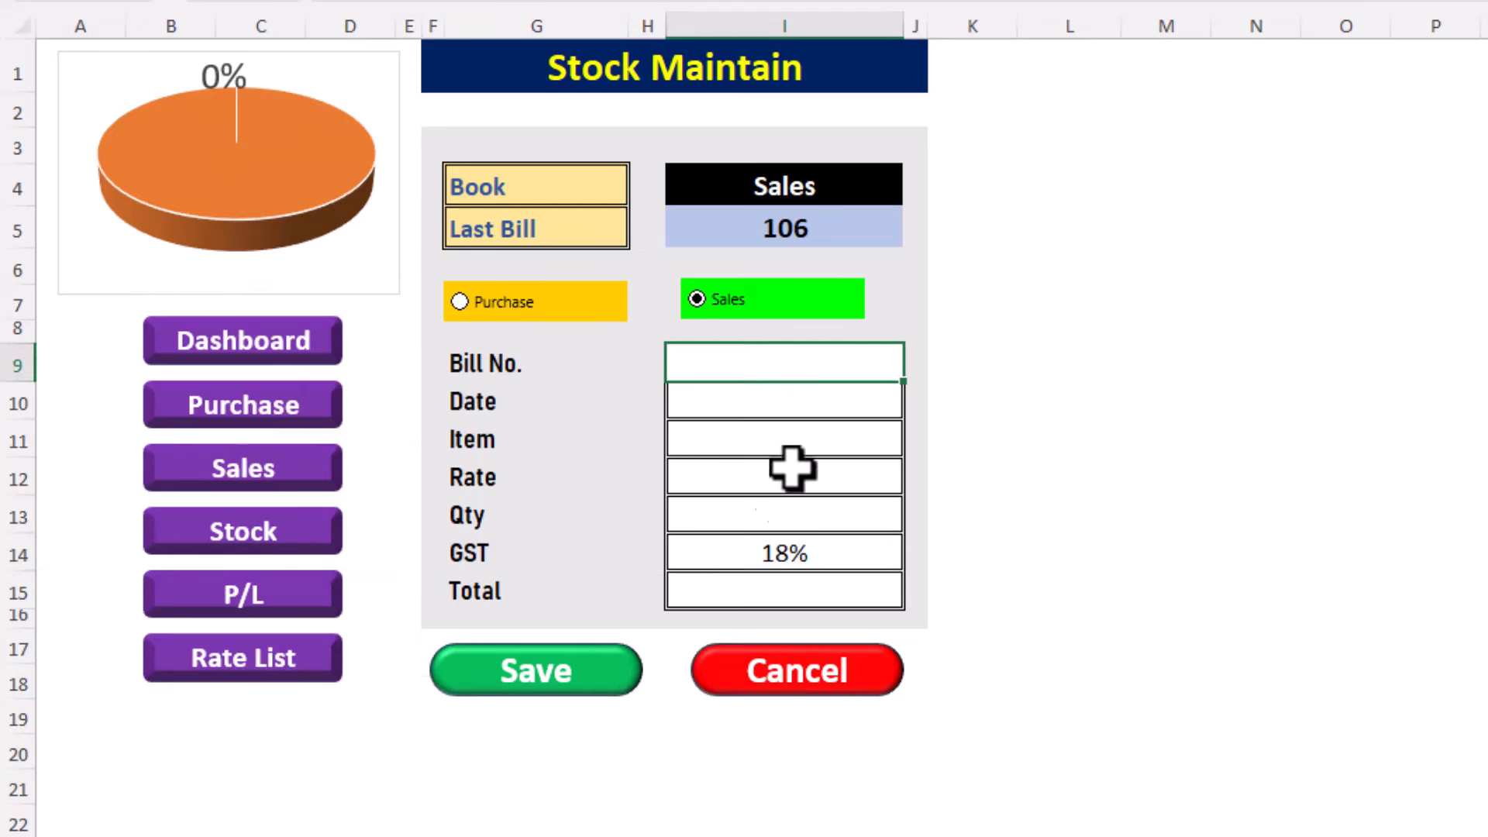
Step: Enter ram as the item in the cleared Sales form
left_click(768, 441)
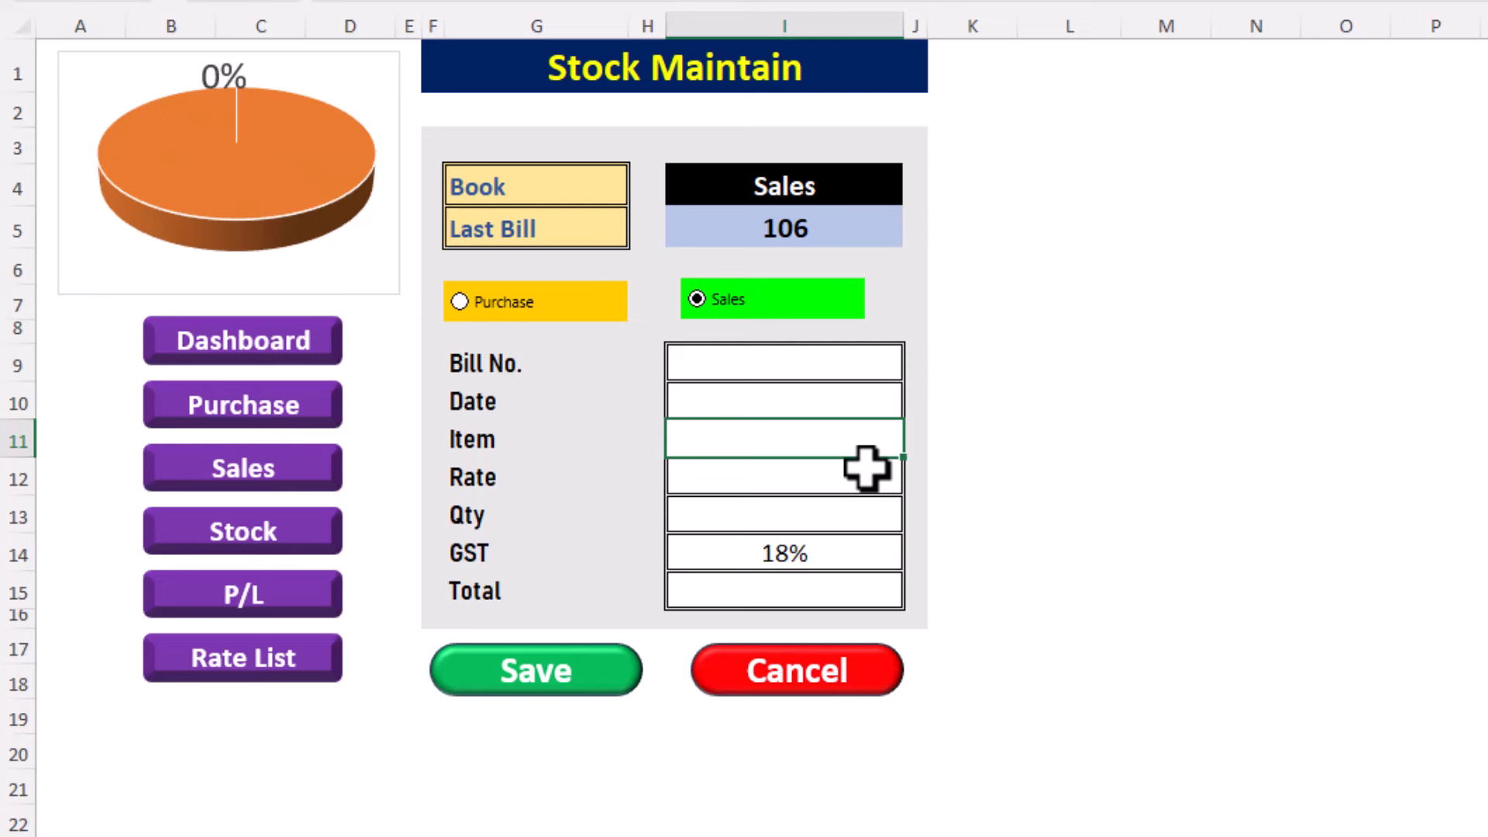
key("Return")
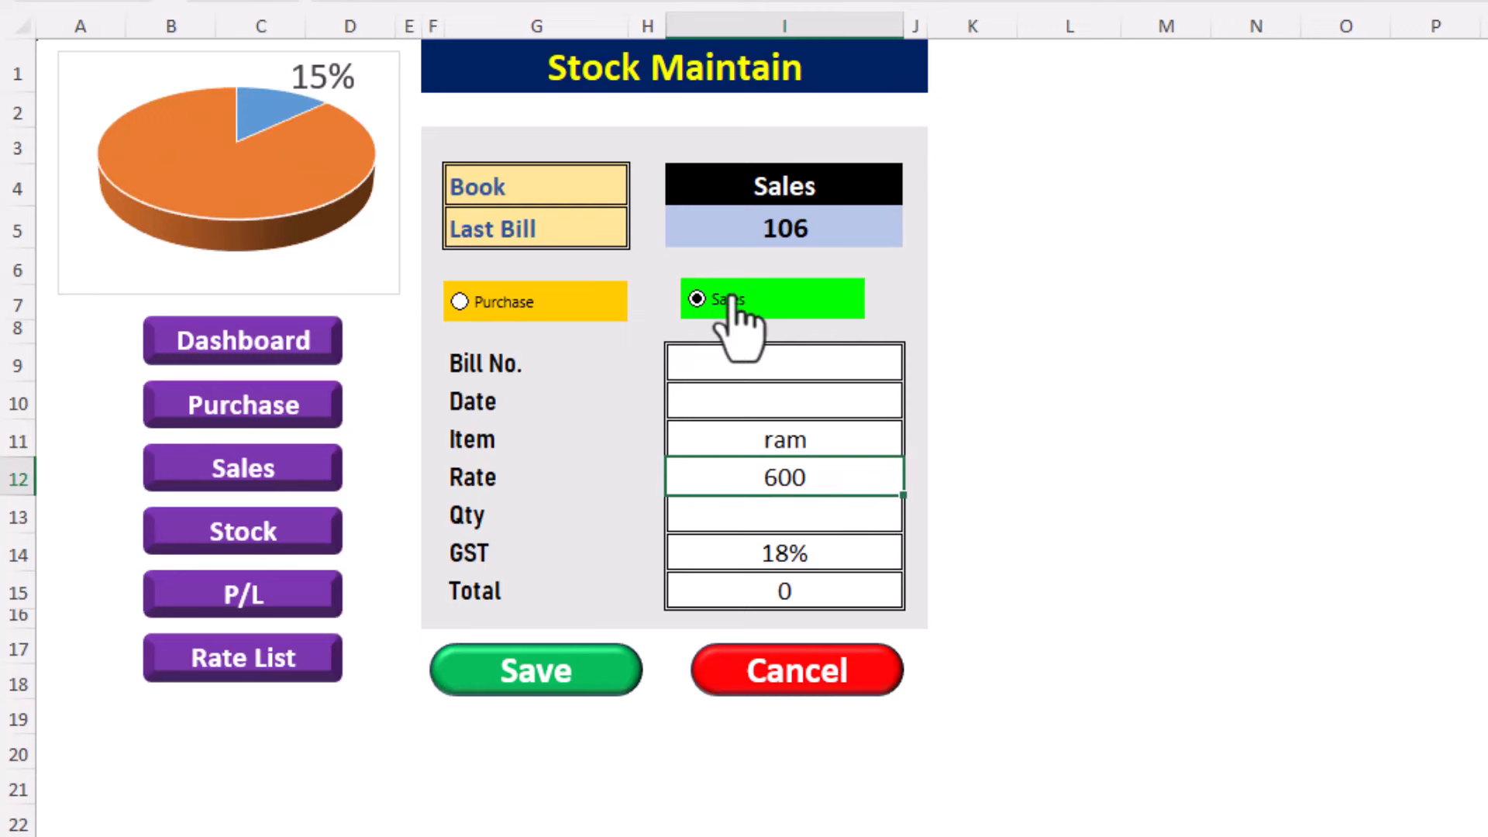
Step: Switch the form to the Purchase book and review the Stock, Purchase Book, Sales Book and P/L sheets, returning to the dashboard
left_click(508, 302)
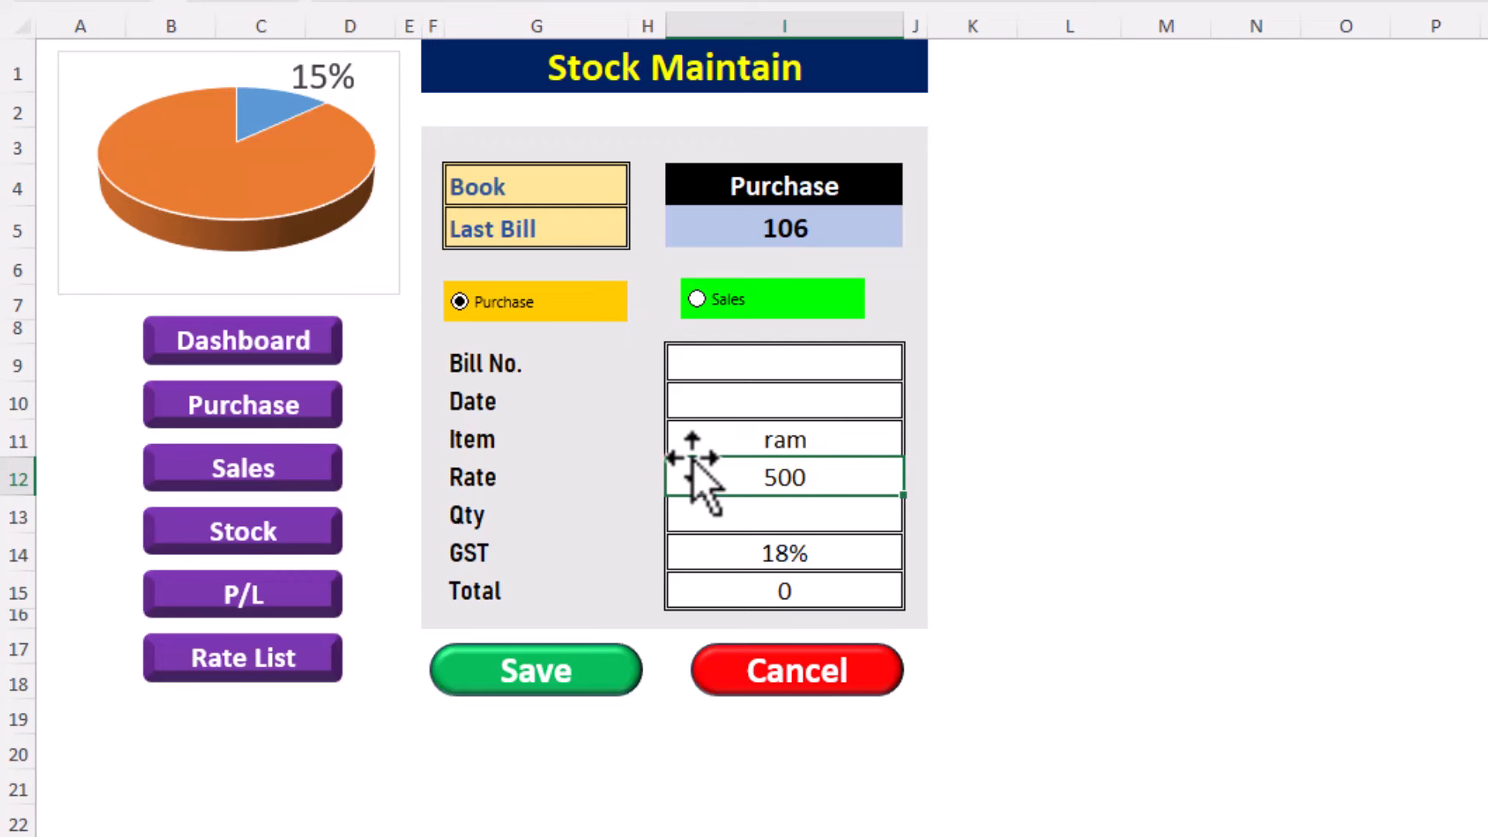
left_click(294, 527)
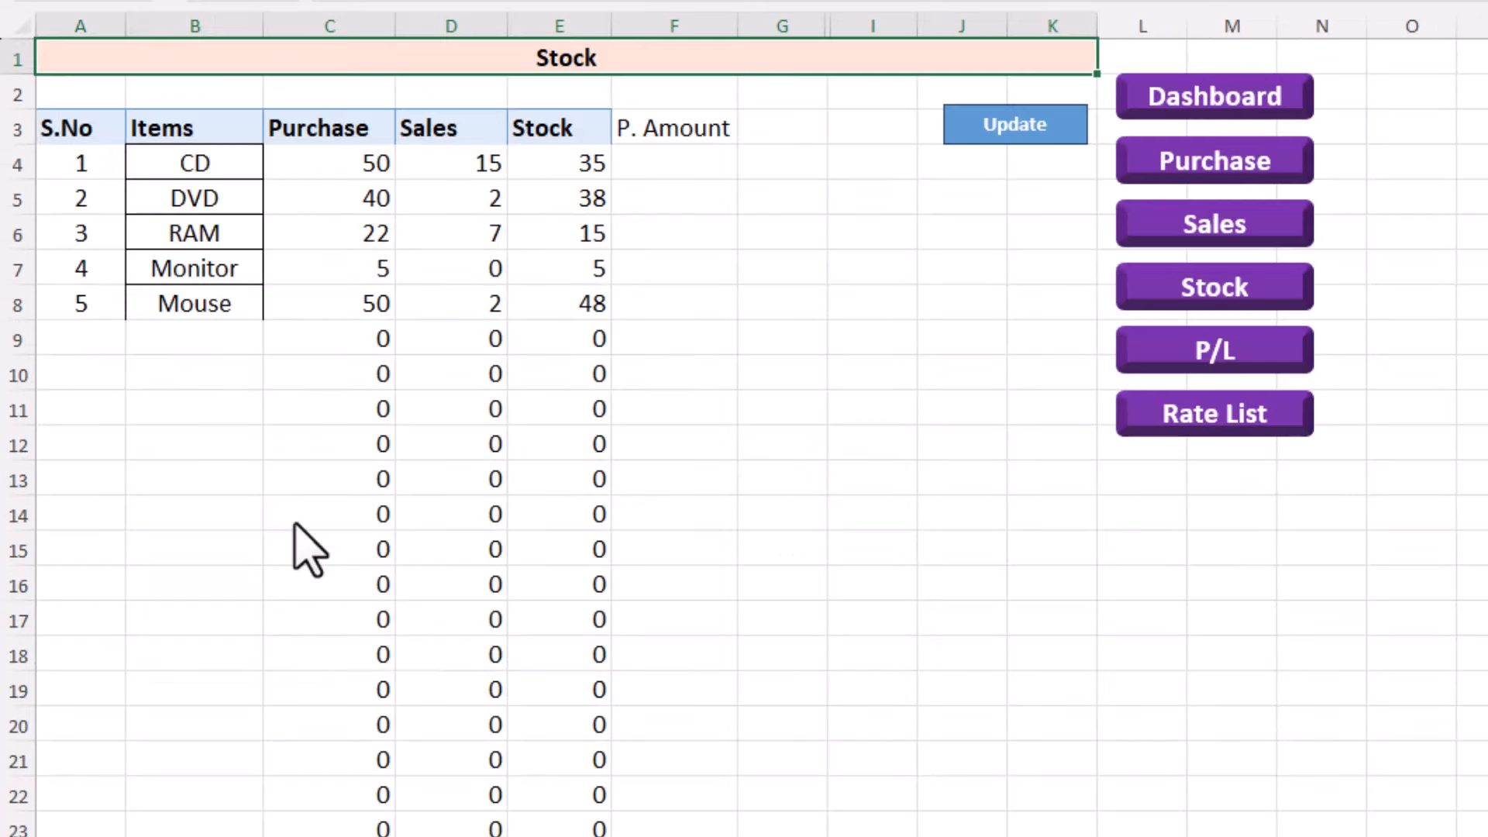
left_click(1207, 172)
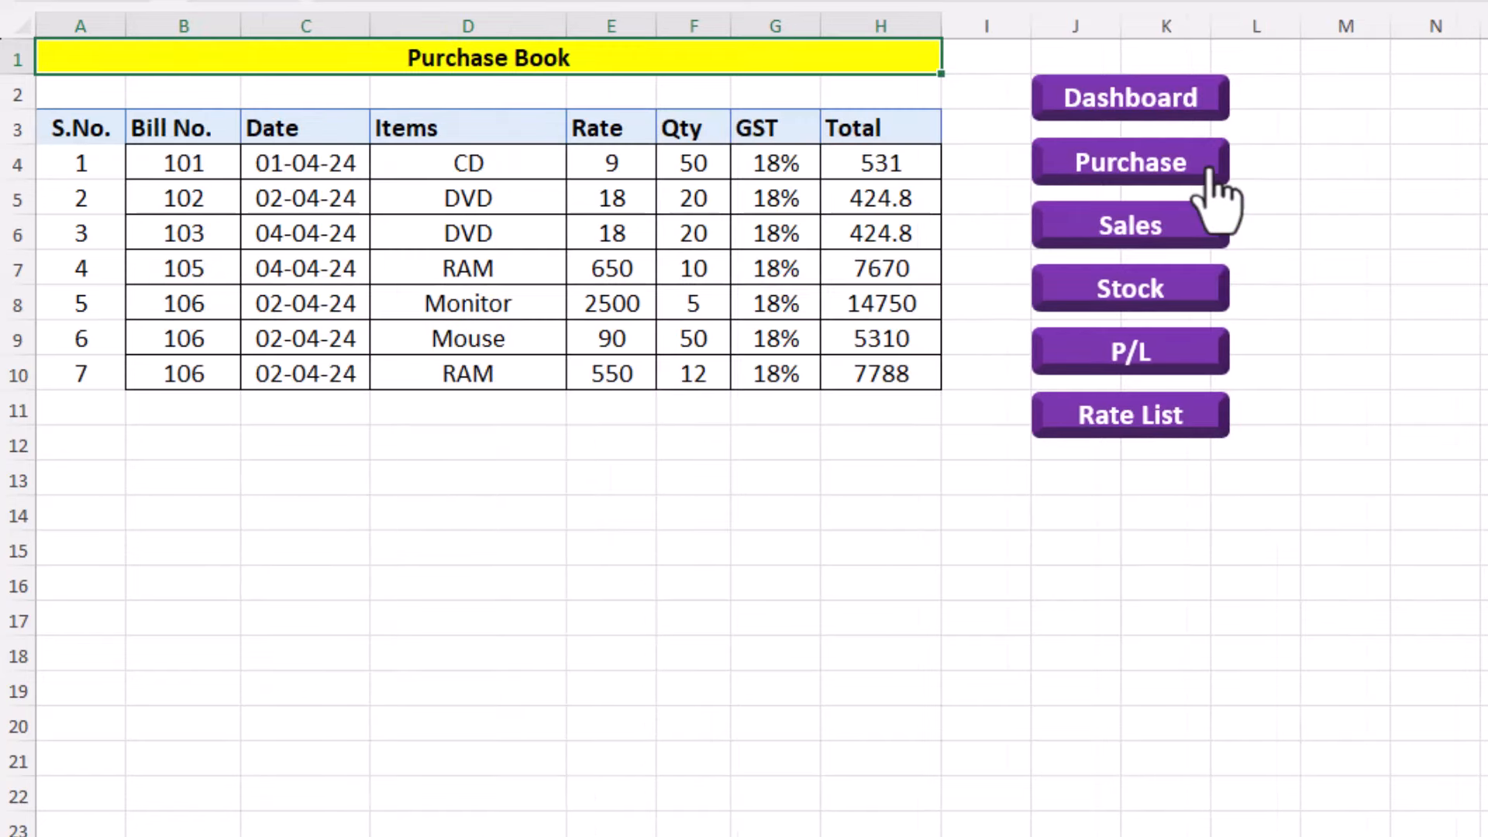
left_click(1170, 232)
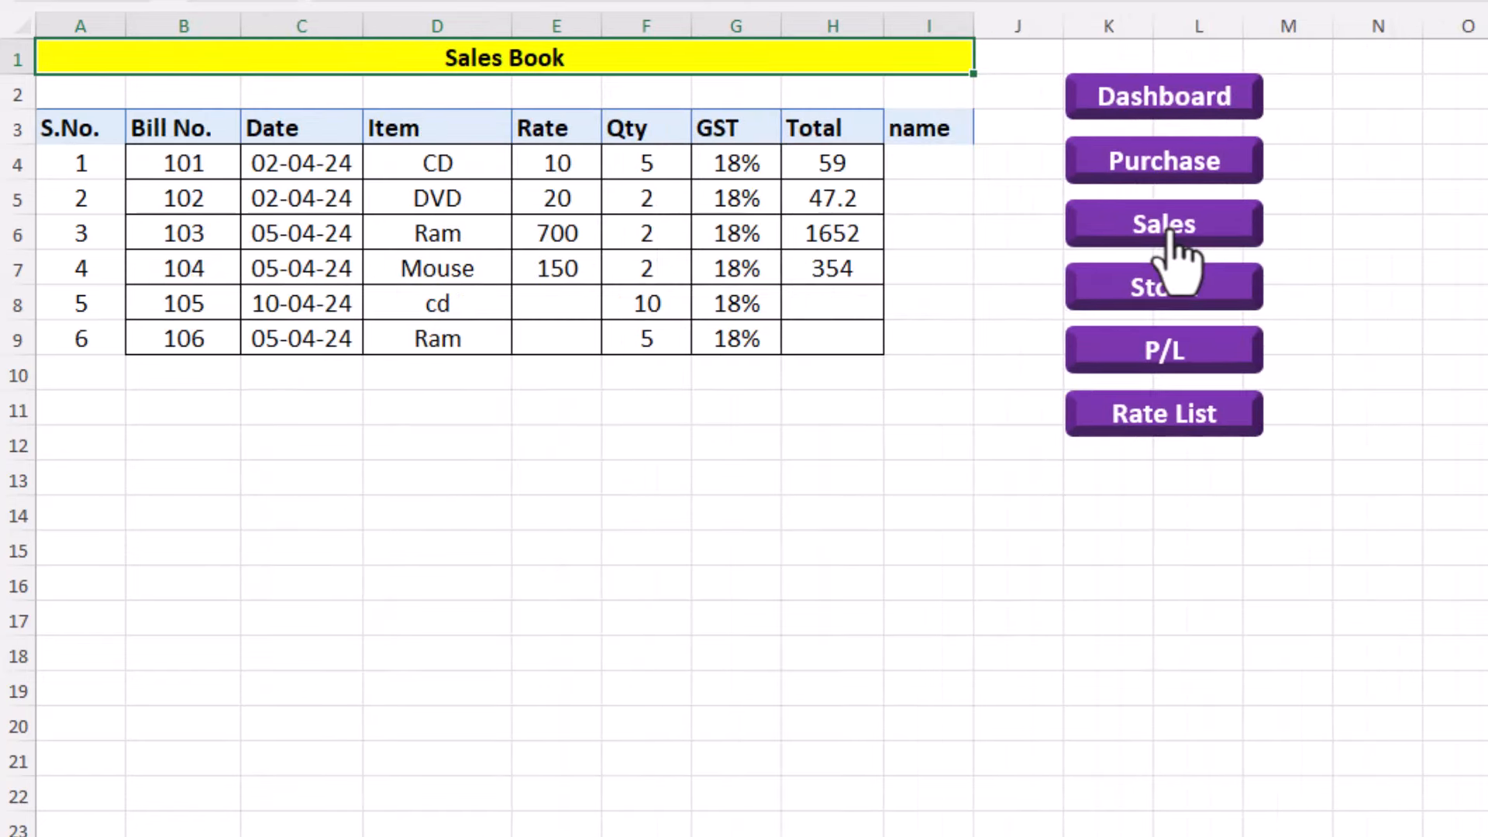
left_click(1179, 101)
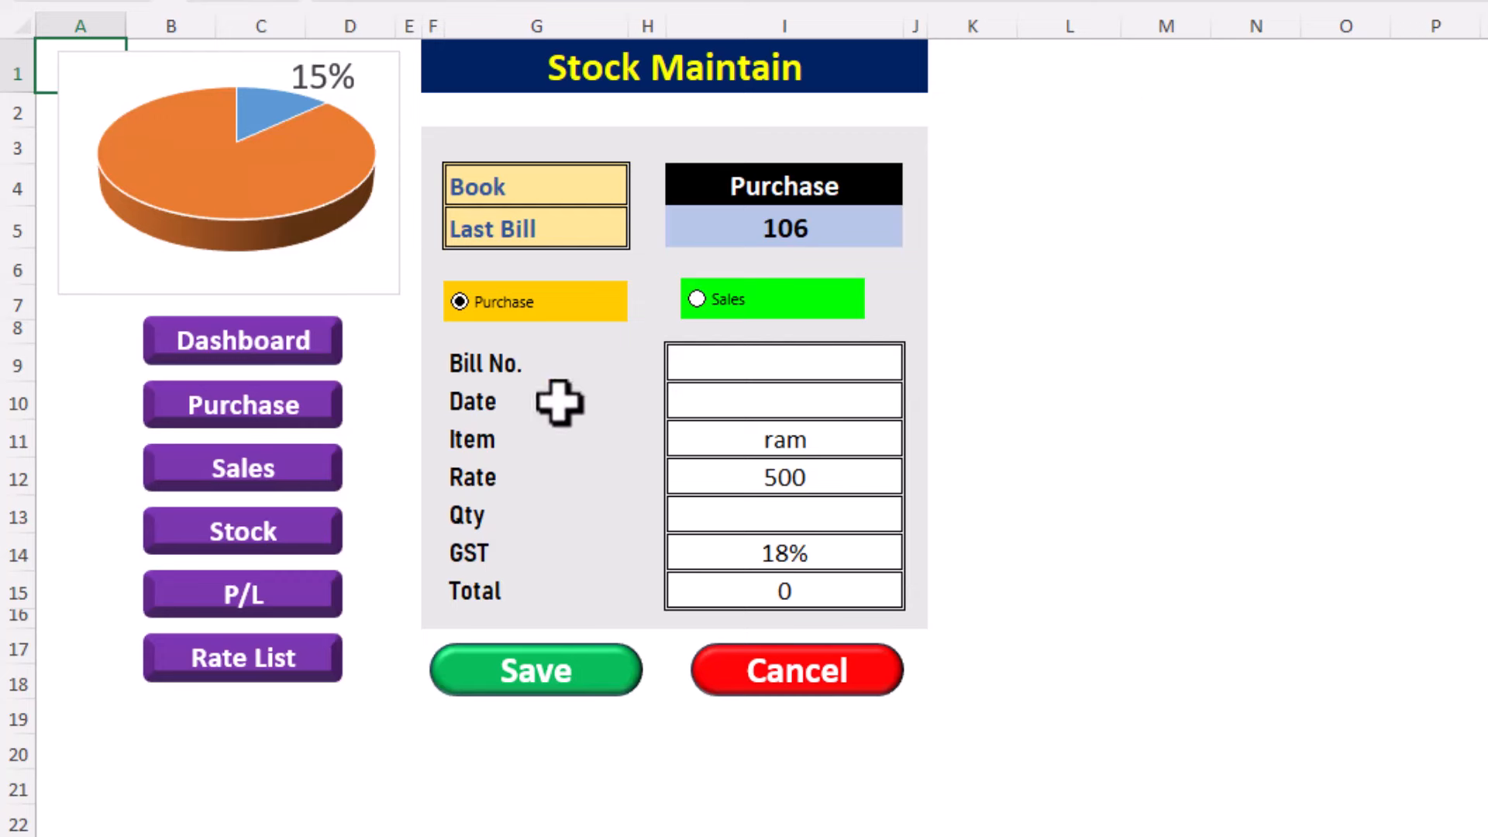
left_click(325, 598)
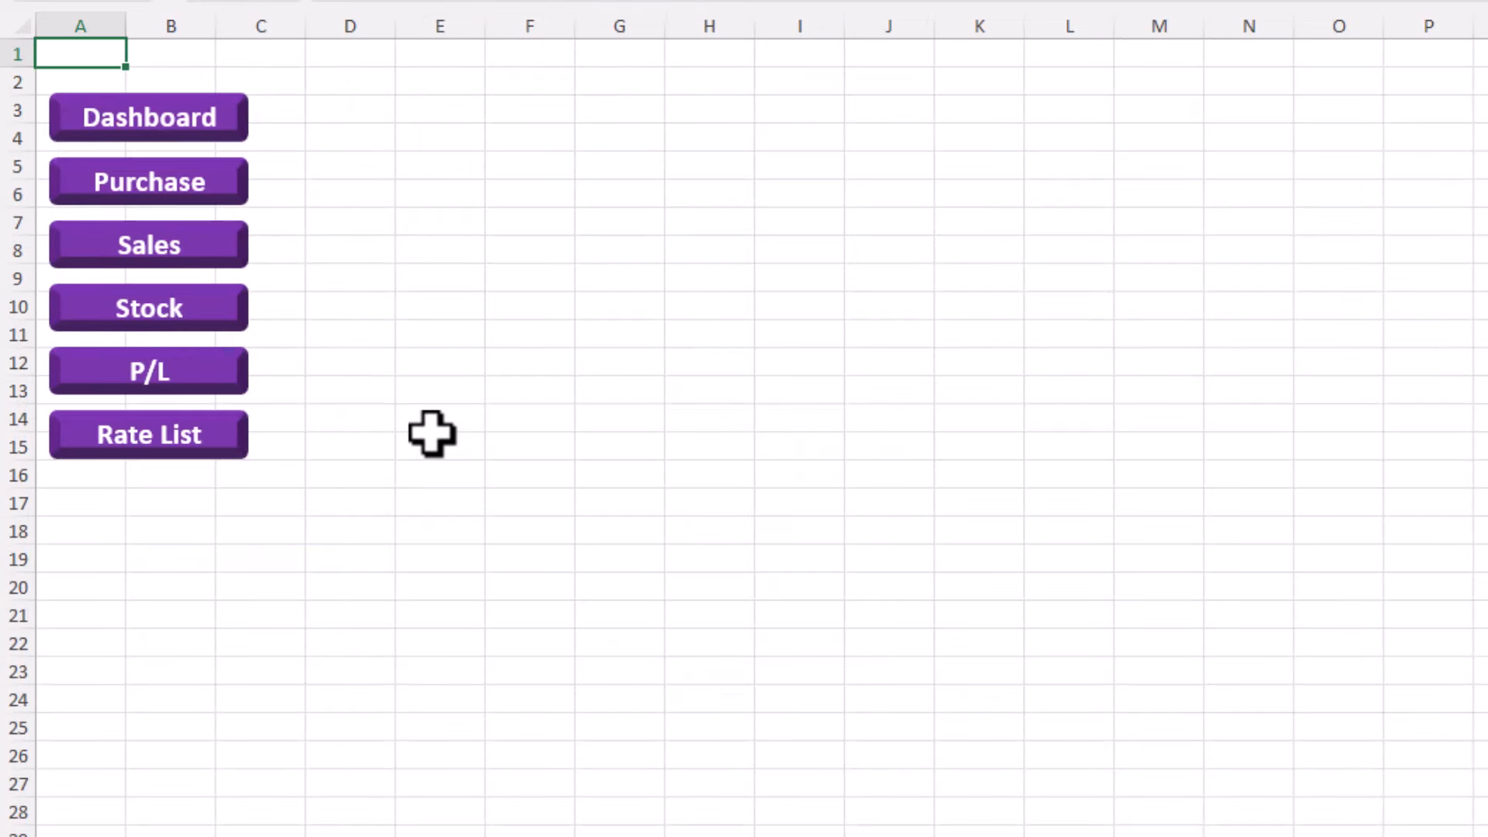
left_click(162, 127)
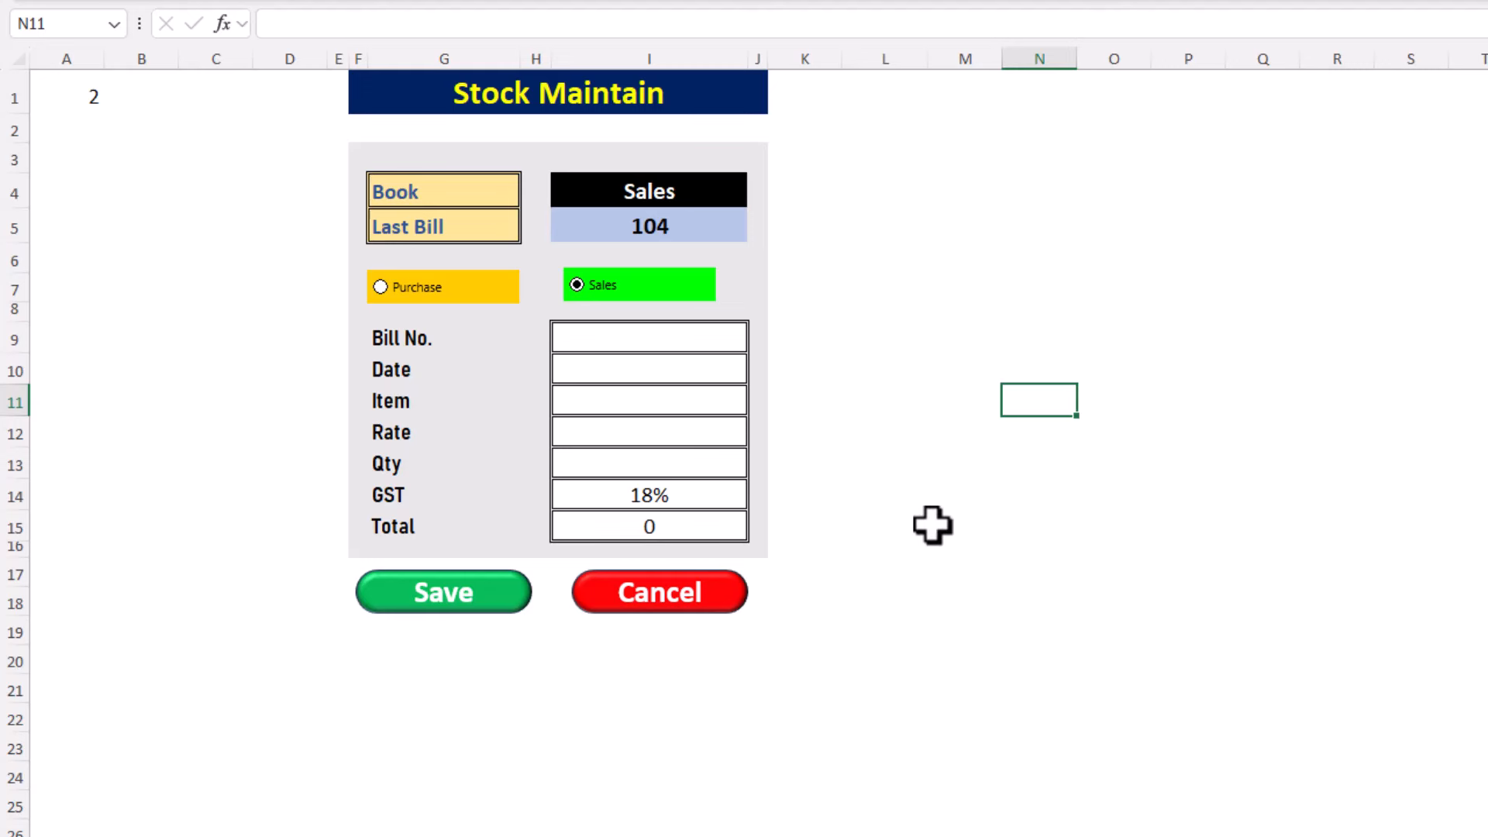
Step: Enter bill number 106, date 04-04-24 and item cd in the Sales form
key("Return")
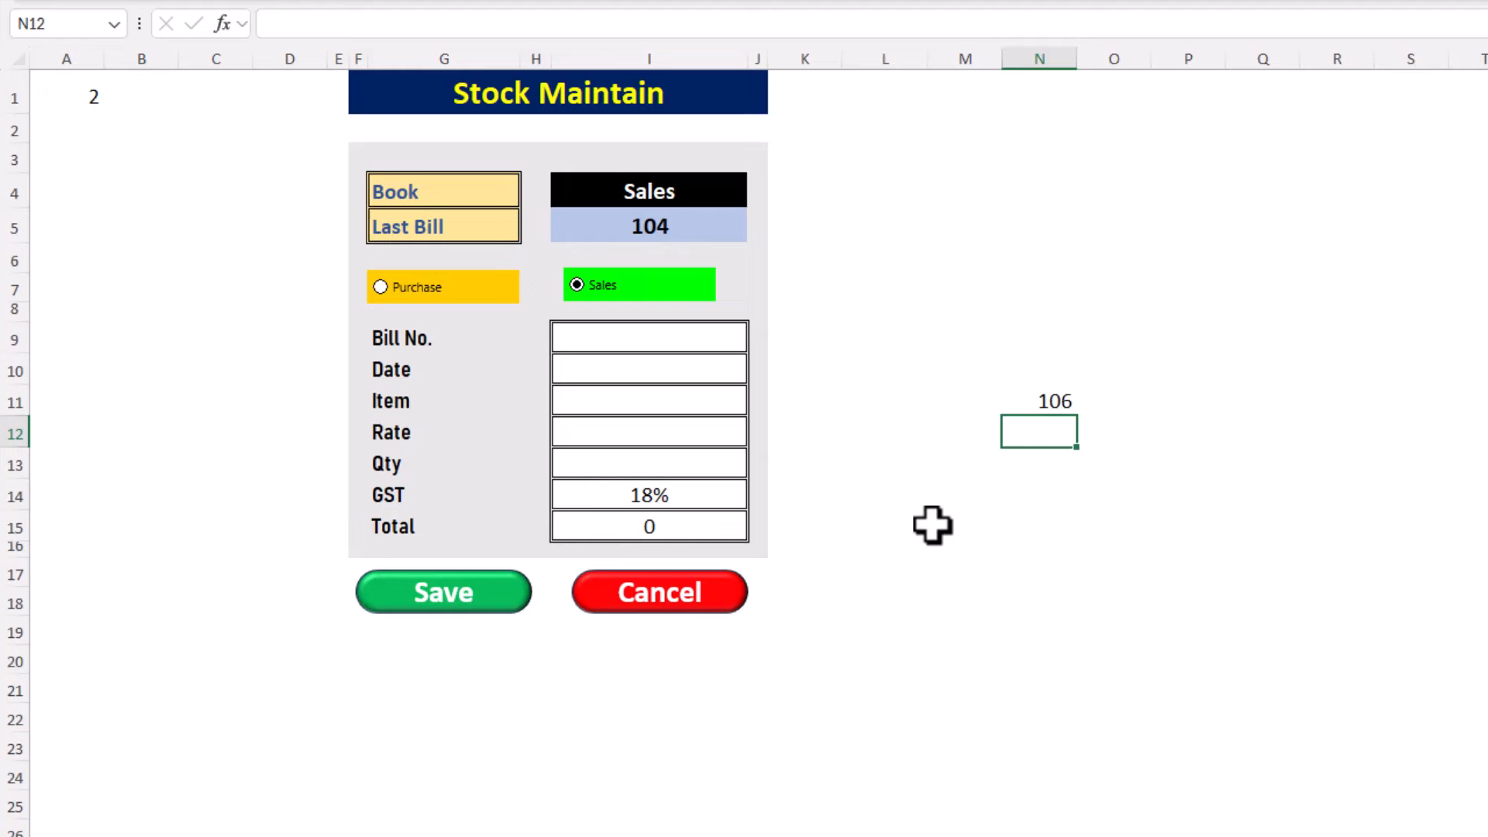
key("Up")
left_click(717, 338)
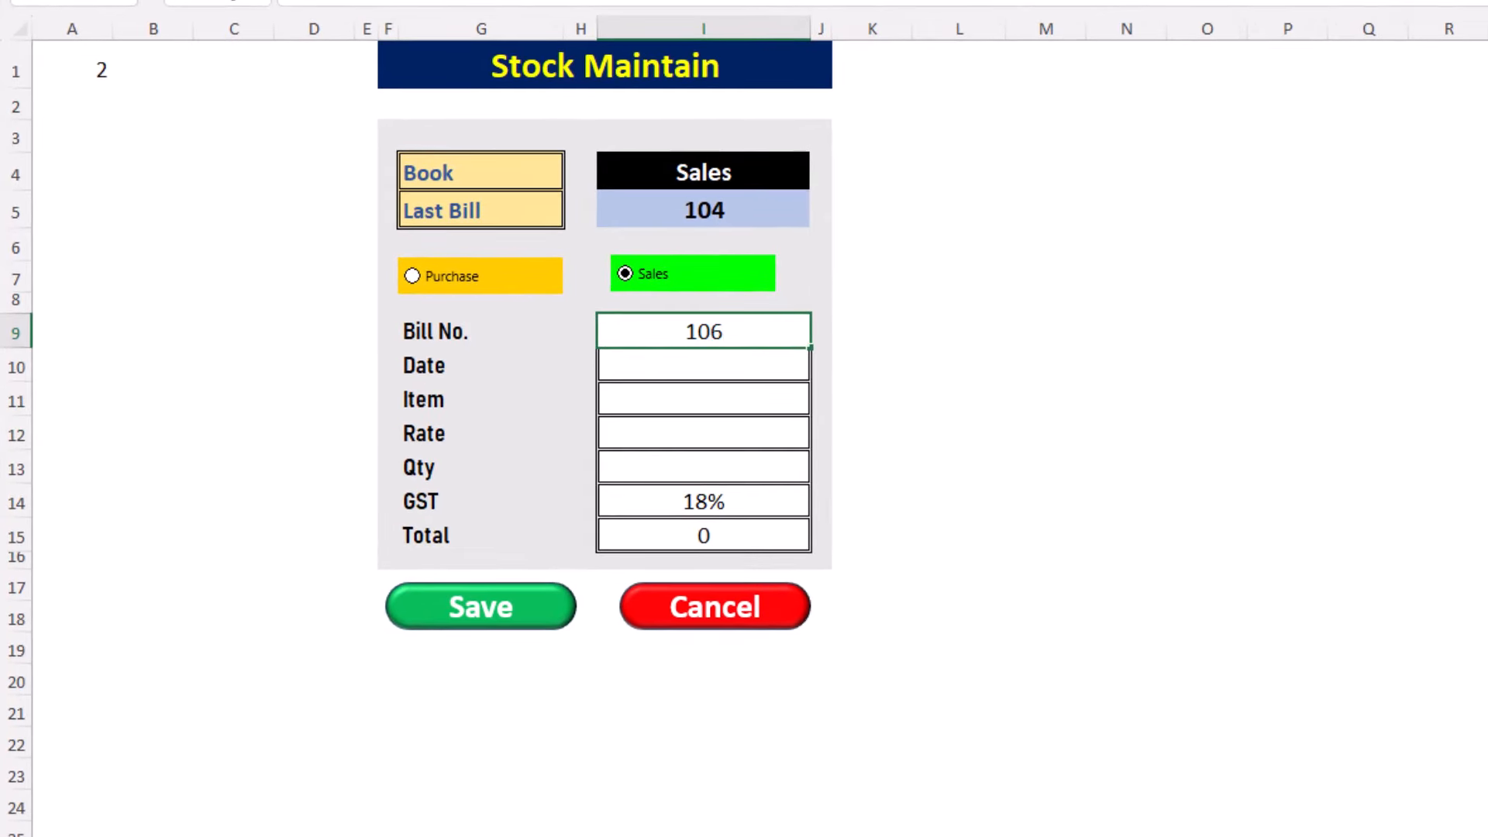
left_click(703, 365)
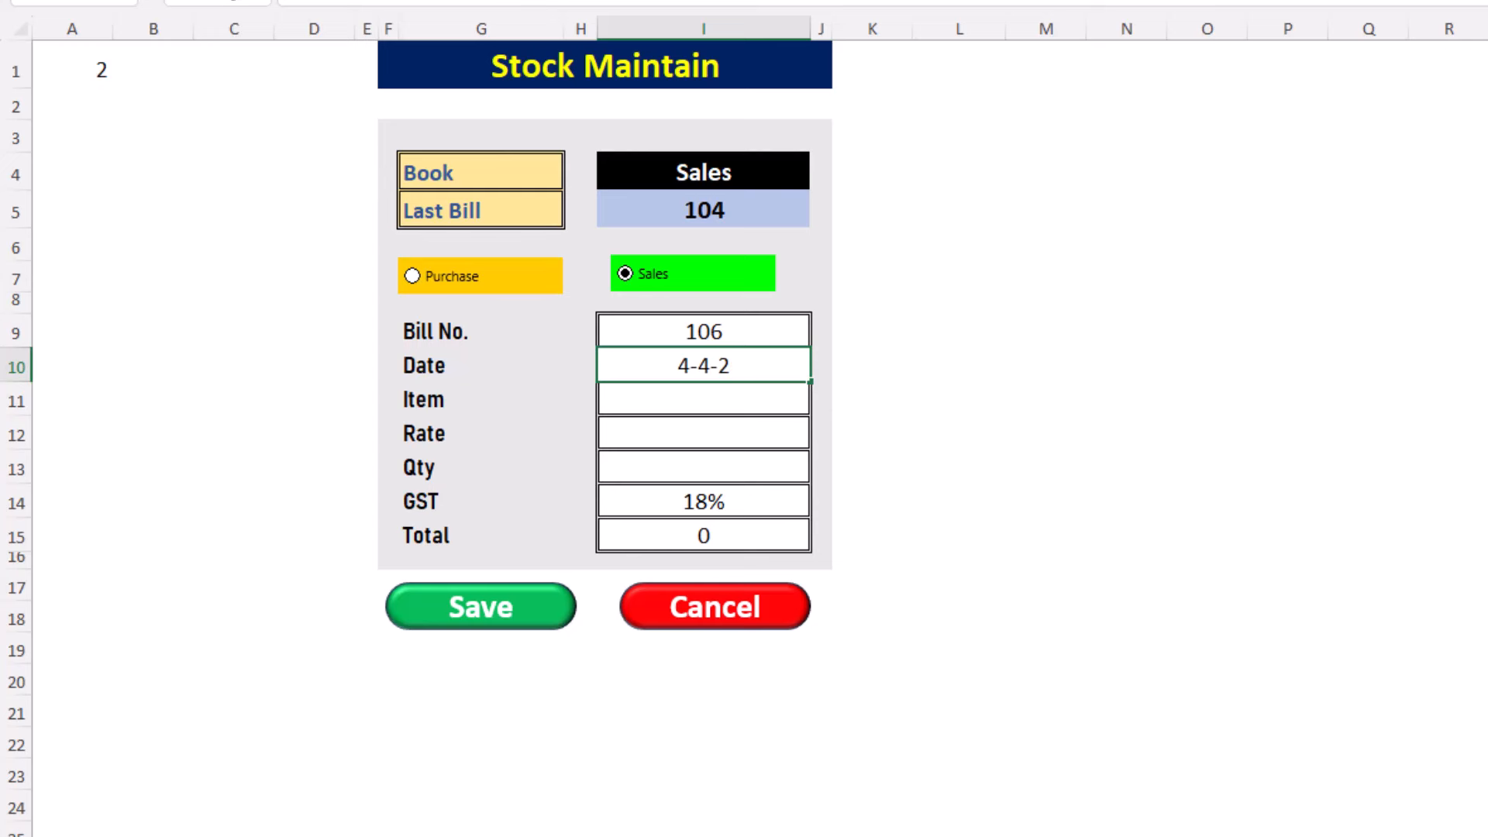
key("Return")
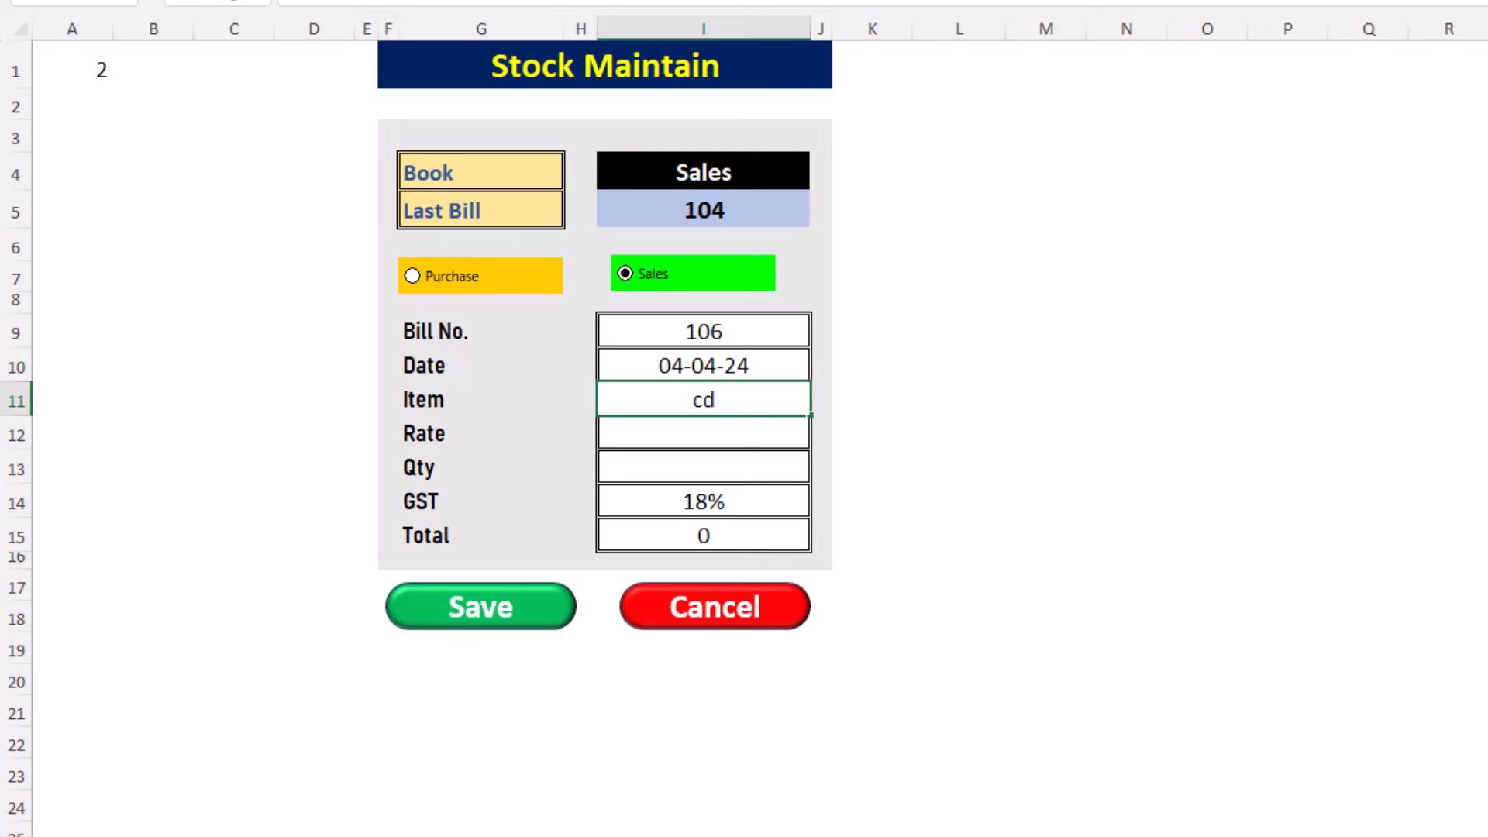
key("Return")
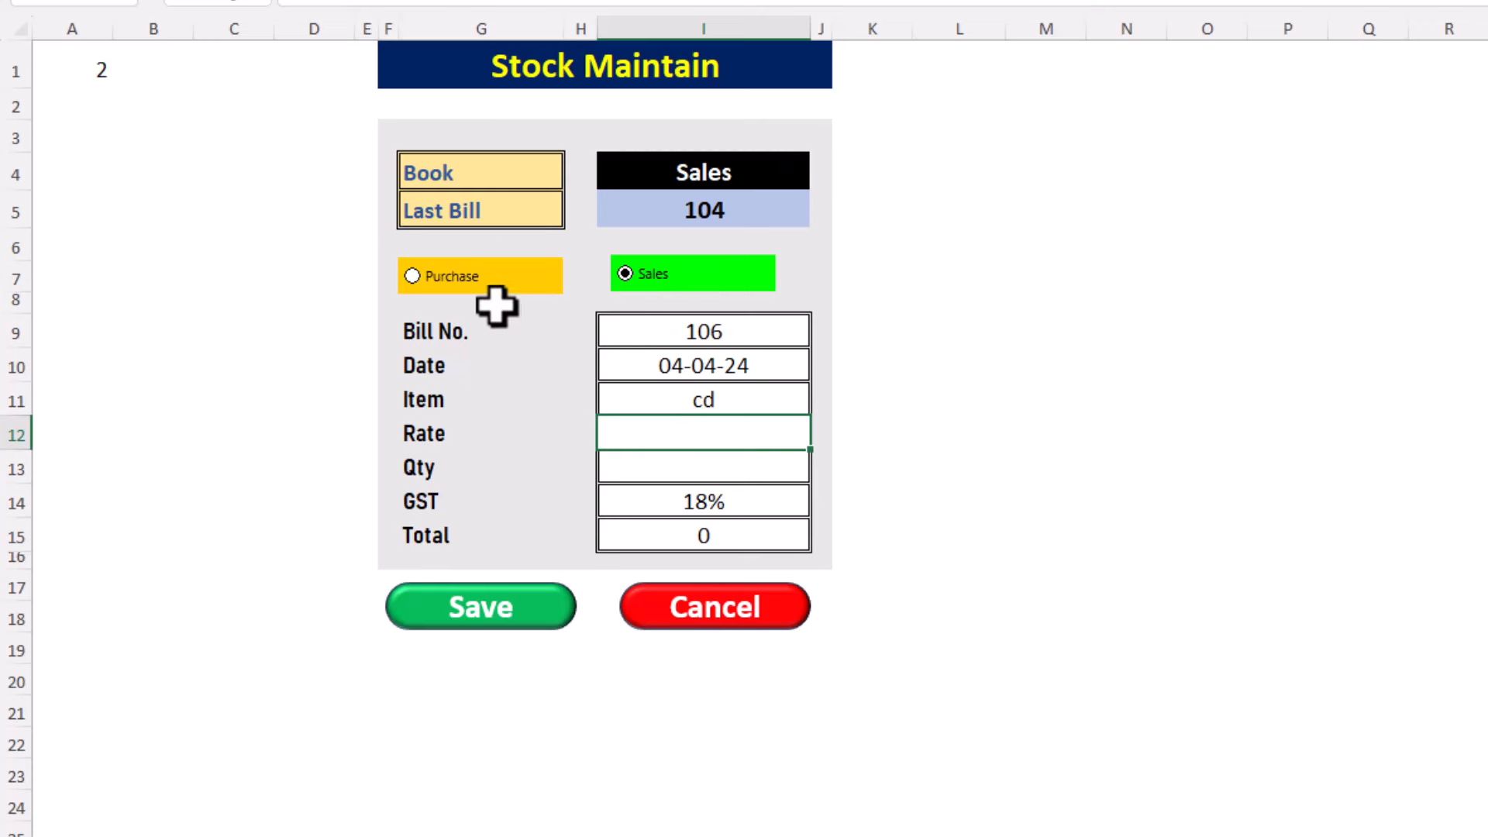
Step: Switch the form to the Purchase book and clear its entry fields
left_click(452, 283)
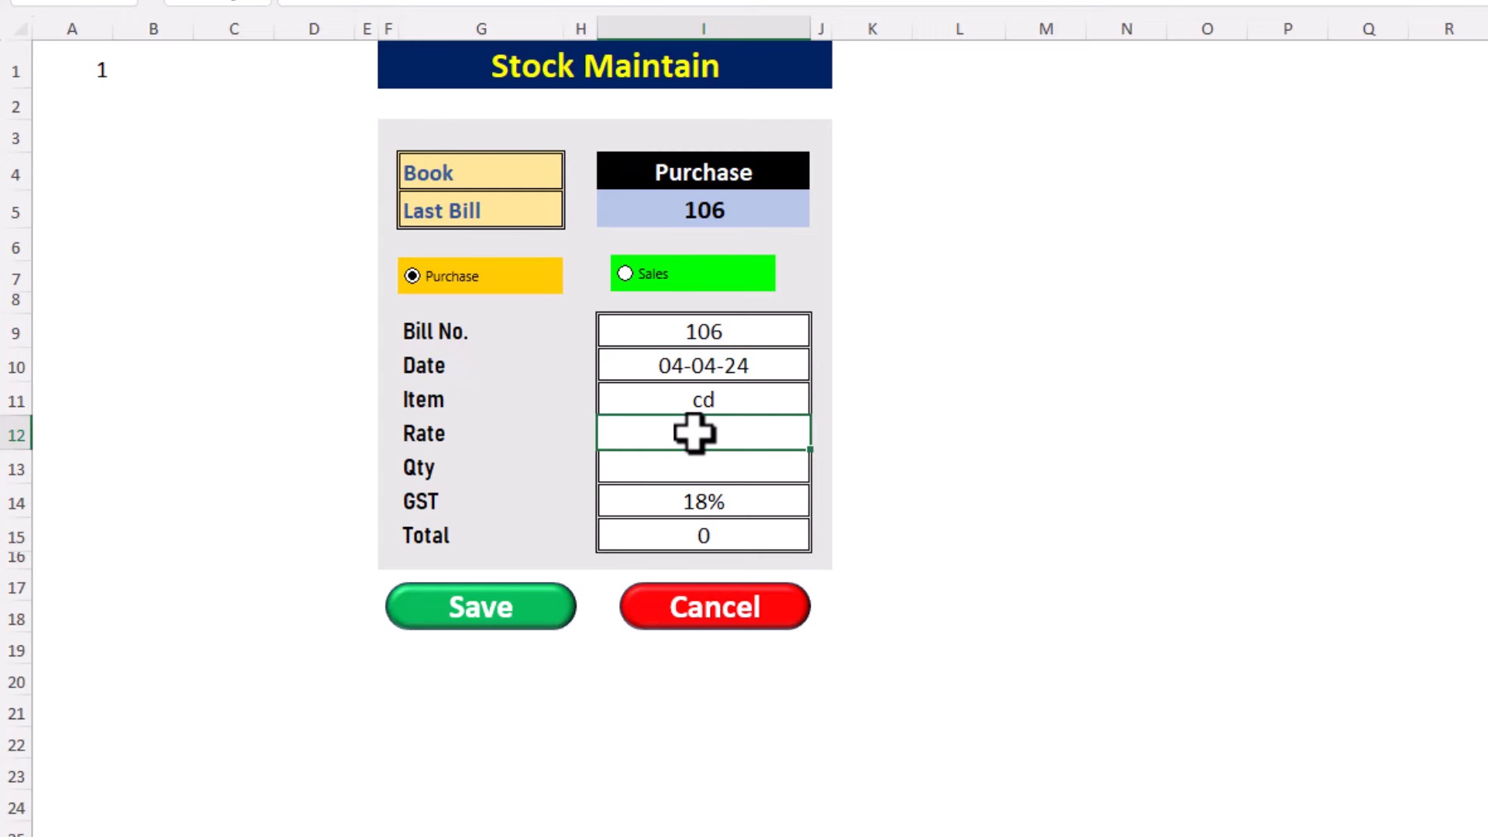
left_click(764, 608)
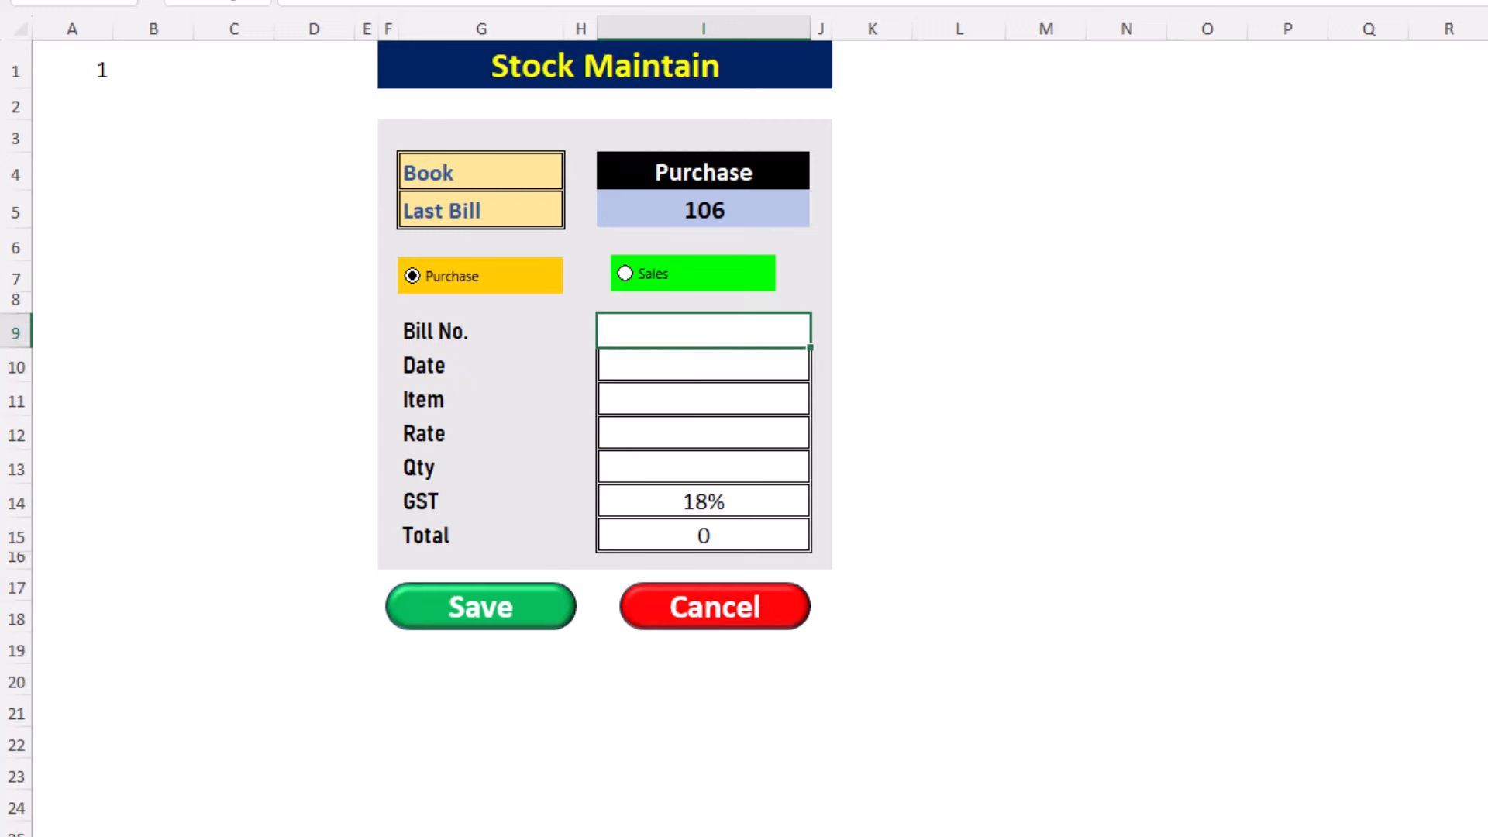
Step: Examine the purchase prices of the items in the P.Price column of the rate list
key("ctrl+Page_Down")
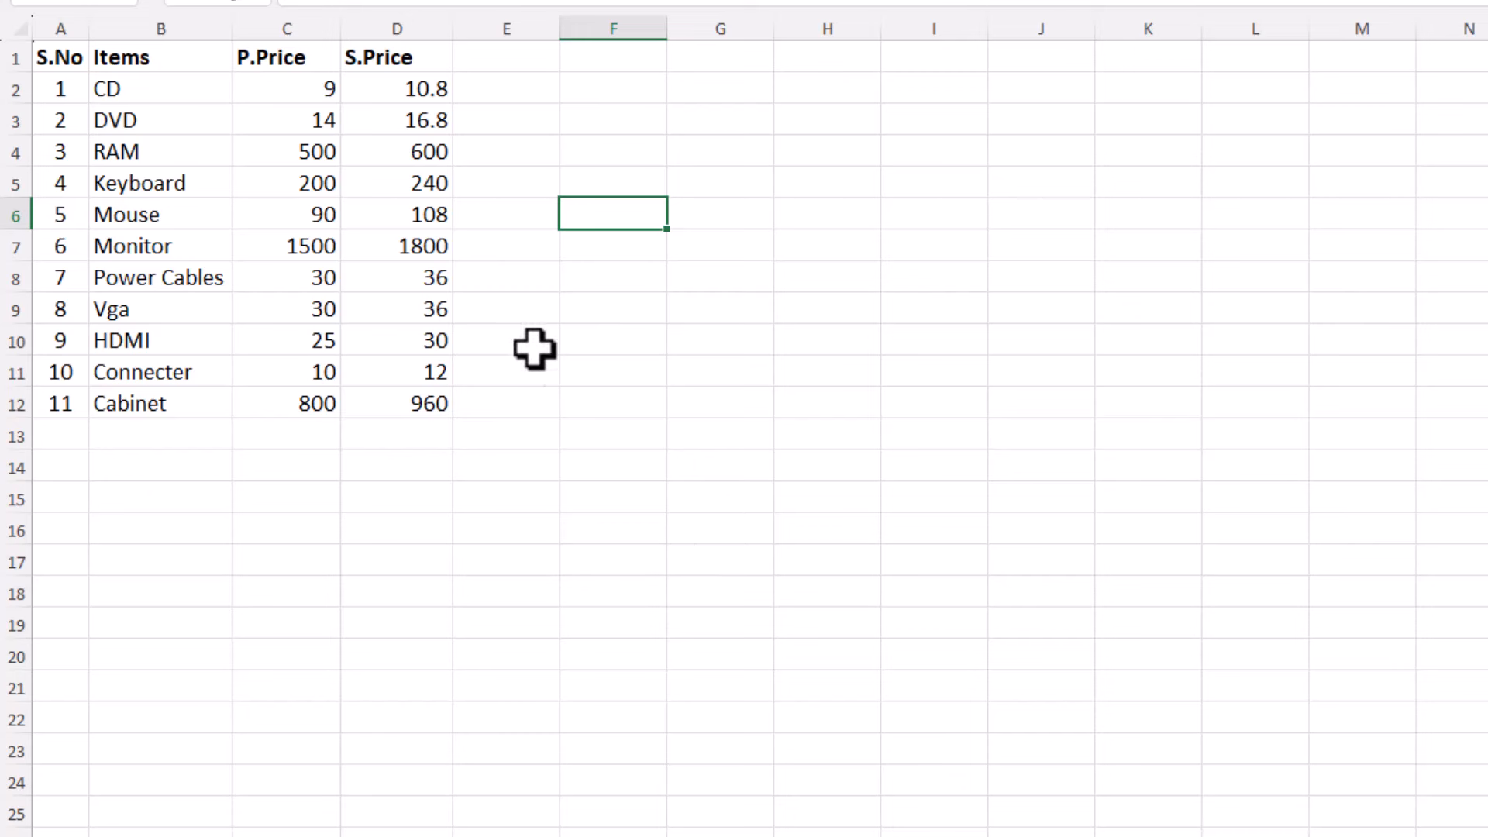
left_click(284, 98)
left_click(281, 147)
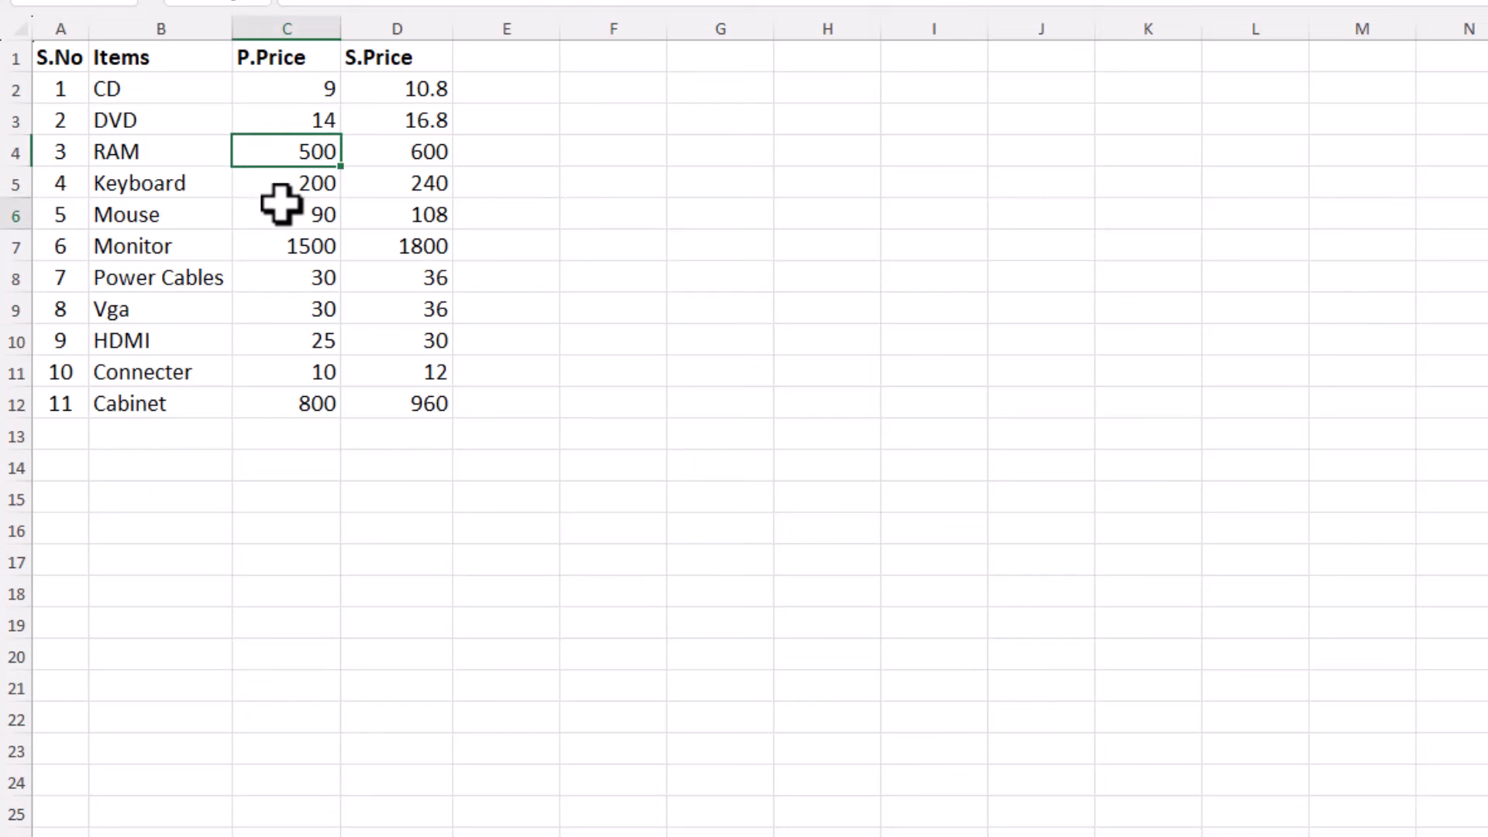
left_click(275, 281)
left_click(279, 341)
left_click(256, 94)
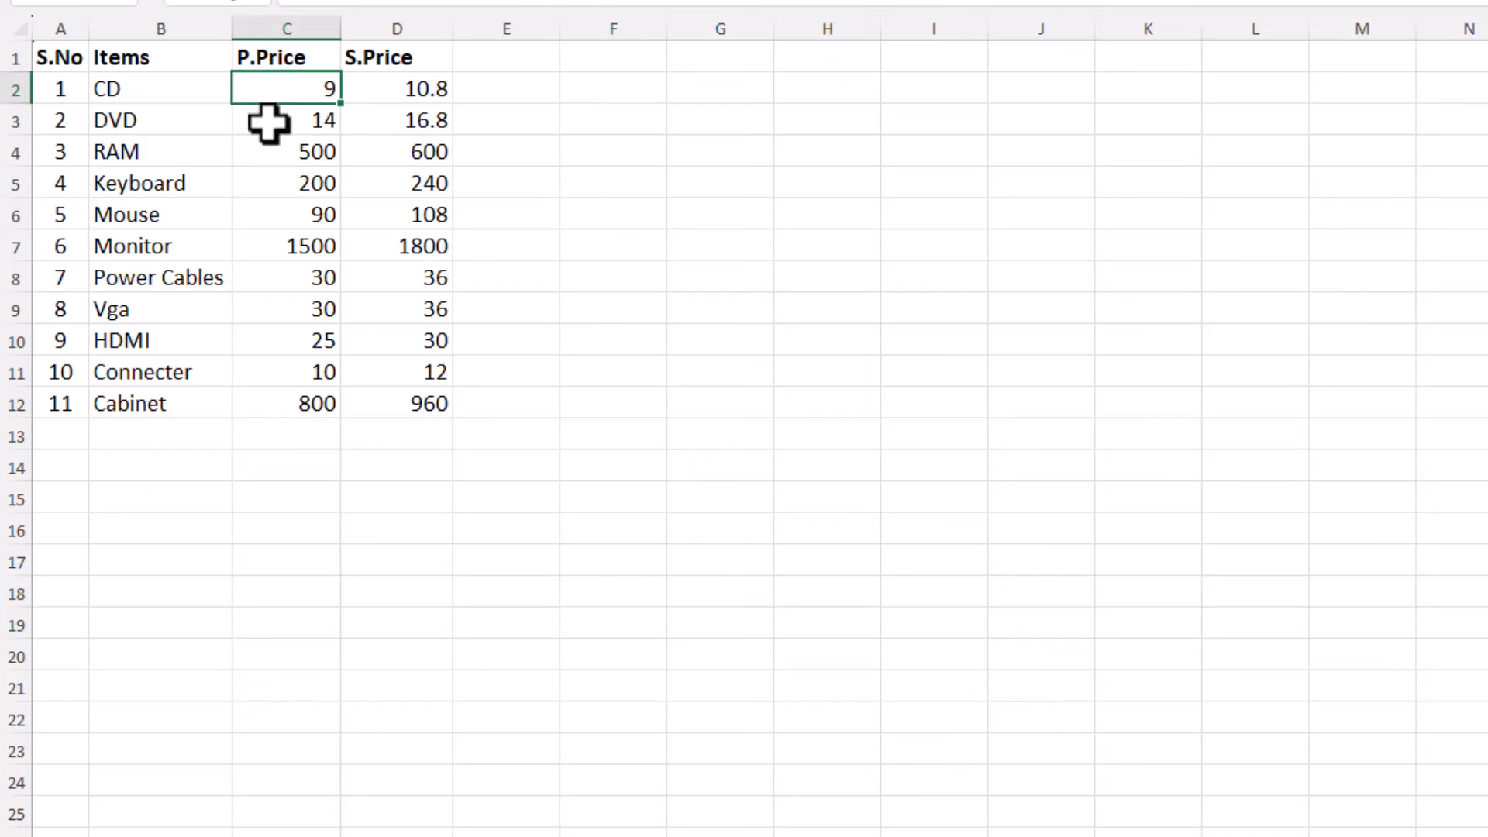
left_click(271, 122)
left_click(271, 149)
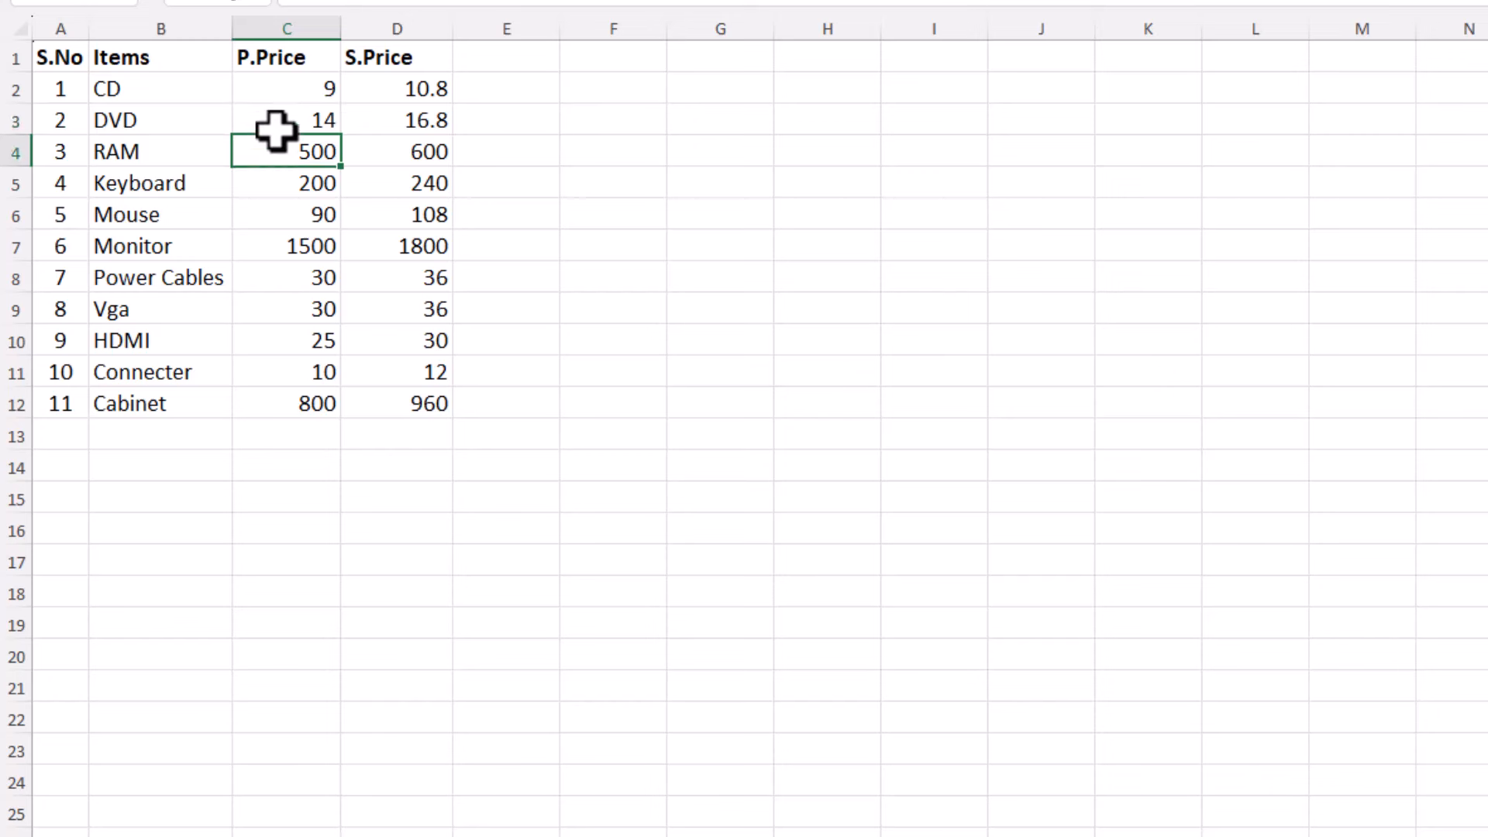
Step: Examine the S.Price column of the rate list and the formula behind the CD selling price in D2
left_click(394, 88)
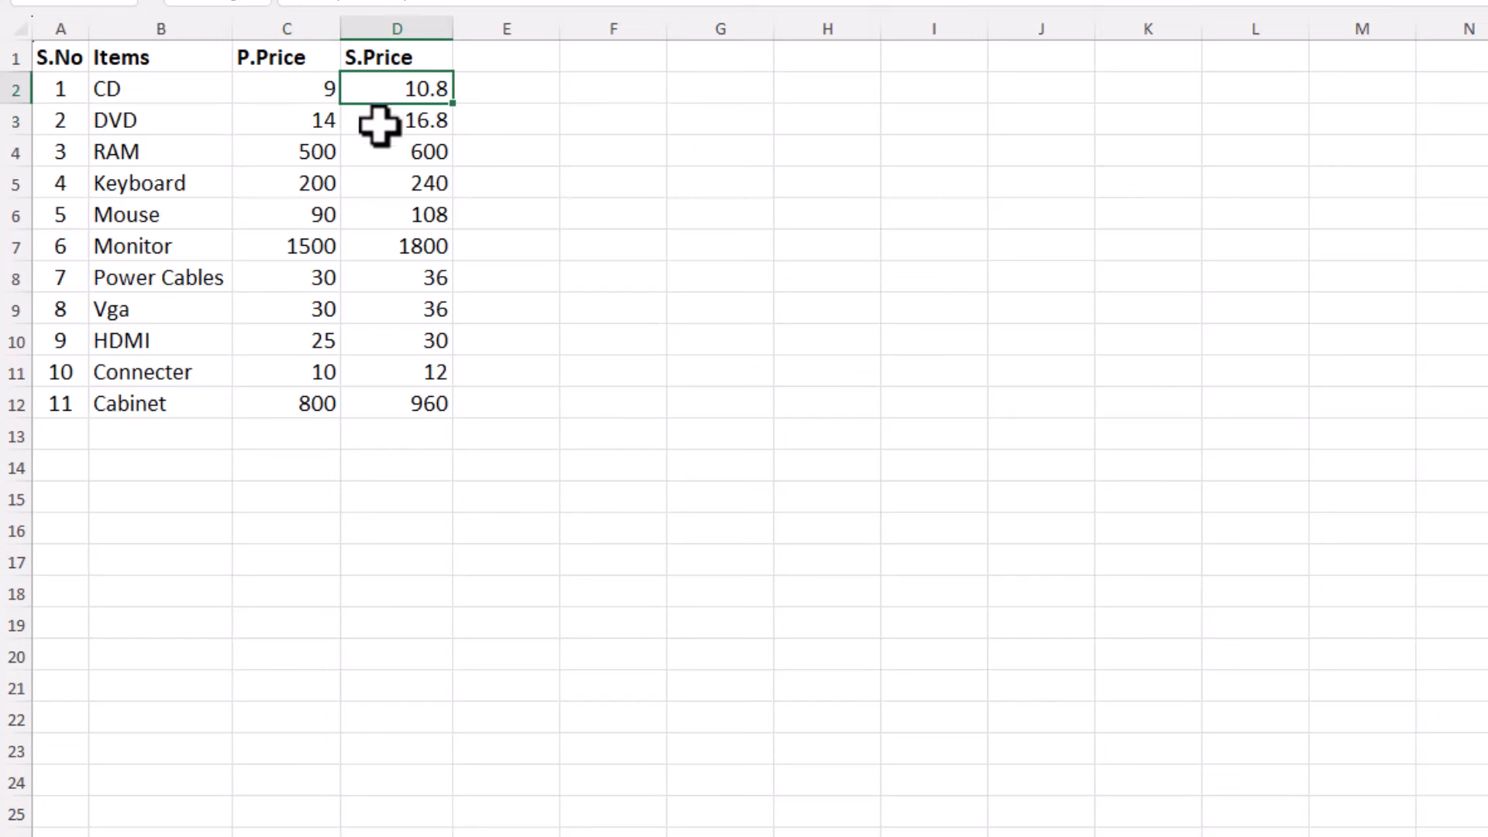
left_click(388, 206)
left_click_drag(384, 96, 398, 400)
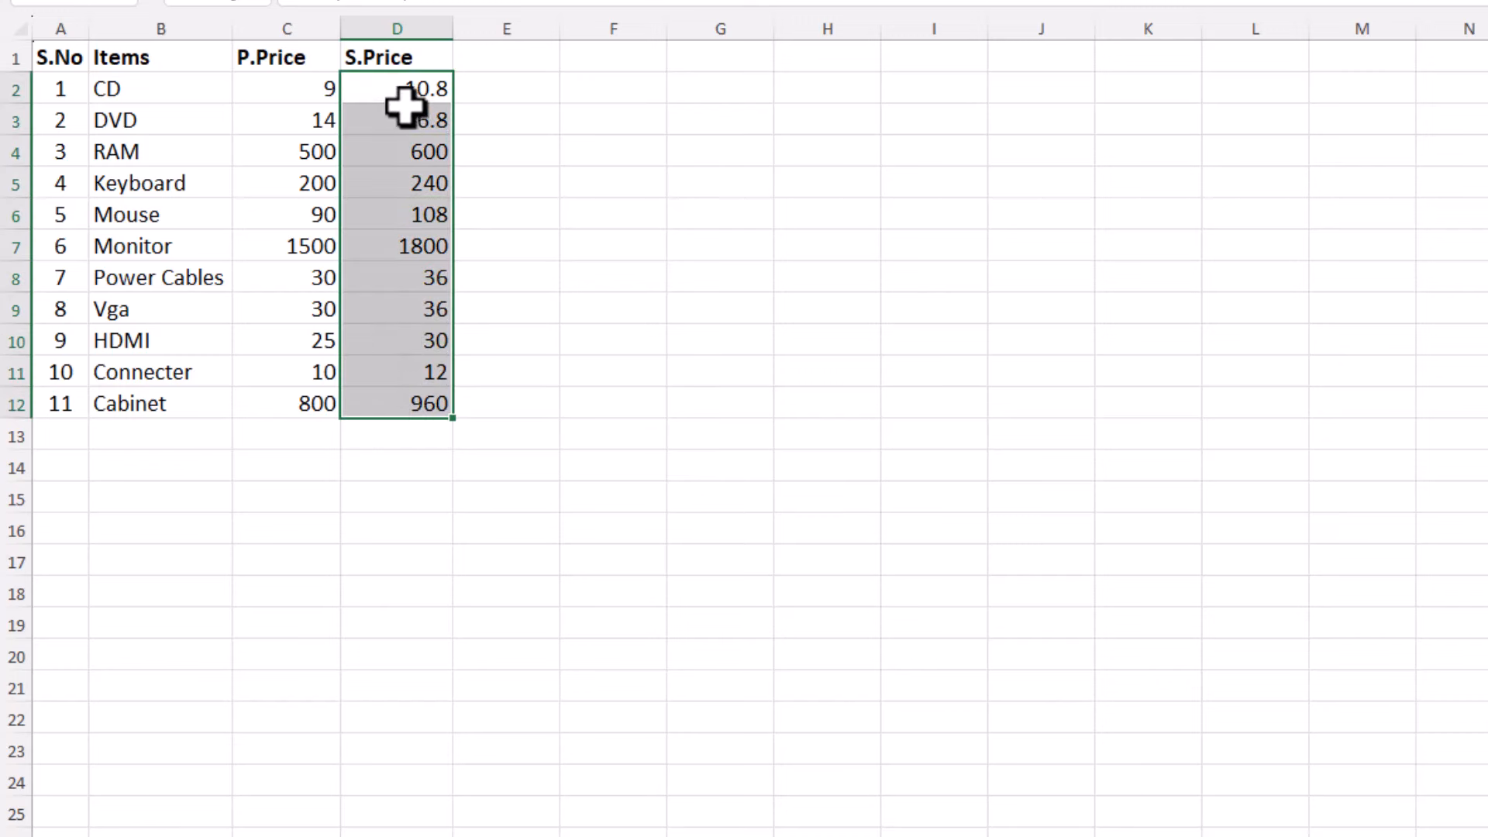
left_click(386, 89)
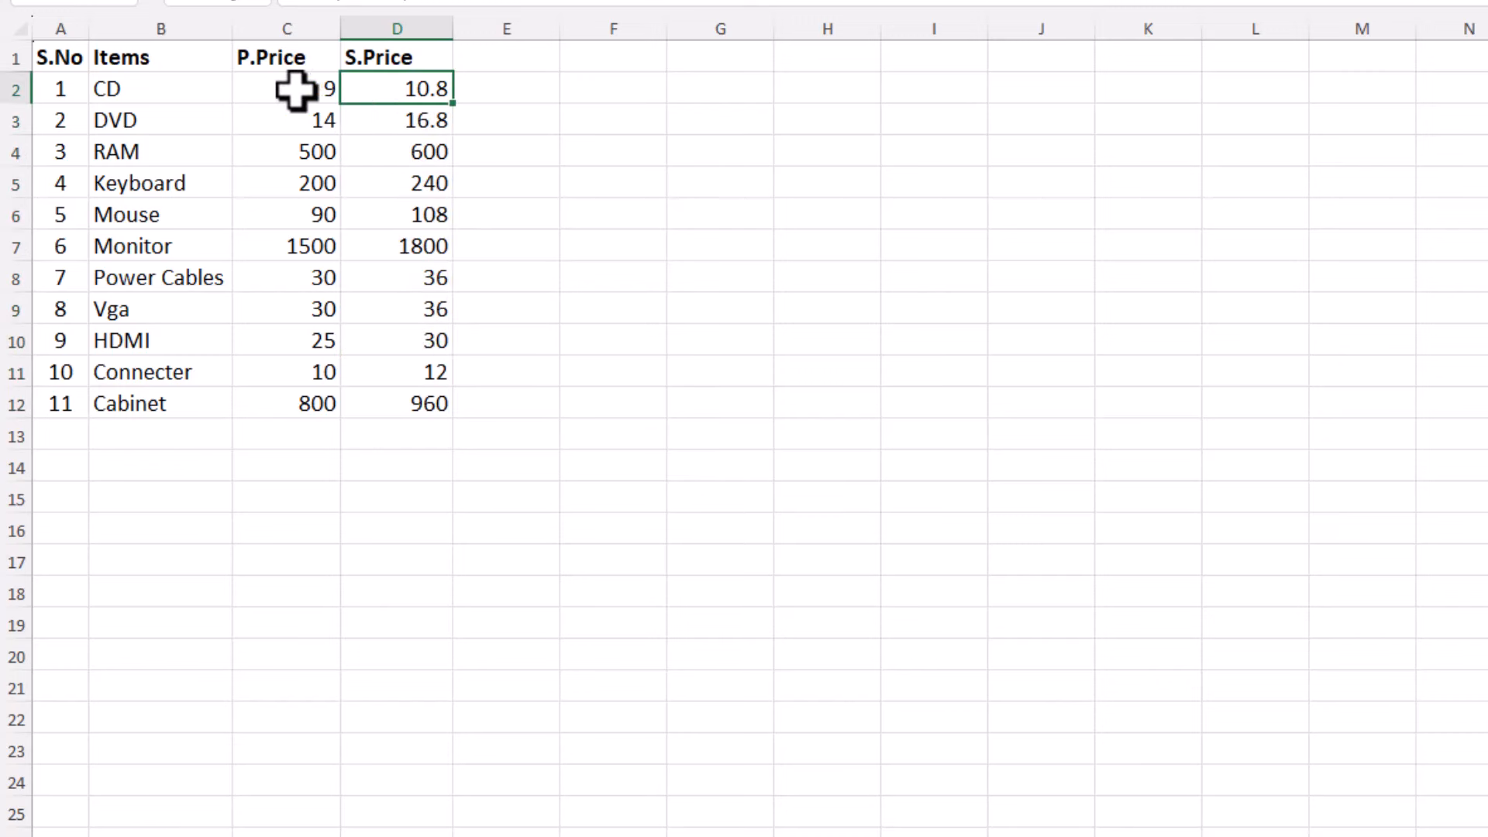
double_click(407, 102)
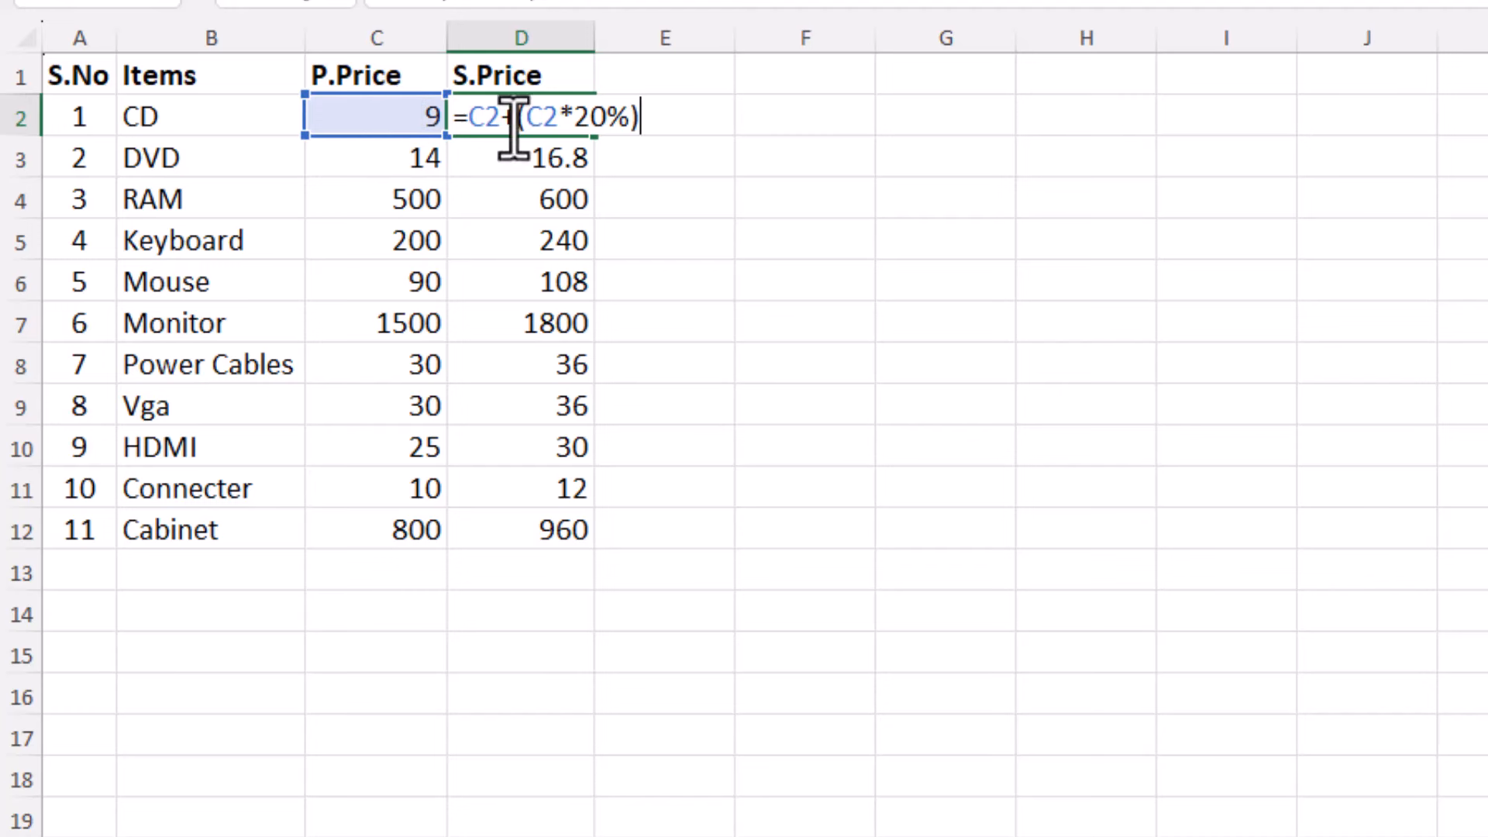
key("Return")
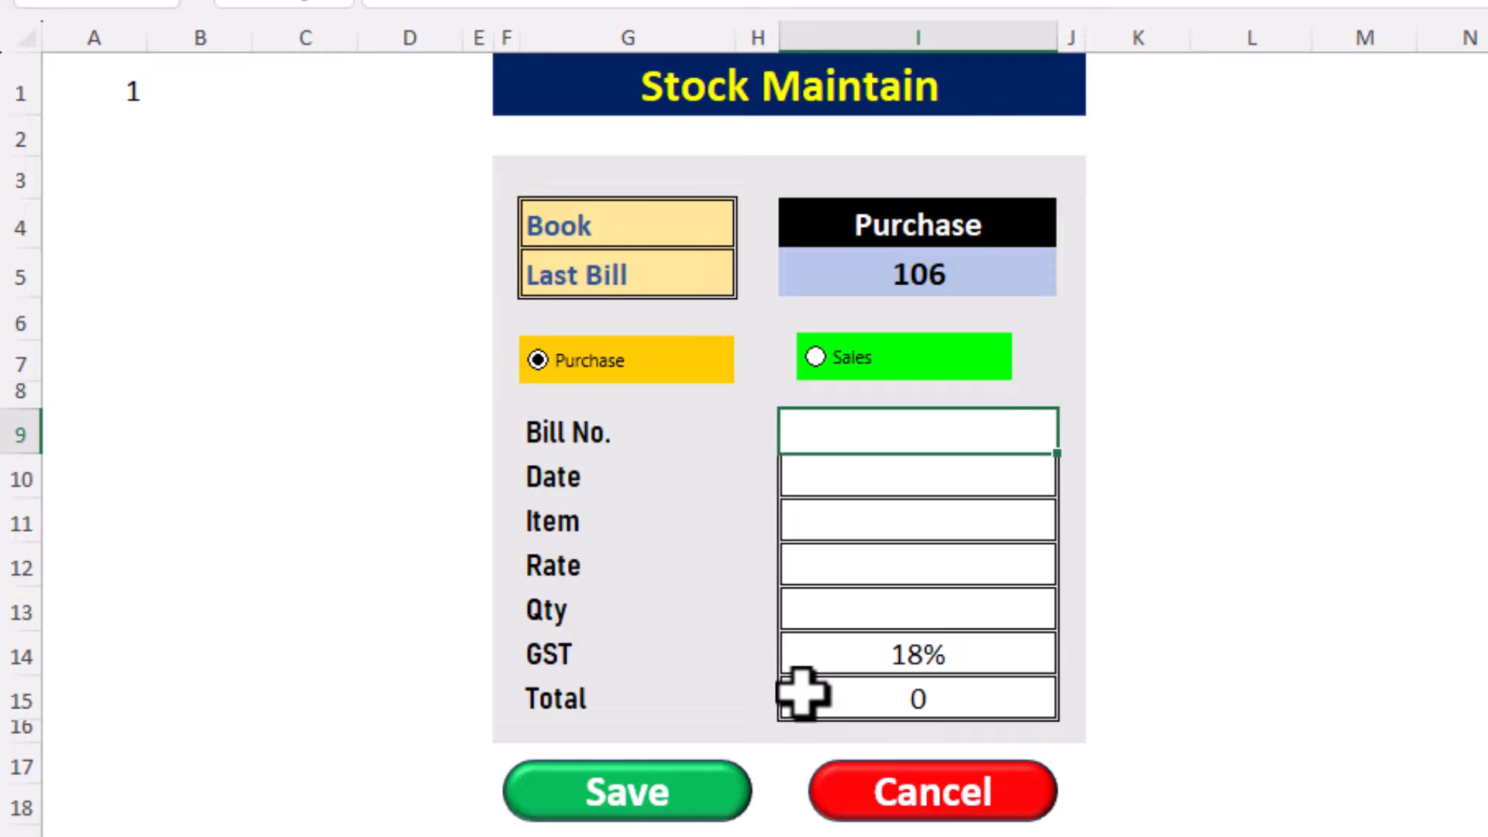
Step: Start a VLOOKUP formula in the Rate cell I12 of the form, using the Item cell I11 as the lookup value
scroll(806, 522, "down", 1)
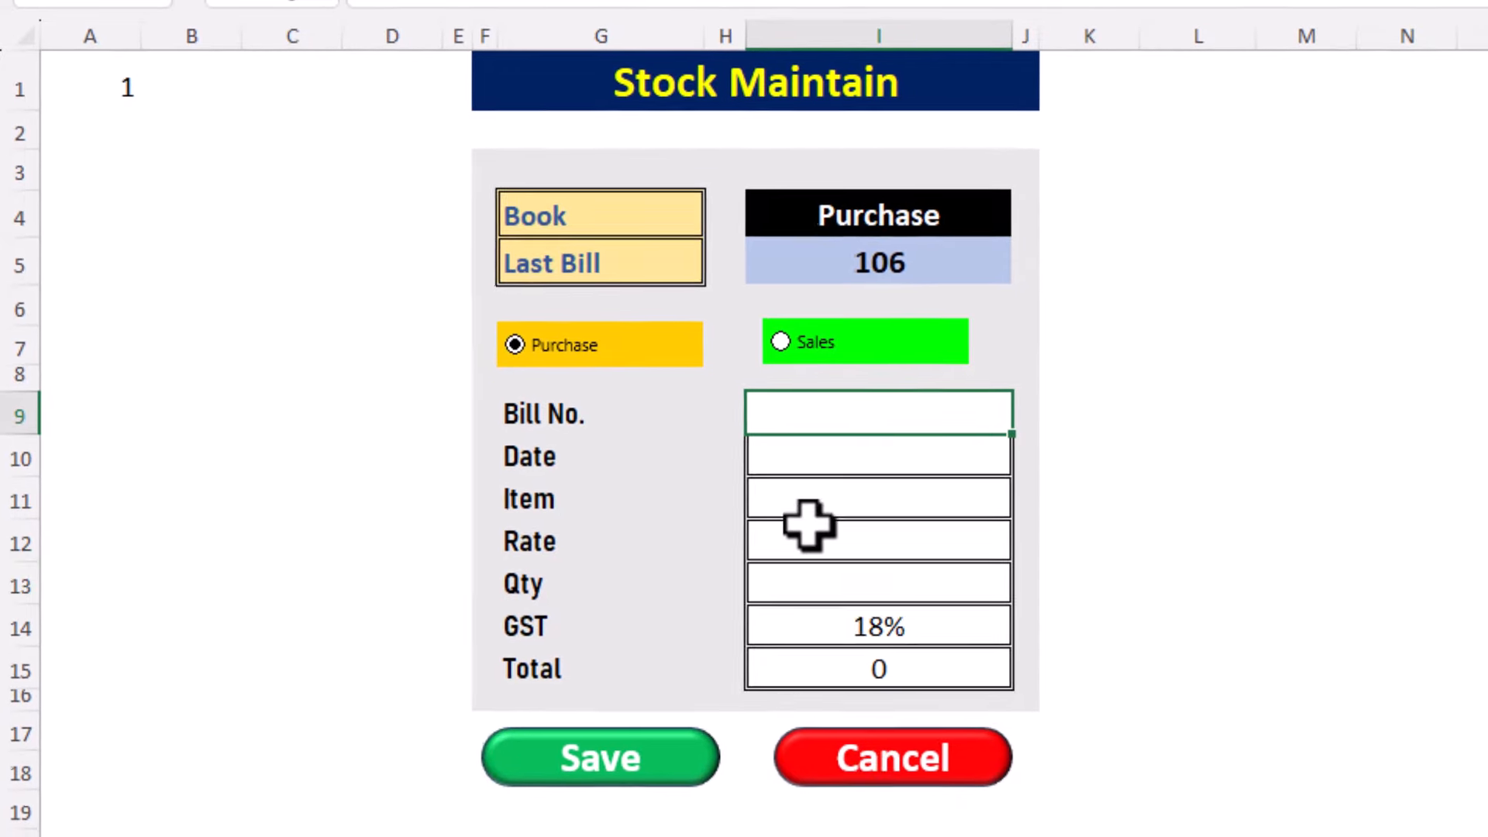
left_click(837, 531)
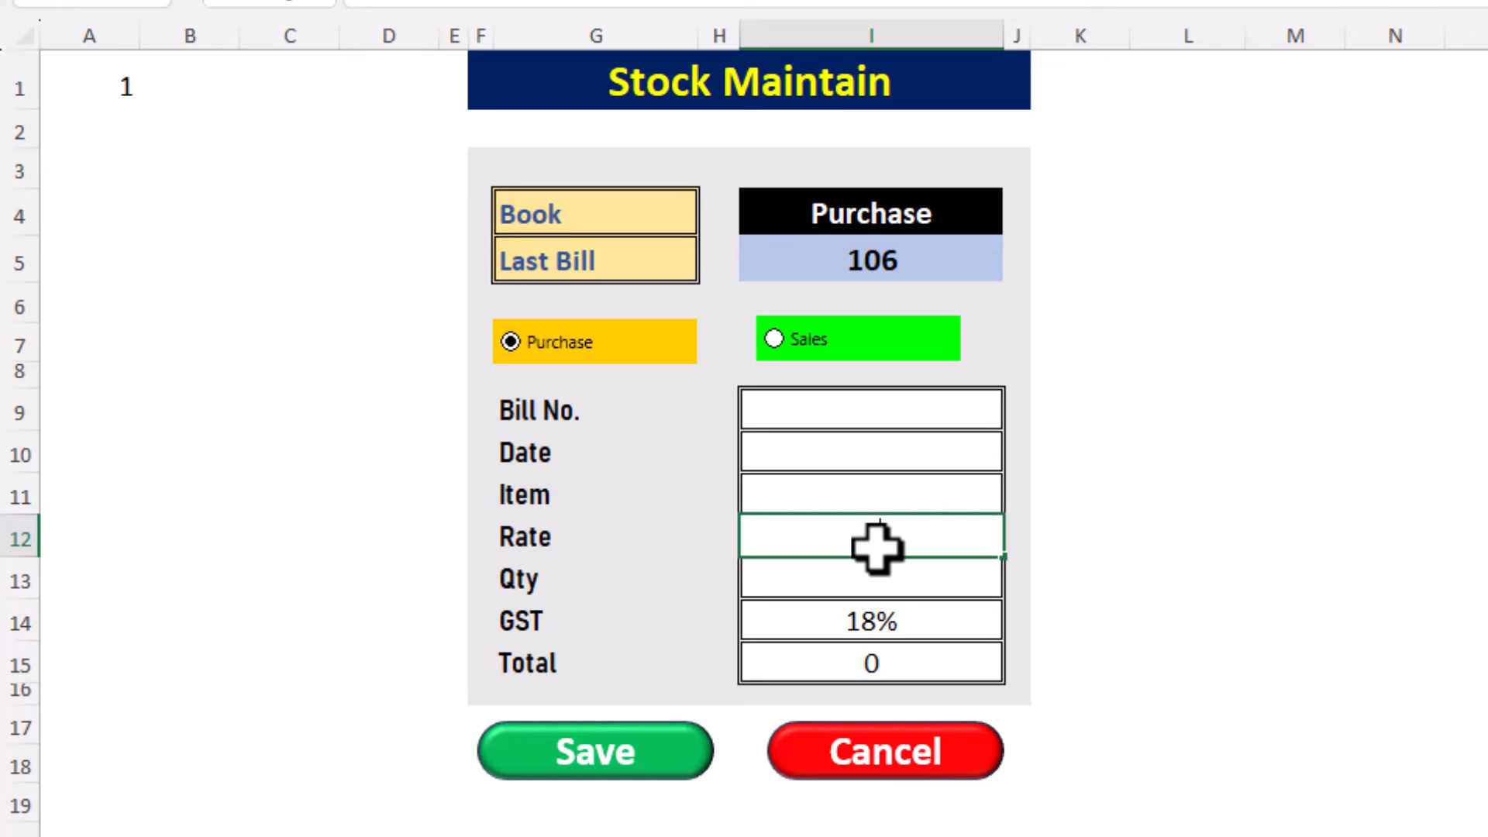
type("=vlookup")
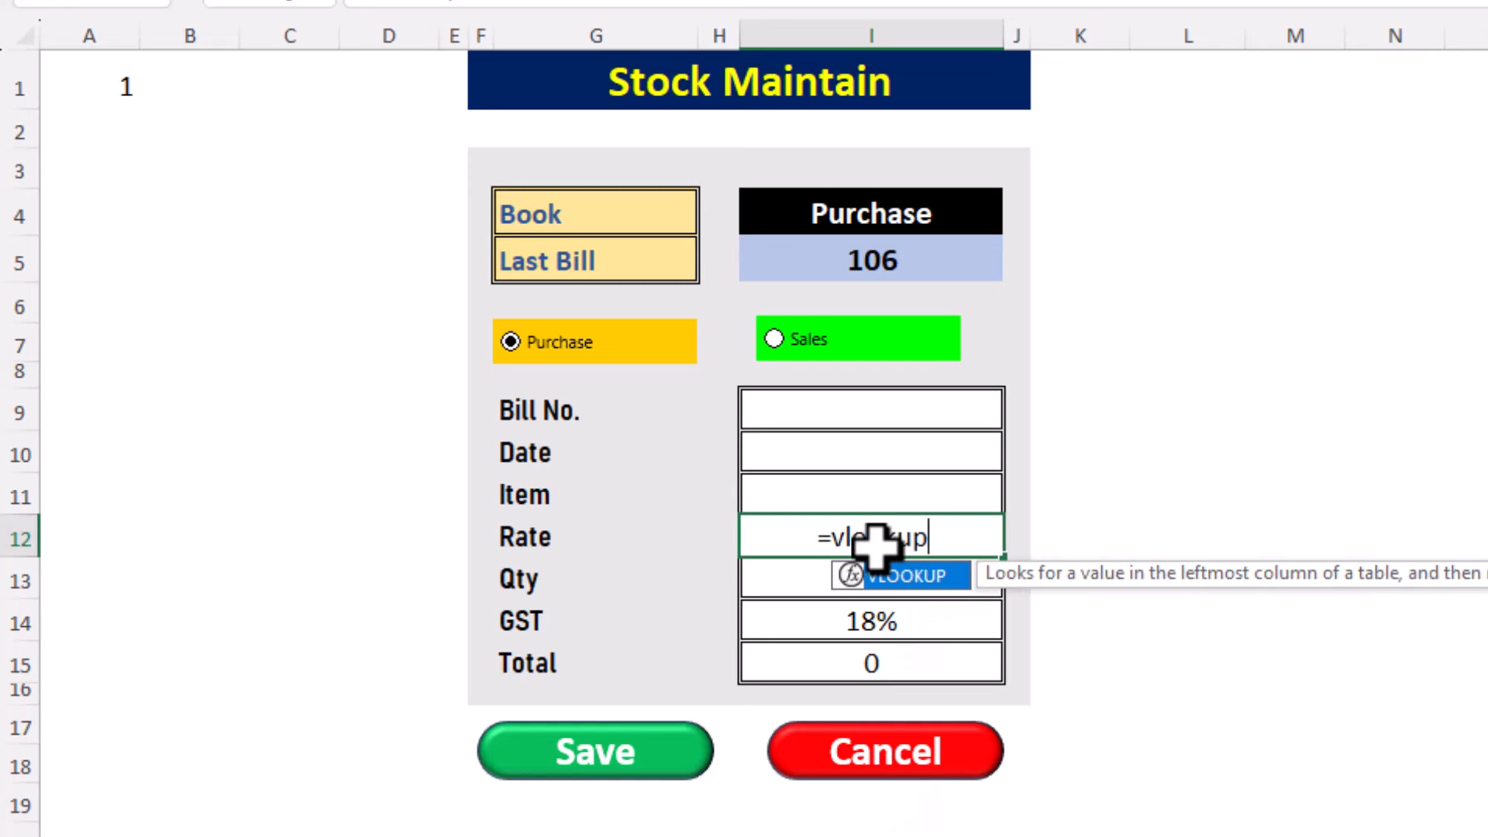
type("(")
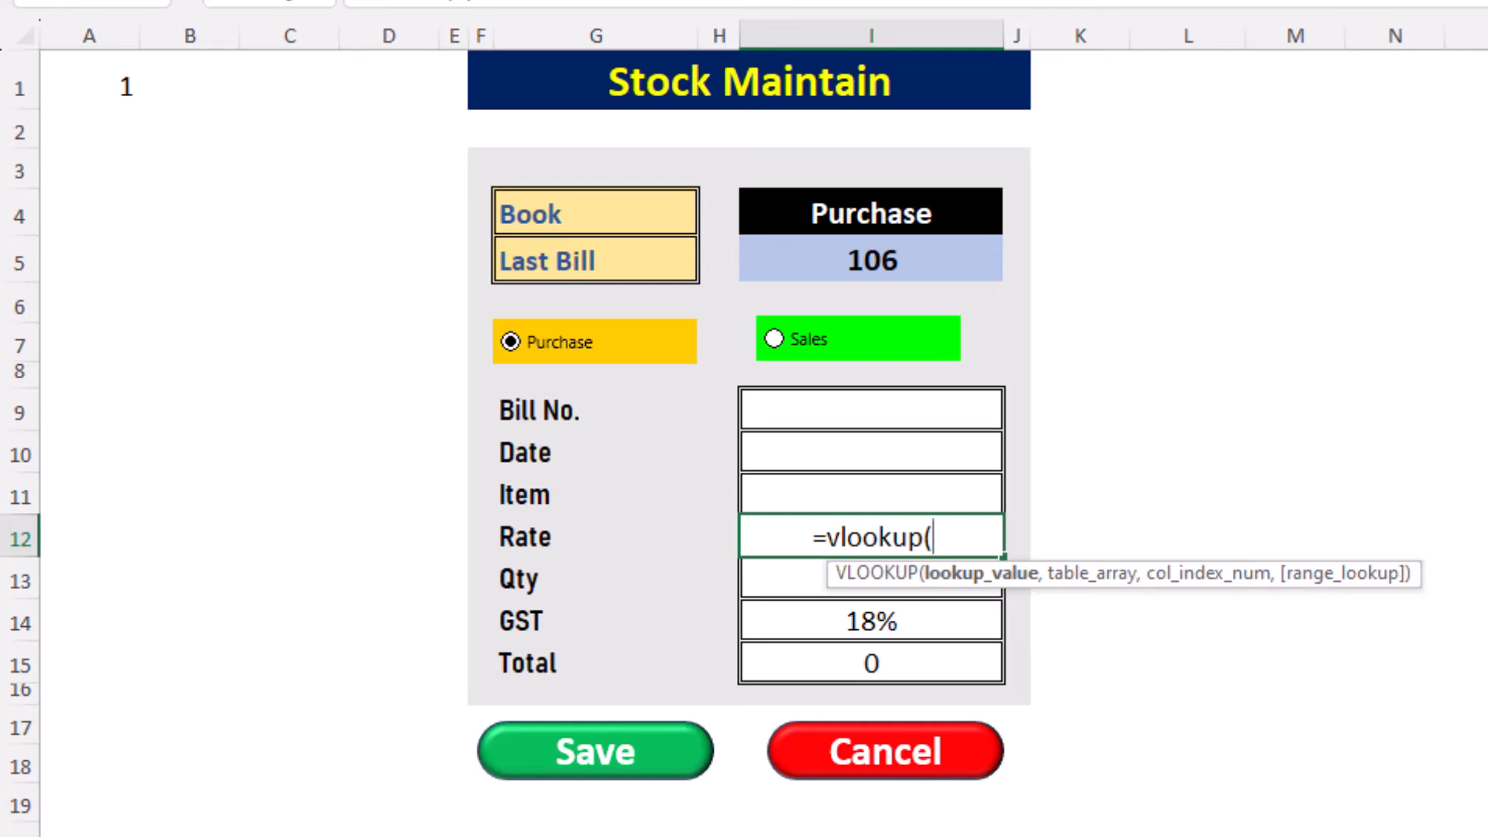
left_click(865, 490)
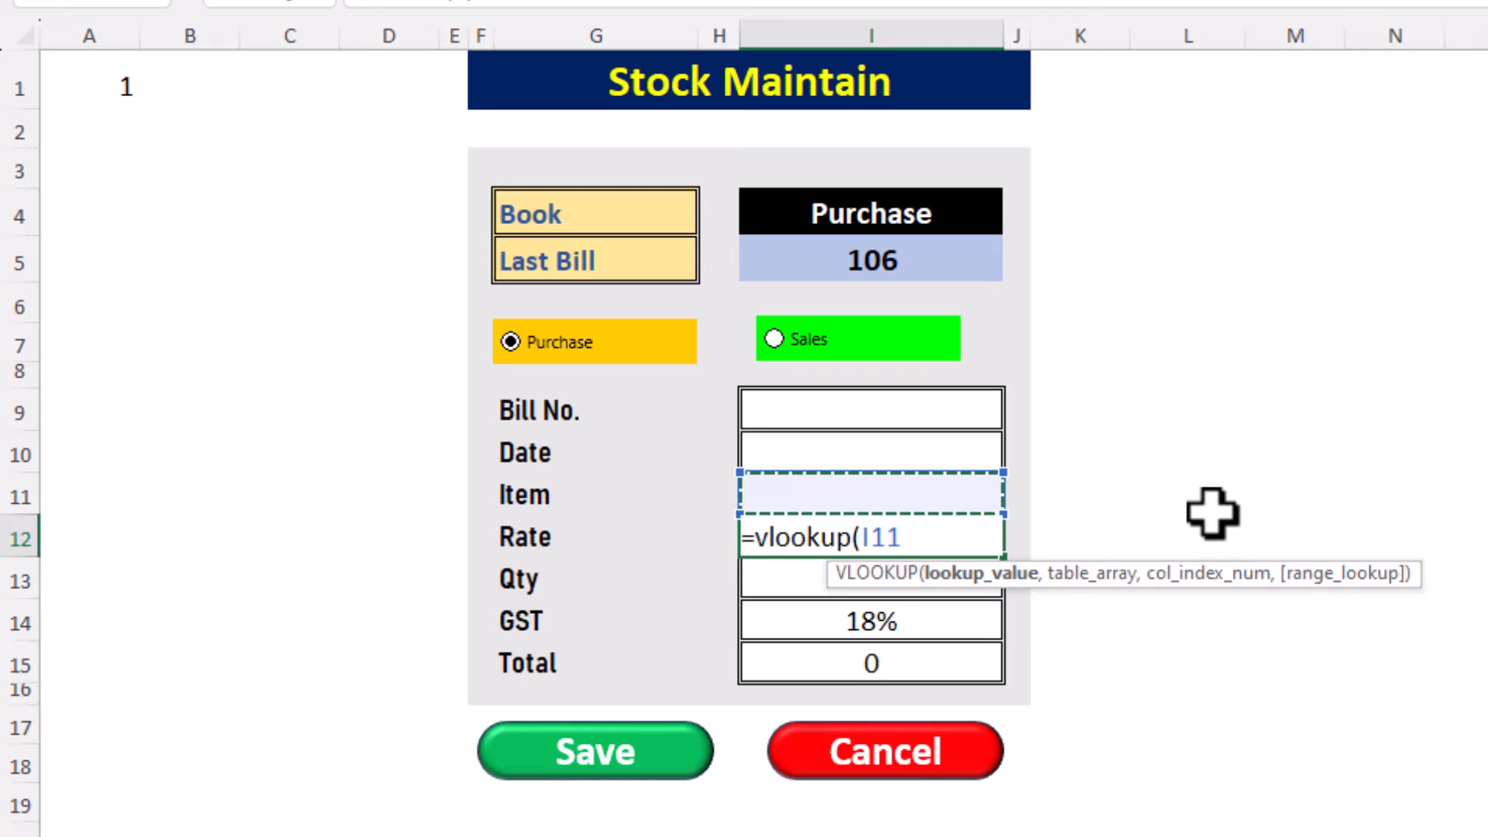
type(",")
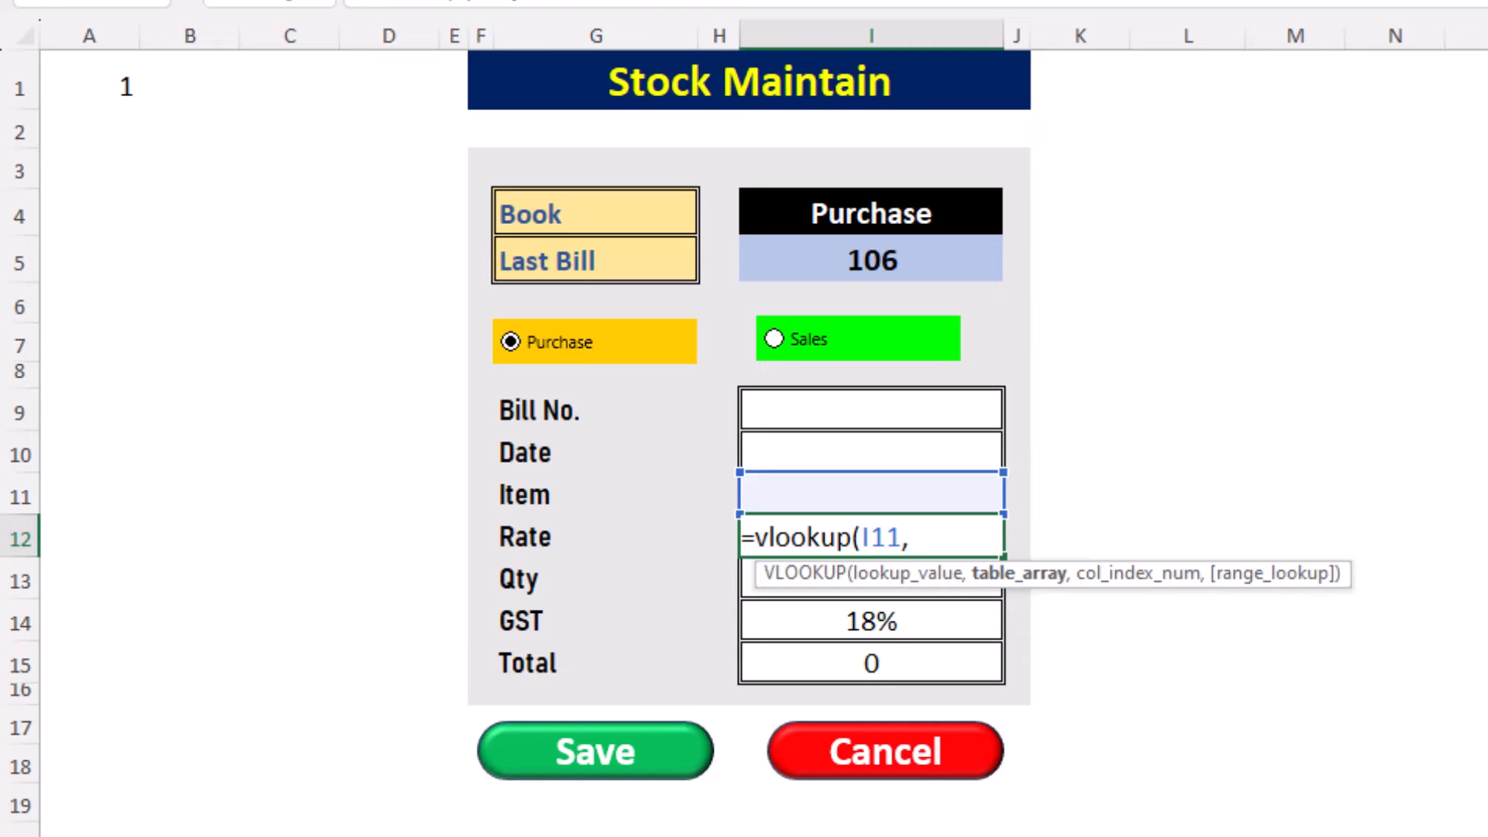
Step: Complete the Rate VLOOKUP with table range B1:D12 of the Rate List sheet, column index 2 and exact match 0
key("ctrl+Page_Down")
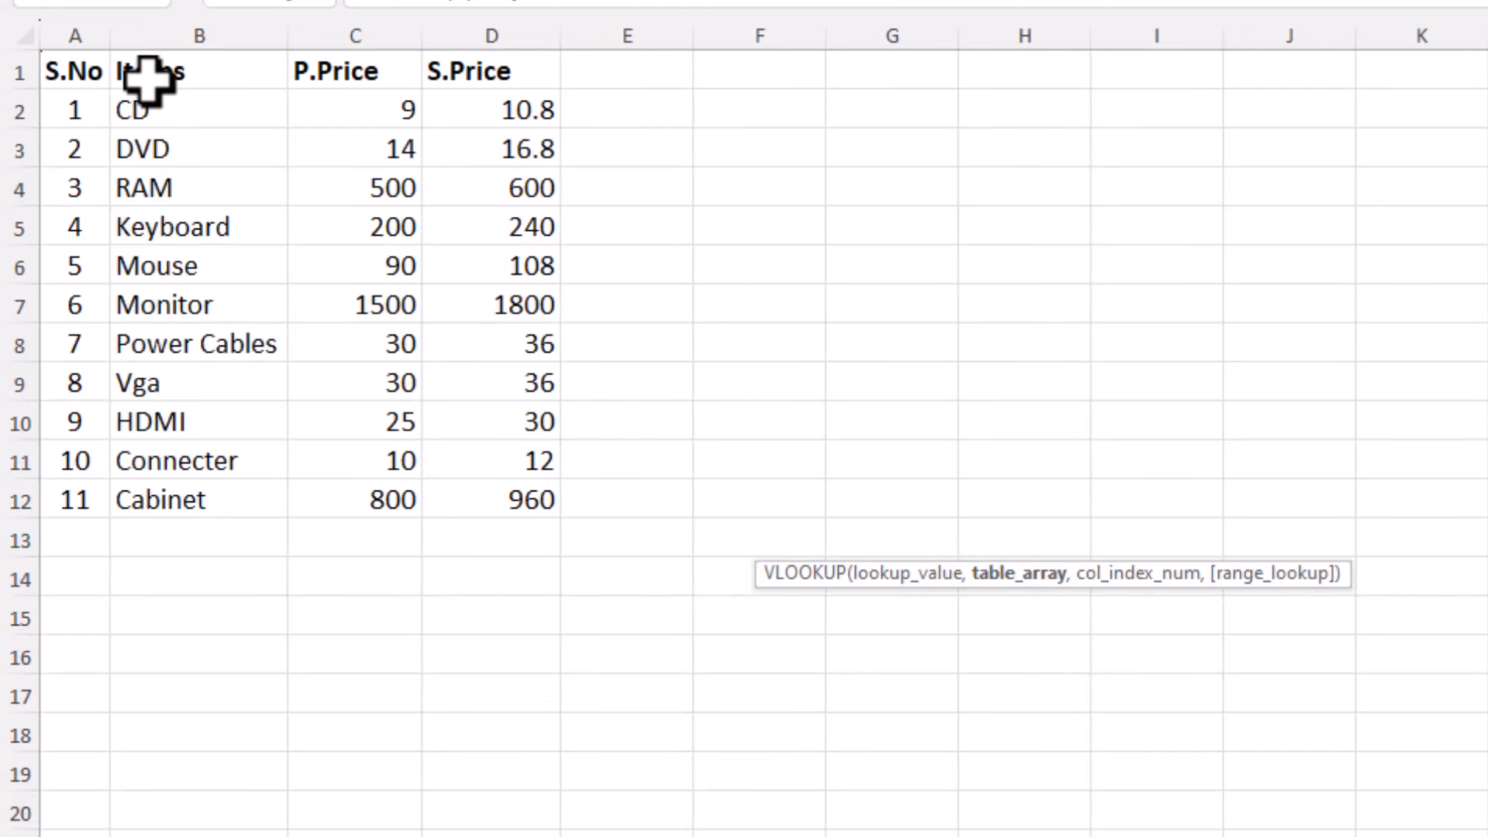
left_click_drag(149, 78, 489, 496)
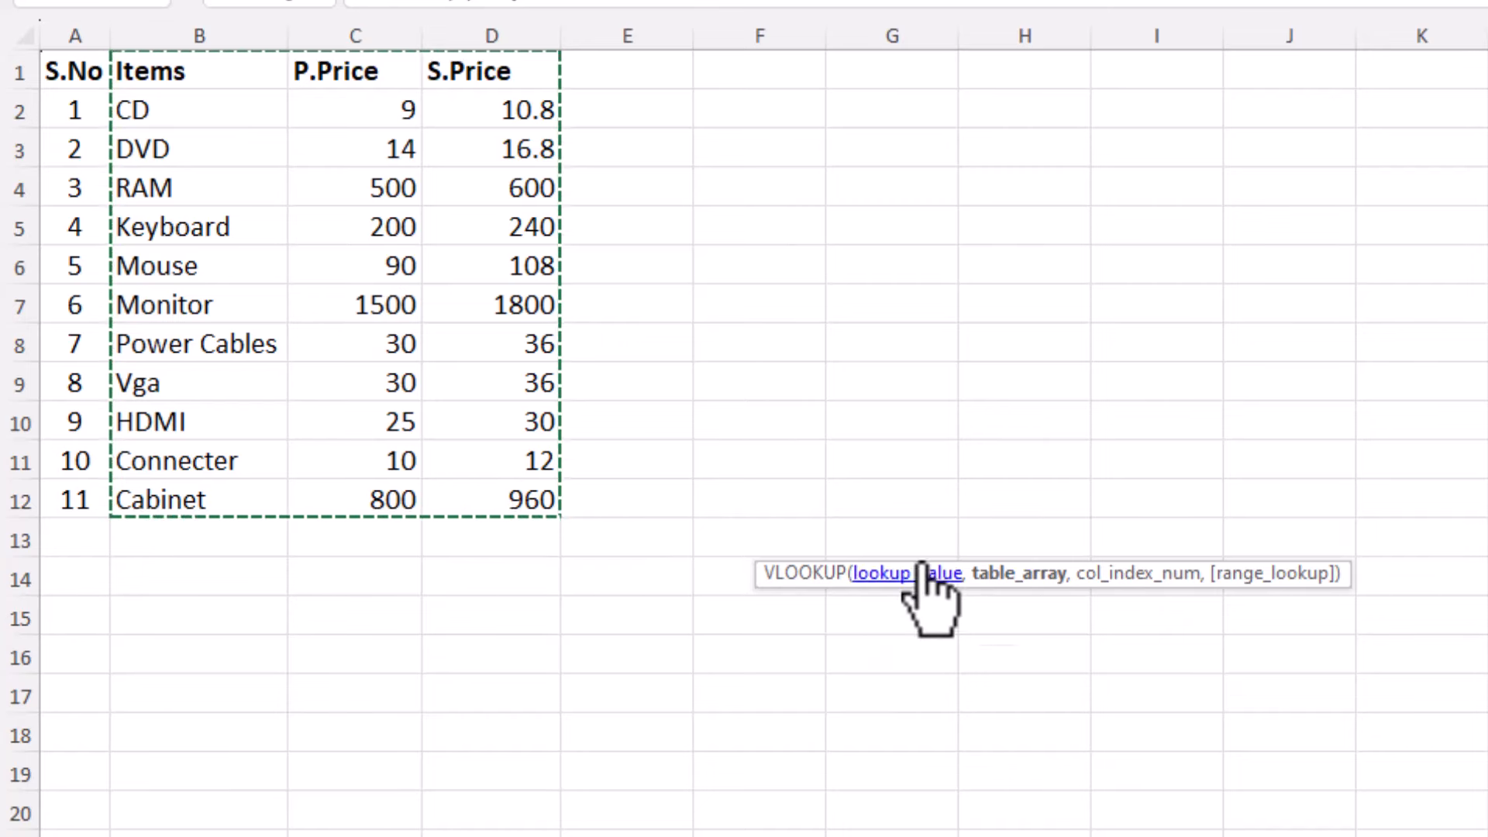
left_click_drag(798, 577, 707, 253)
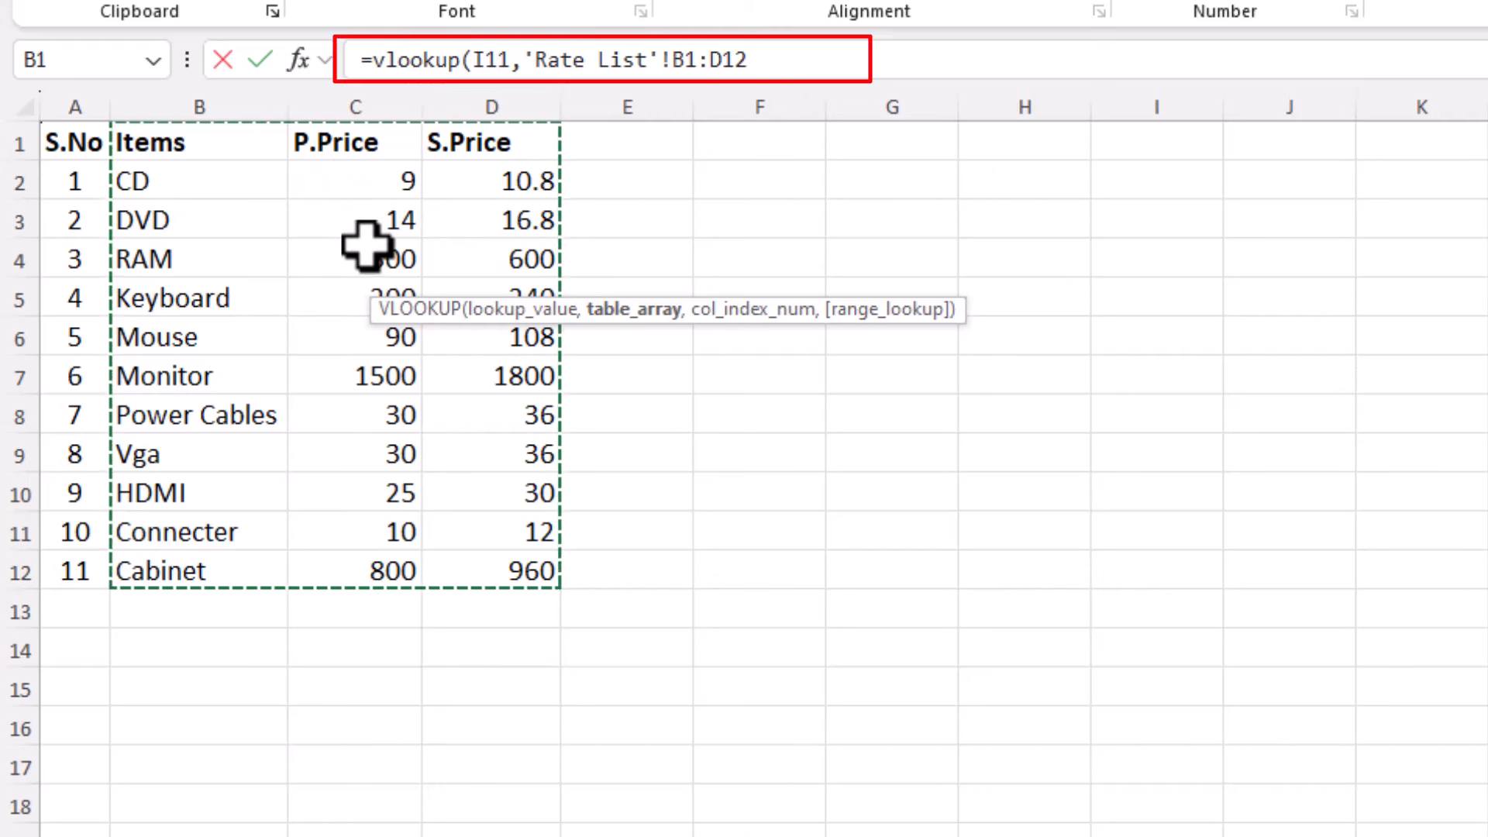
type("2")
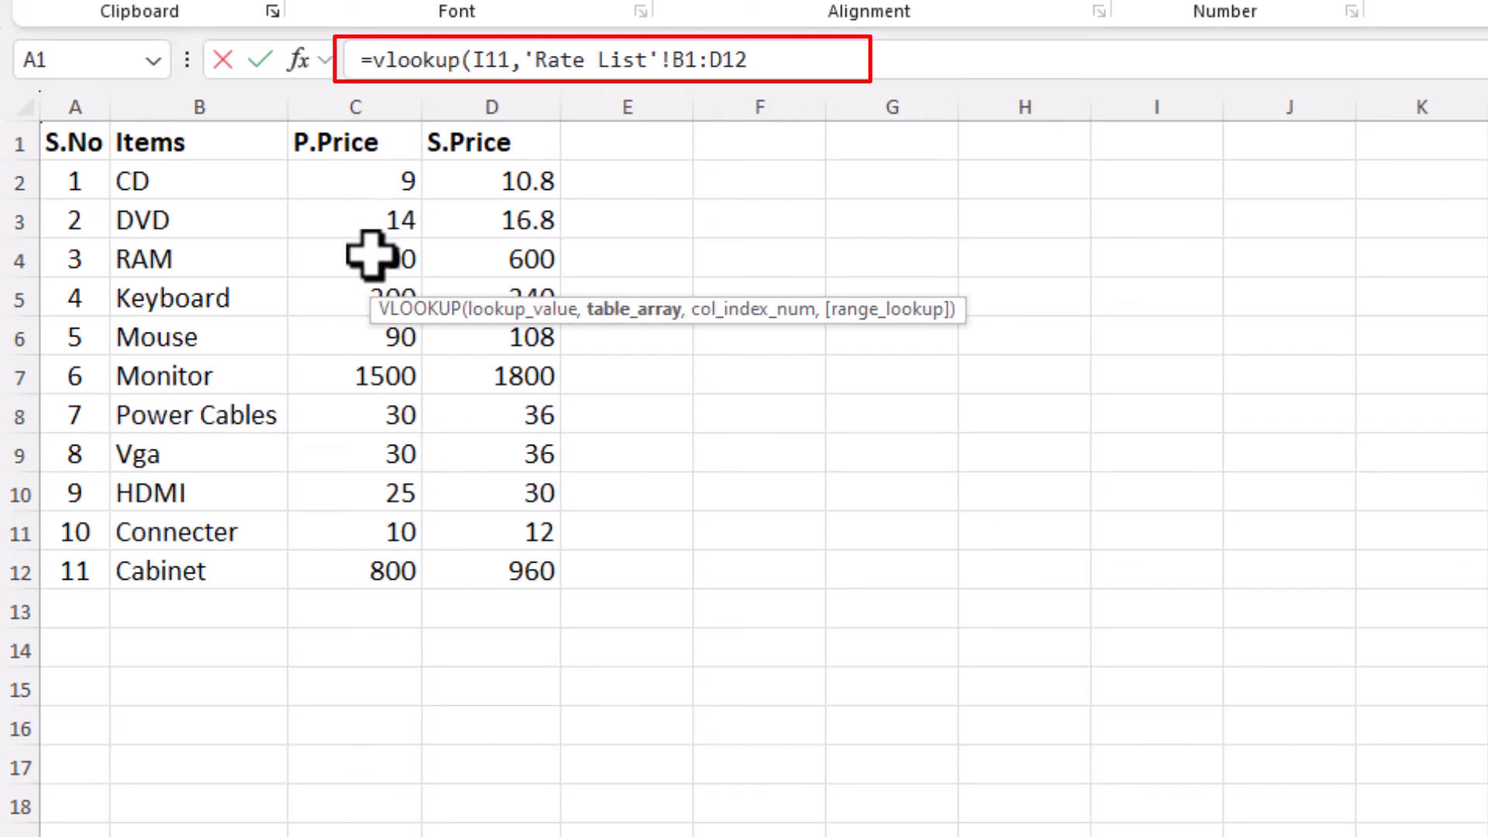
type(",2")
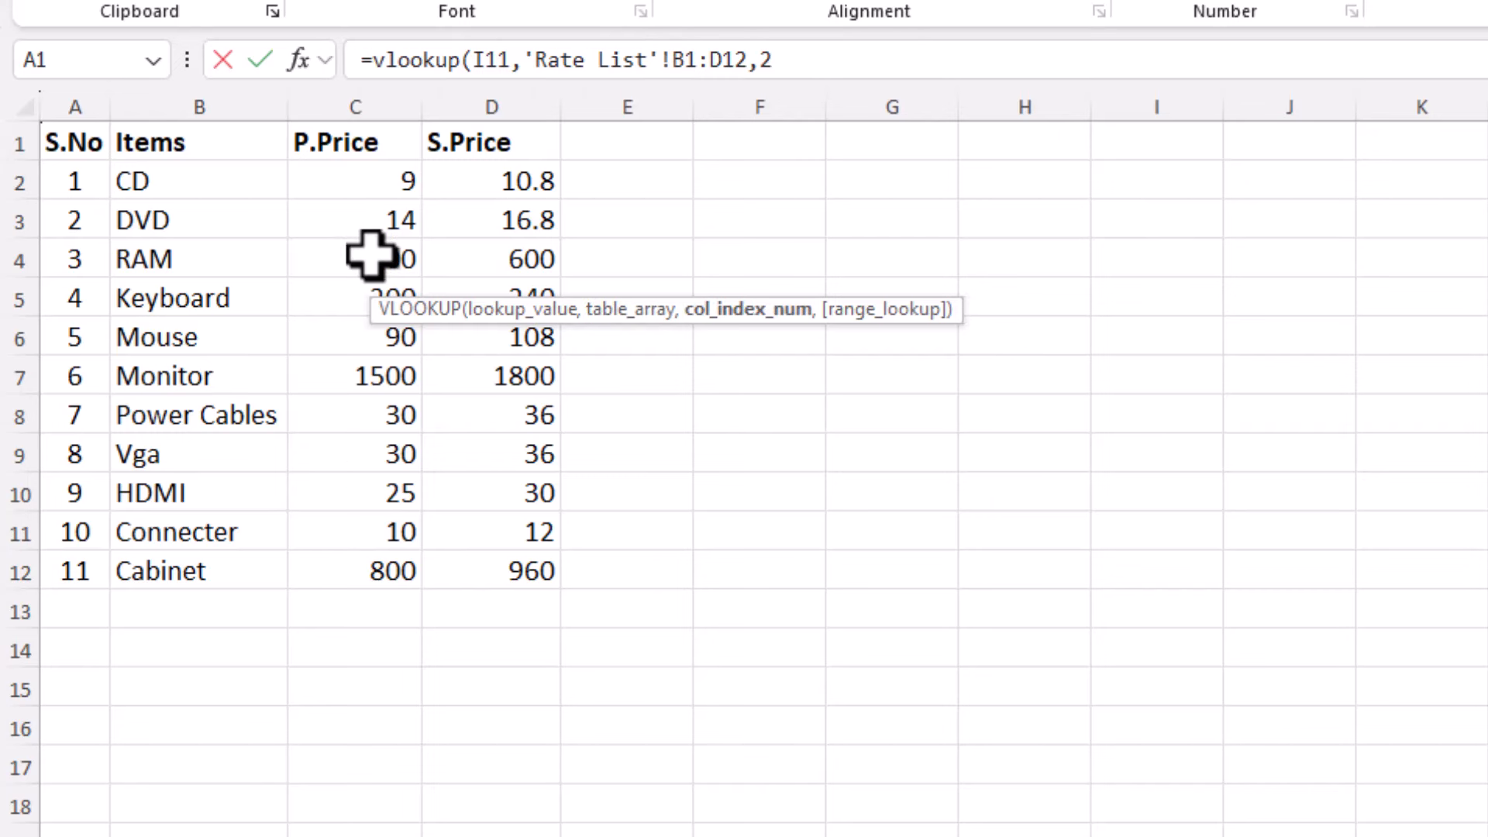
type(",0")
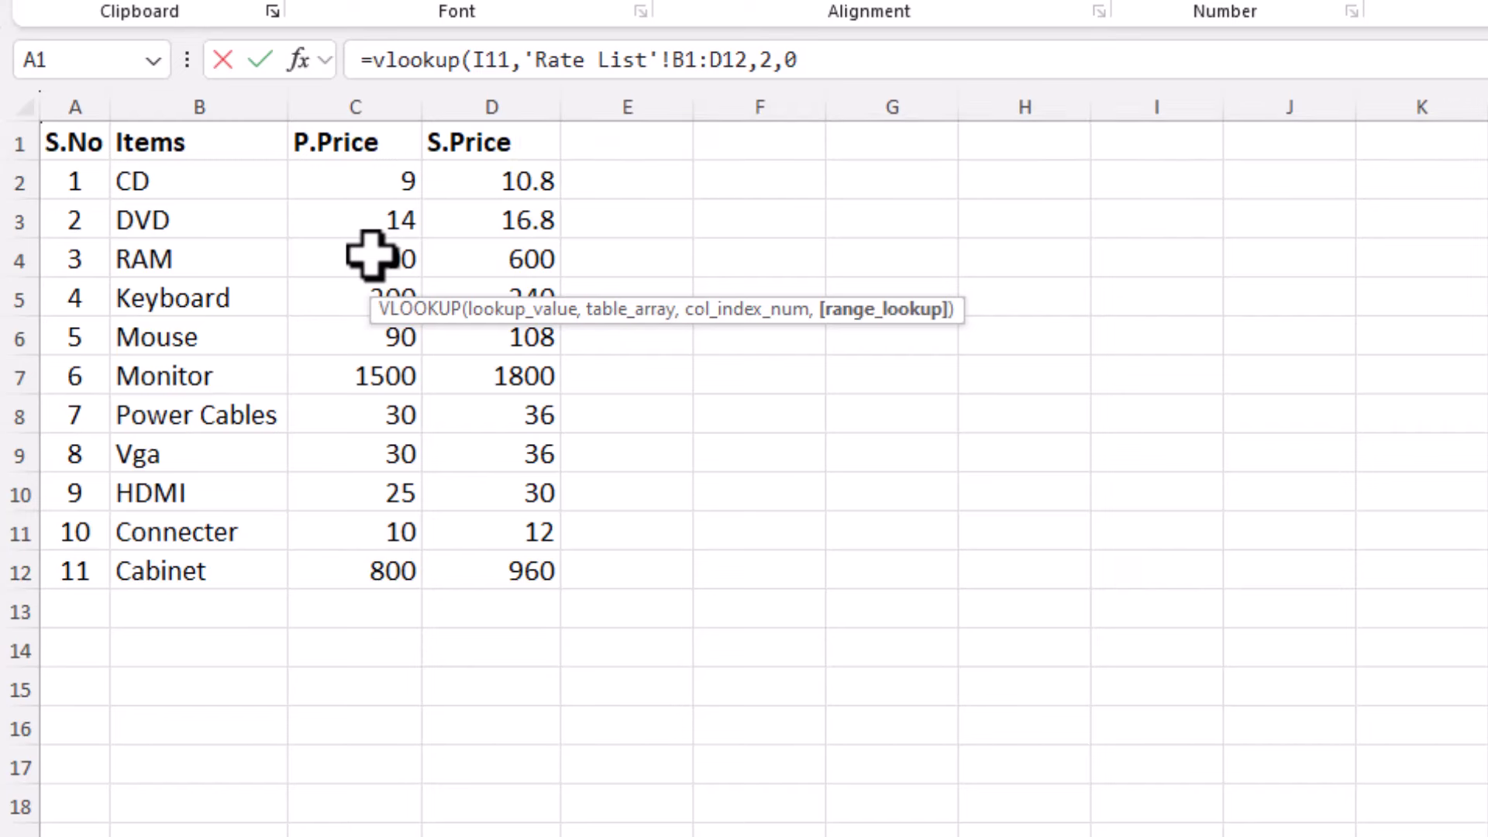
type(")")
key("Return")
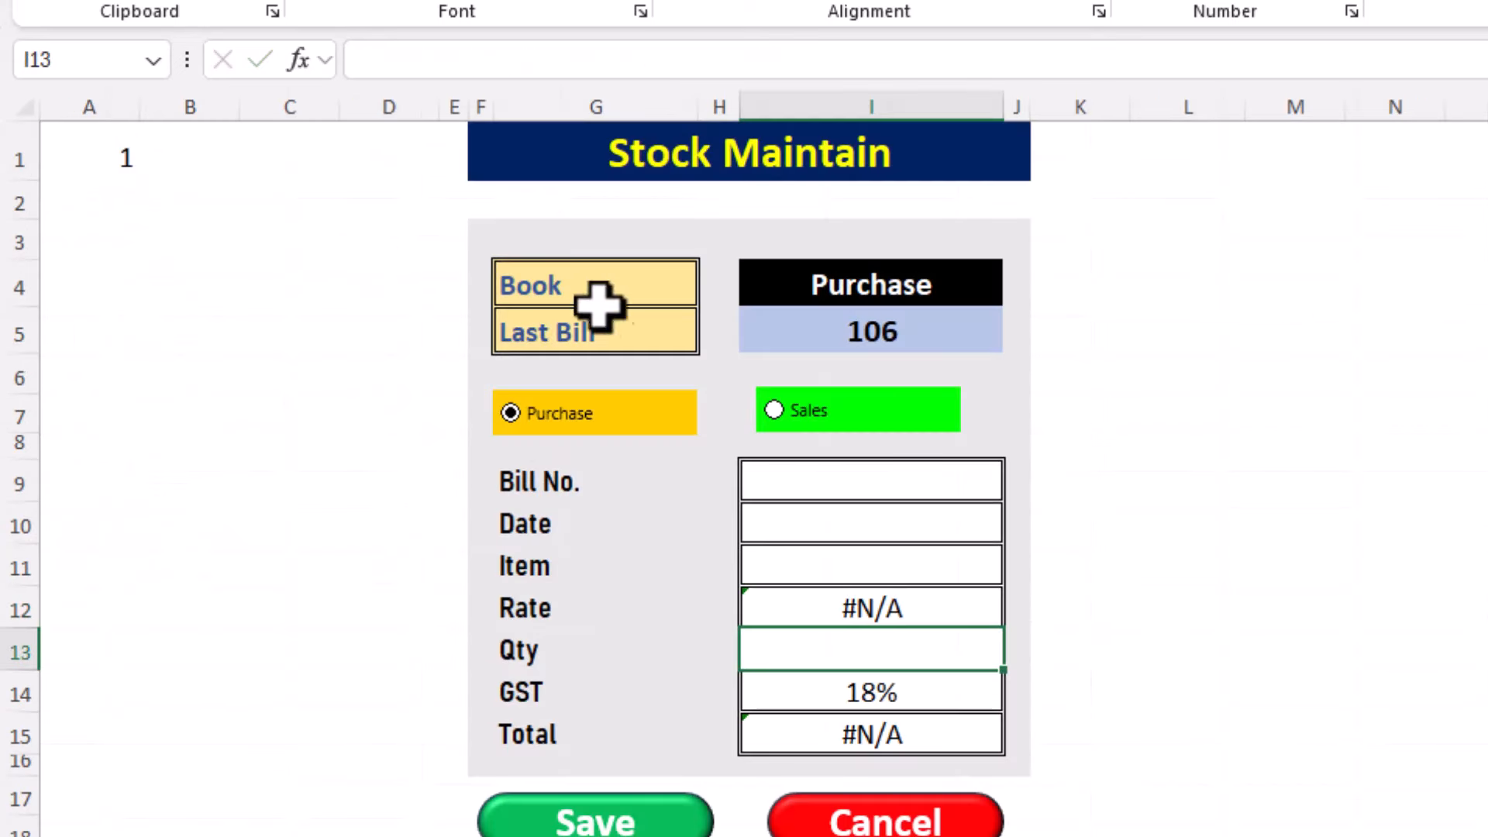
Step: Enter CD in the Item cell I11 and test the rate by switching the form to Sales and back to Purchase
left_click(803, 613)
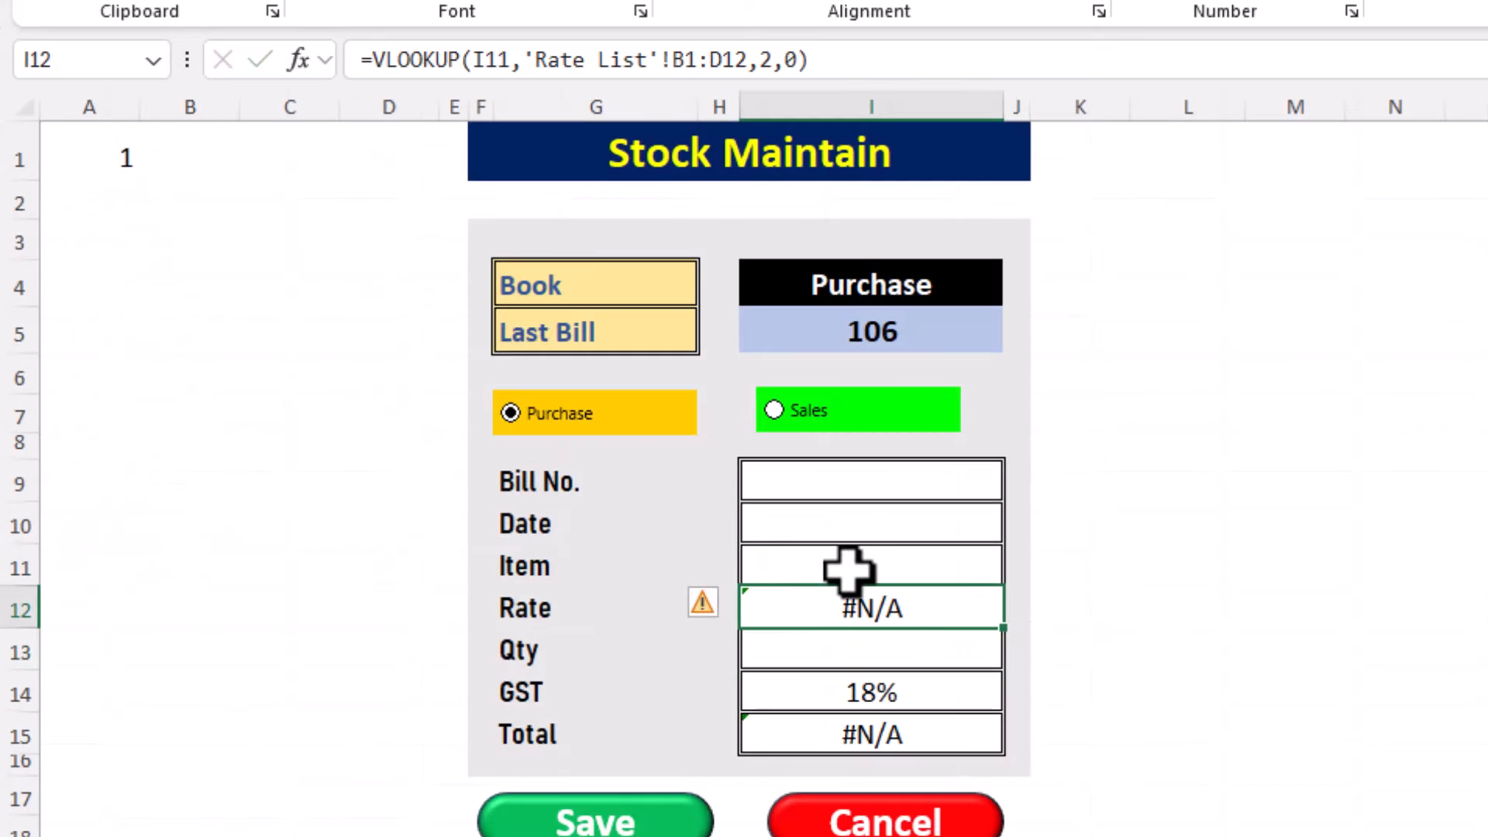
left_click(806, 568)
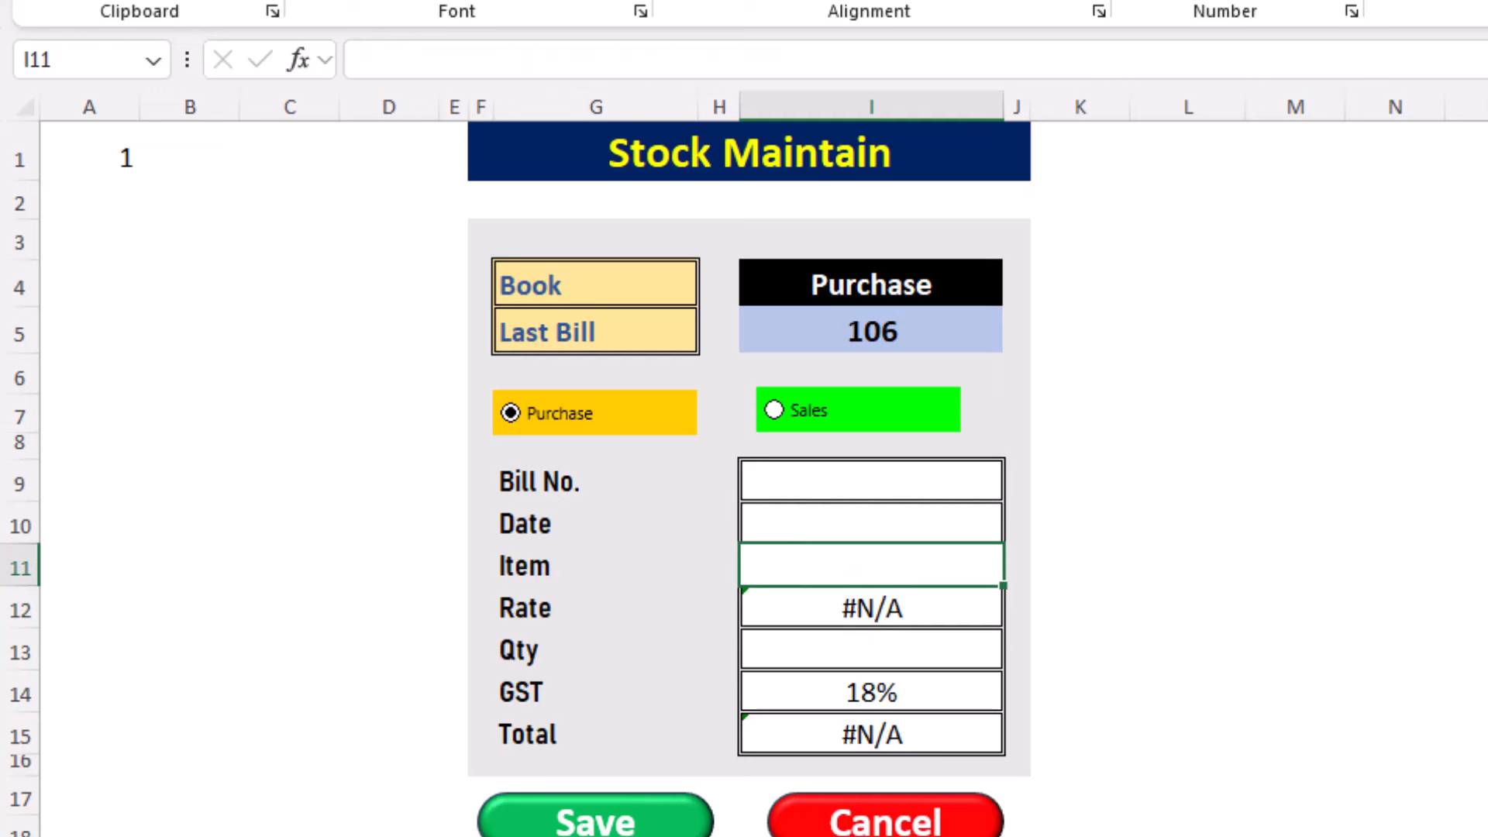
type("CD")
key("Return")
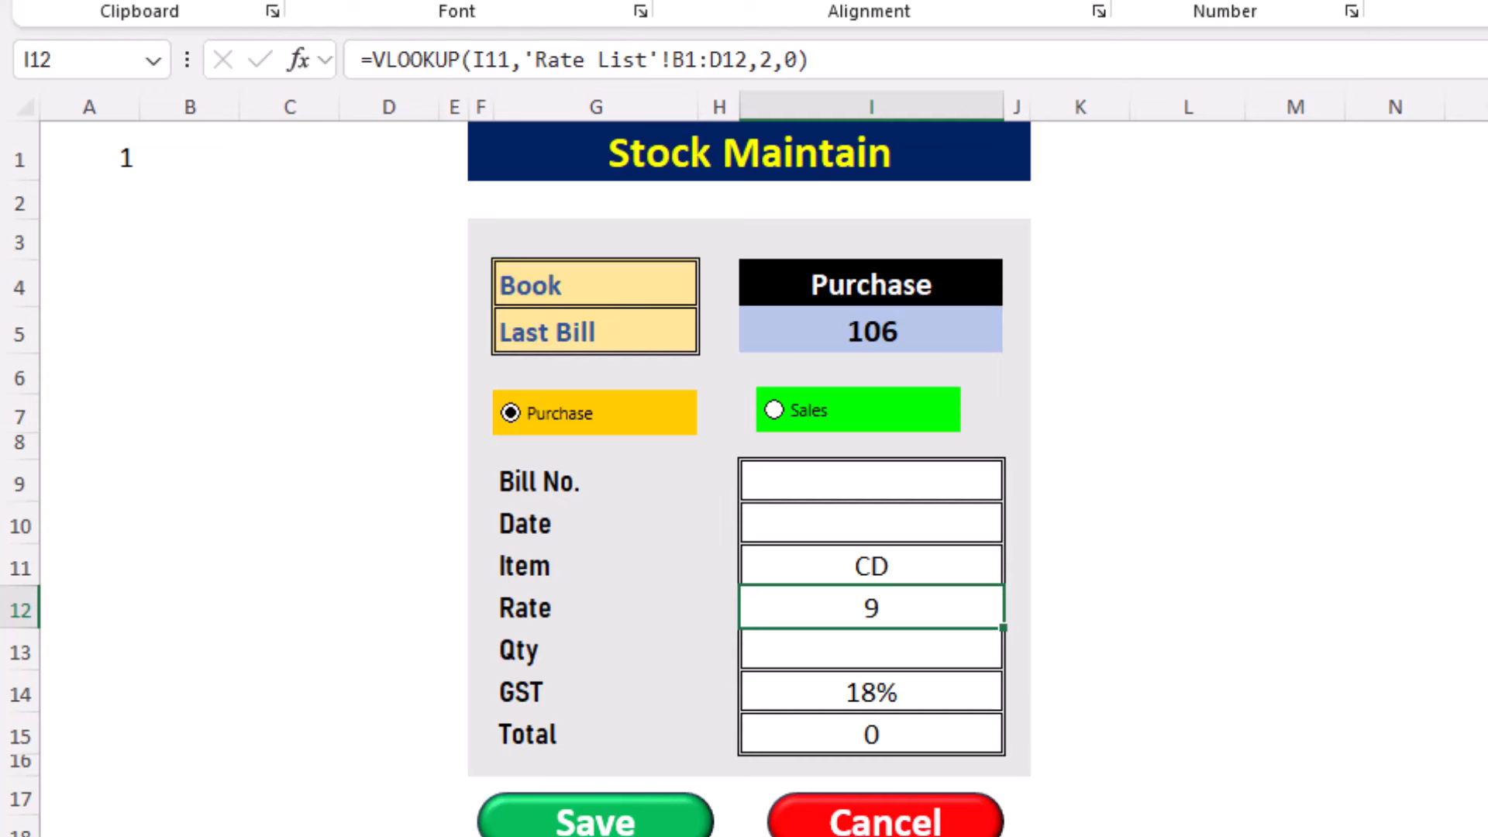
left_click(783, 414)
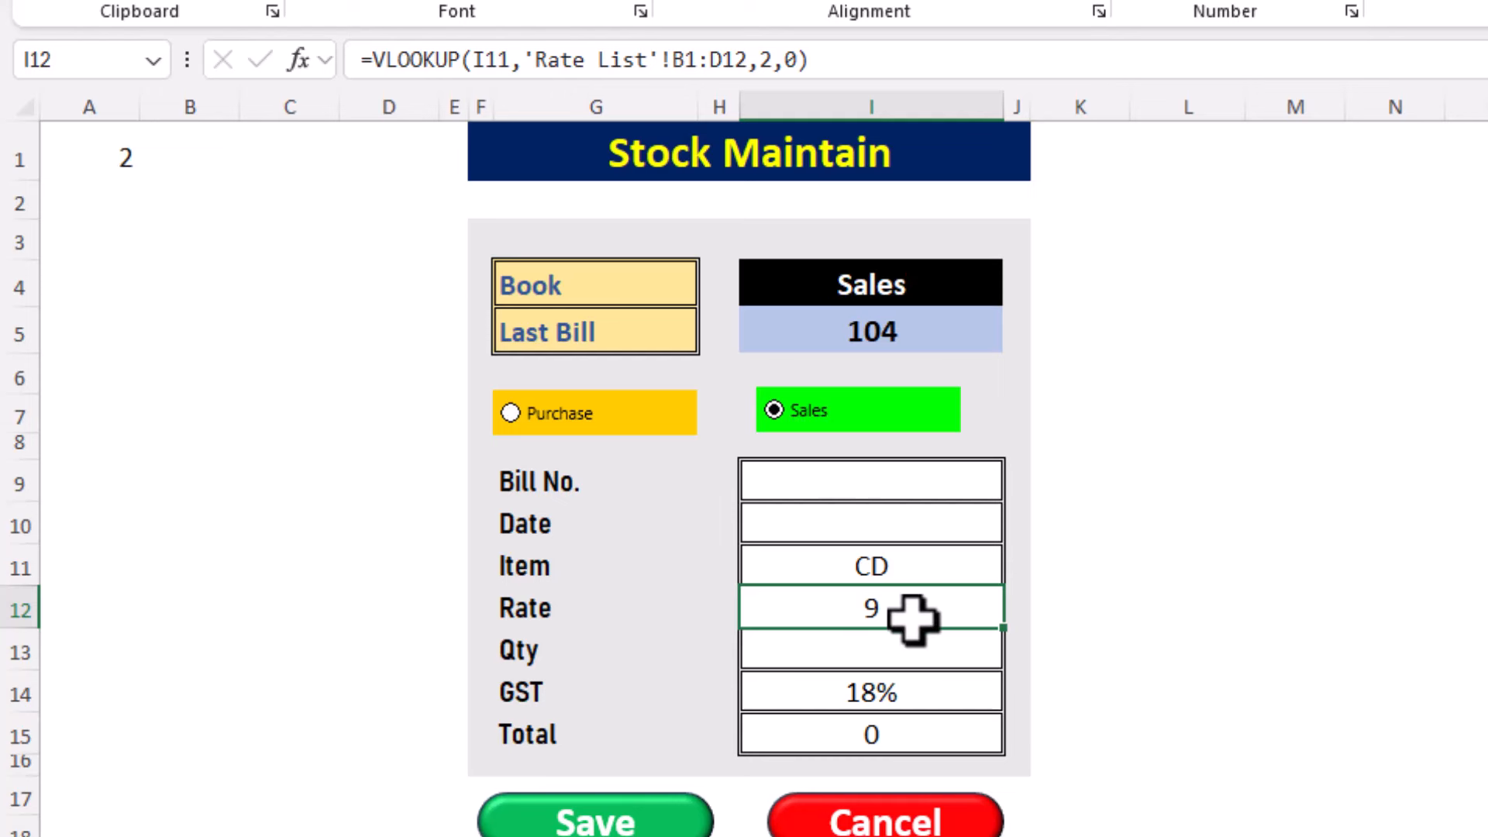
left_click(569, 421)
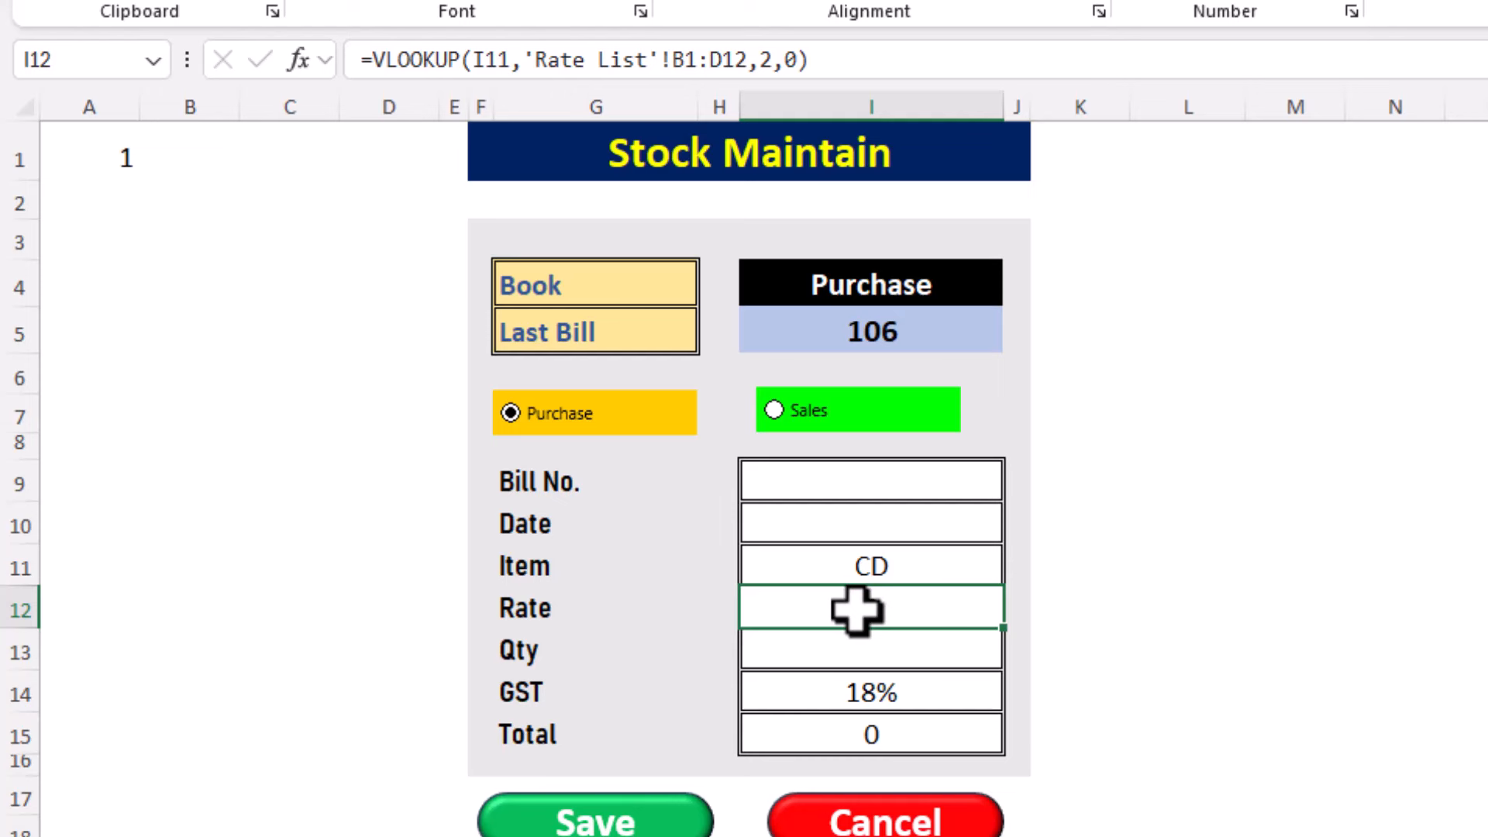
Step: Replace the column index in the I12 VLOOKUP with IF(I4="Purchase",2,3) so the rate follows the selected book
key("F2")
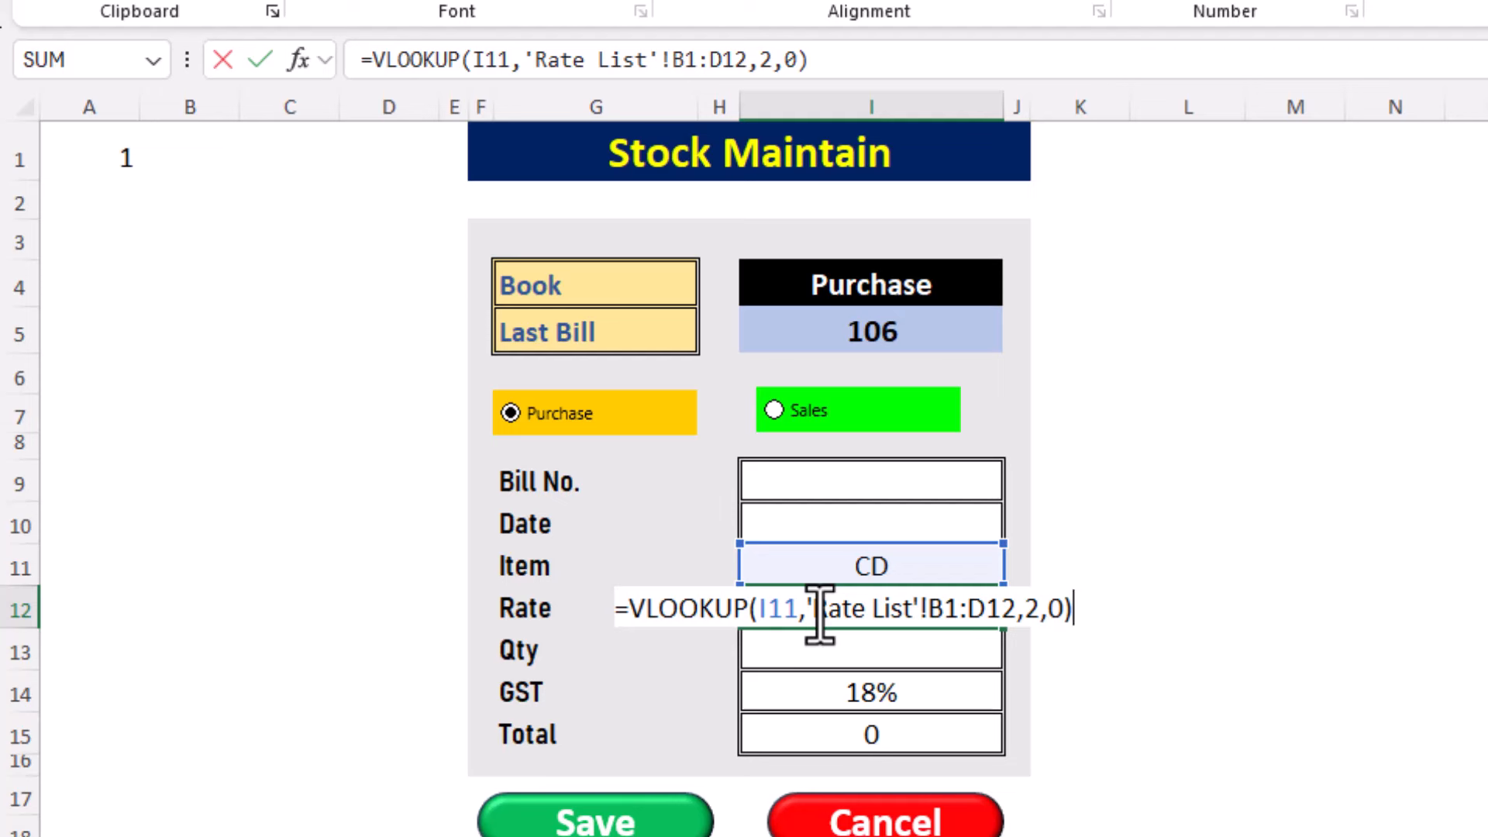
left_click(1042, 609)
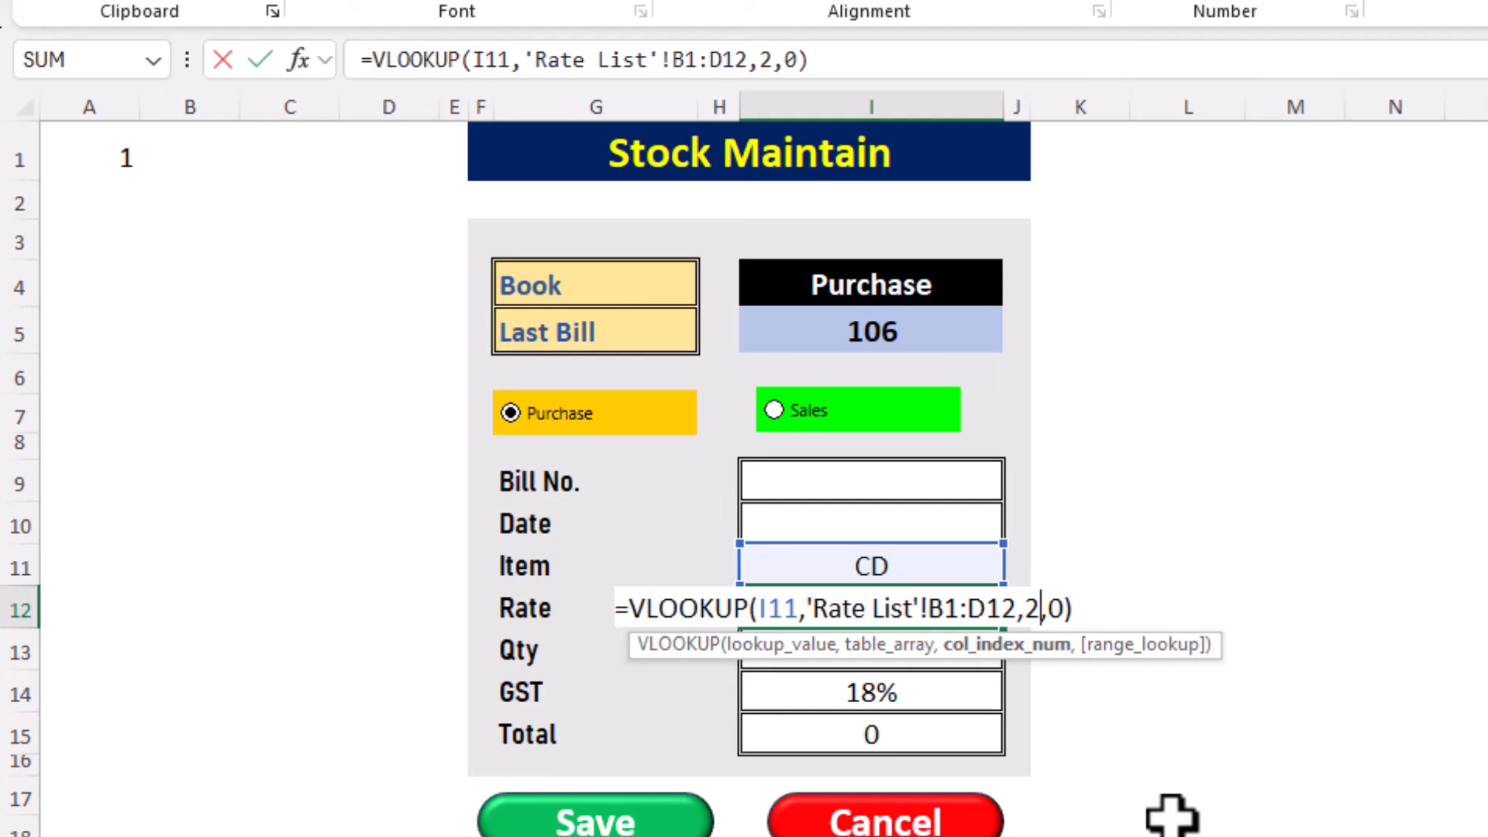
key("BackSpace")
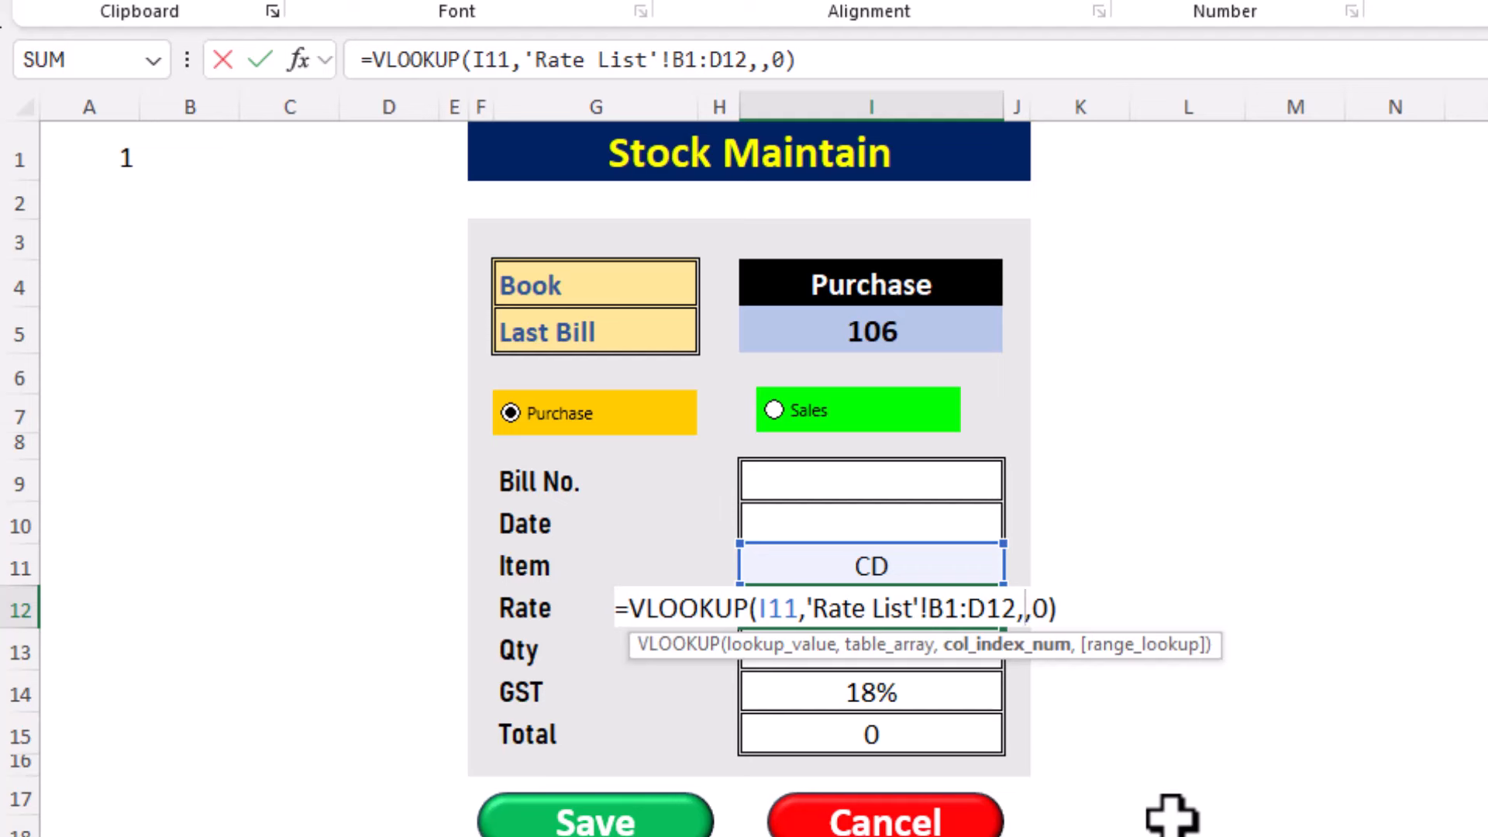
type("IF(")
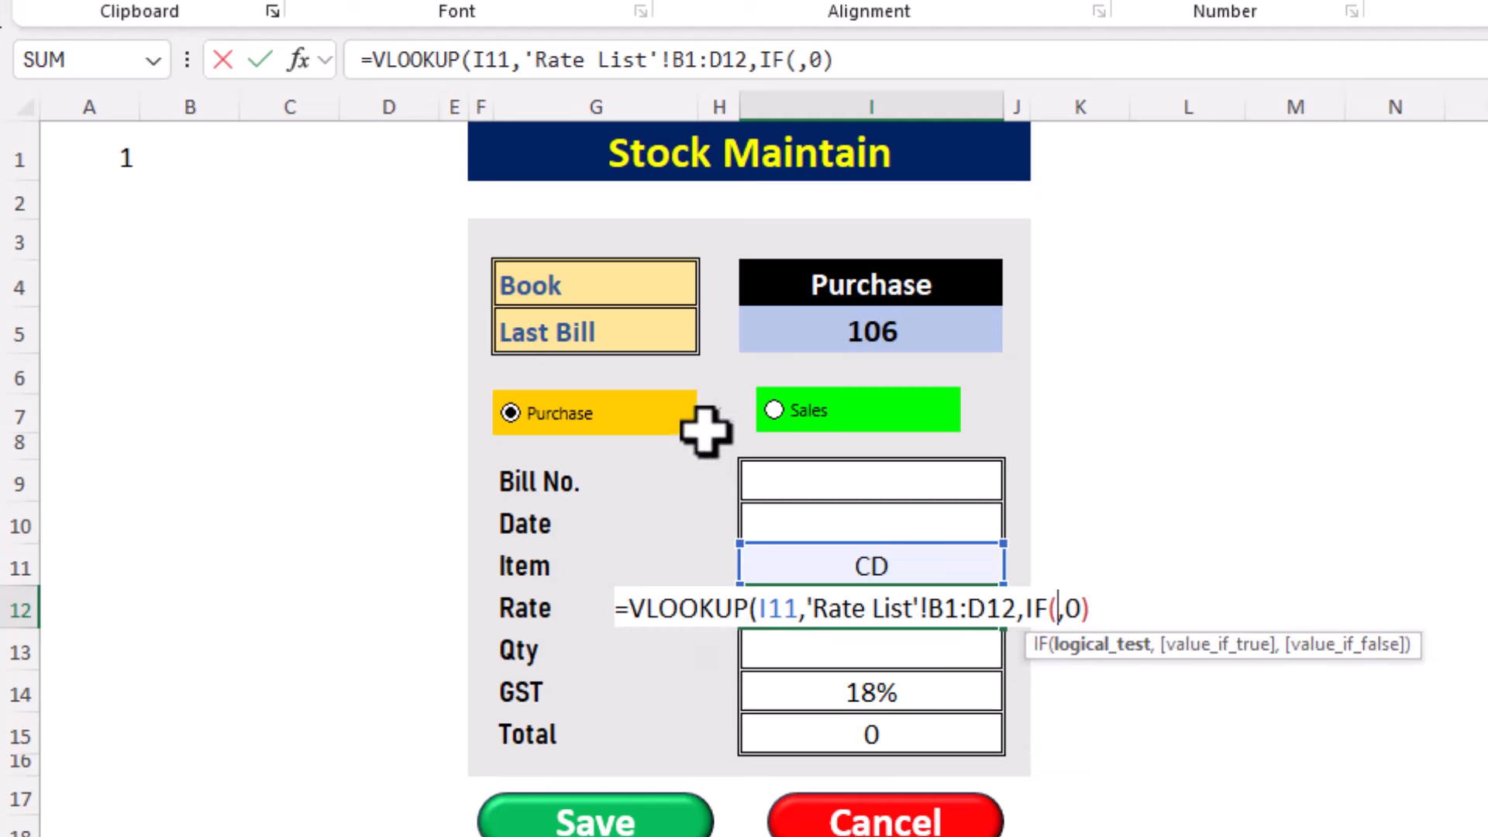
left_click(874, 288)
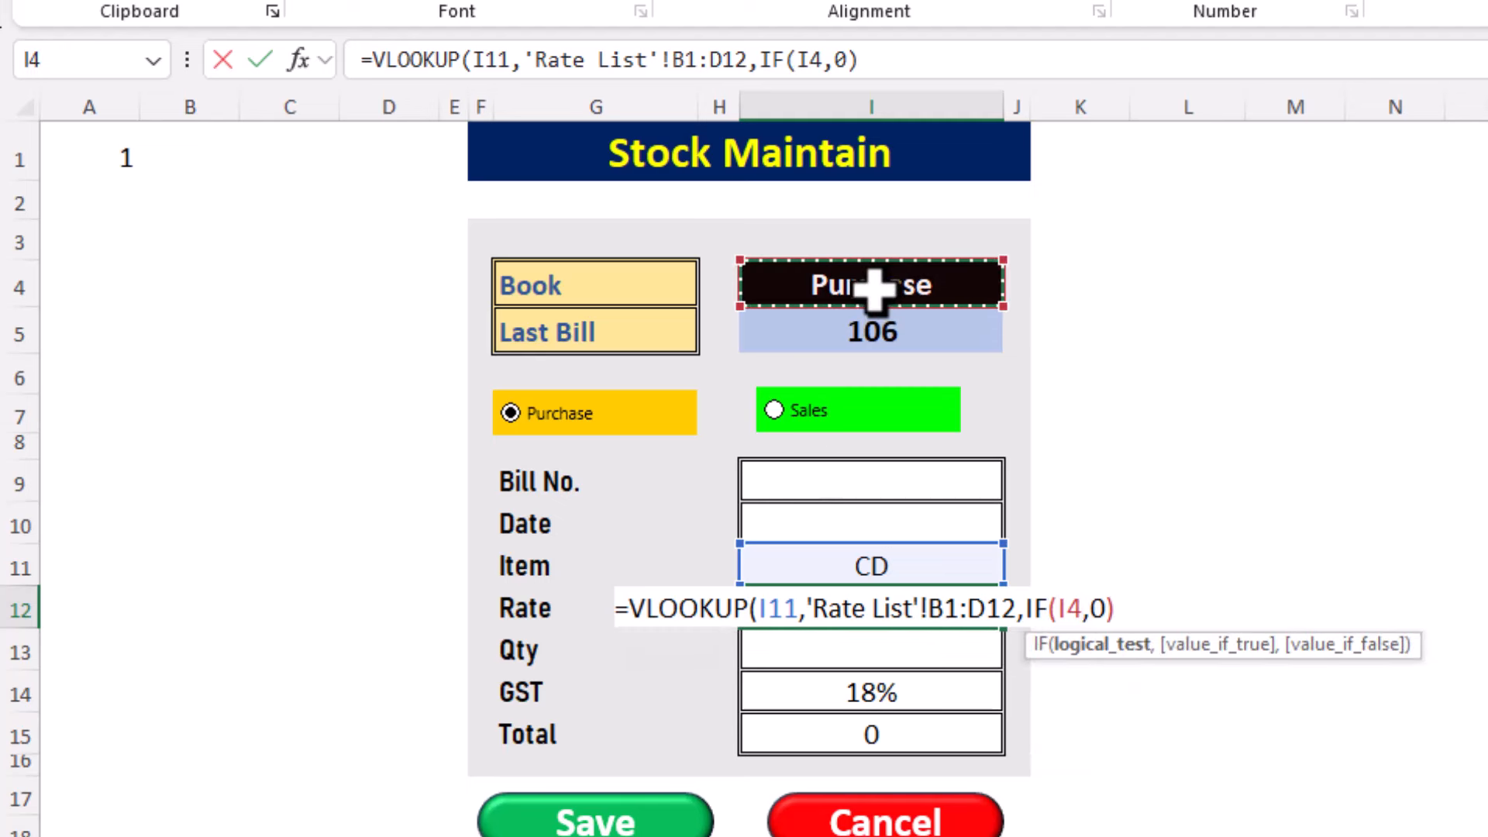
type("=\"Purchase")
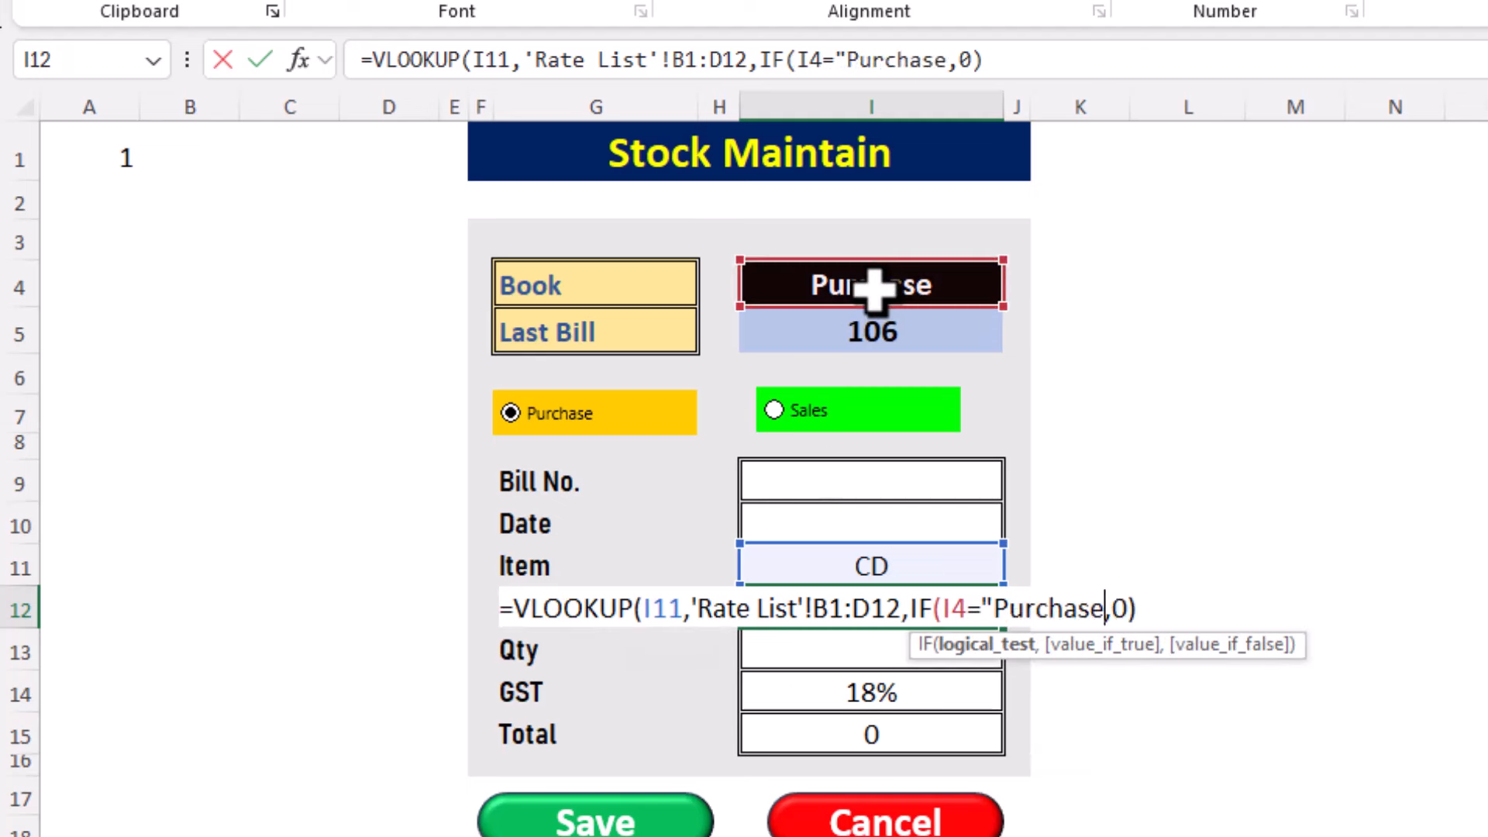
type("\",")
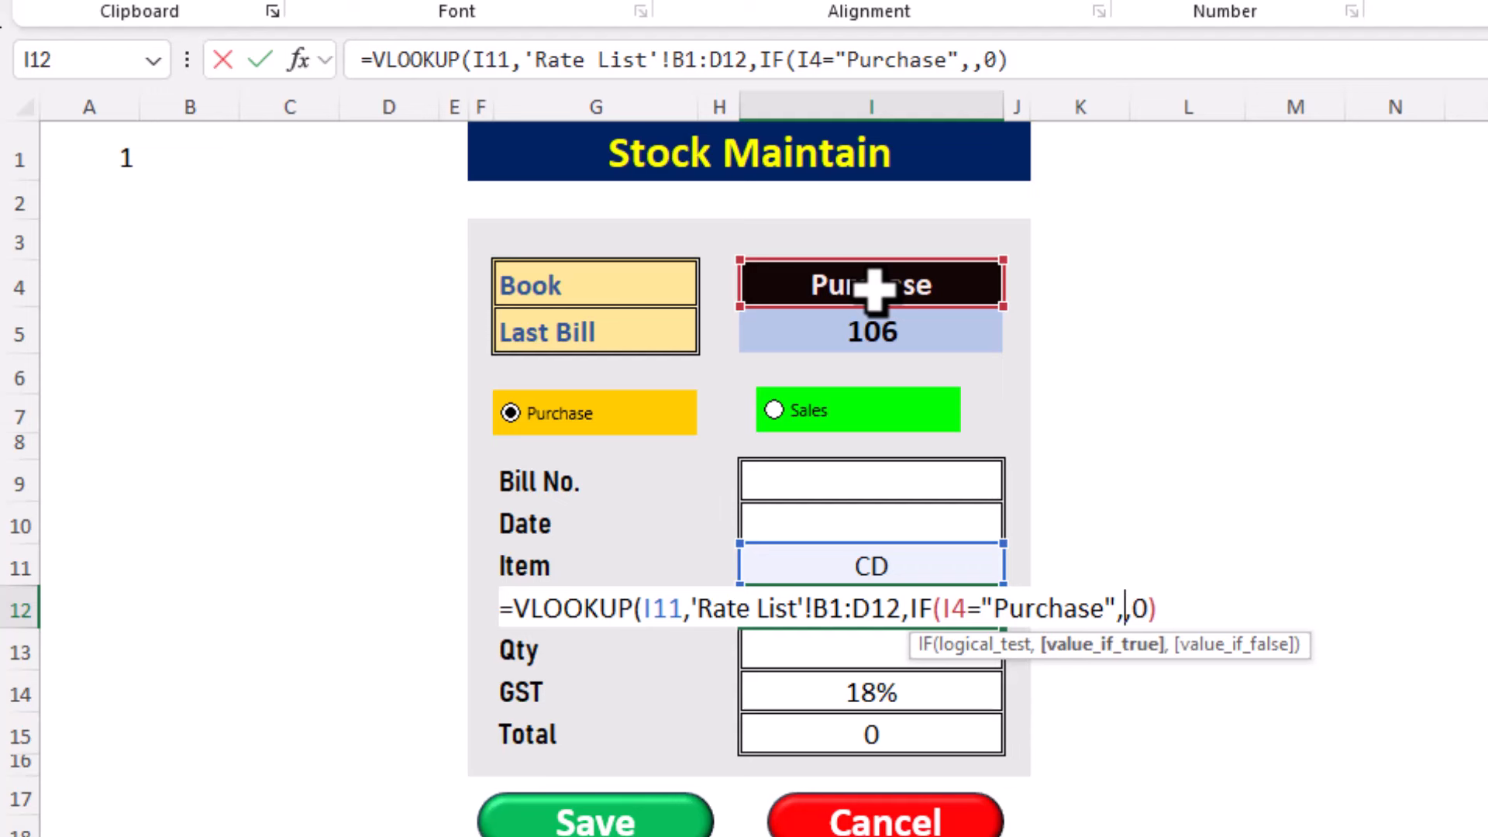
type("2")
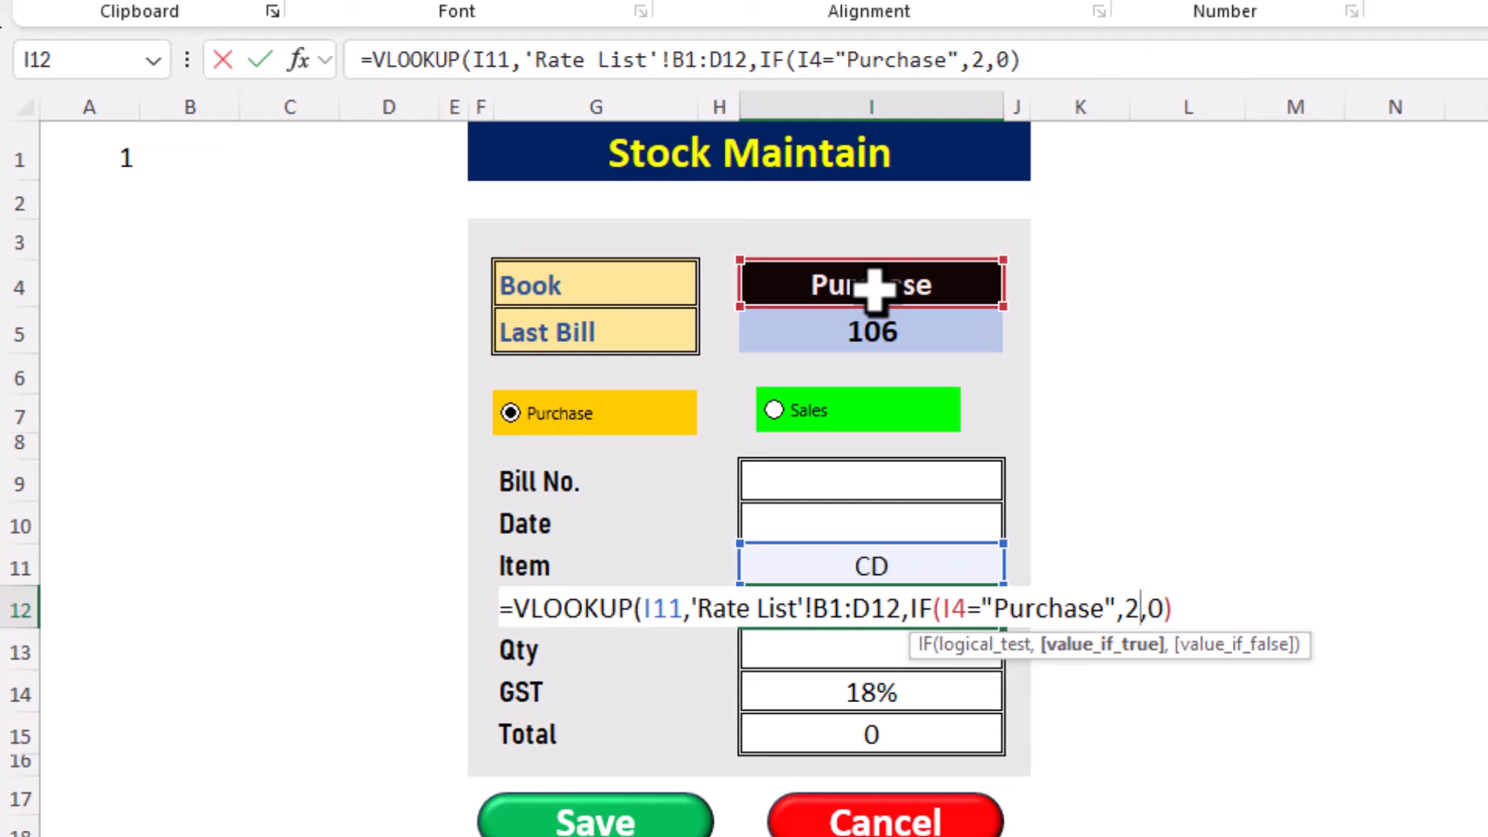
type(",3")
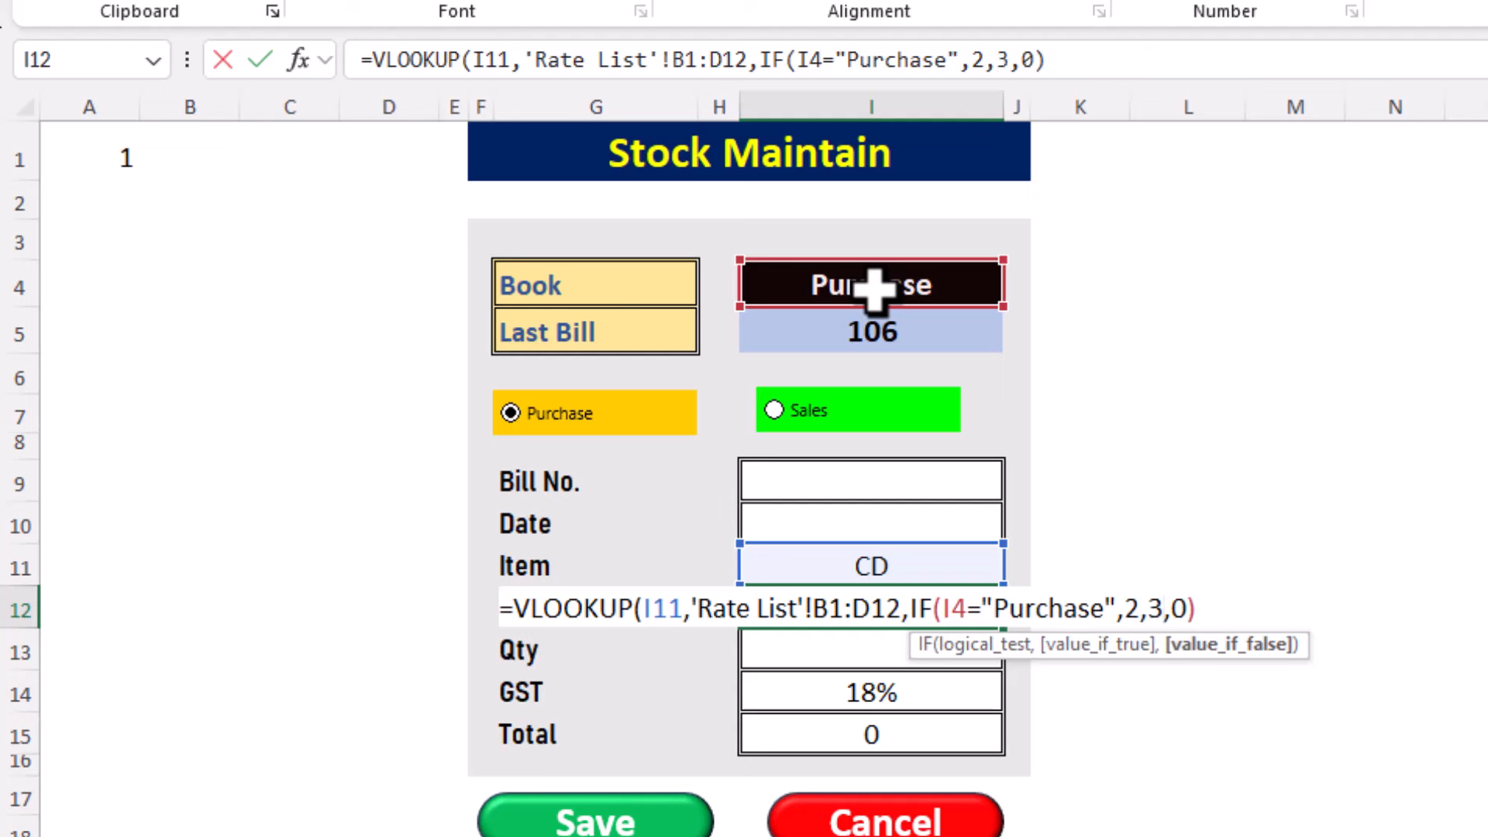
type(")")
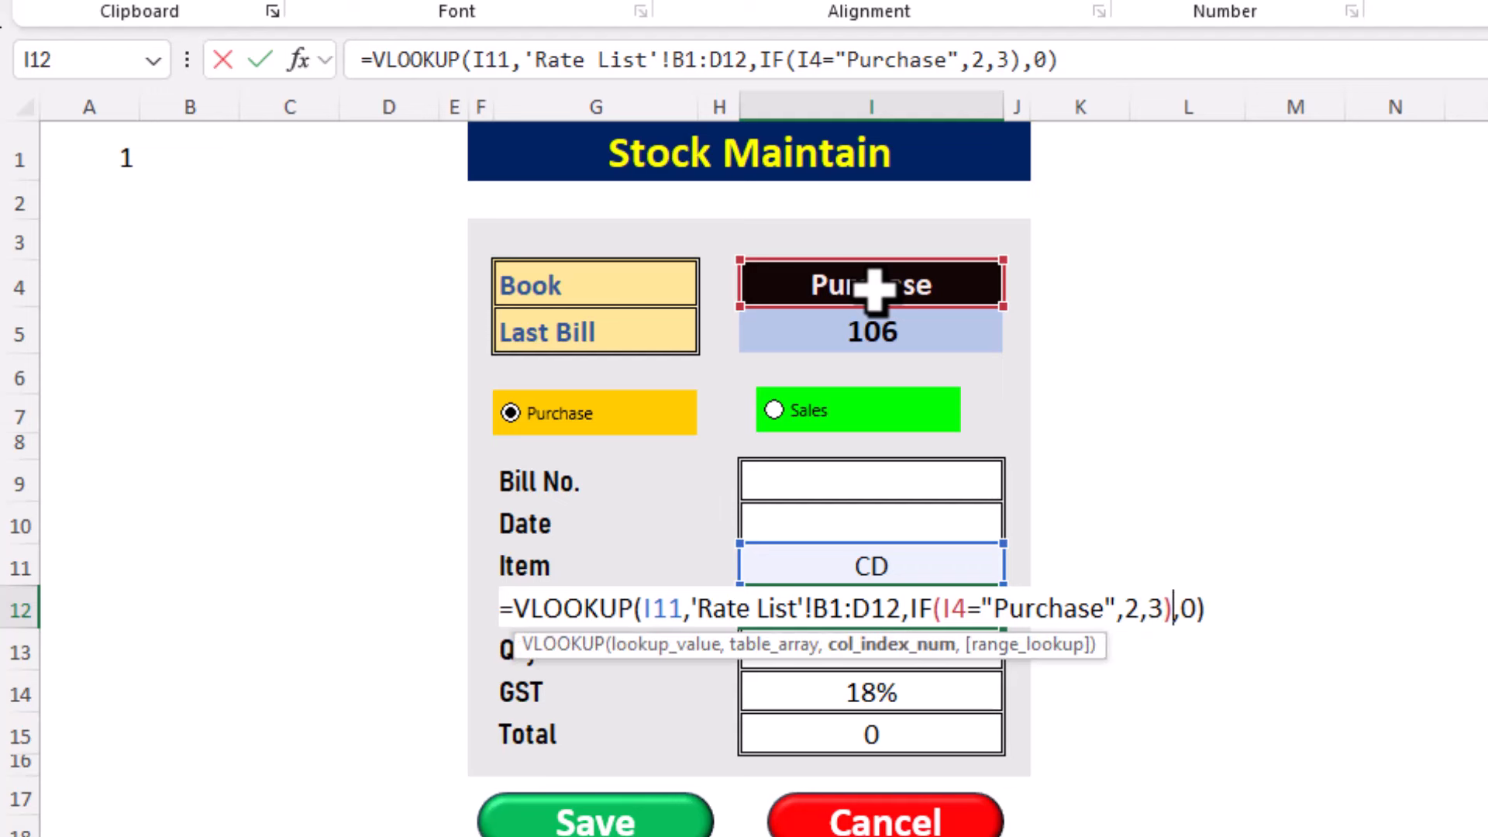
key("Return")
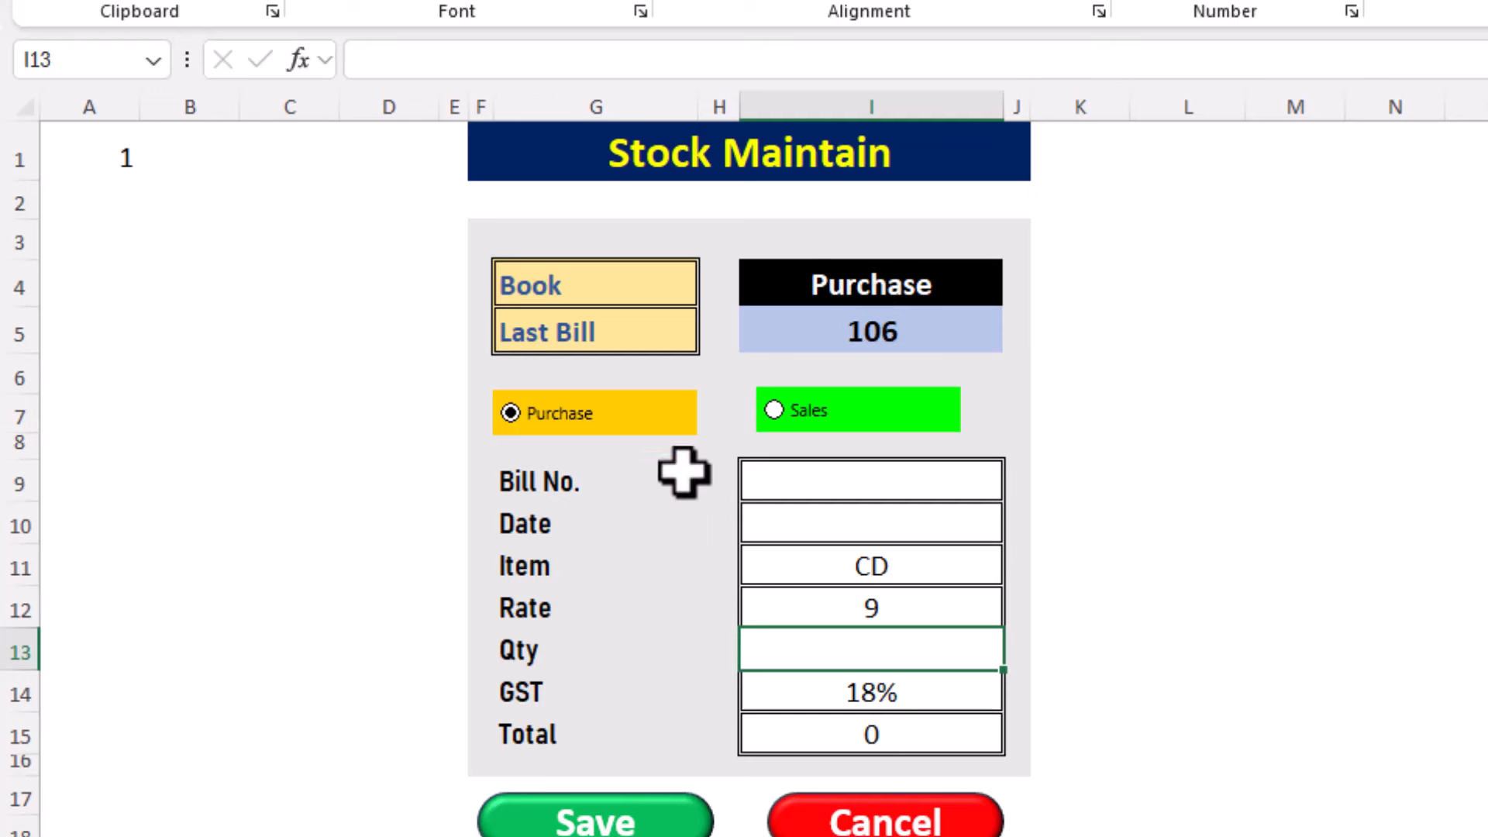
Step: Test the Rate formula by alternating the form between Sales and Purchase, leave it on Sales, and review cell I12
left_click(818, 419)
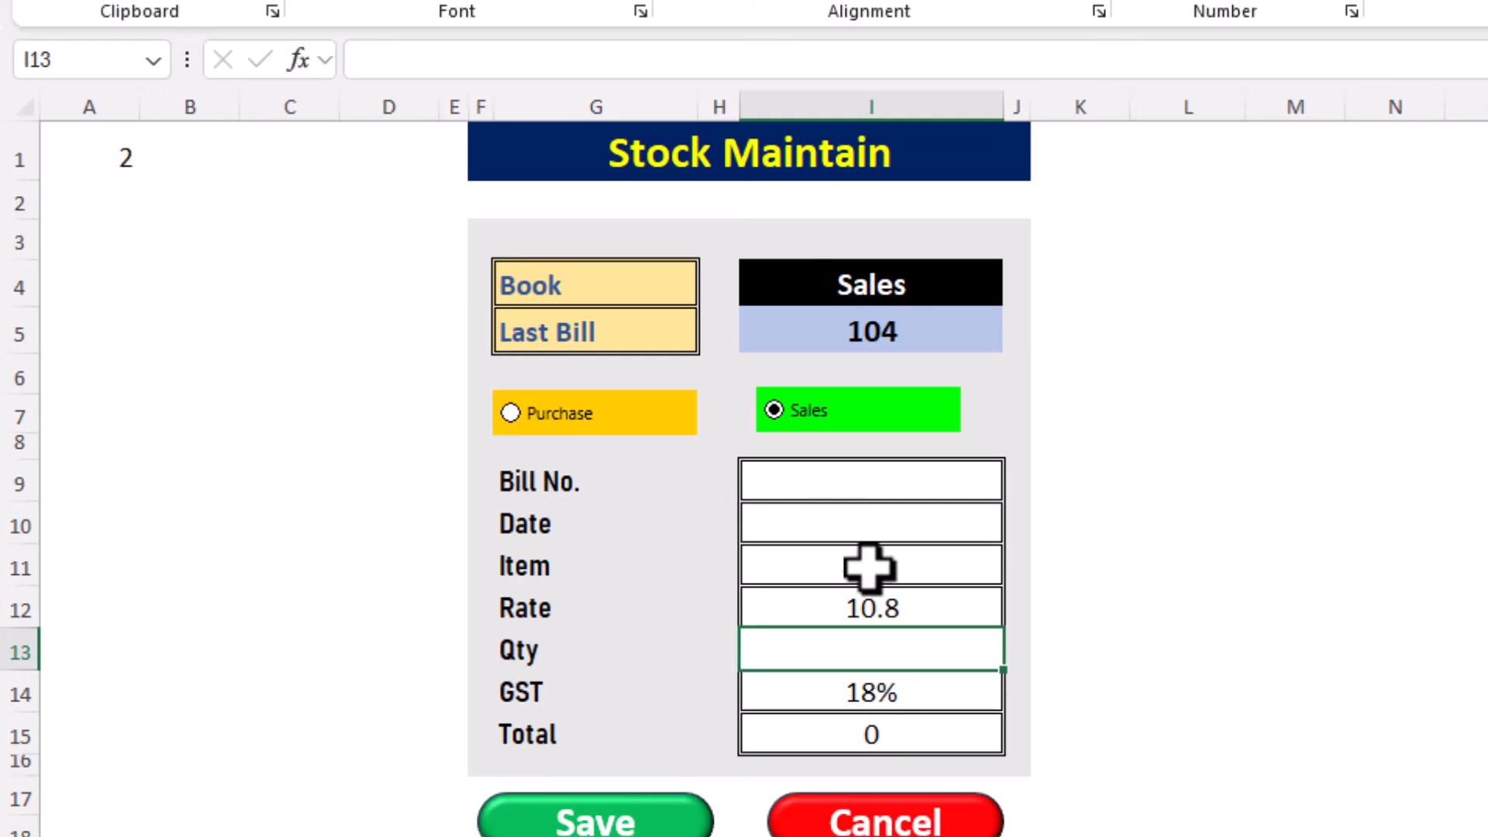
left_click(530, 423)
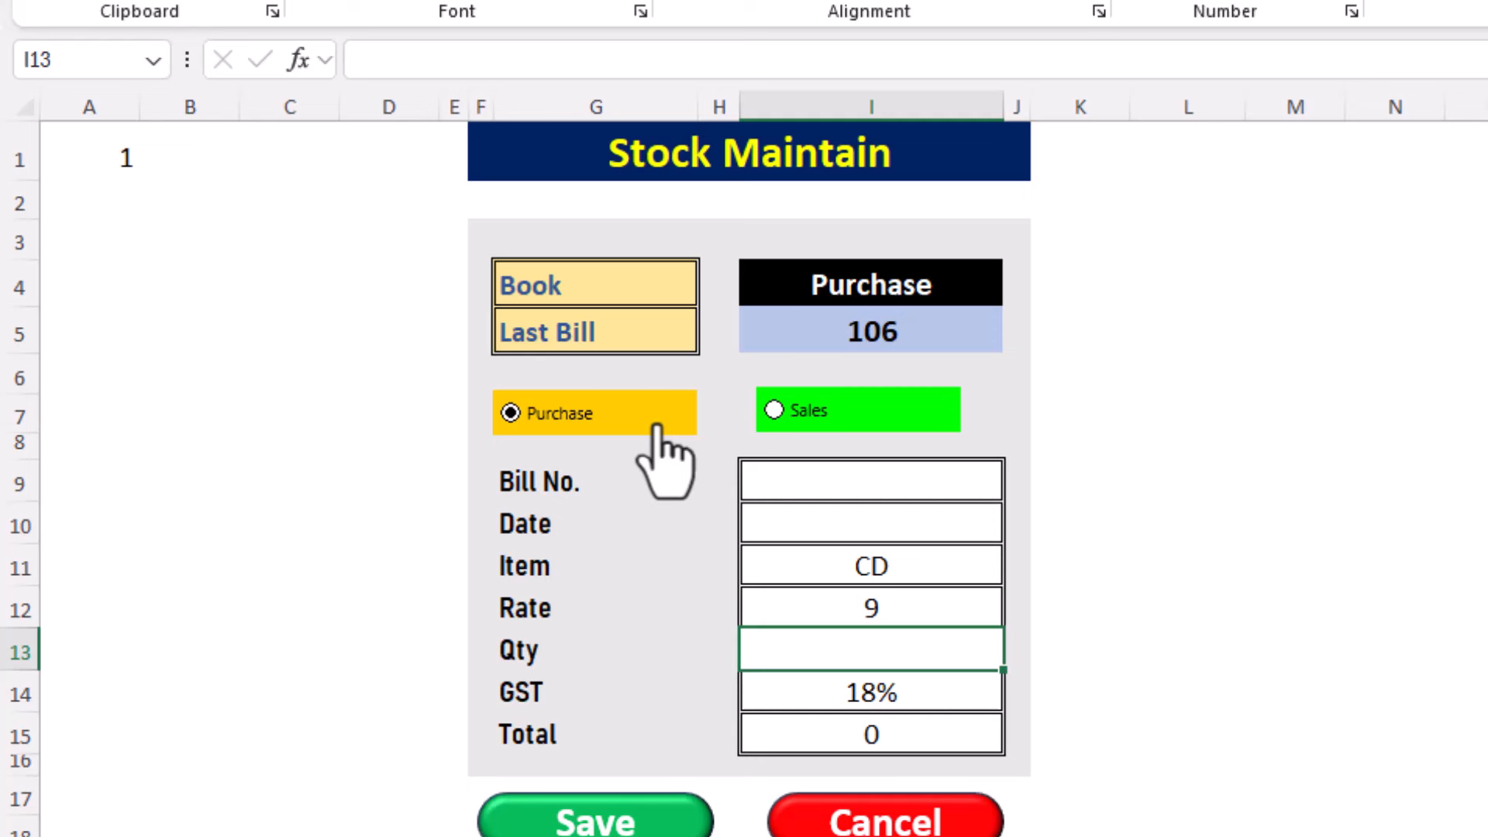
left_click(810, 415)
left_click(870, 609)
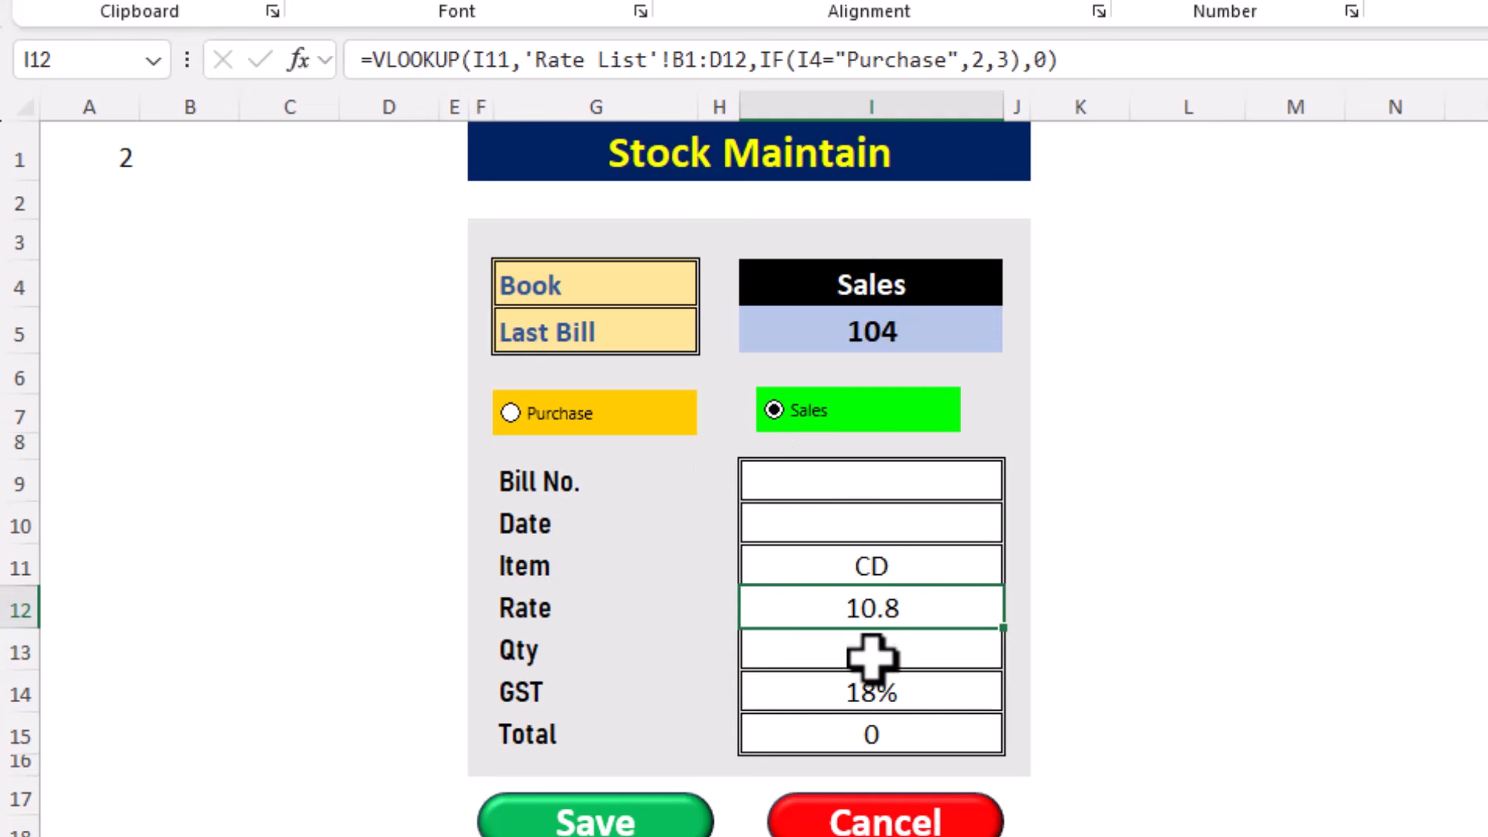
left_click(874, 654)
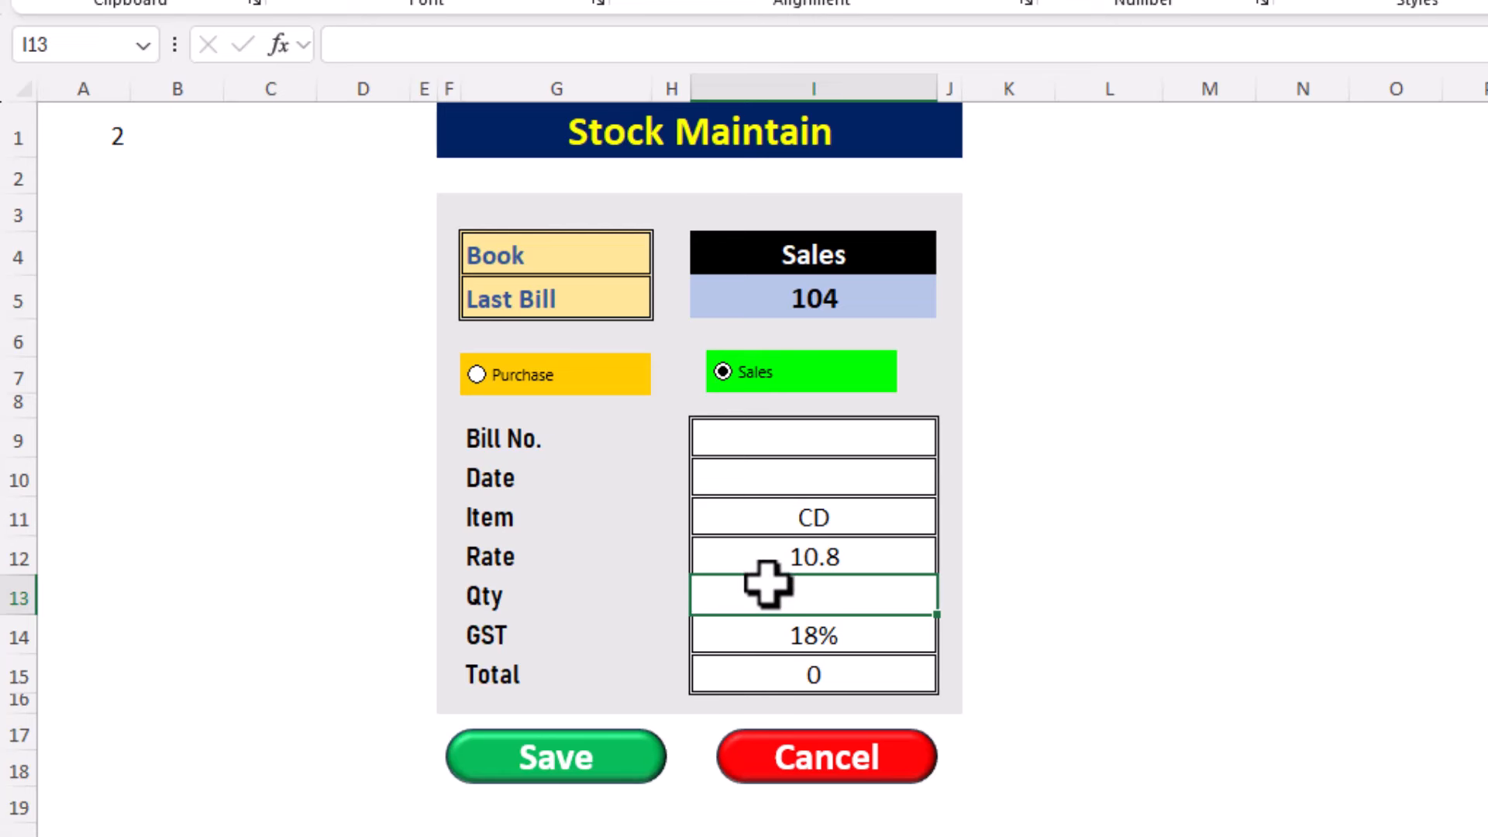
left_click(764, 560)
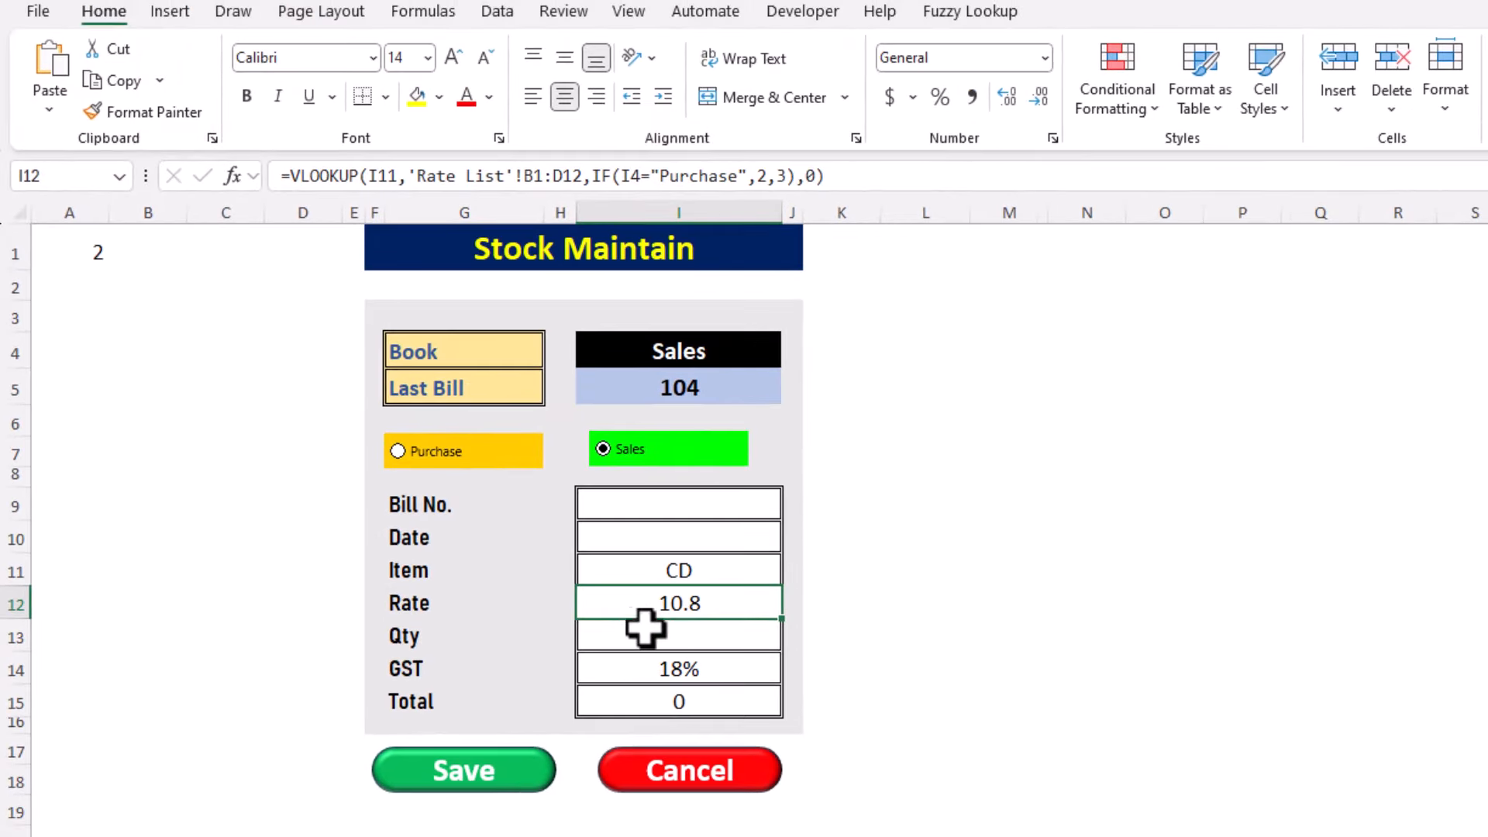
Step: Open the save macro for editing in the Visual Basic editor and examine its code for the Purchase case
left_click(801, 11)
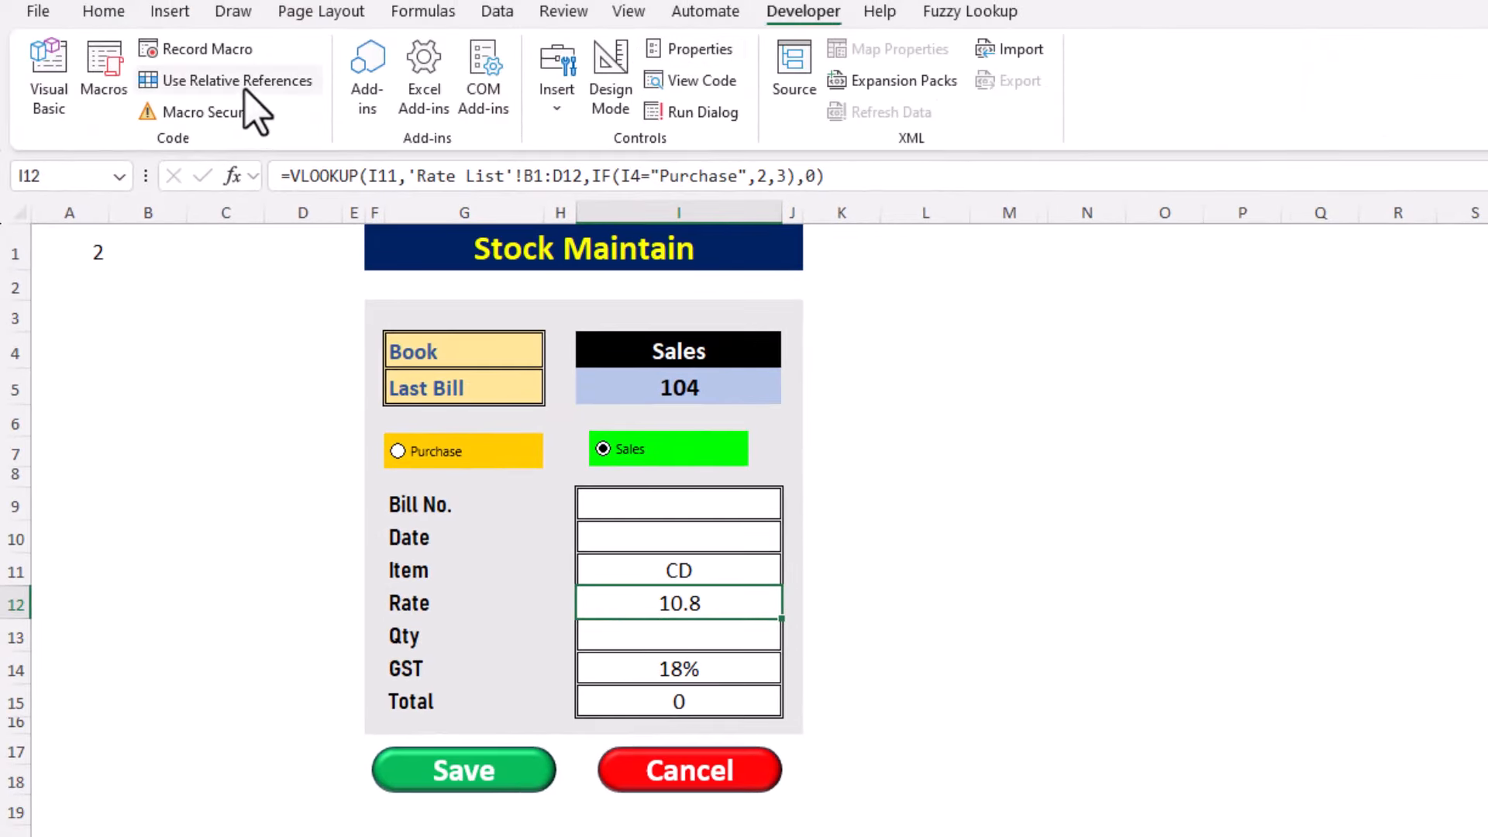
left_click(115, 65)
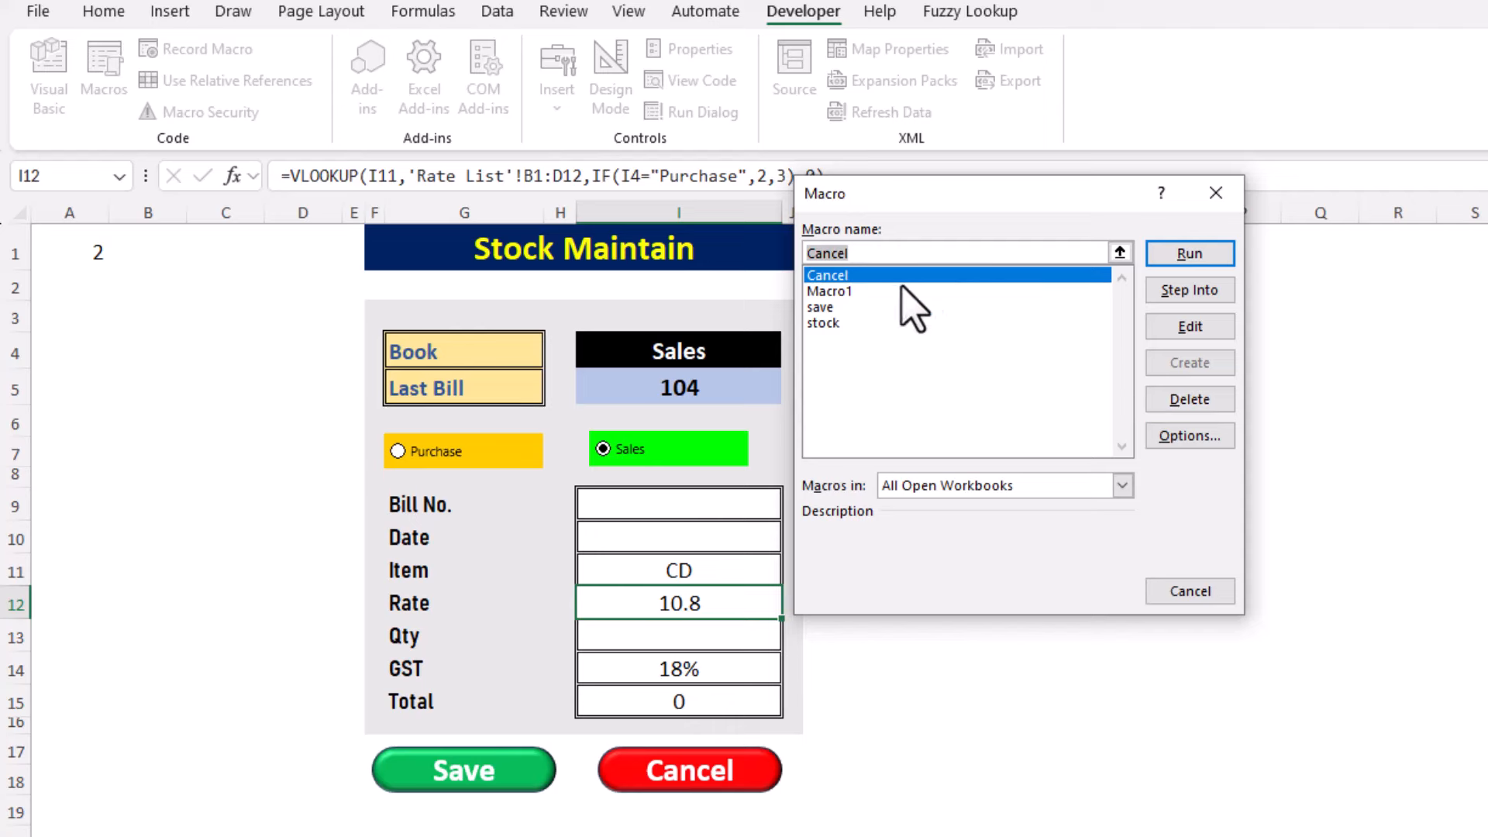
left_click(823, 307)
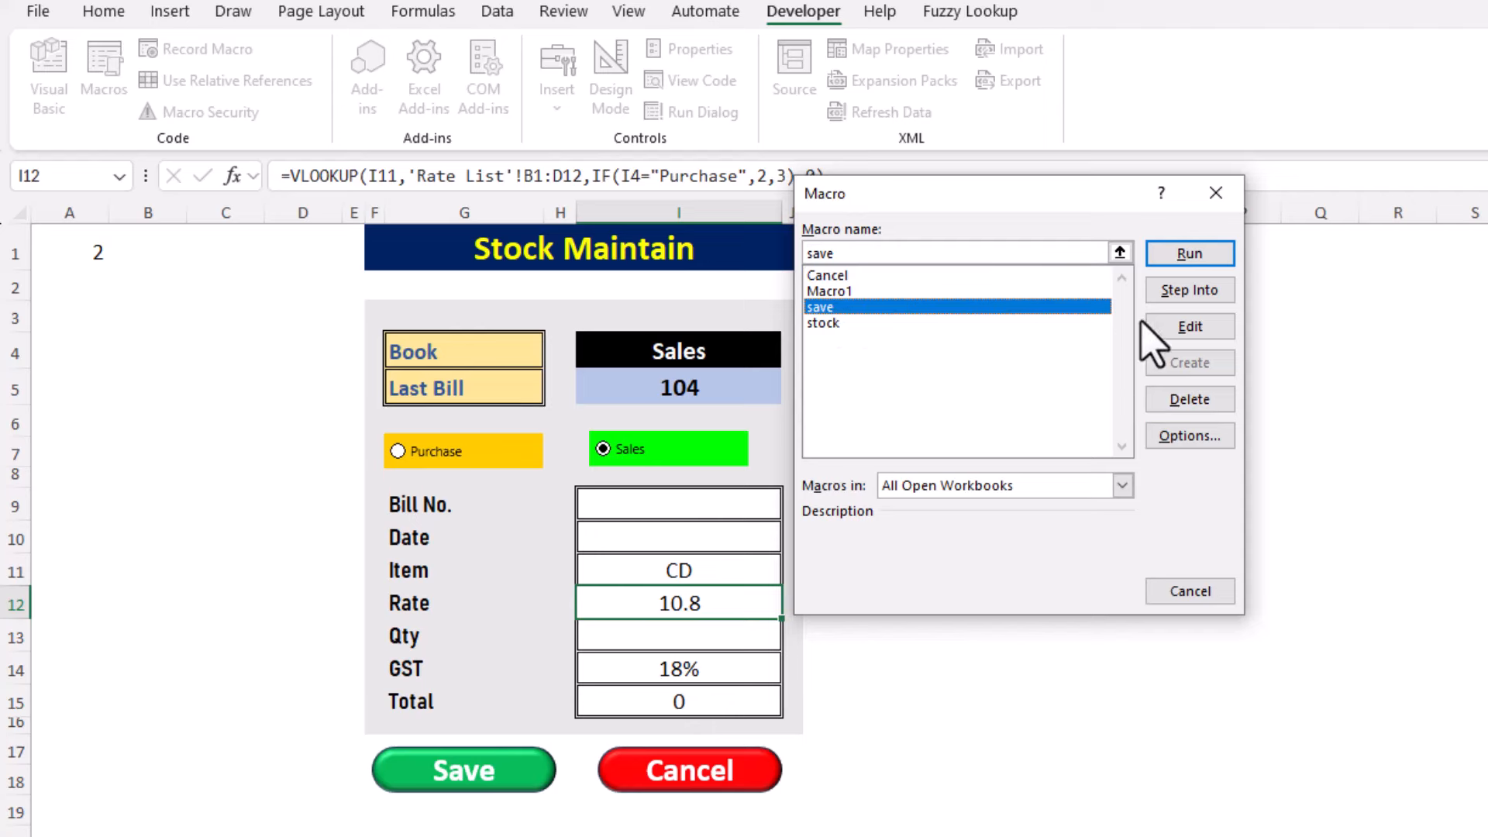
left_click(1179, 326)
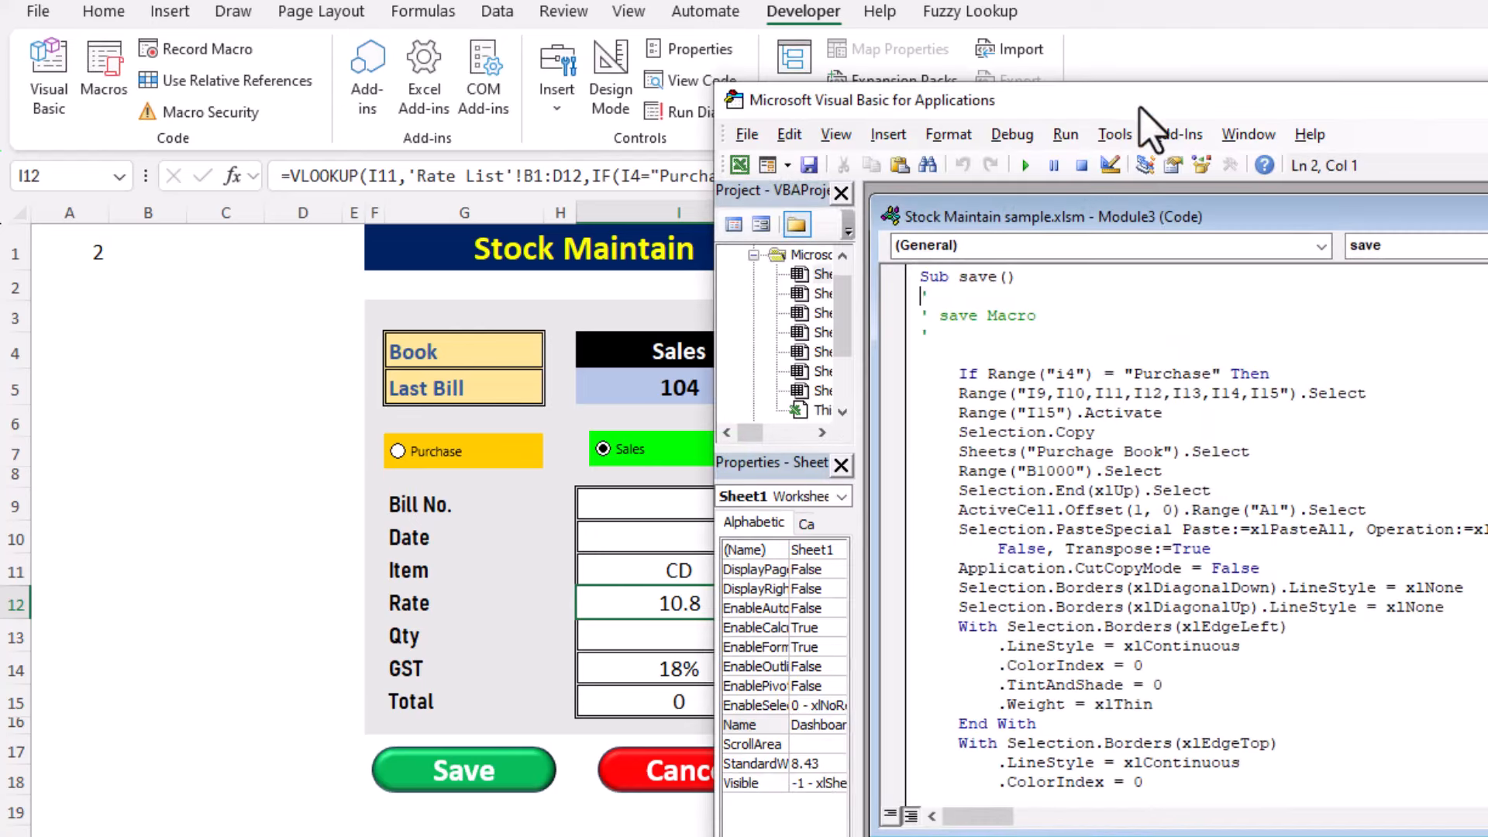
left_click_drag(1155, 103, 1352, 78)
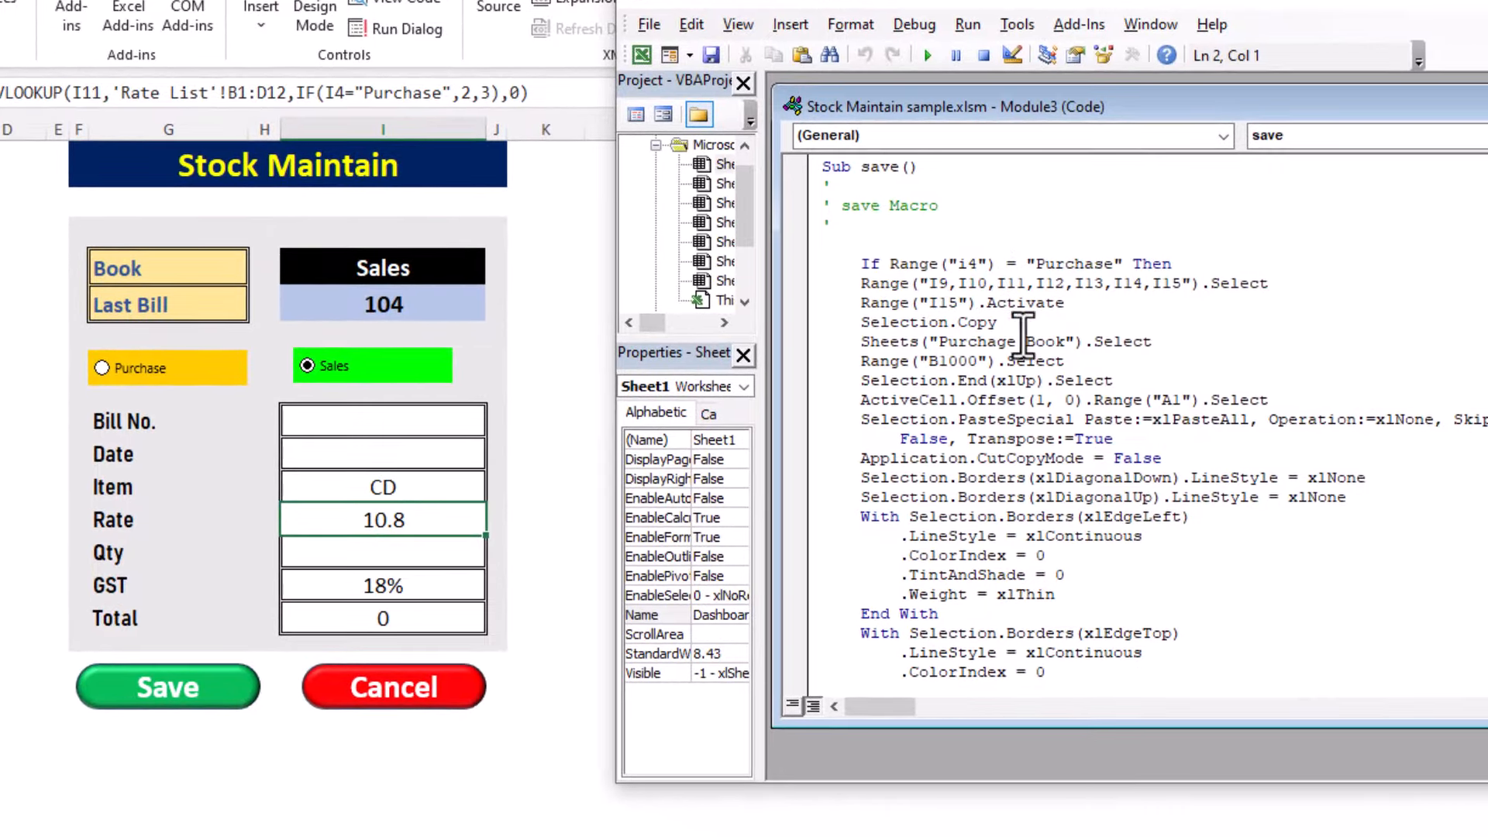
scroll(989, 508, "down", 7)
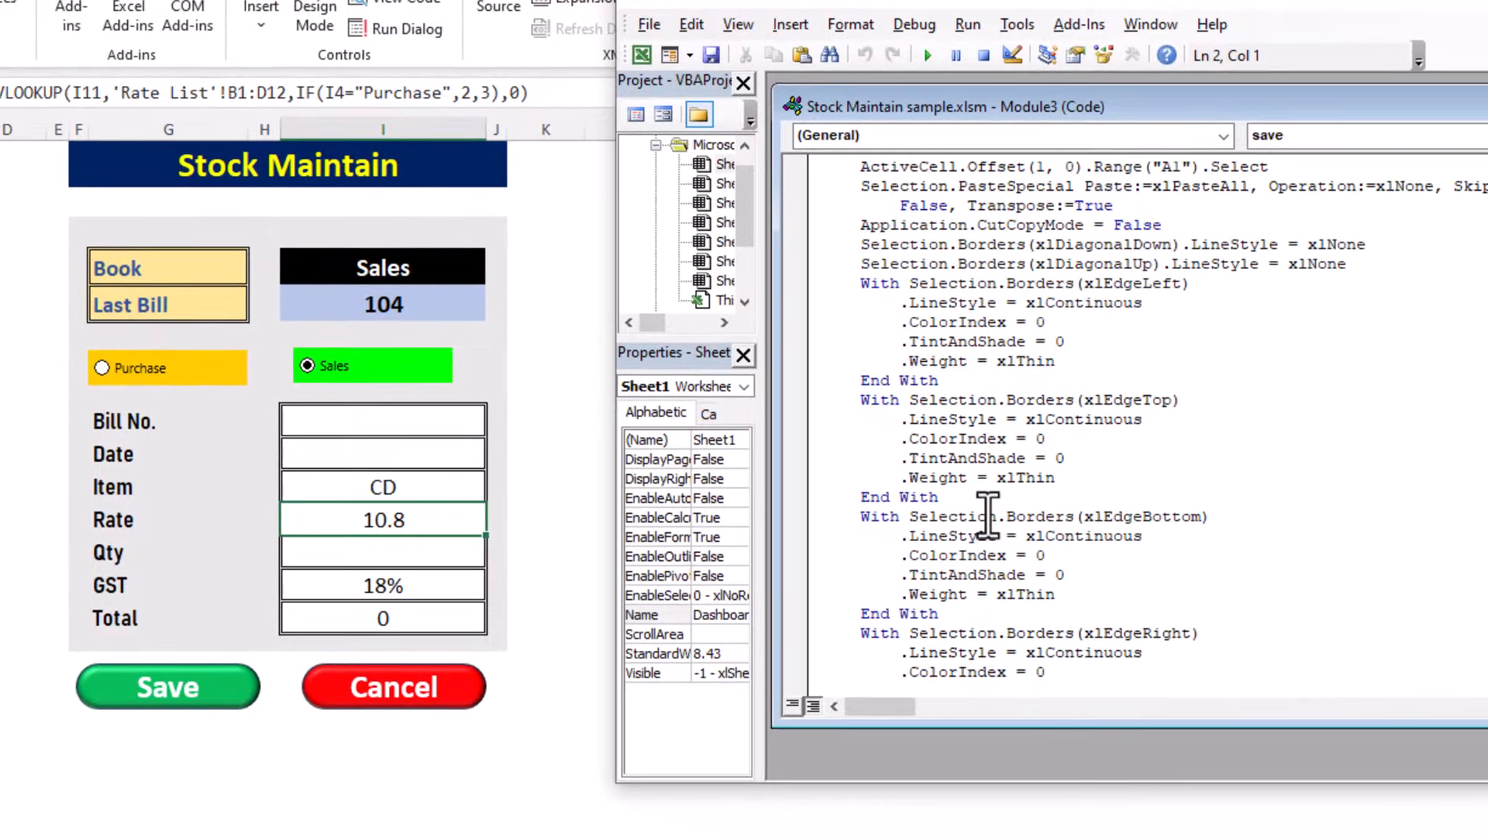
scroll(986, 521, "down", 6)
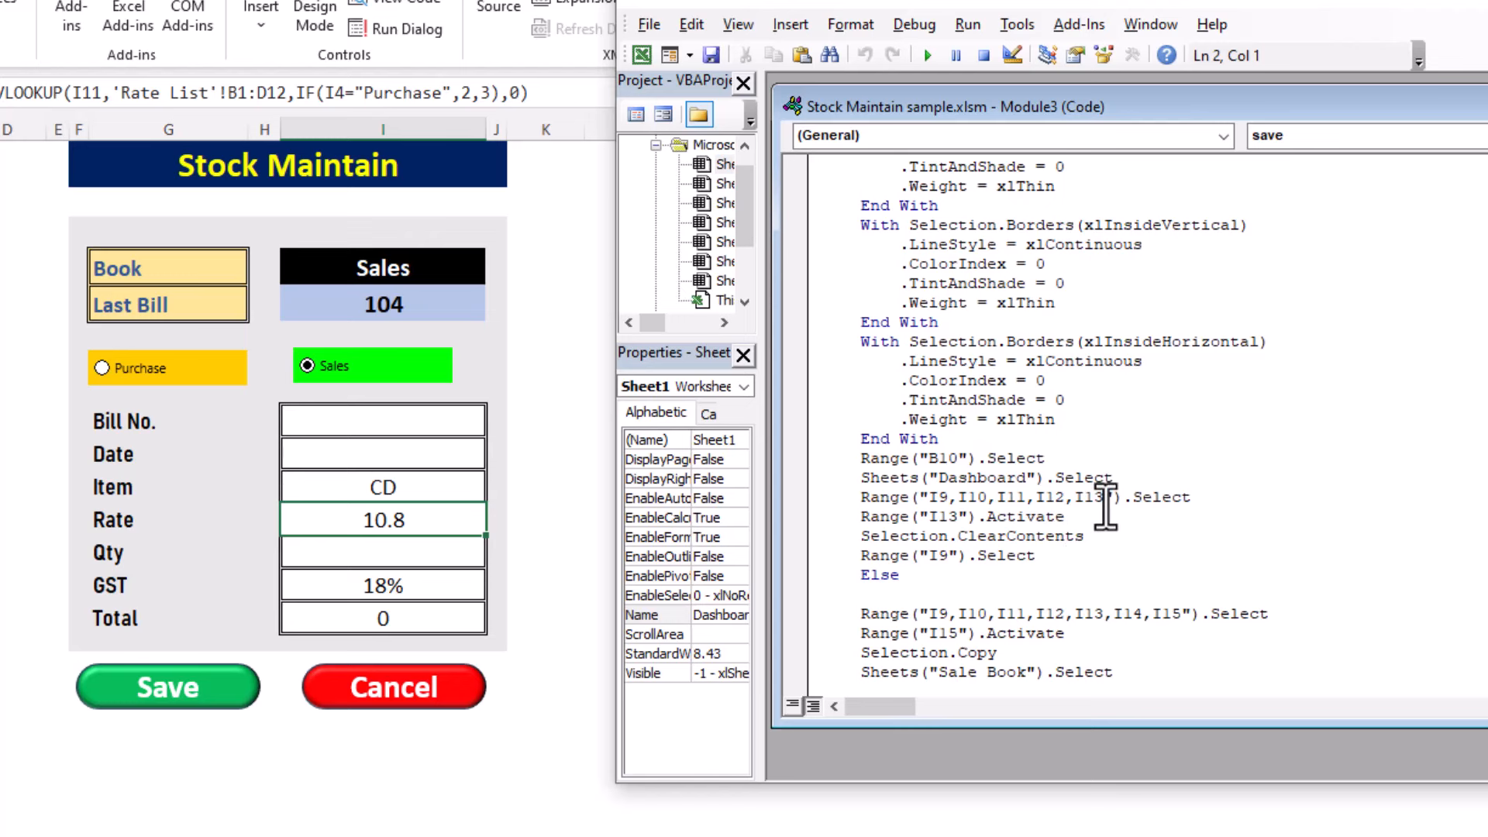
Step: Remove I12 from the dashboard ranges that the save macro clears in both its Purchase and Sales branches
left_click(1106, 496)
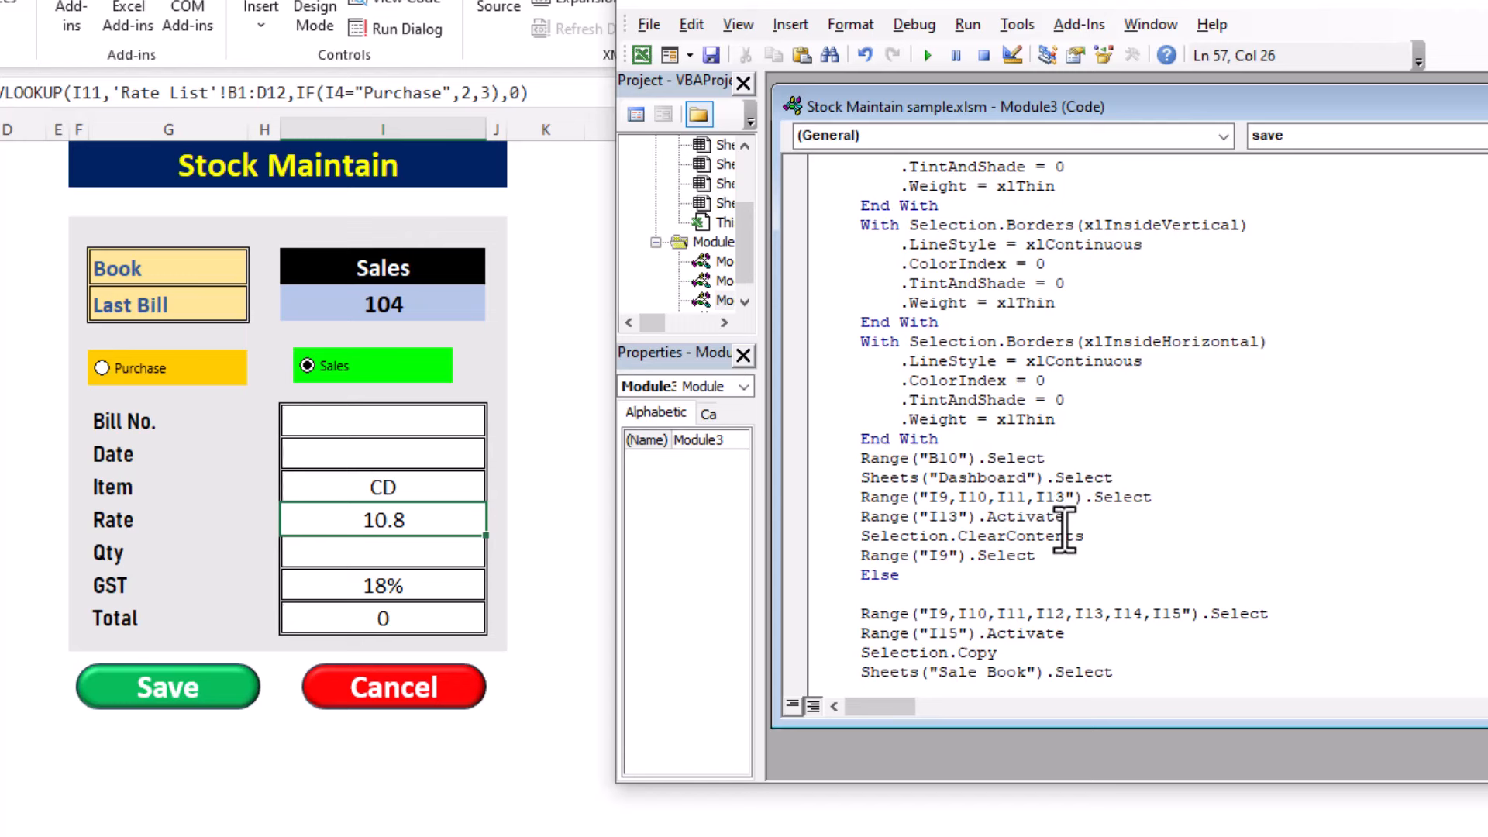
scroll(1145, 542, "down", 12)
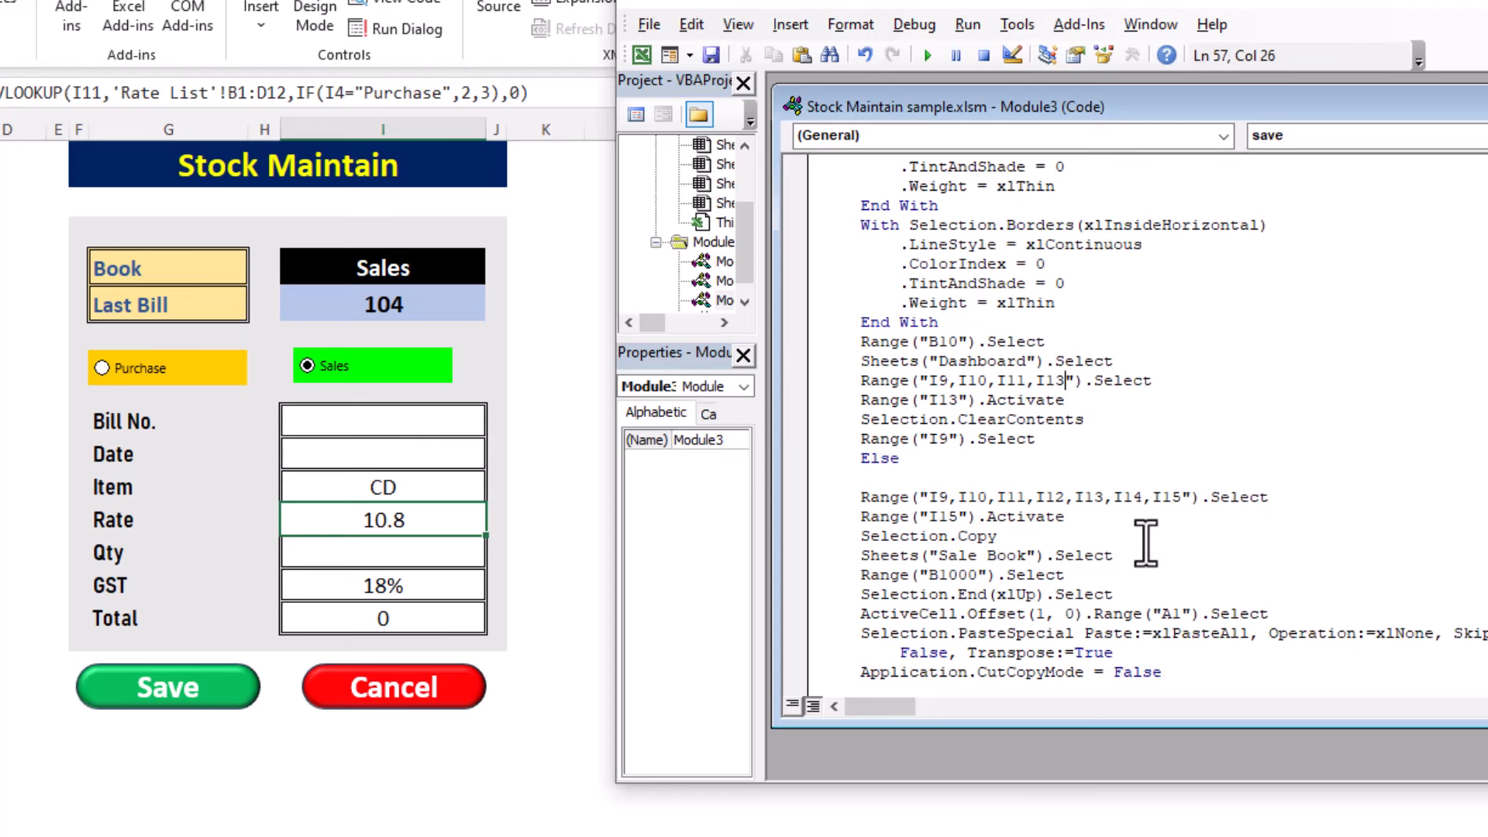
scroll(1145, 543, "down", 7)
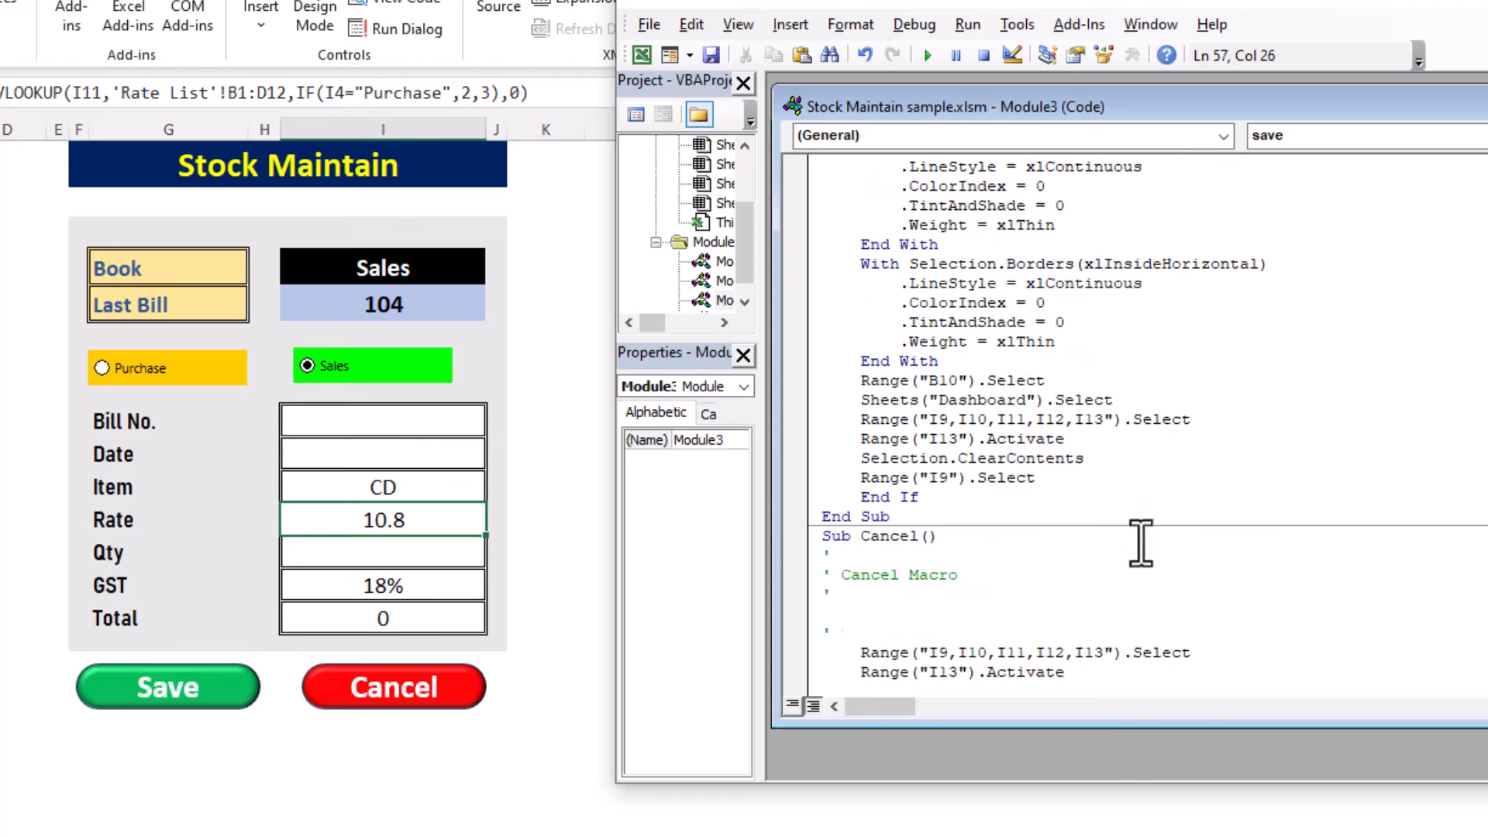
scroll(1139, 545, "up", 1)
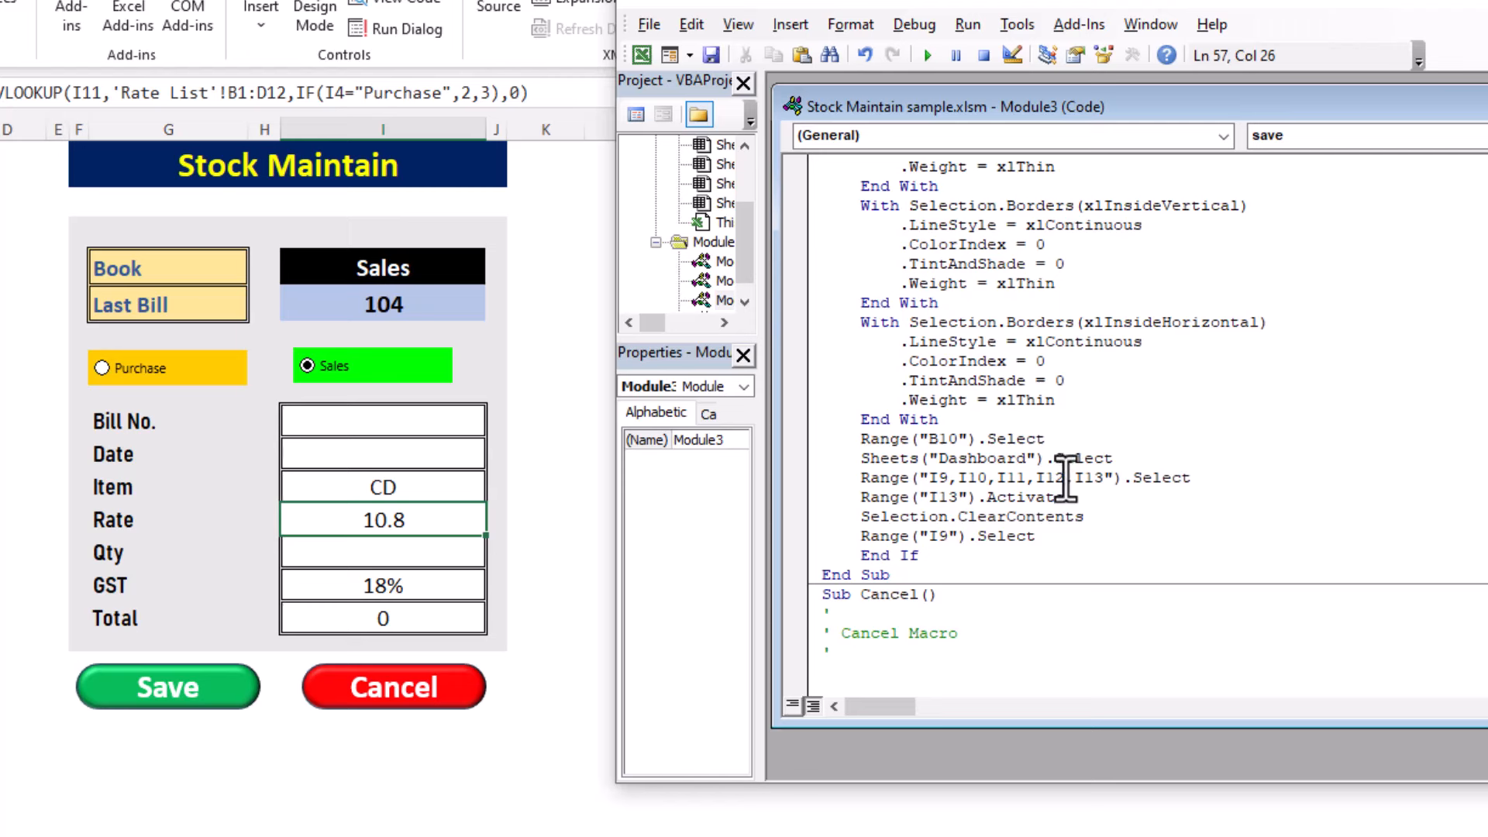
left_click(1065, 477)
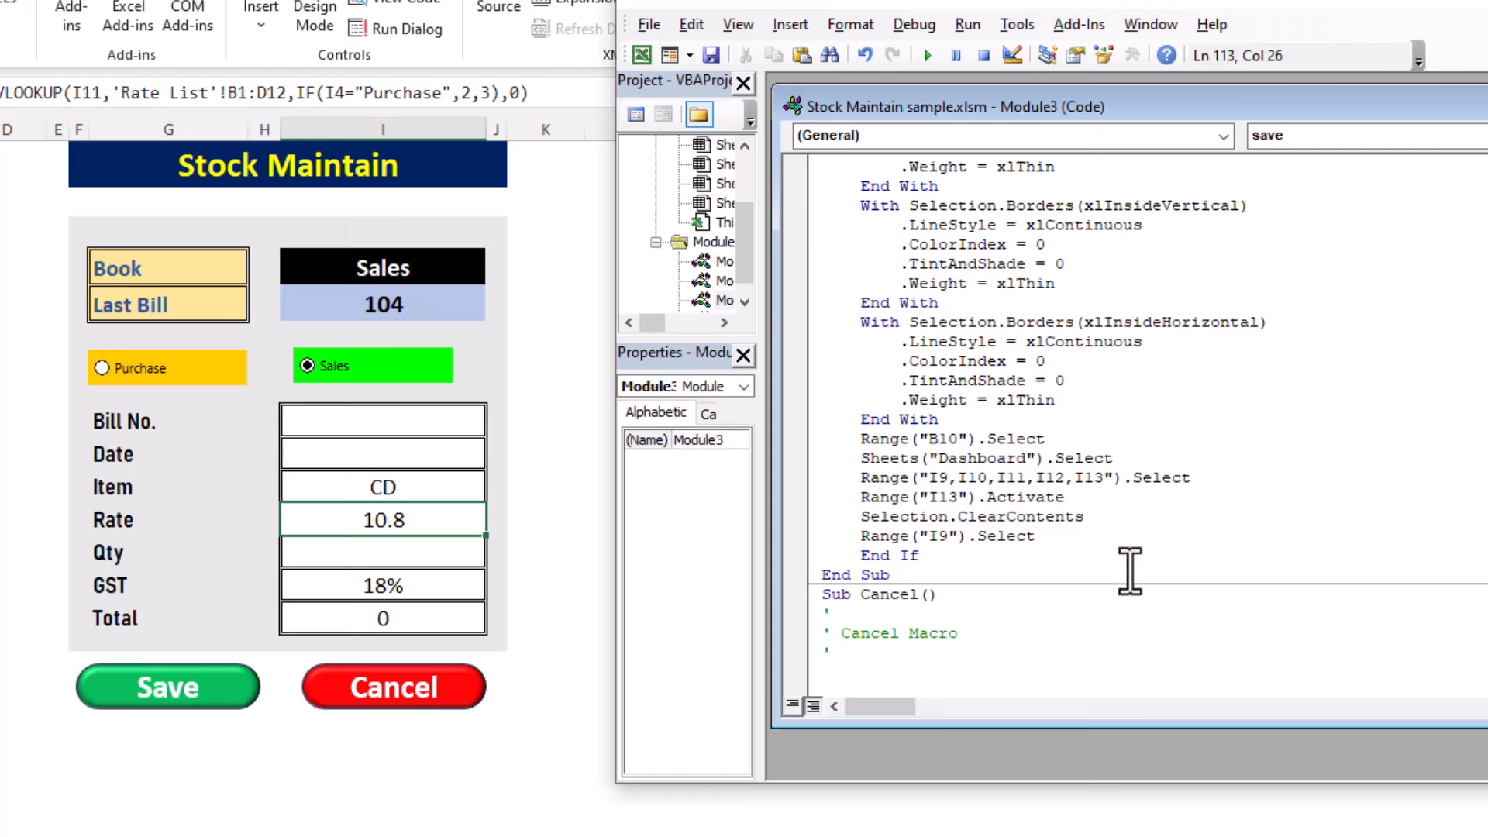
key("BackSpace")
key("BackSpace")
key("BackSpace")
key("BackSpace")
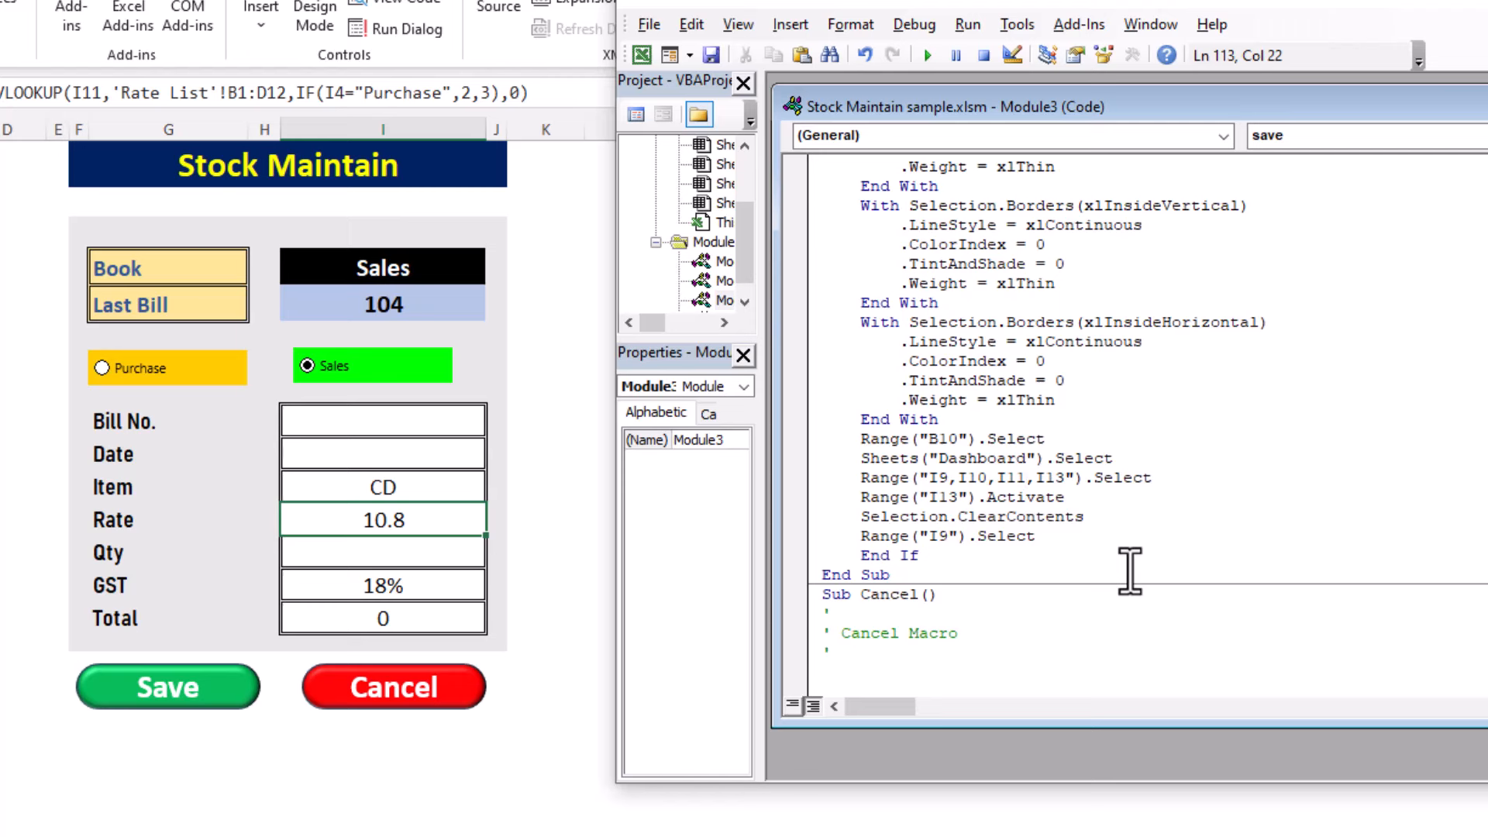
left_click(1247, 496)
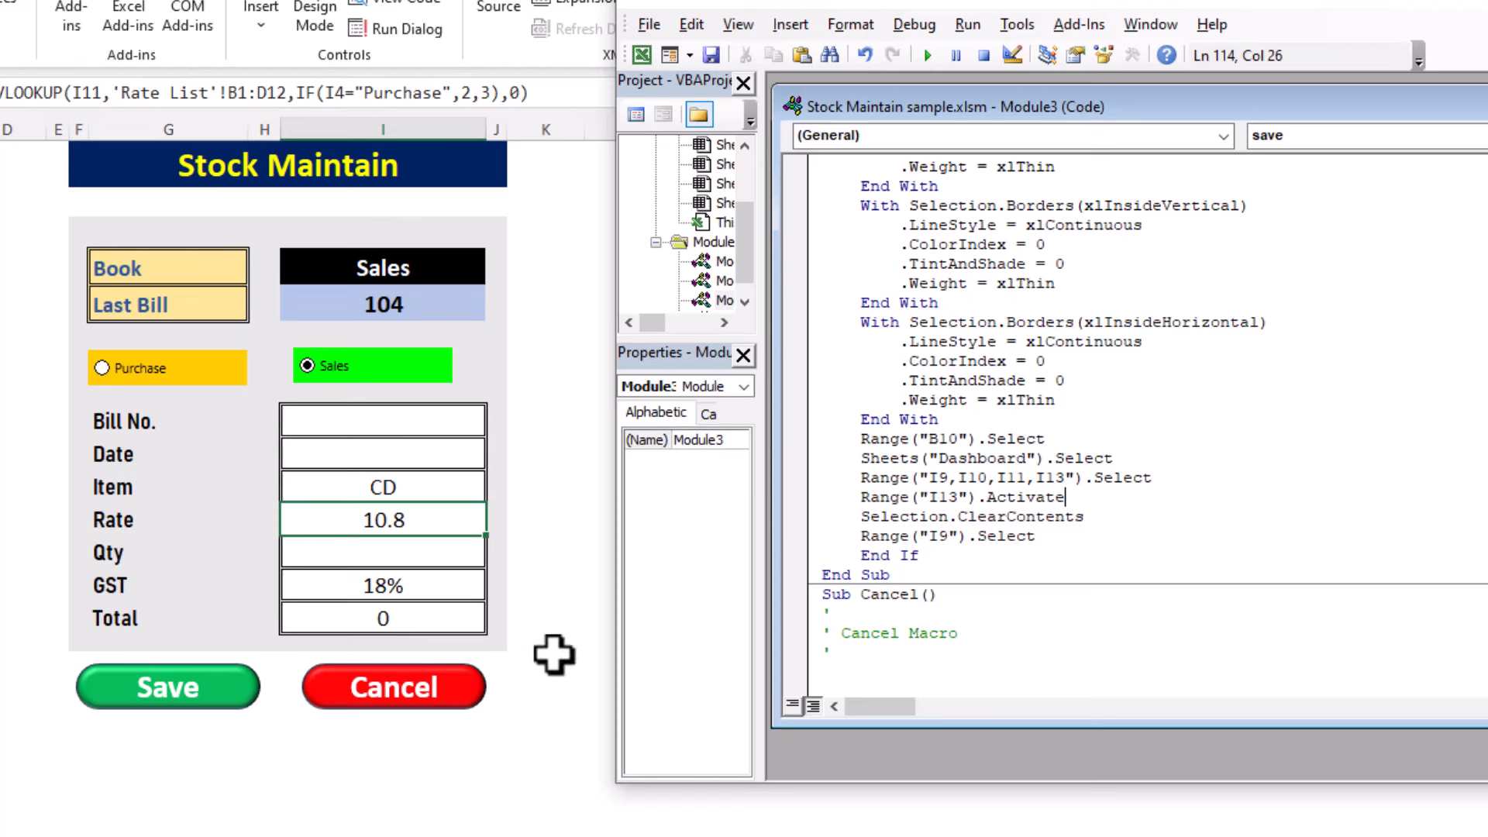
Step: Remove I12 from the range that the Cancel macro clears, leaving I9,I10,I11,I13
scroll(1013, 555, "down", 3)
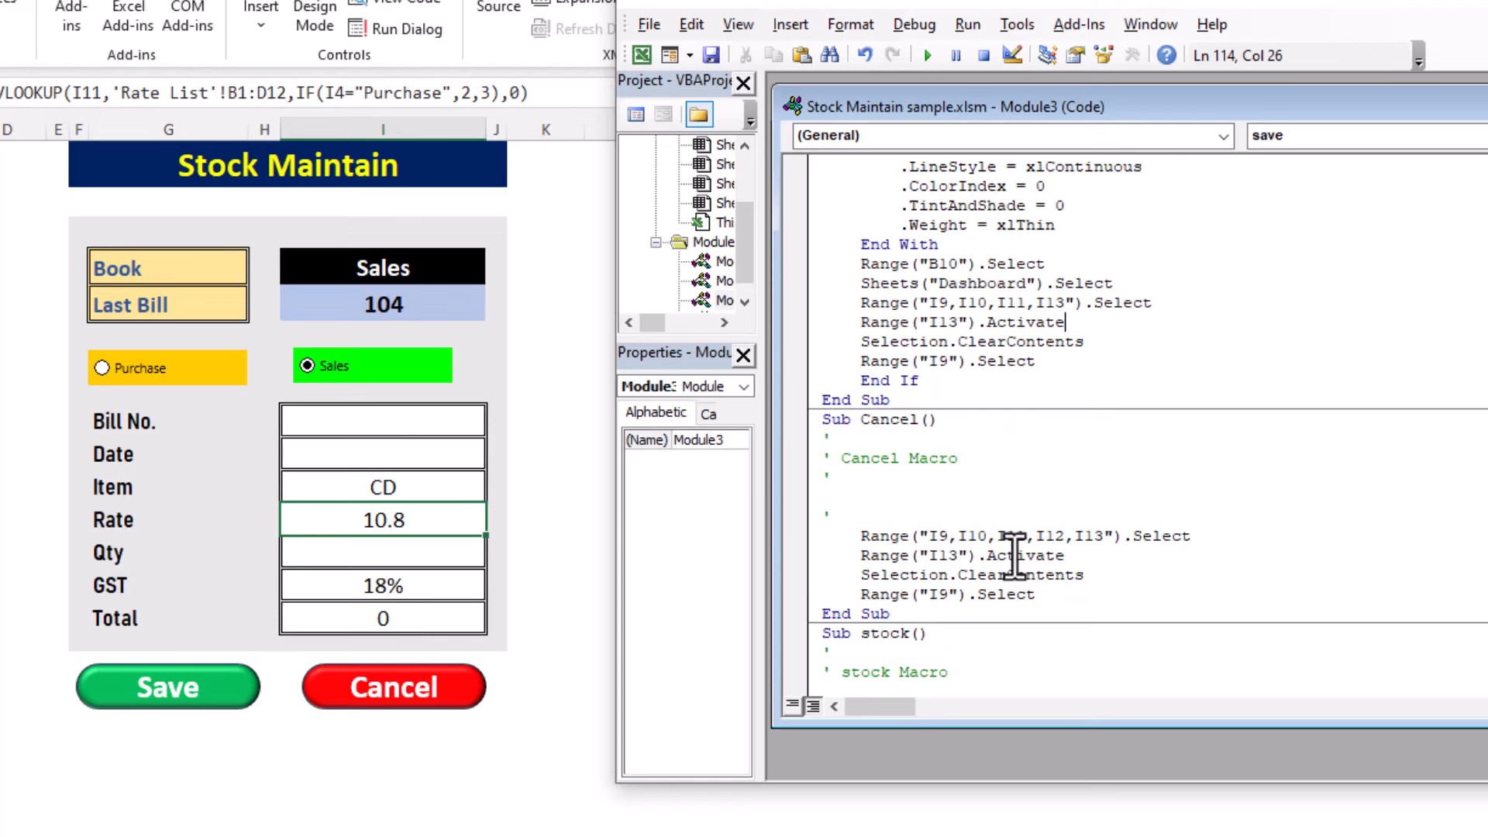
scroll(1013, 555, "up", 3)
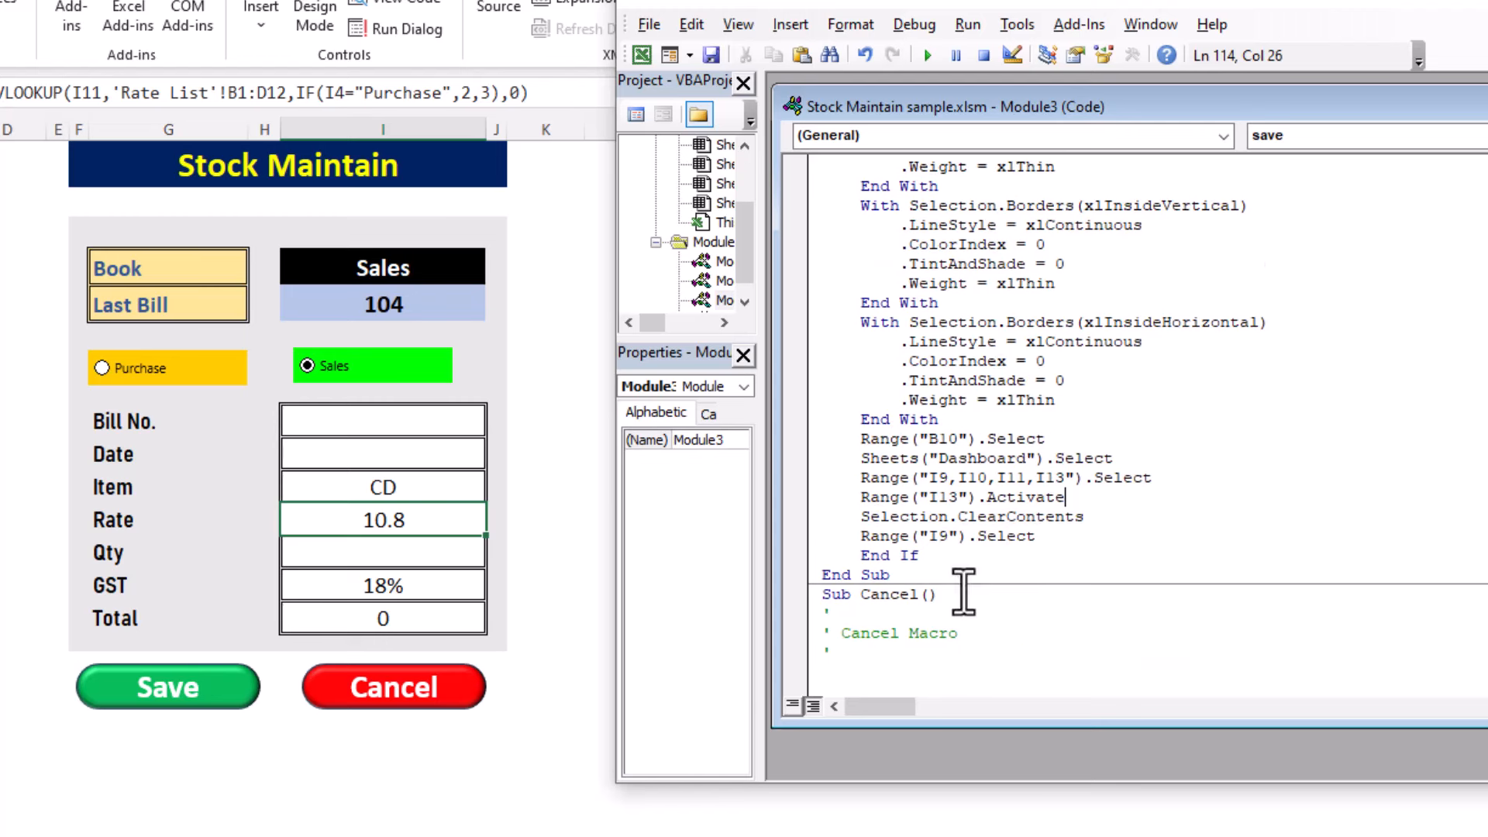
scroll(988, 523, "down", 3)
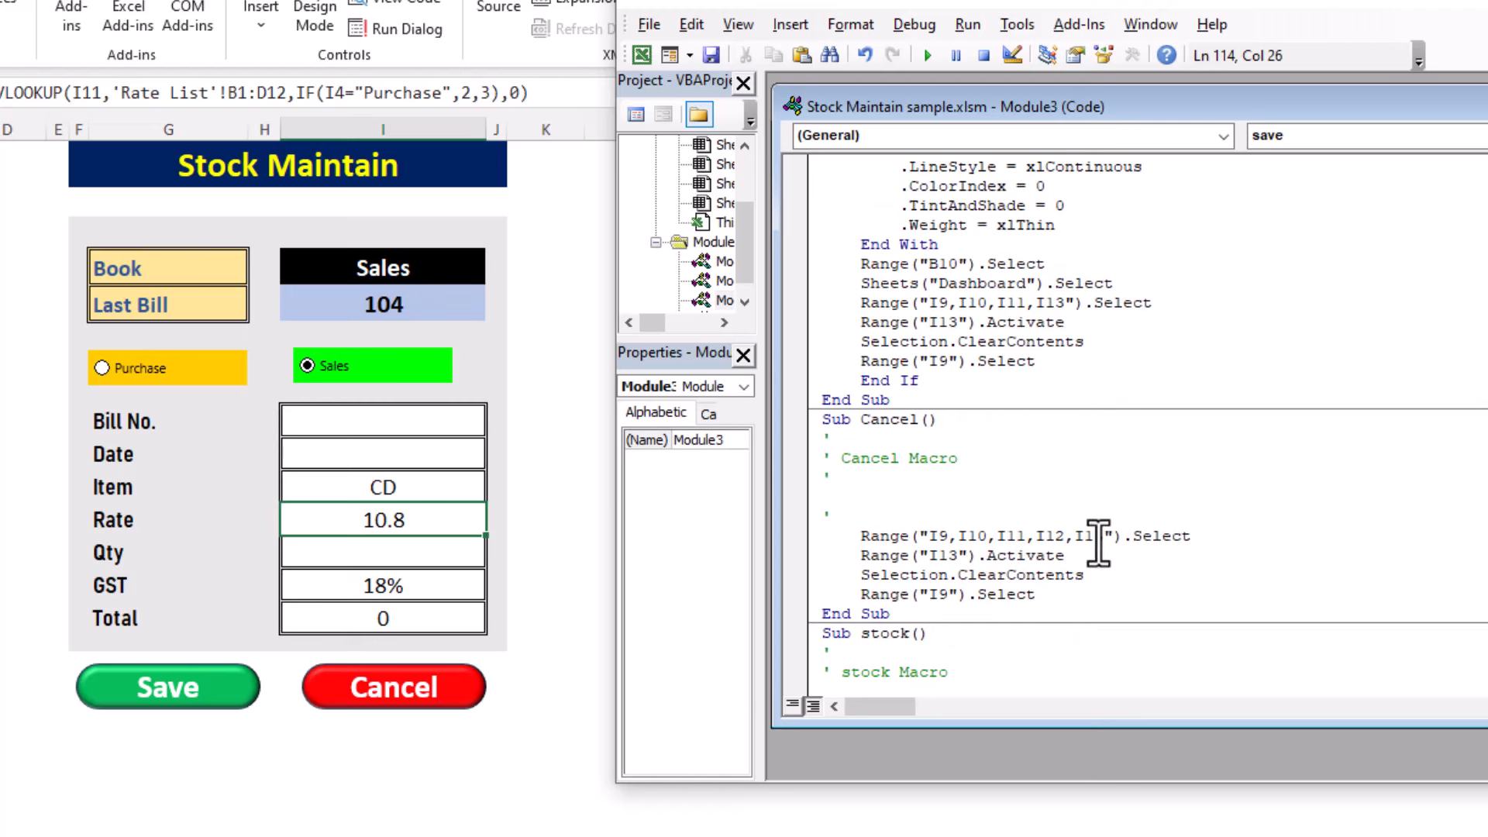
left_click(1064, 535)
key("BackSpace")
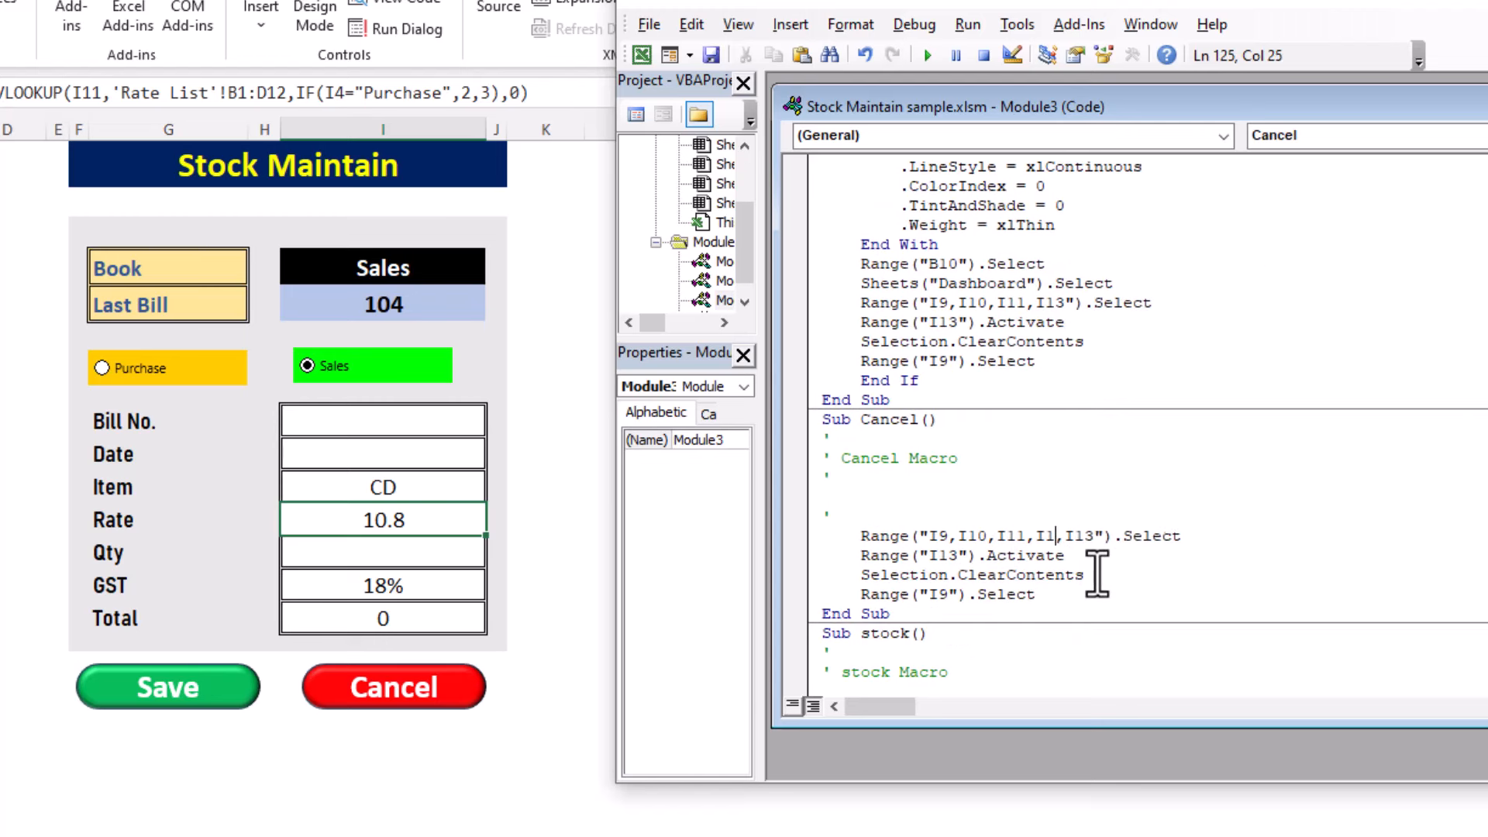
key("BackSpace")
key("BackSpace")
key("BackSpace")
left_click(1183, 552)
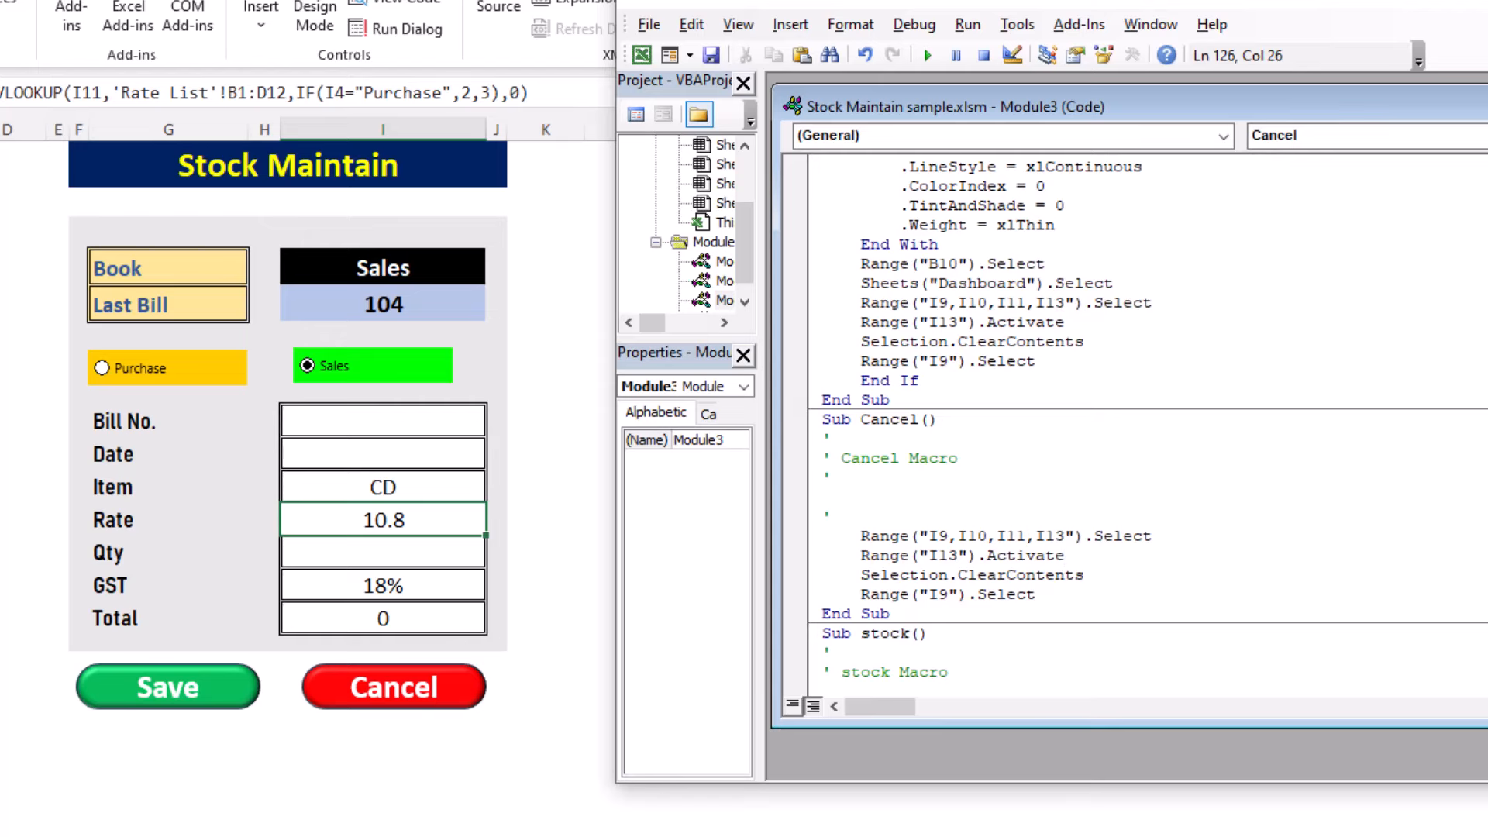
Step: Return to the dashboard worksheet and run the form's Cancel macro to test the edited code
key("alt+F11")
left_click(715, 547)
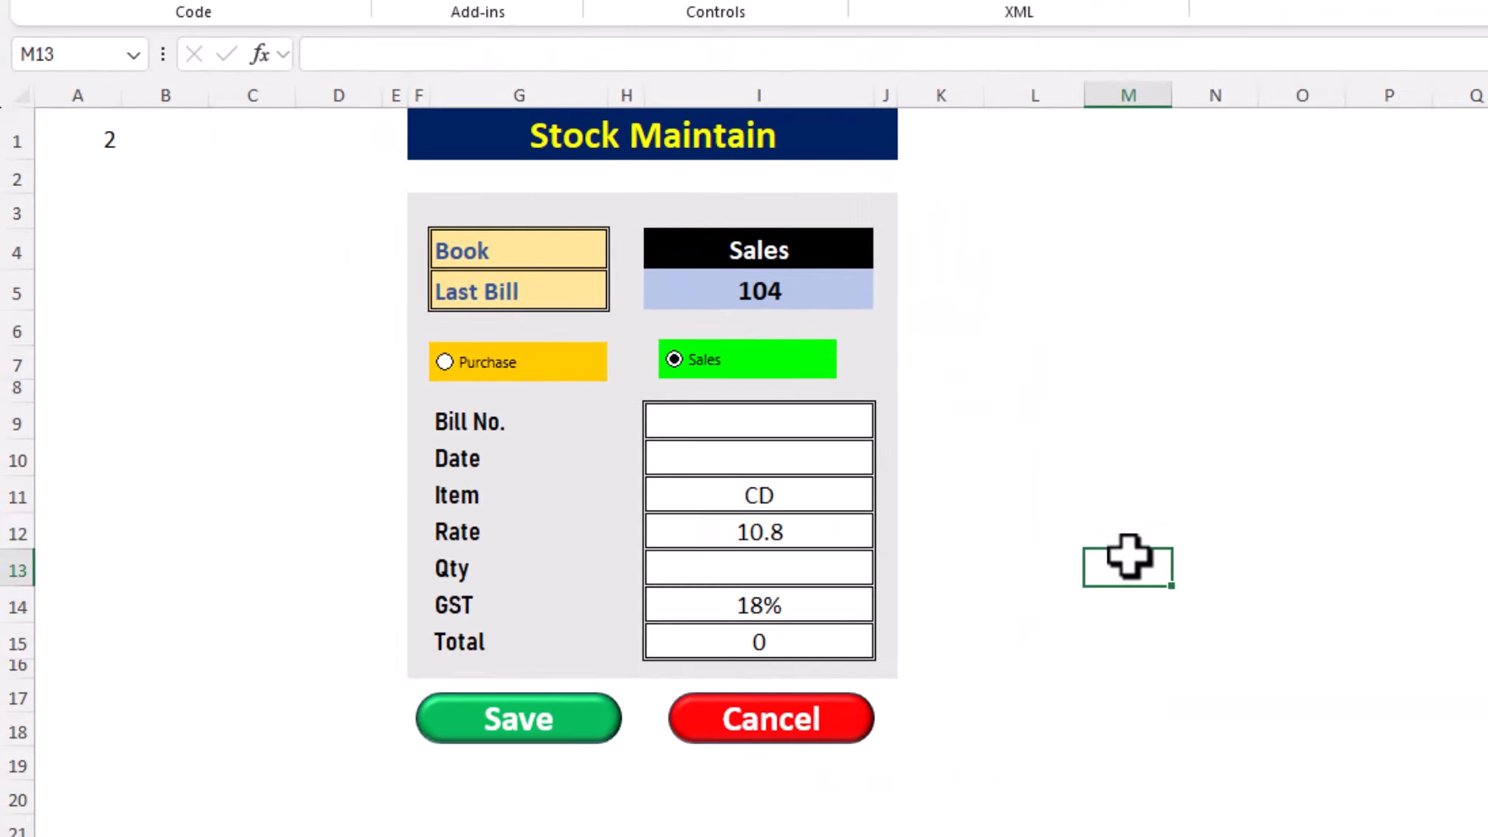
left_click(798, 719)
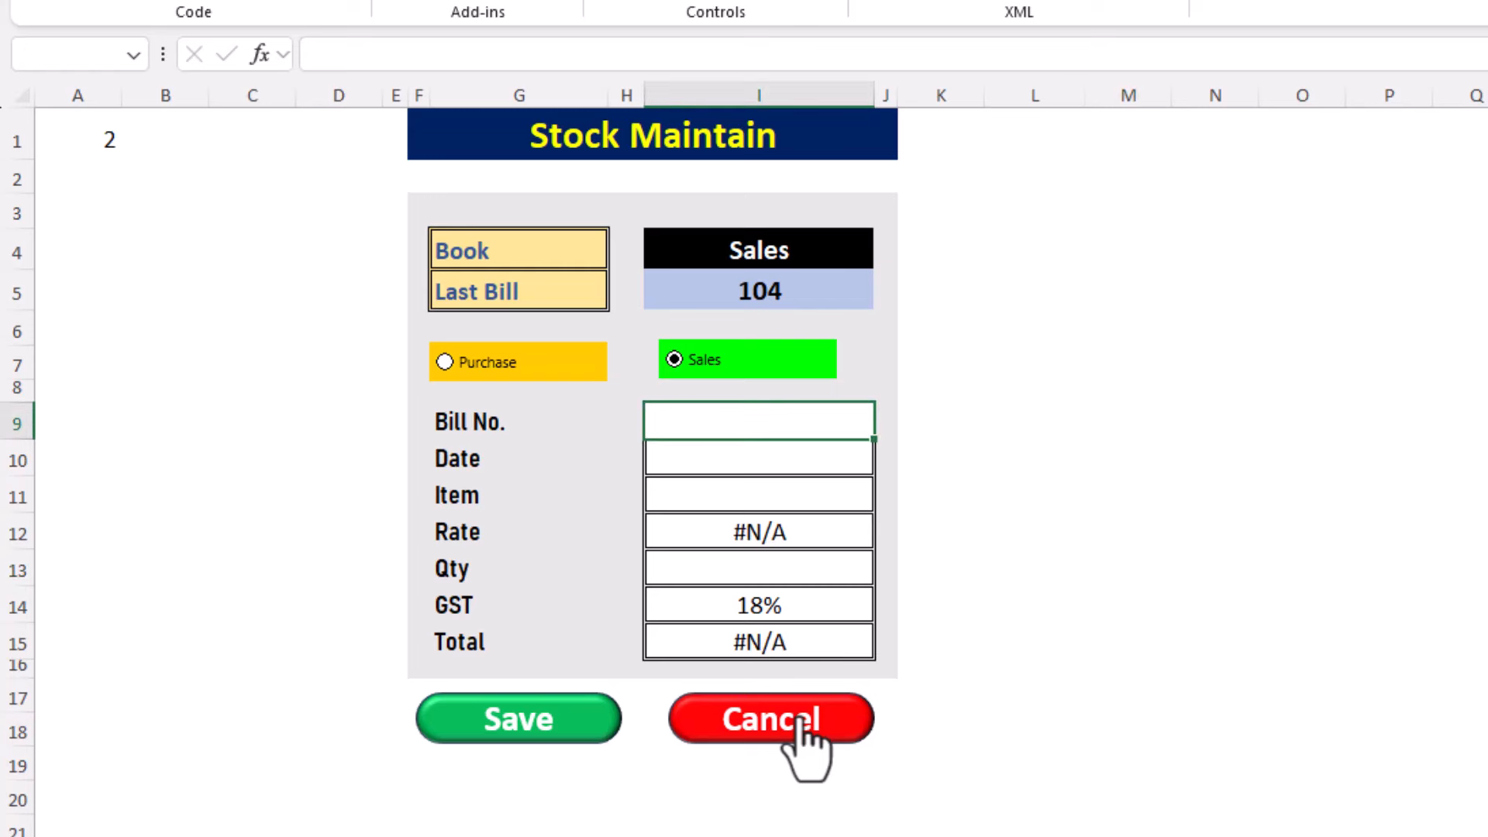
Step: Wrap the Rate VLOOKUP in cell I12 in IFERROR with "" as the value for errors
left_click(749, 530)
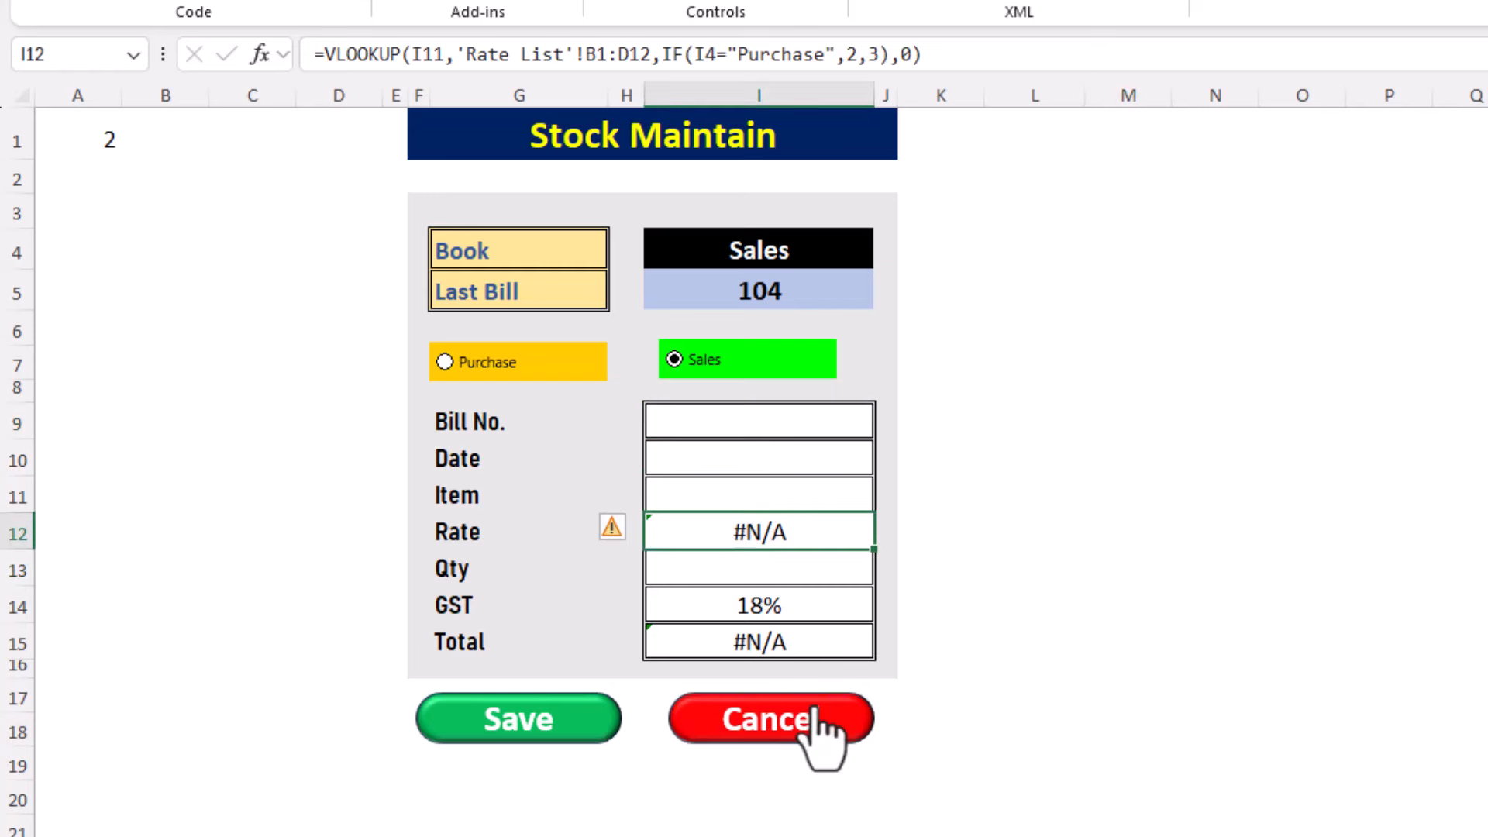
double_click(813, 542)
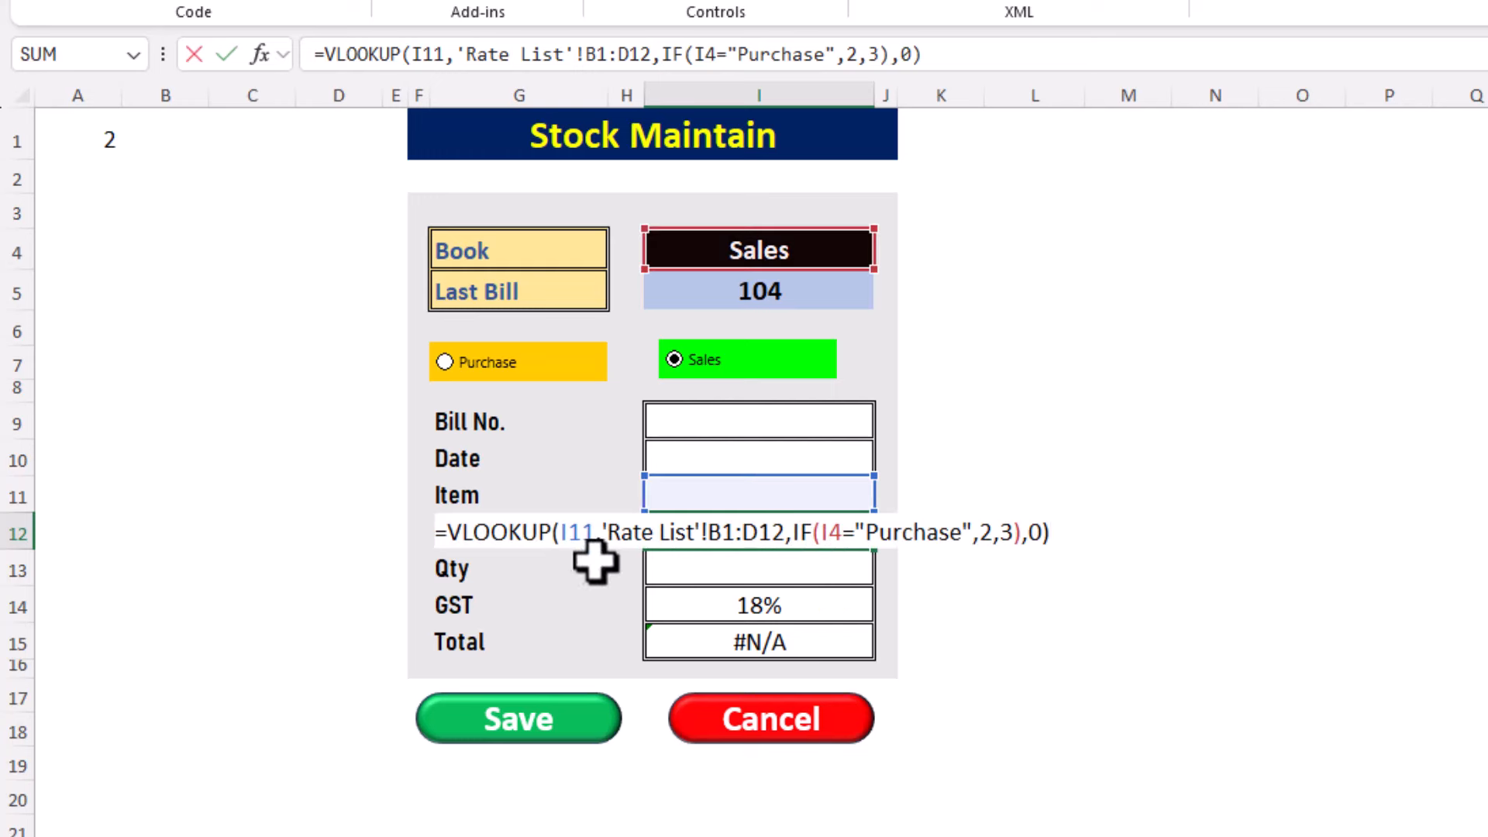
type("iferror")
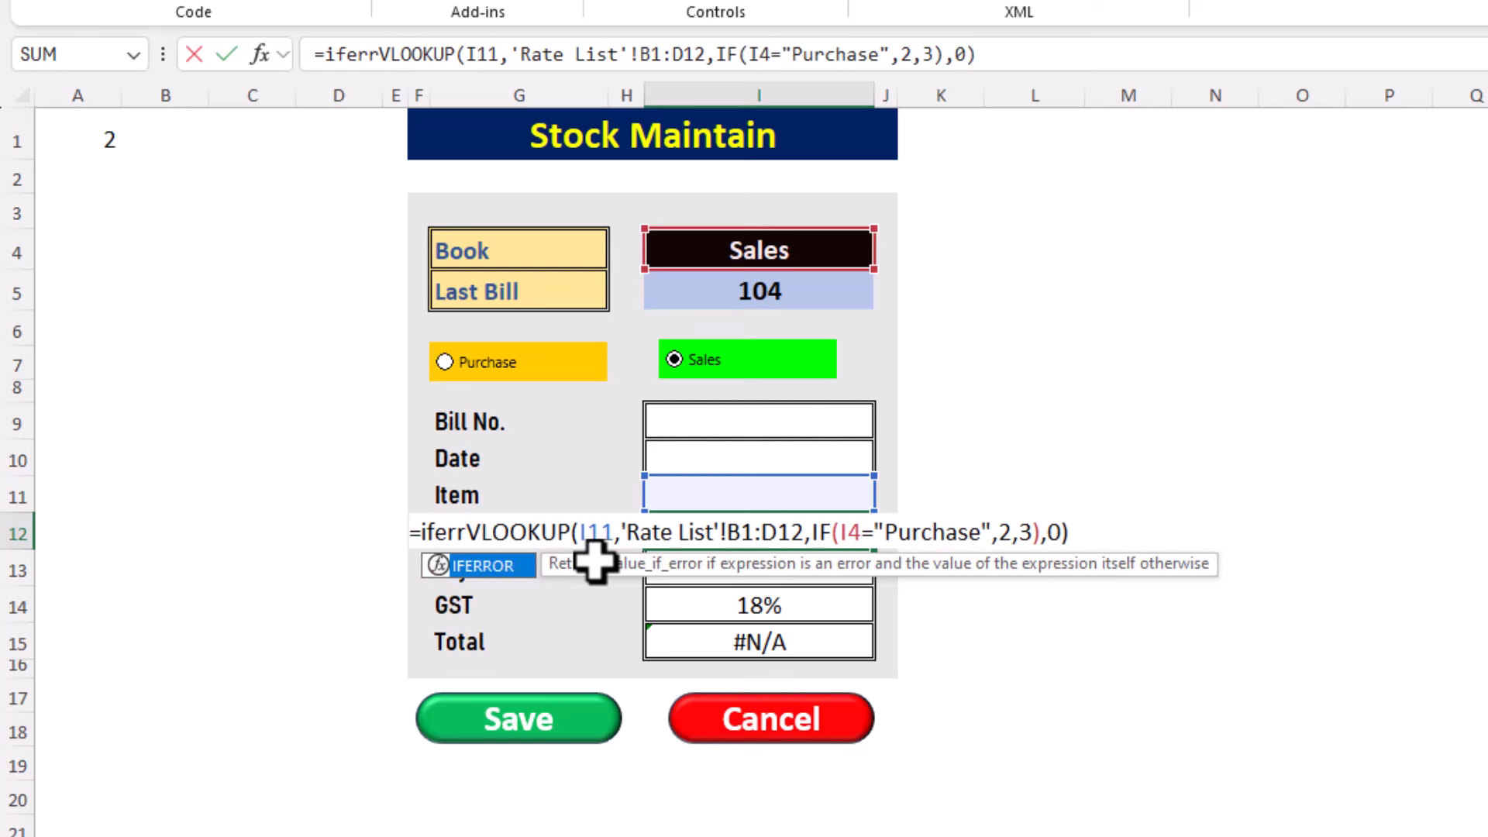
type("(")
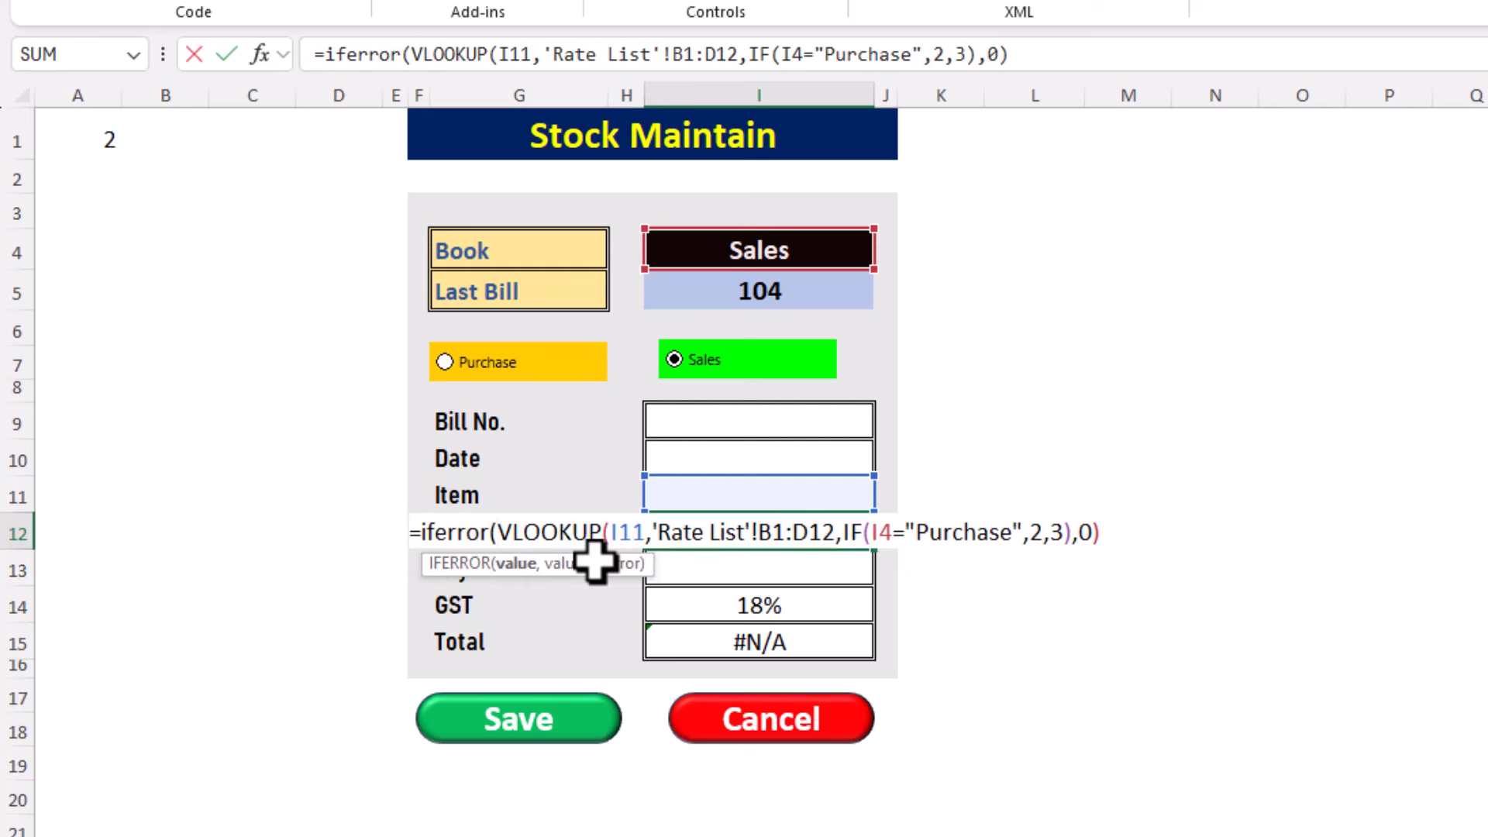
left_click(1116, 532)
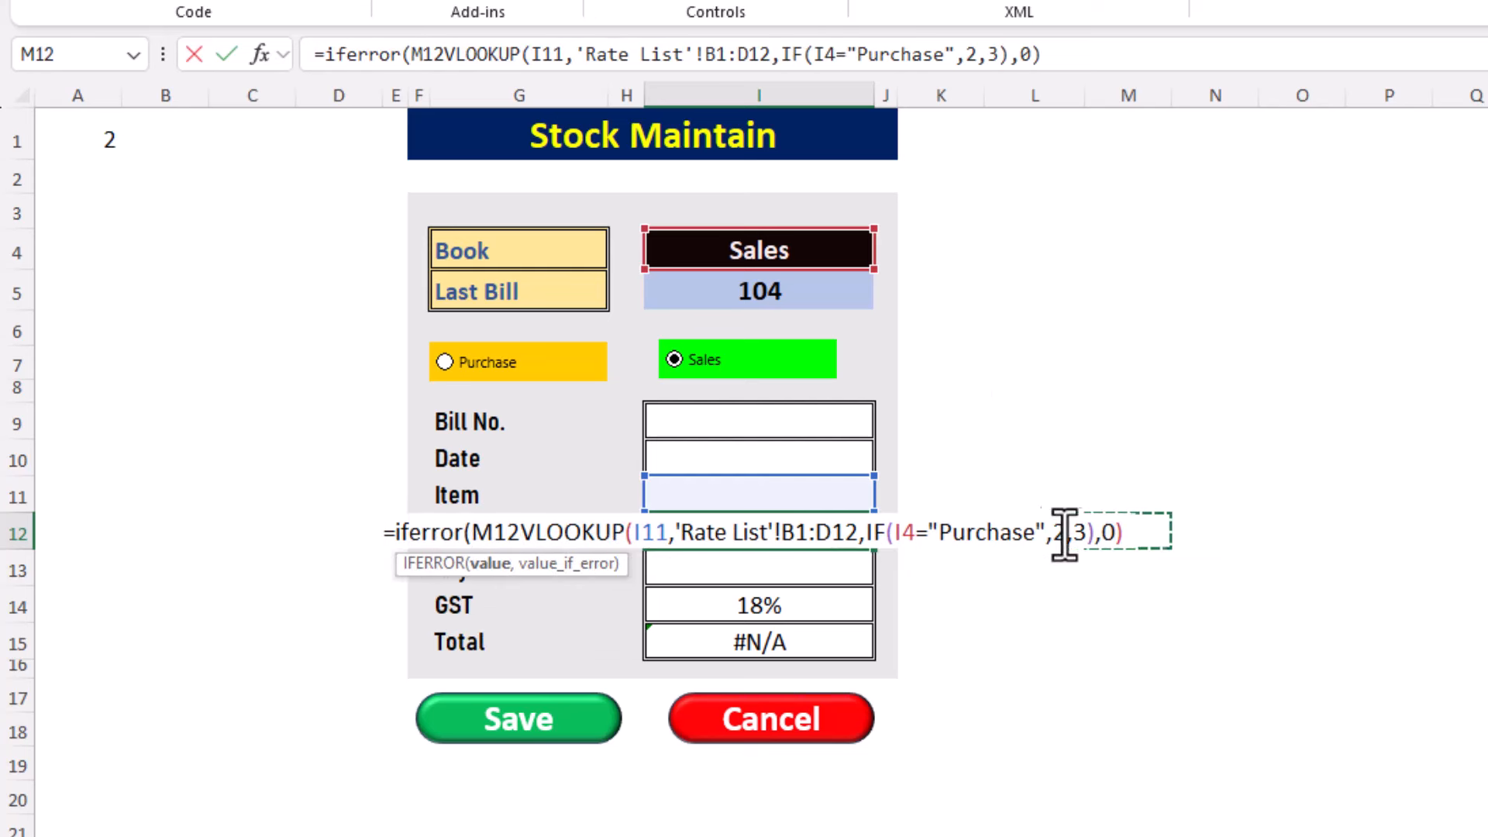
key("BackSpace")
key("BackSpace")
key("BackSpace")
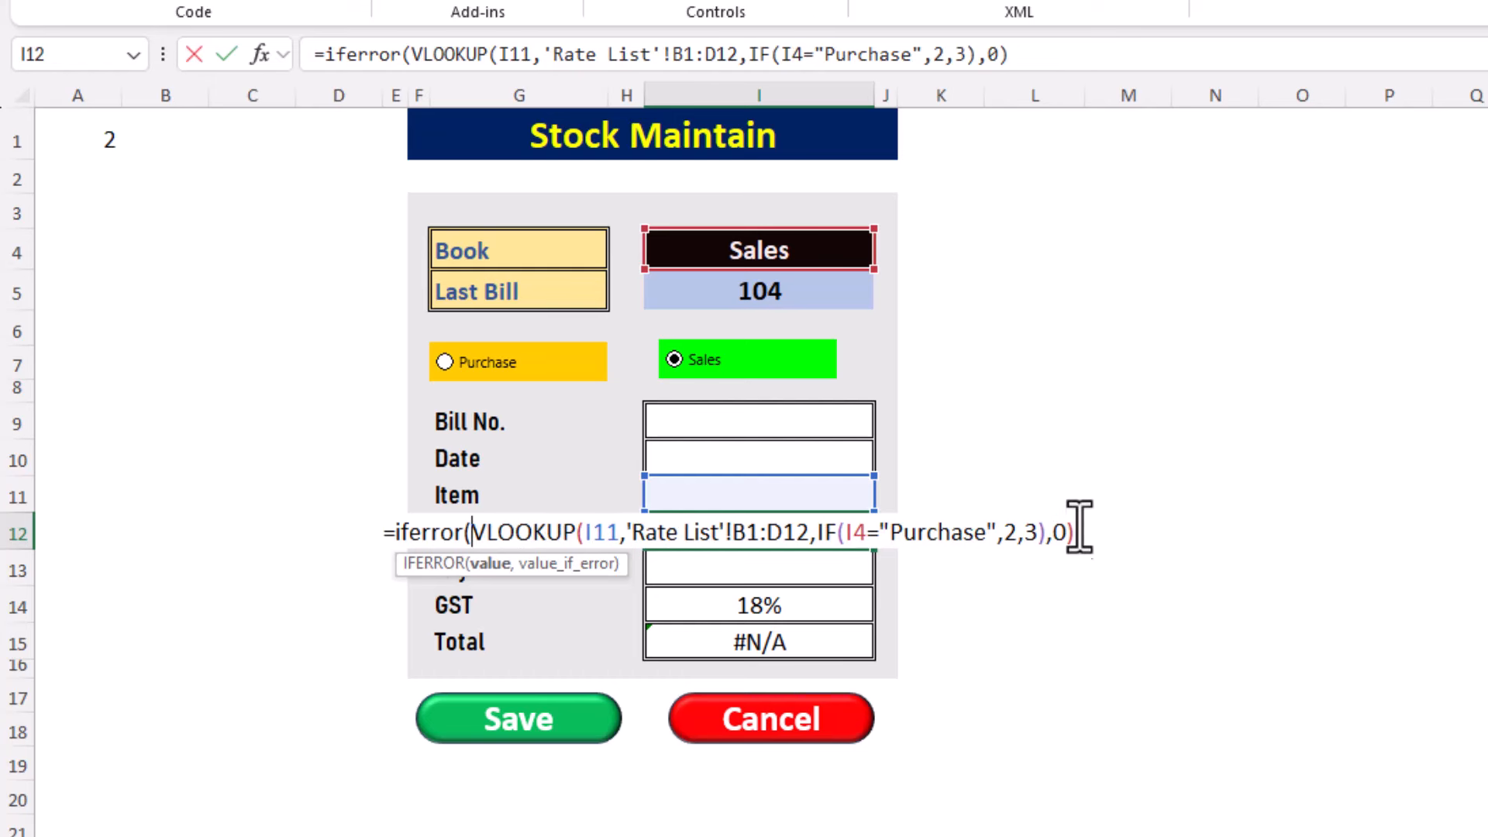
left_click(1078, 530)
type(",")
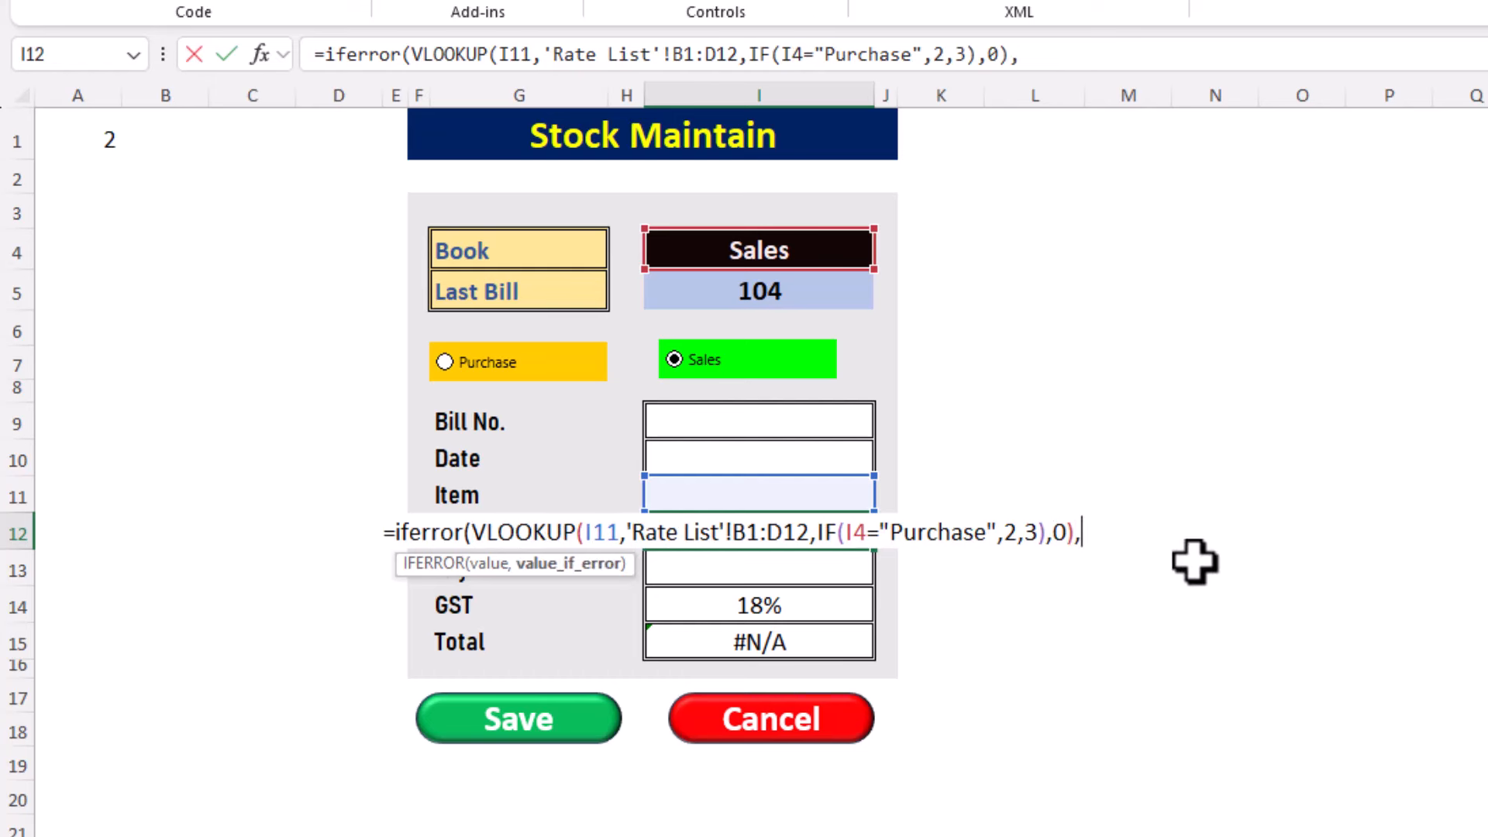
type("\"\")")
key("Return")
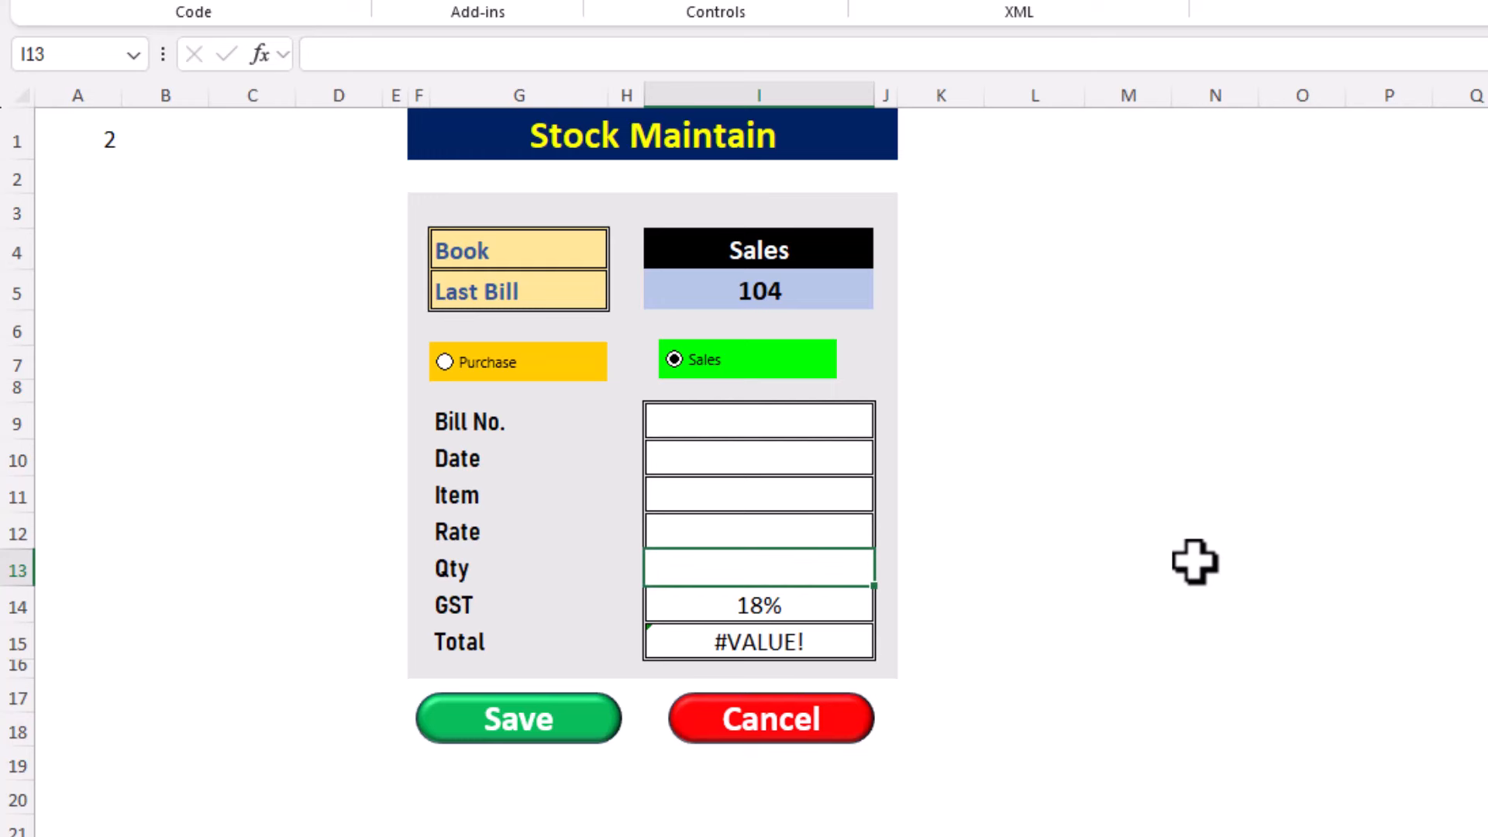
left_click(780, 640)
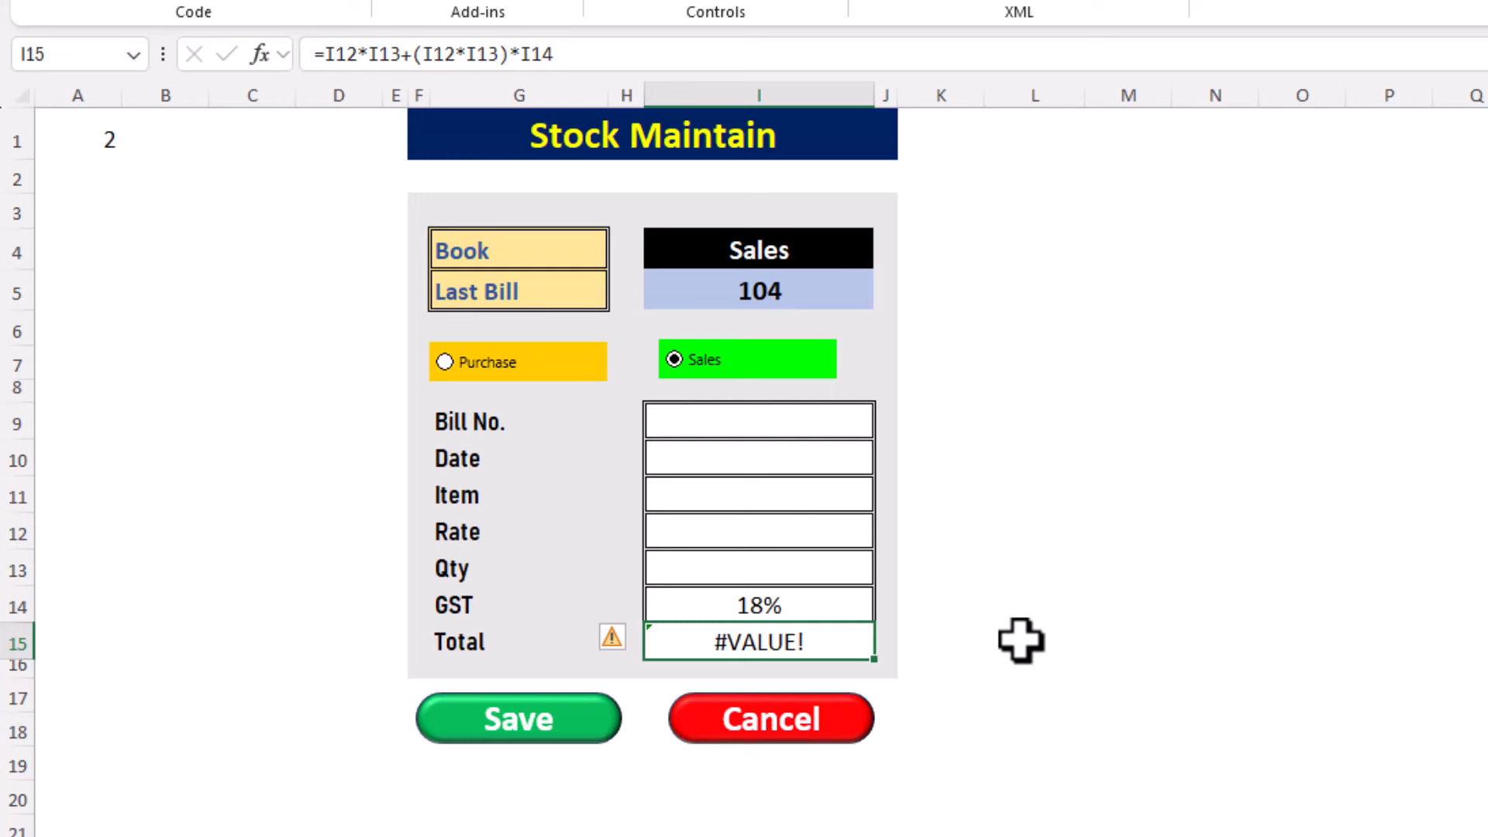
double_click(802, 655)
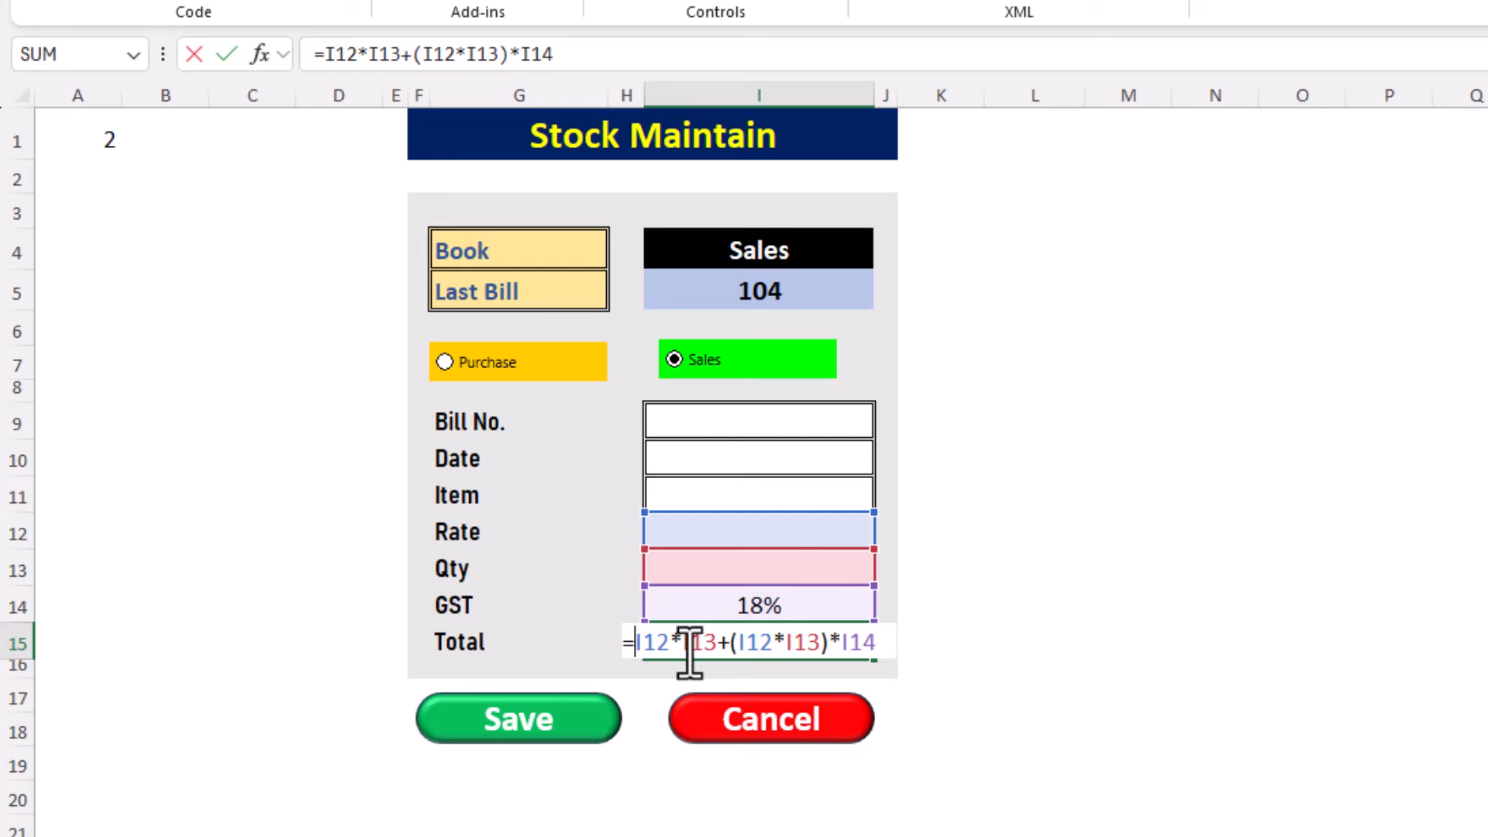
type("if")
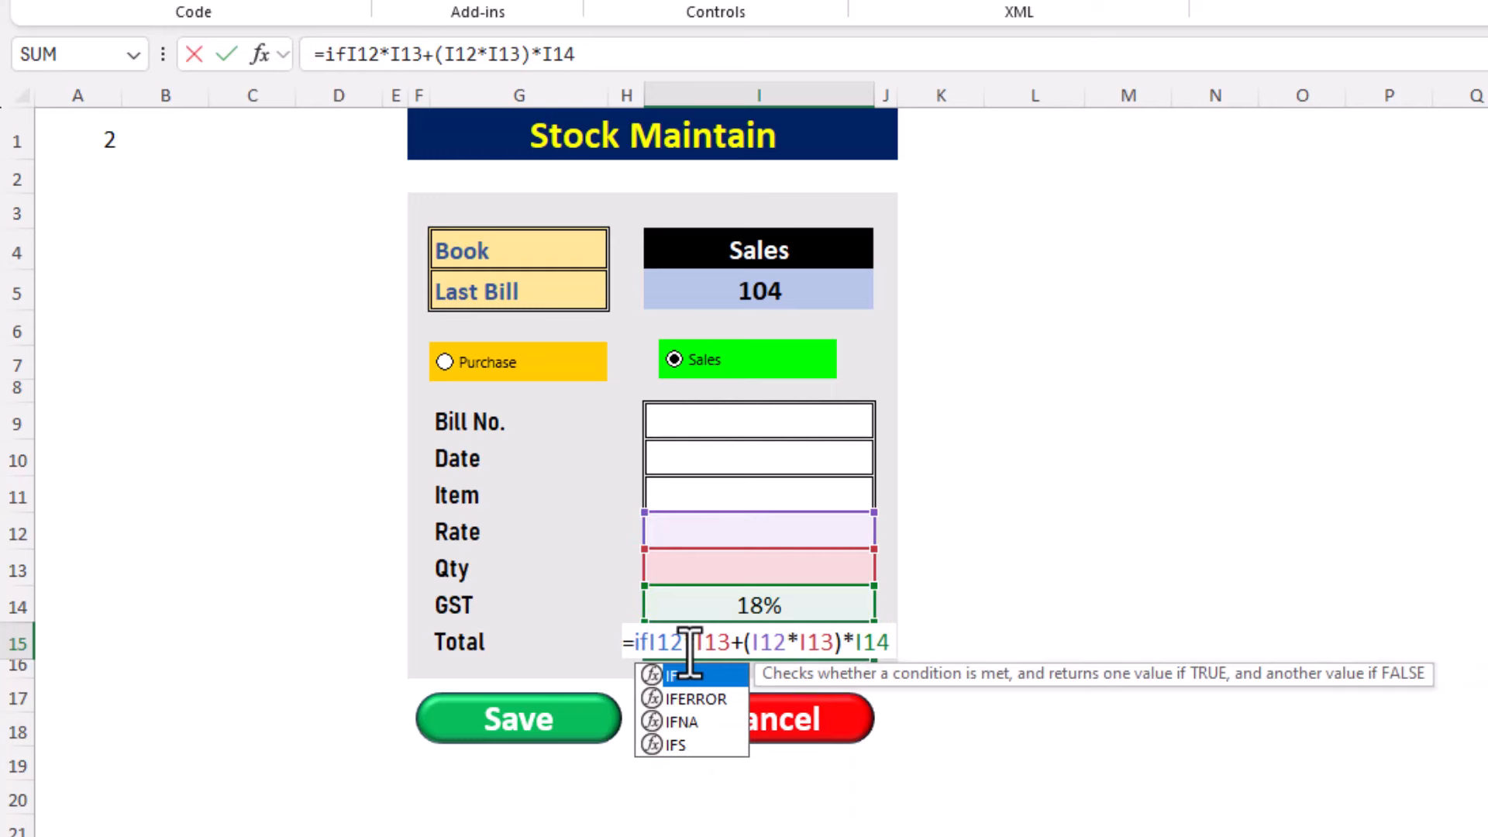
key("Escape")
key("Escape")
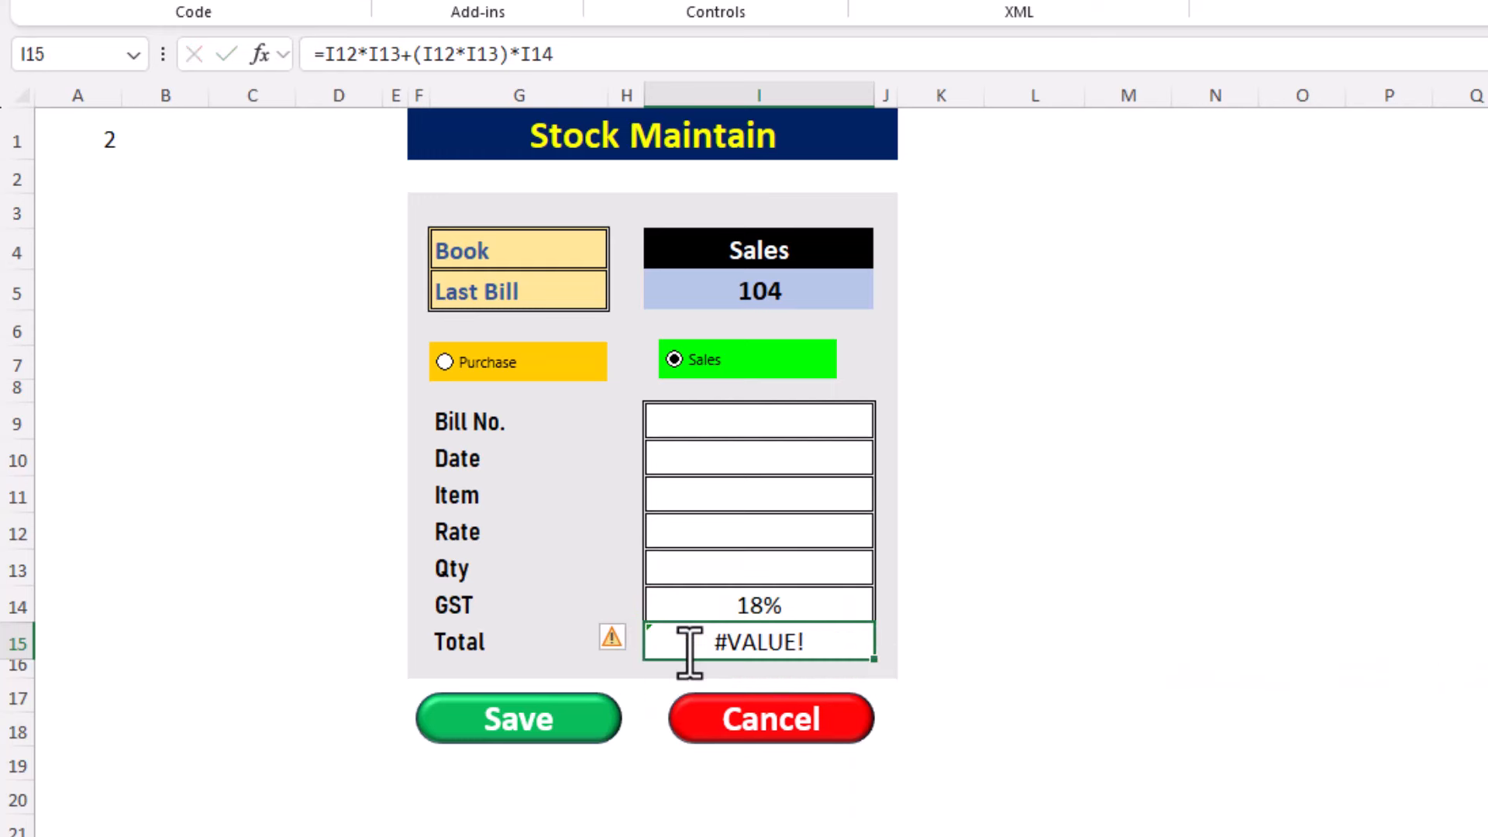
left_click(1020, 619)
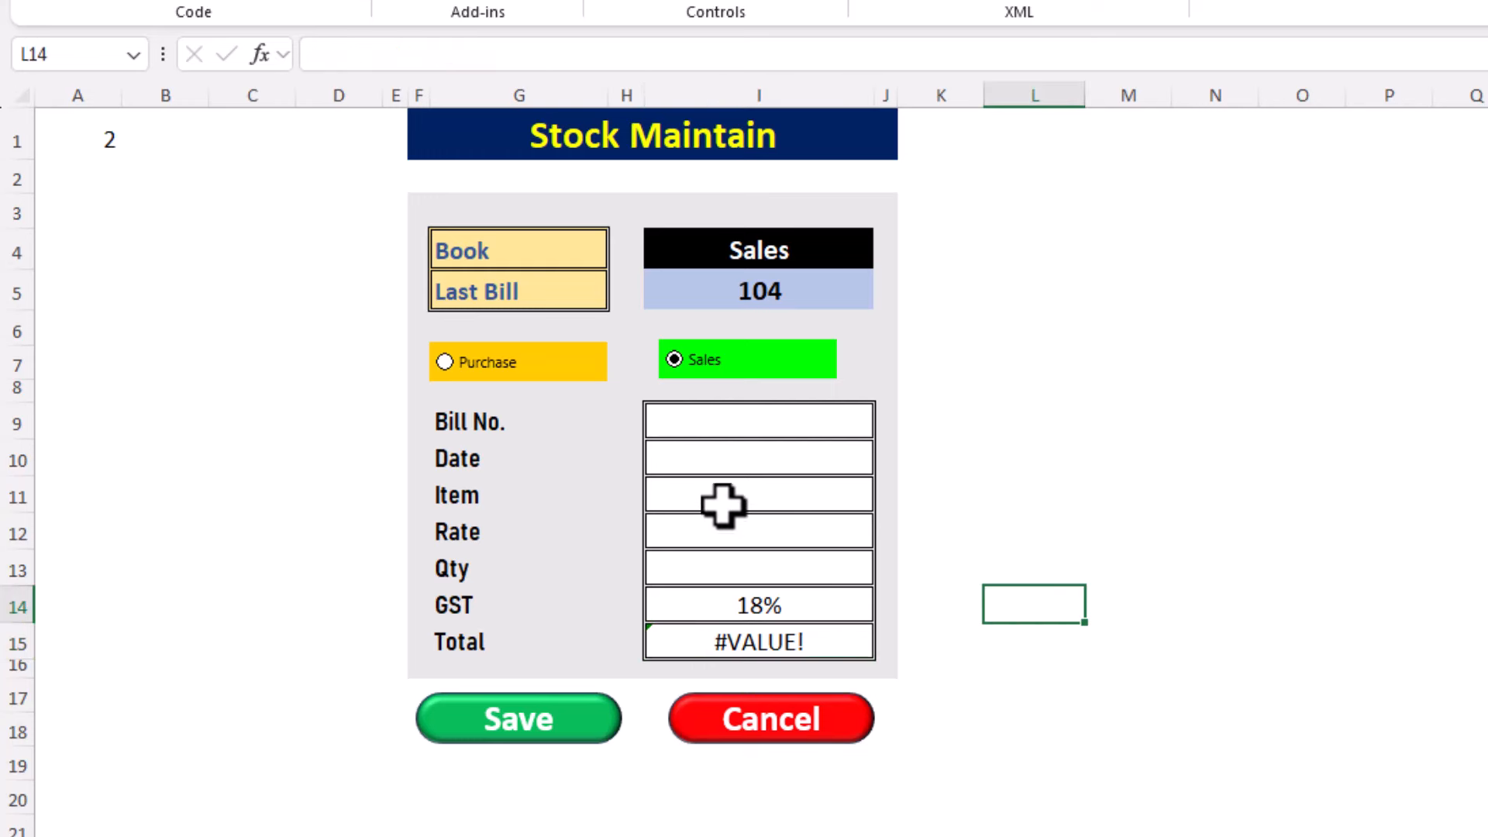
left_click(727, 566)
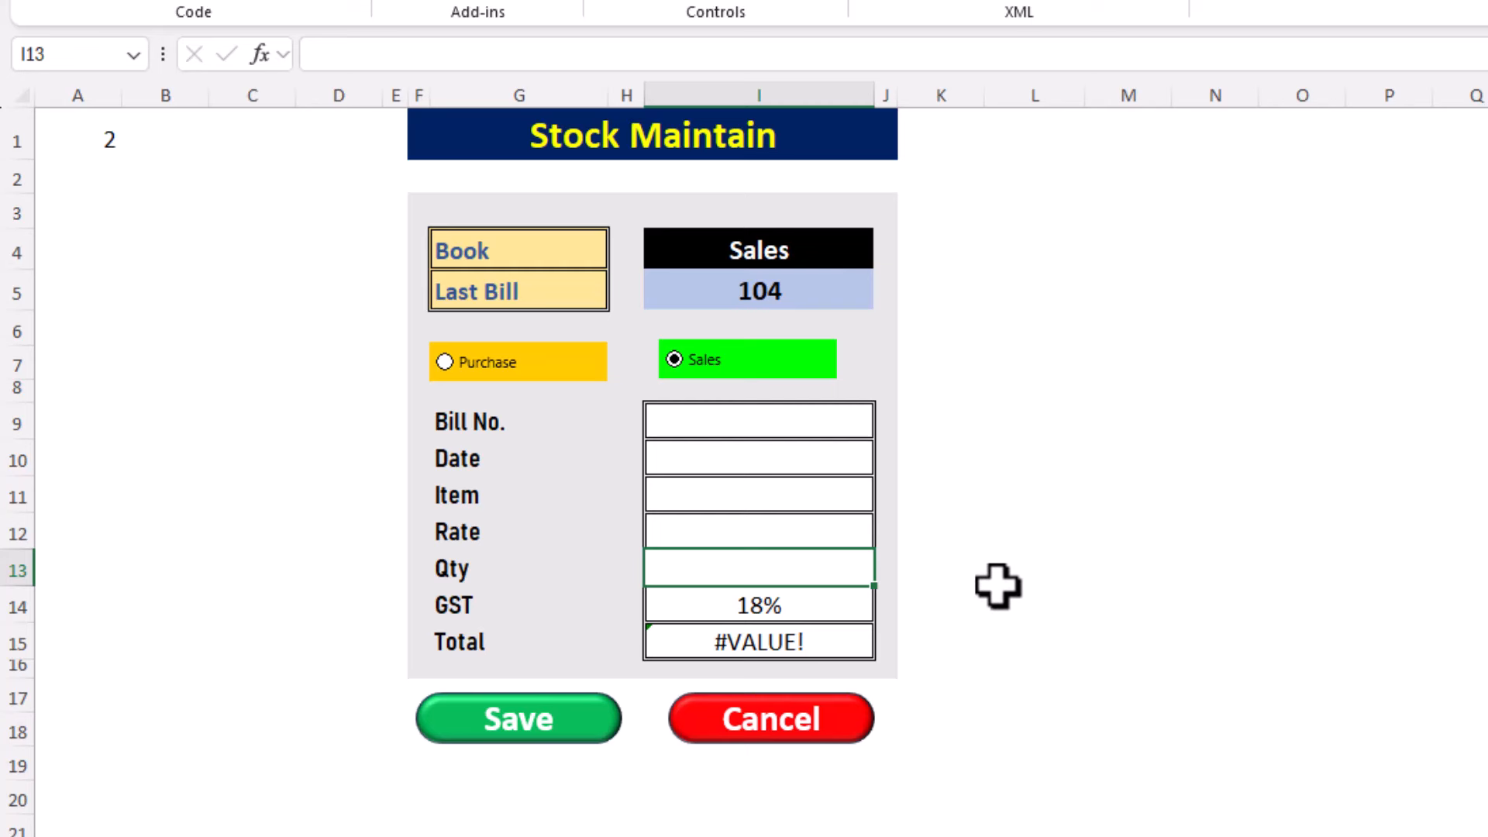
left_click(765, 650)
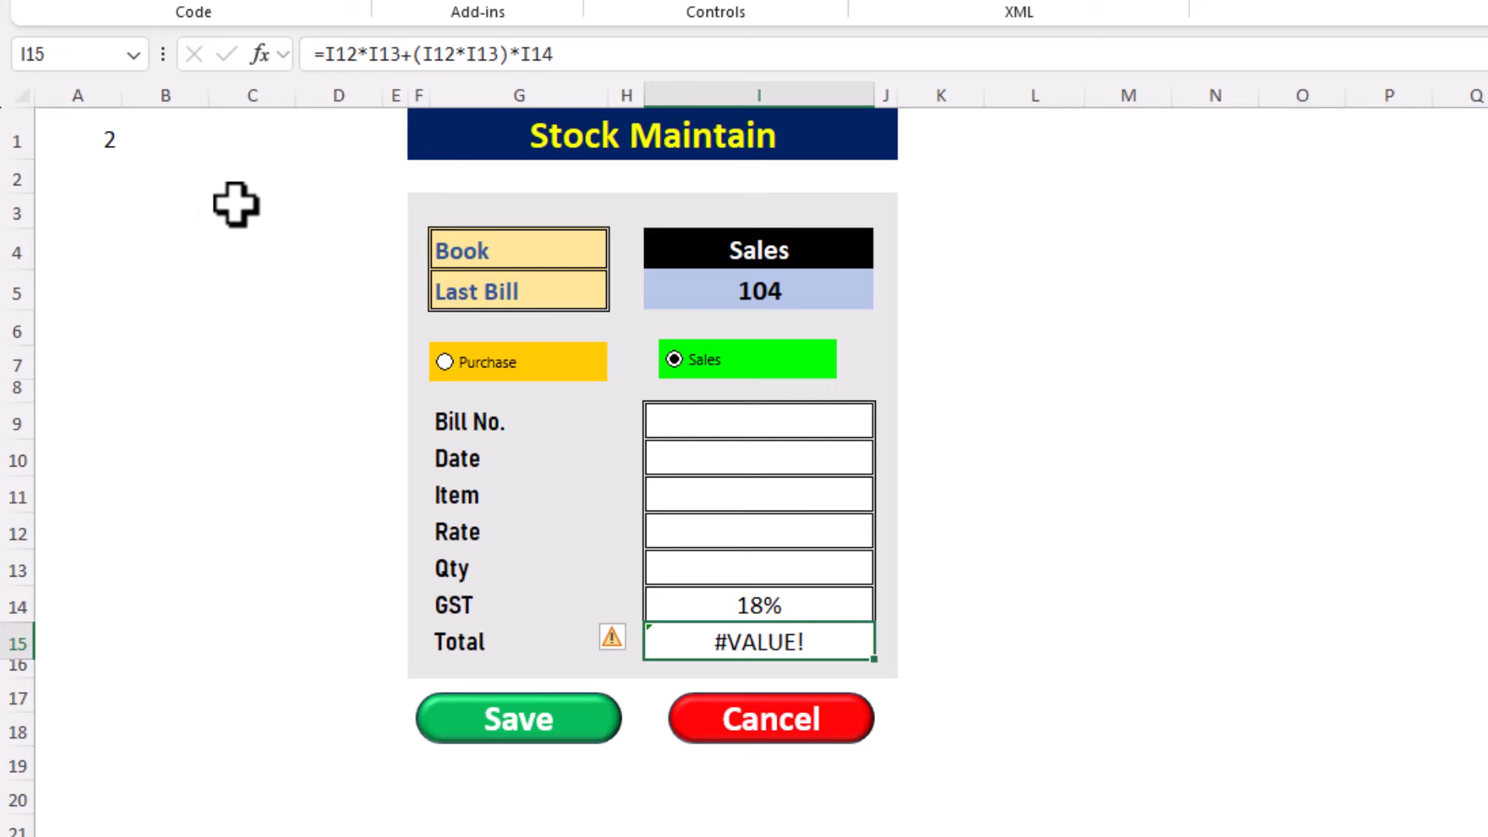
Step: In cell B3, look up the Item from I11 in Stock!$B$4:$E$30 with VLOOKUP, returning column 4 with an exact match (0)
left_click(164, 223)
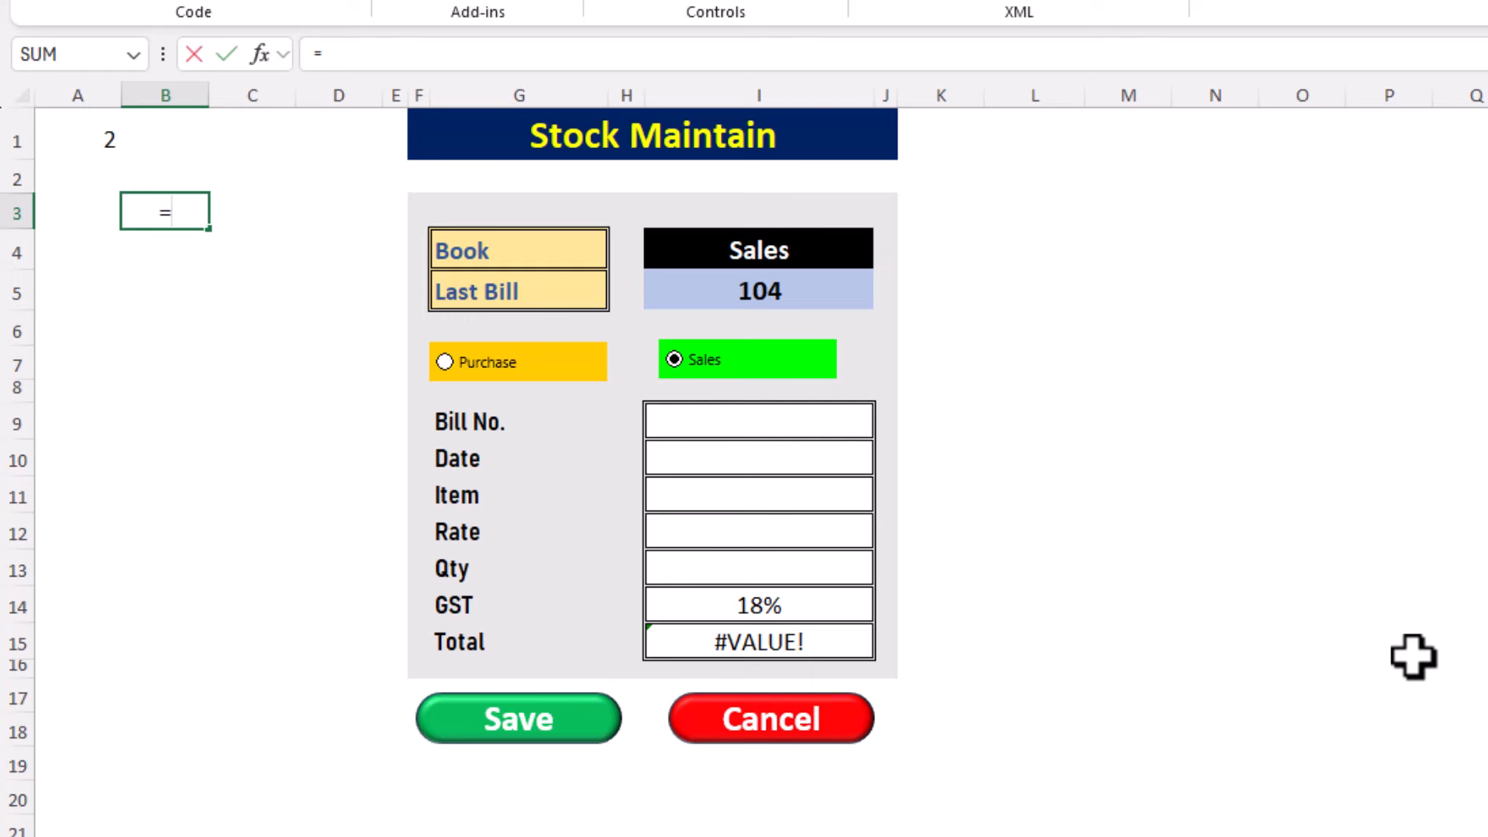
type("=vlookup")
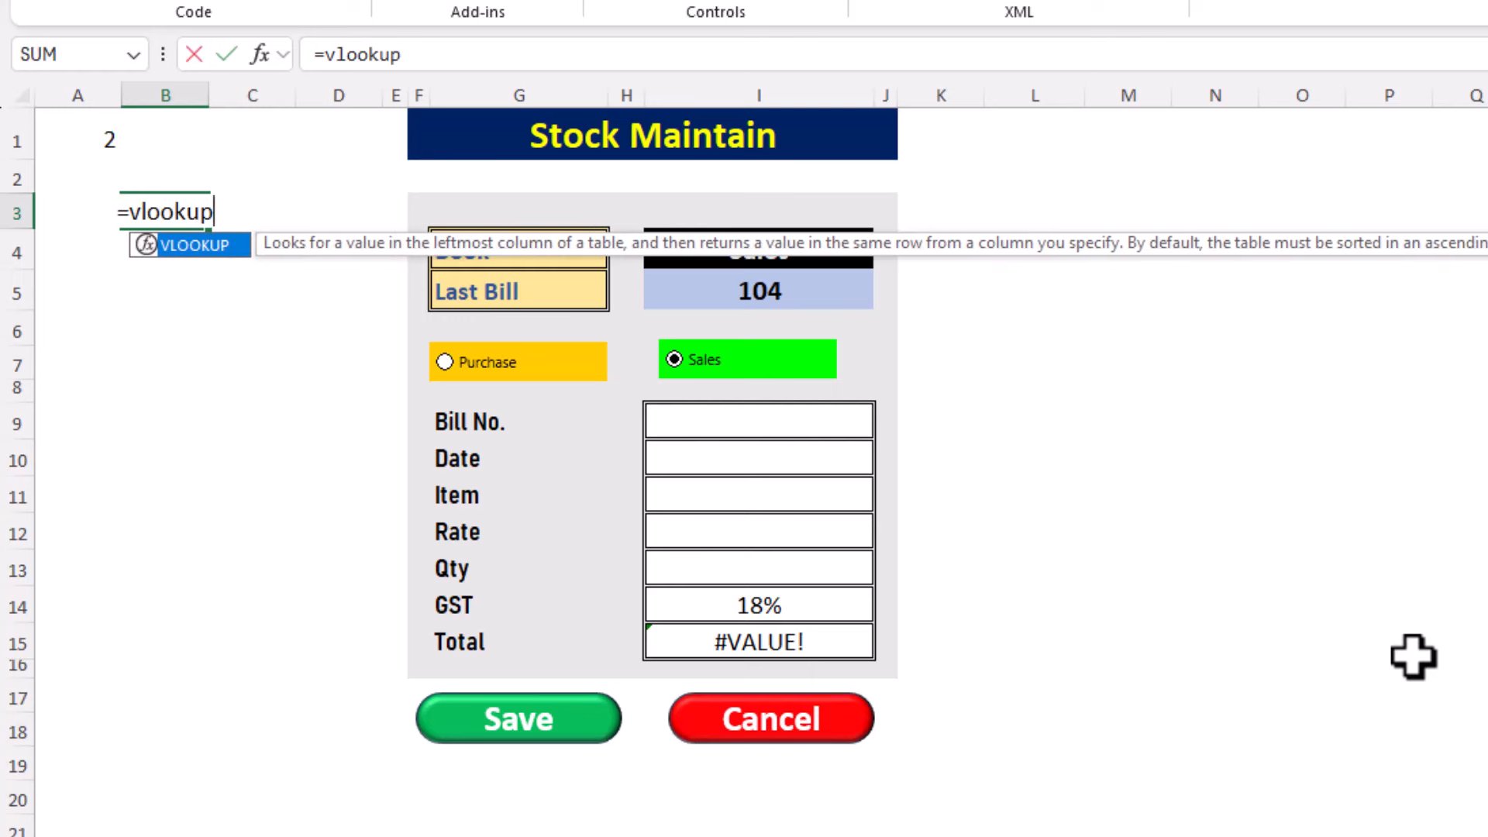
type("(")
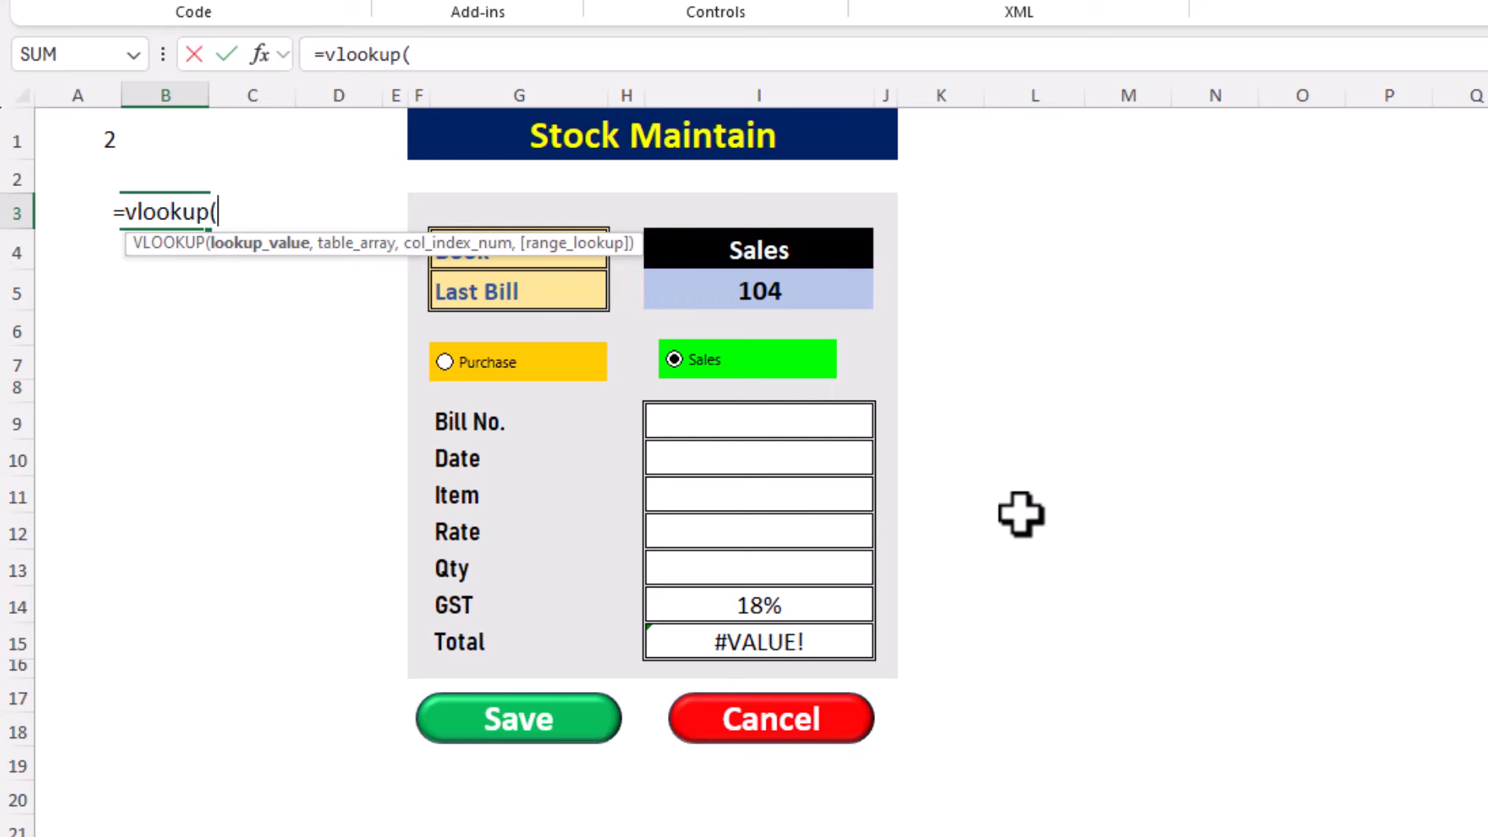
left_click(727, 502)
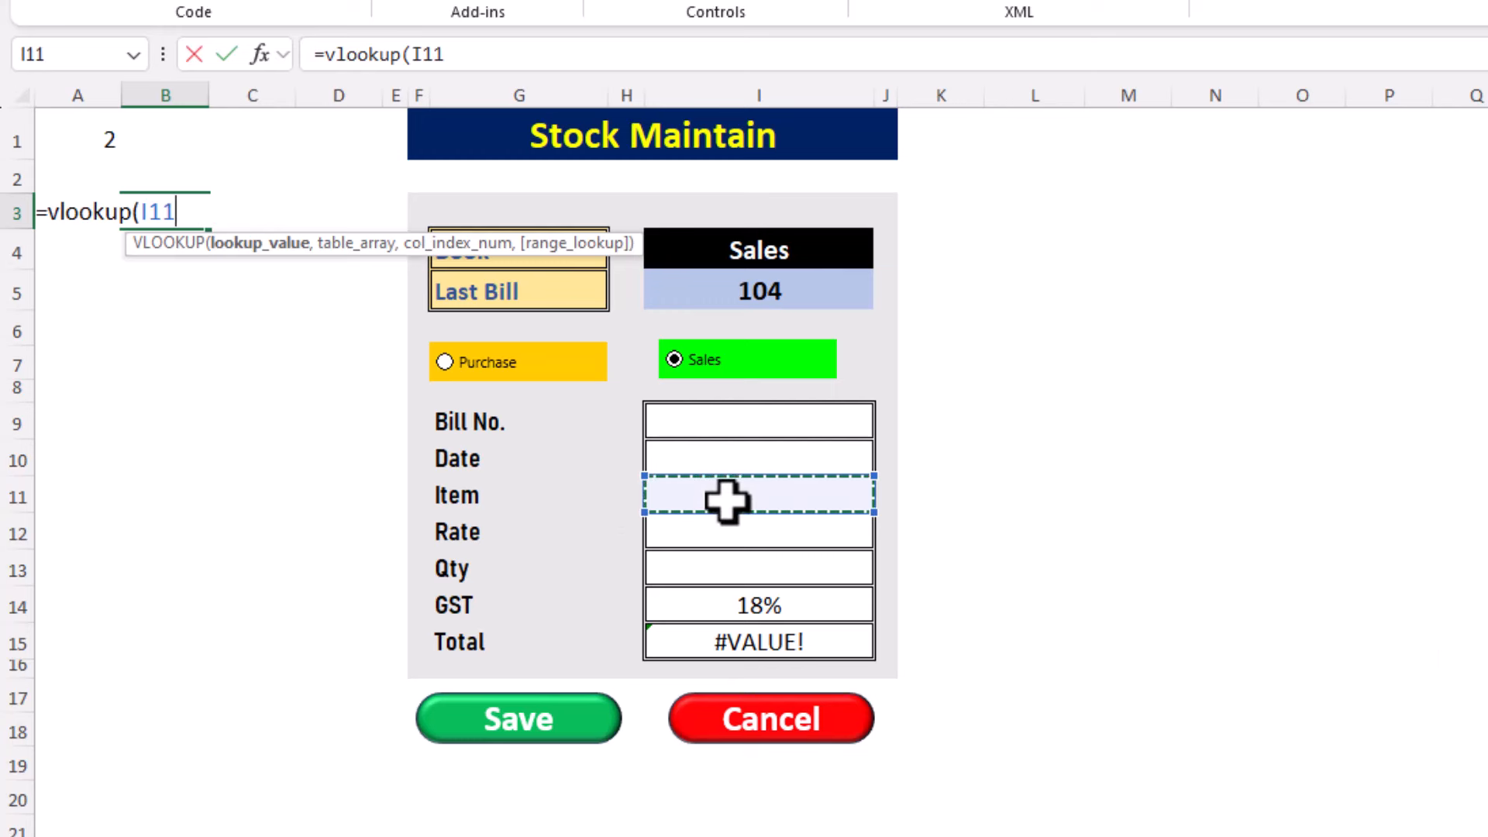
type(",")
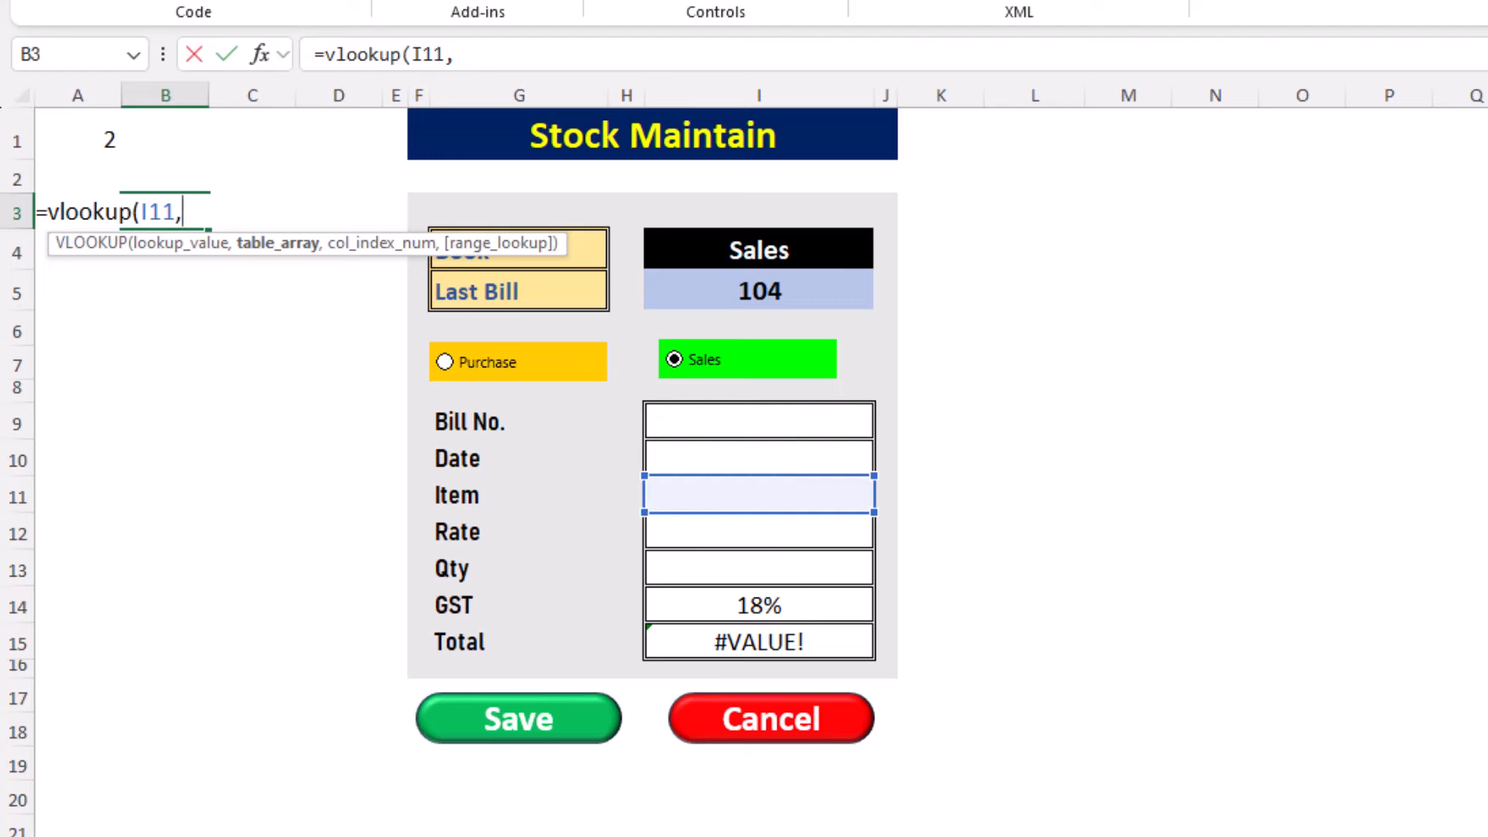
key("ctrl+Page_Down")
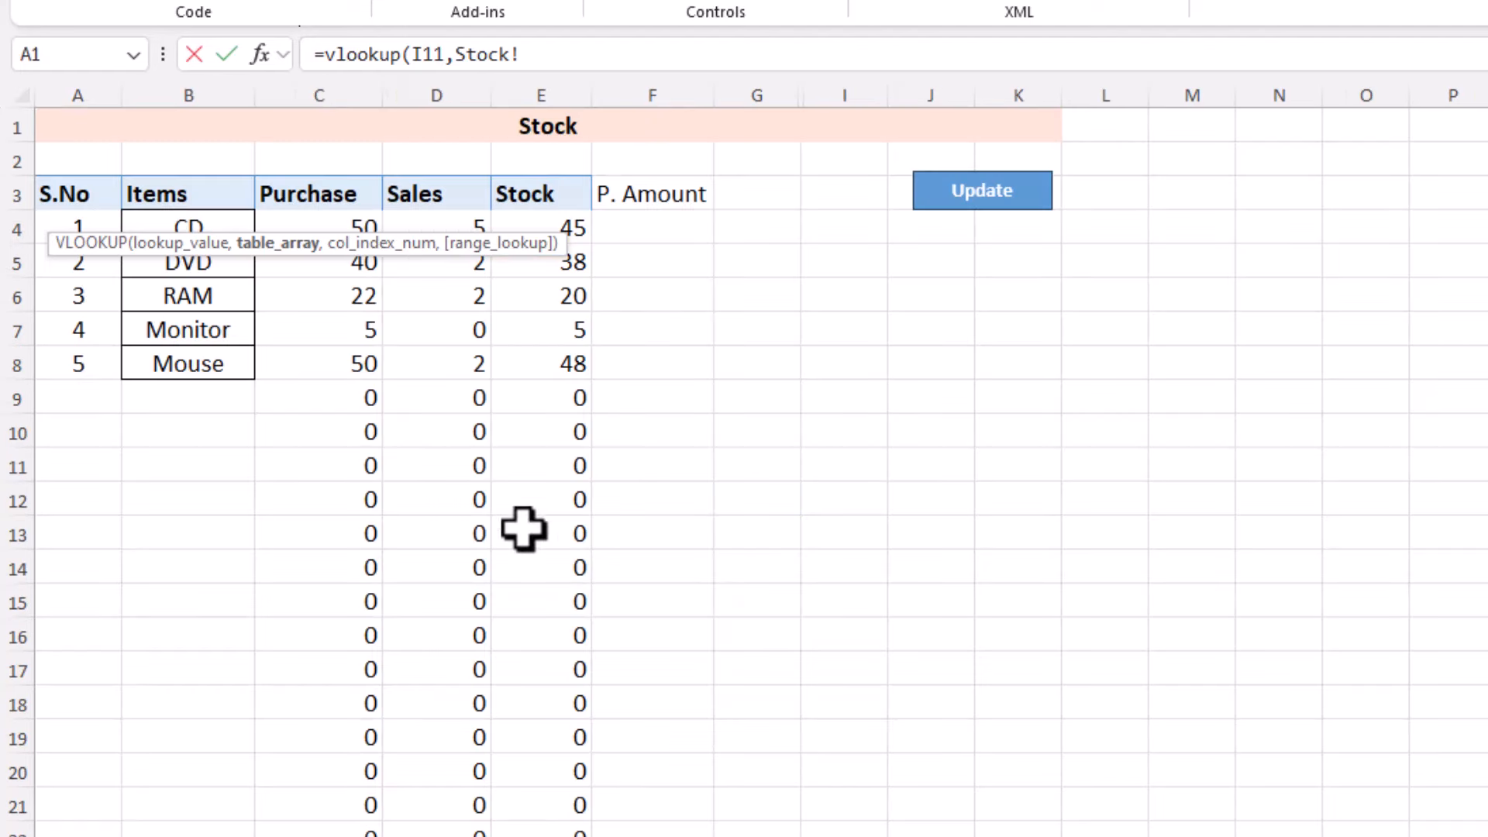
left_click_drag(166, 225, 546, 833)
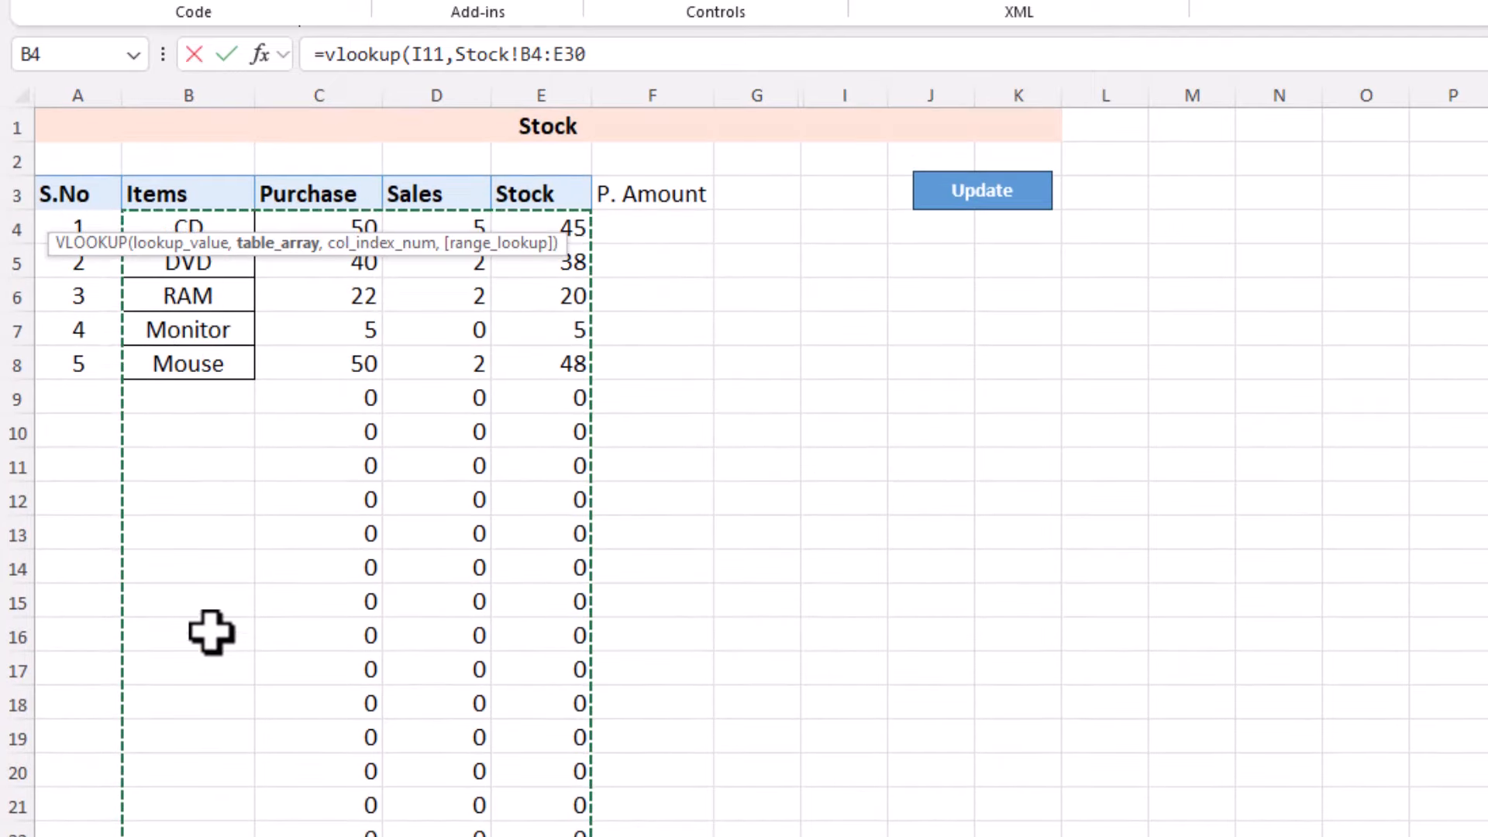
key("F4")
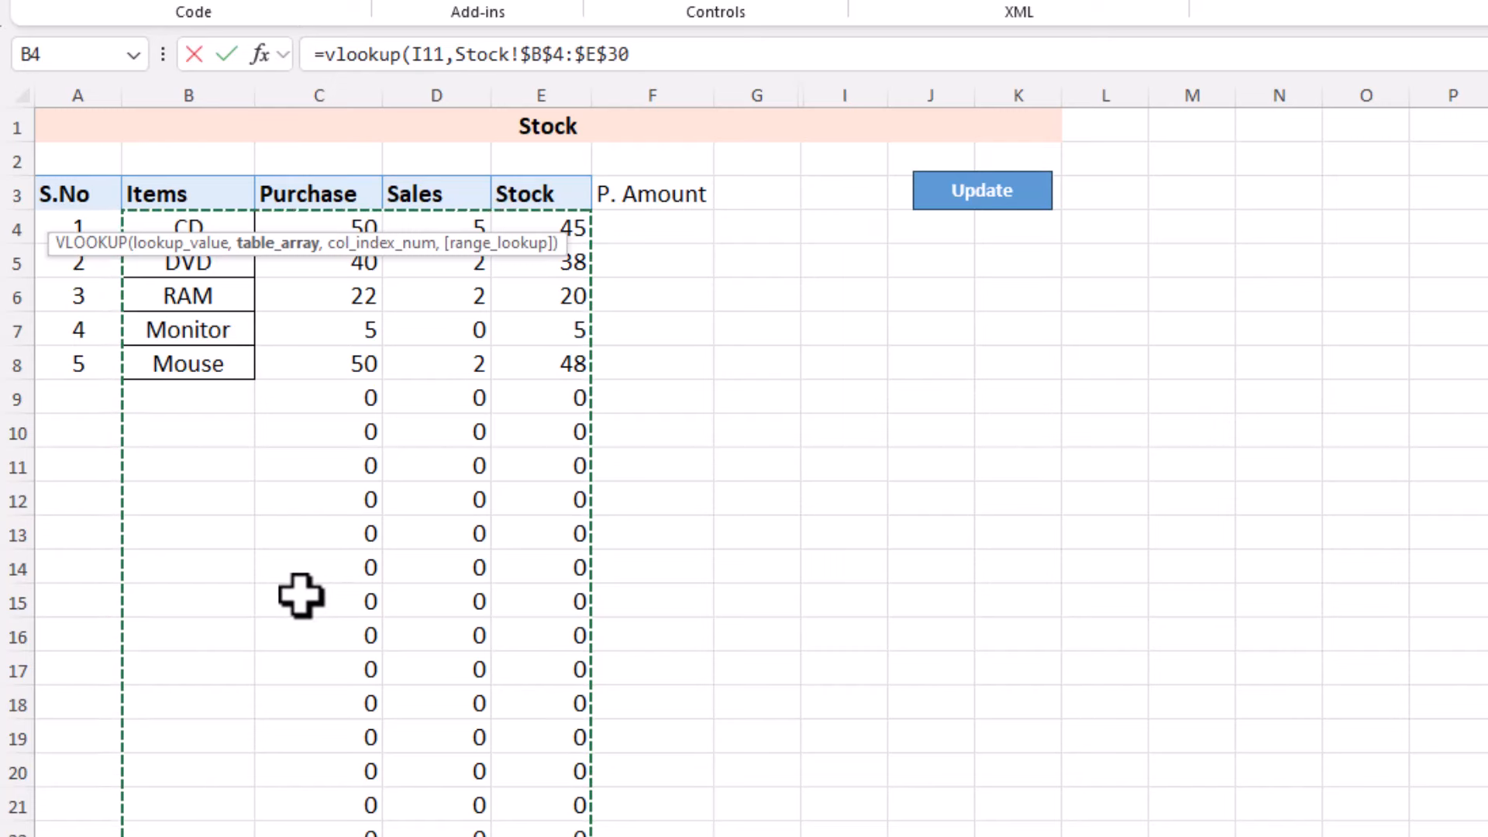
type(",")
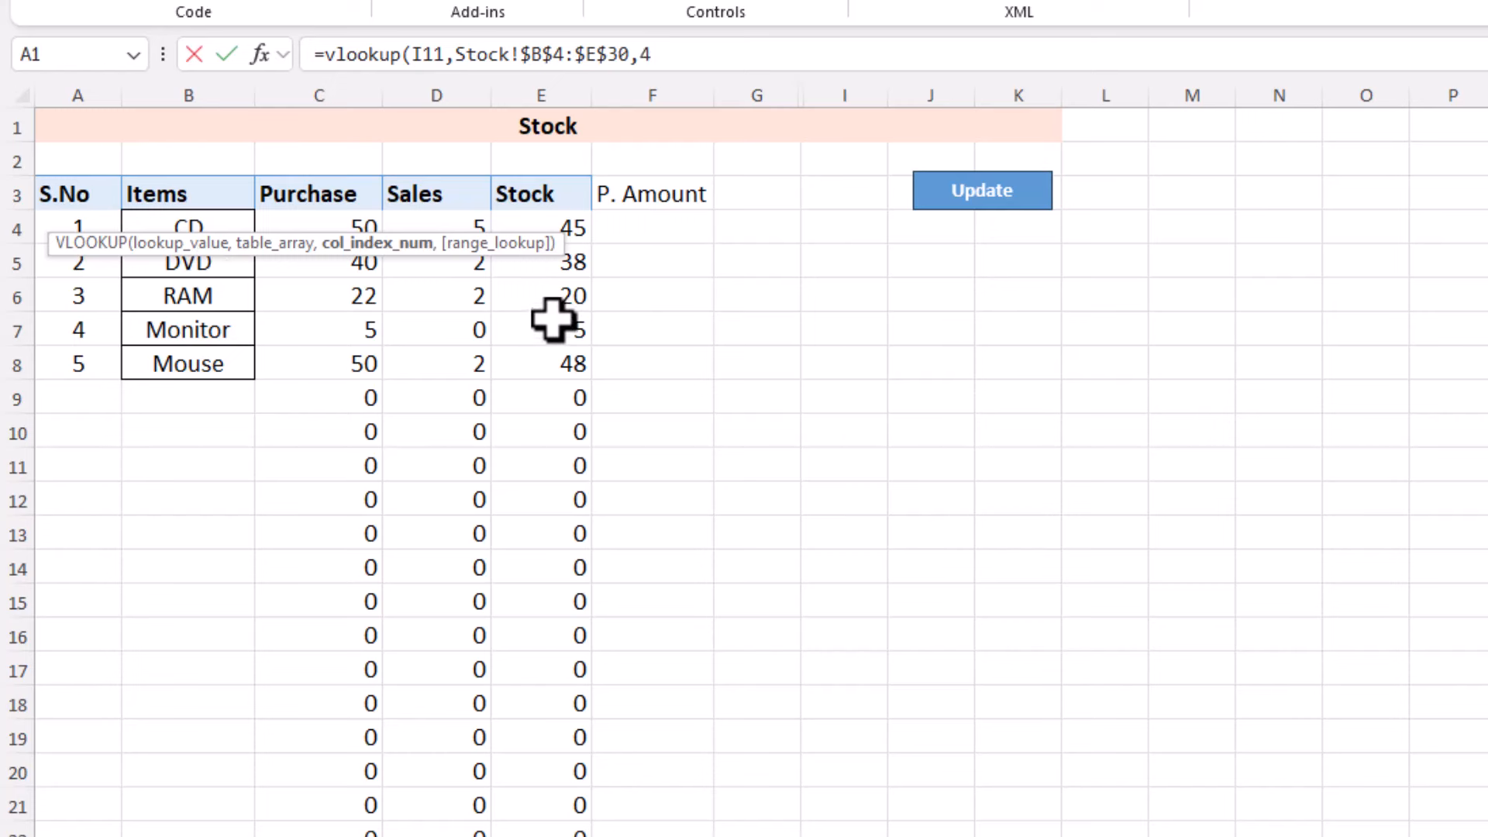
type("4,0")
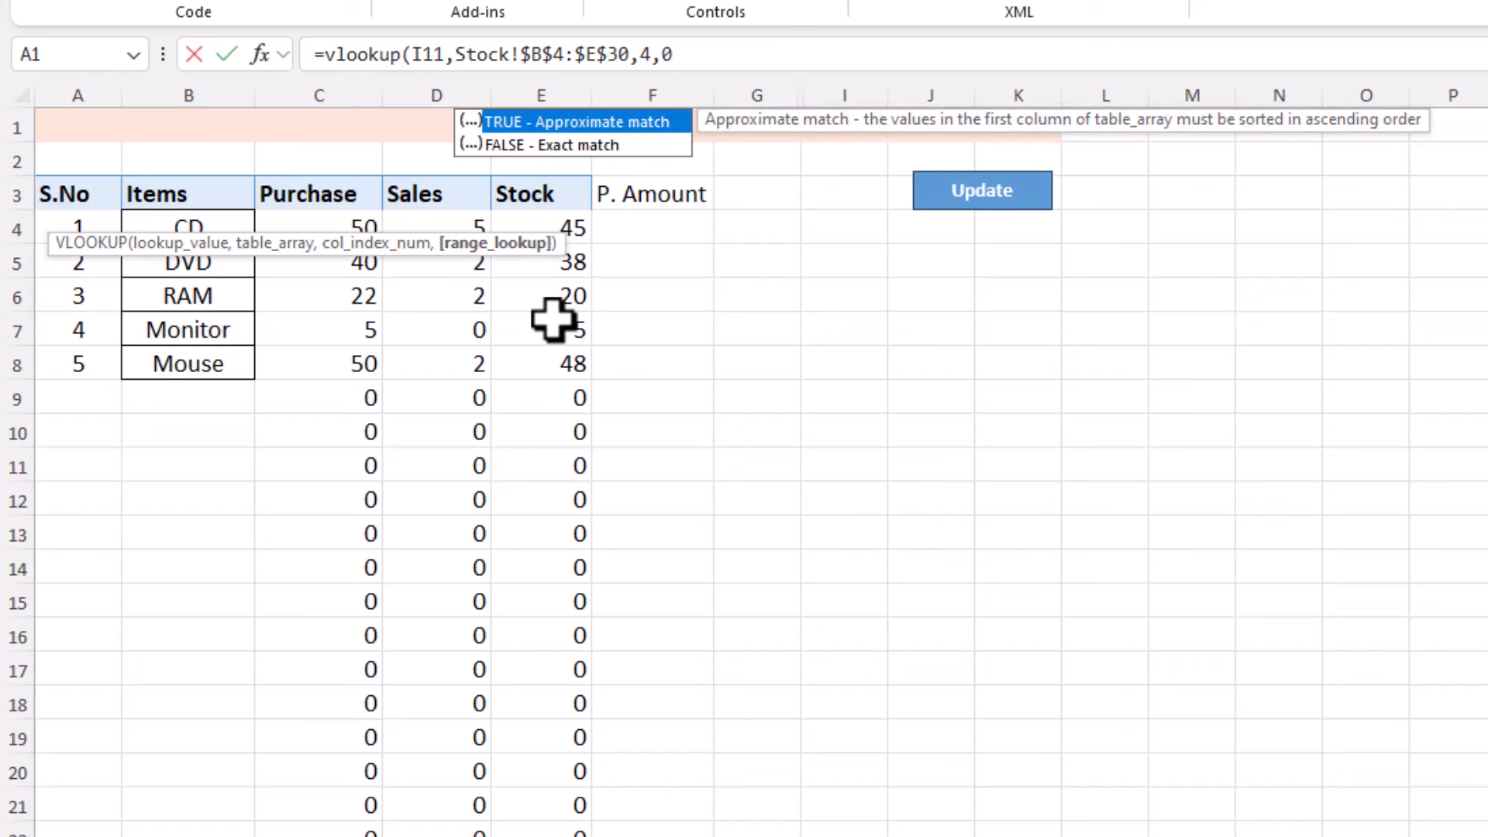
type(")")
key("Return")
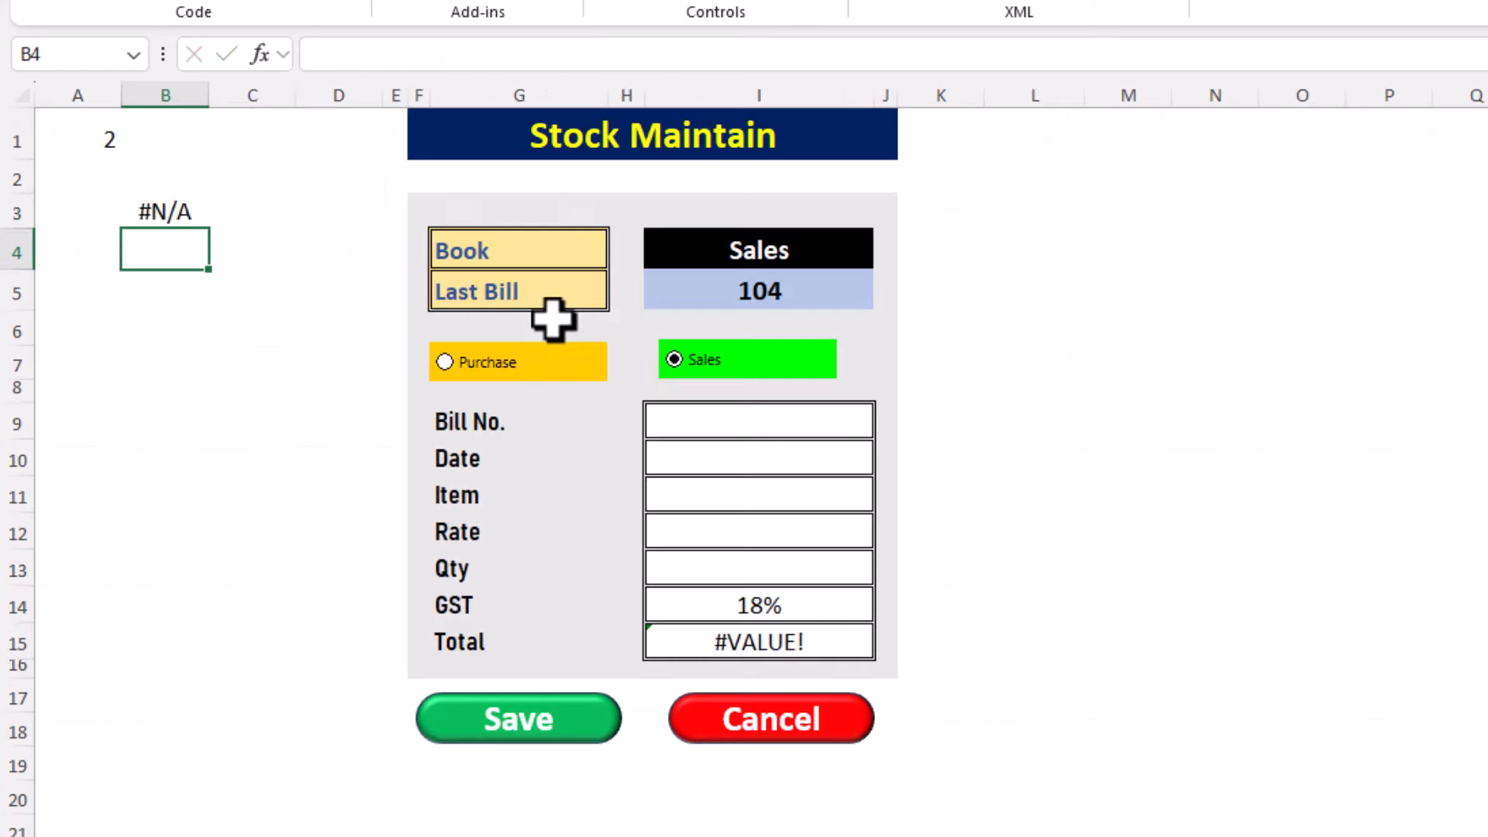
Step: Wrap the stock VLOOKUP in cell B3 in IFERROR with "" as the value for errors
left_click(155, 211)
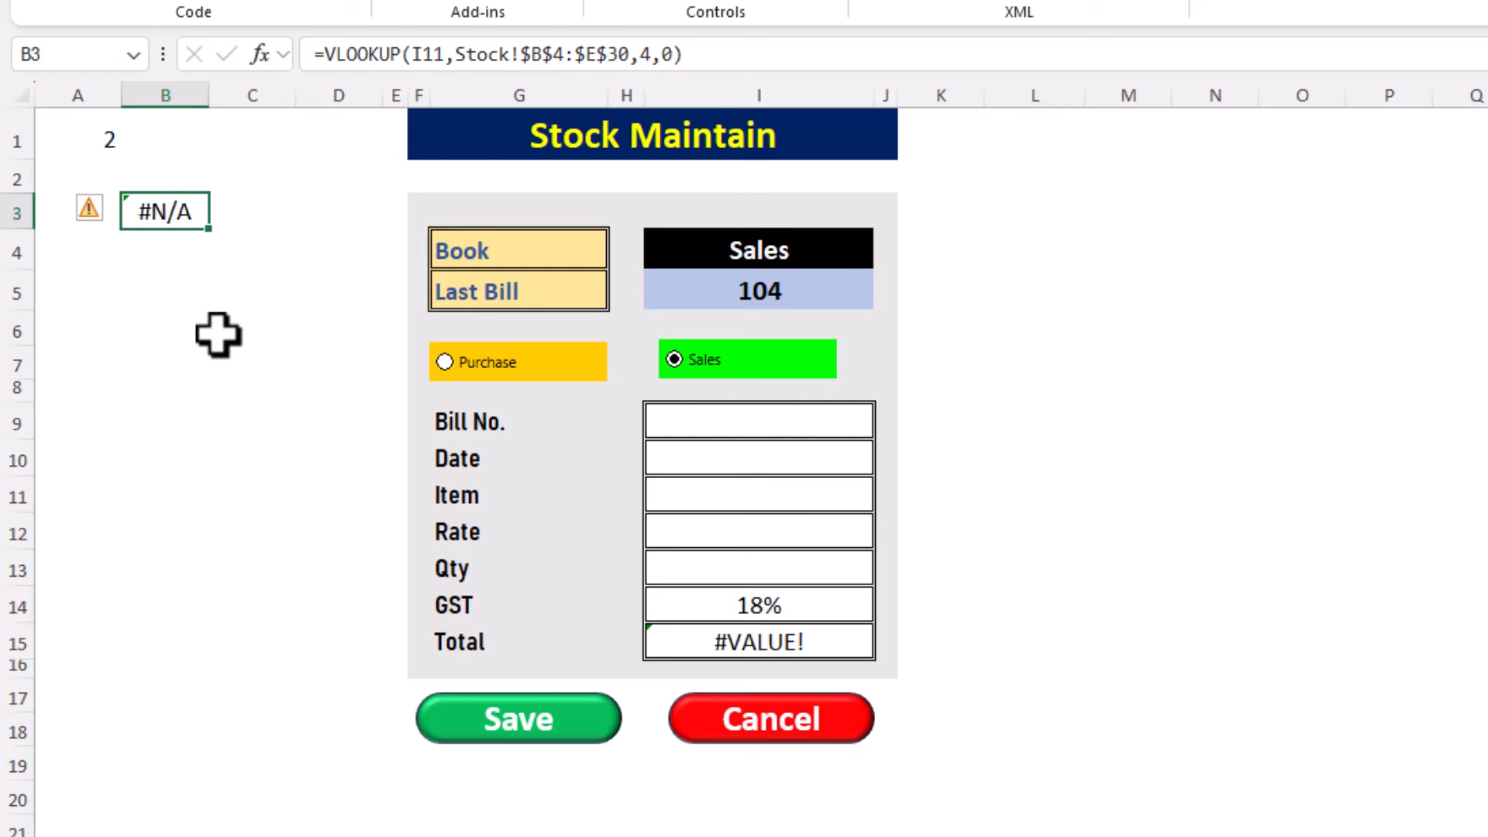
key("F2")
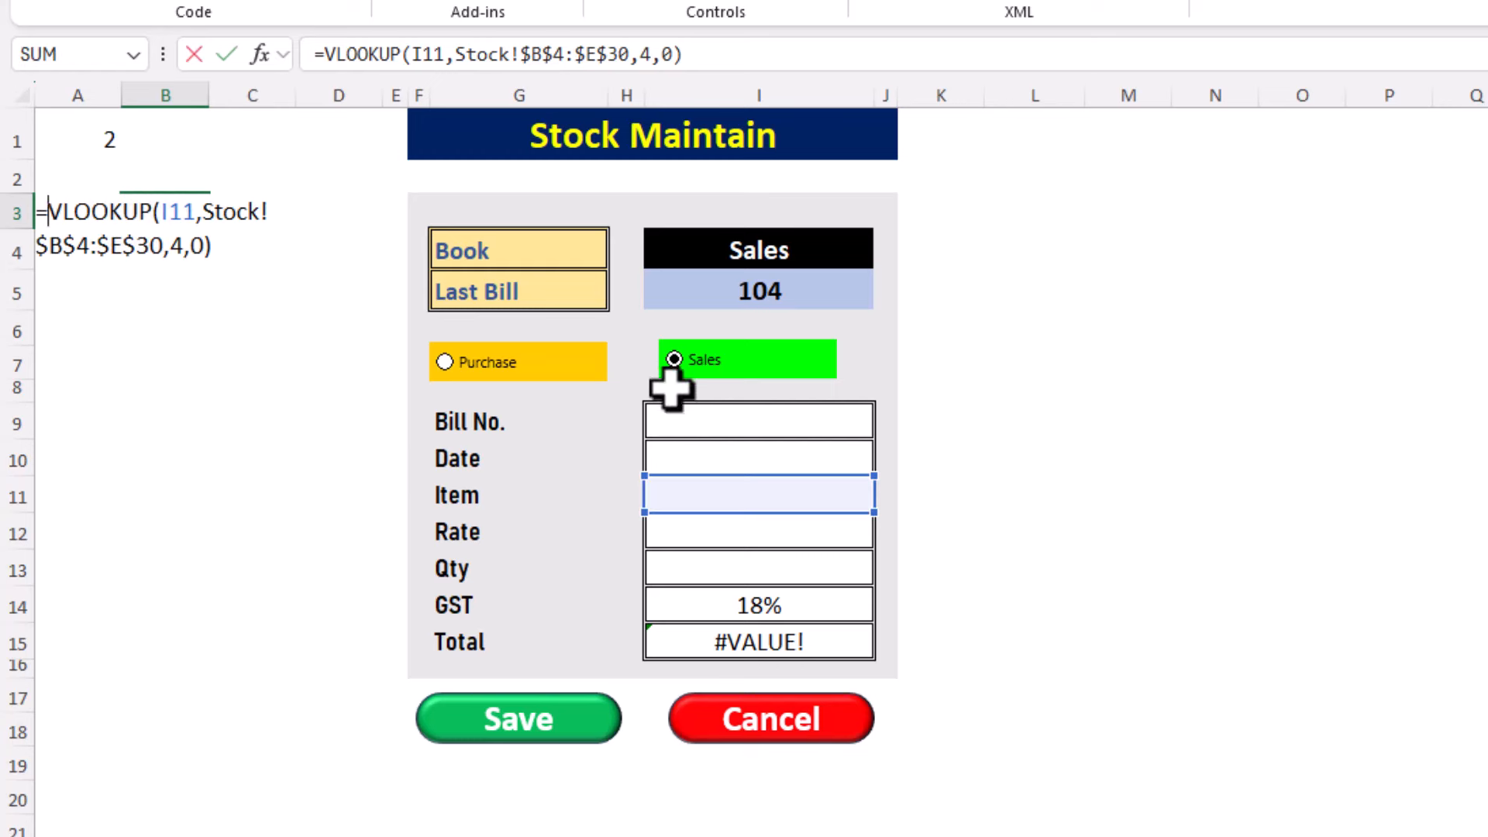
type("iferror")
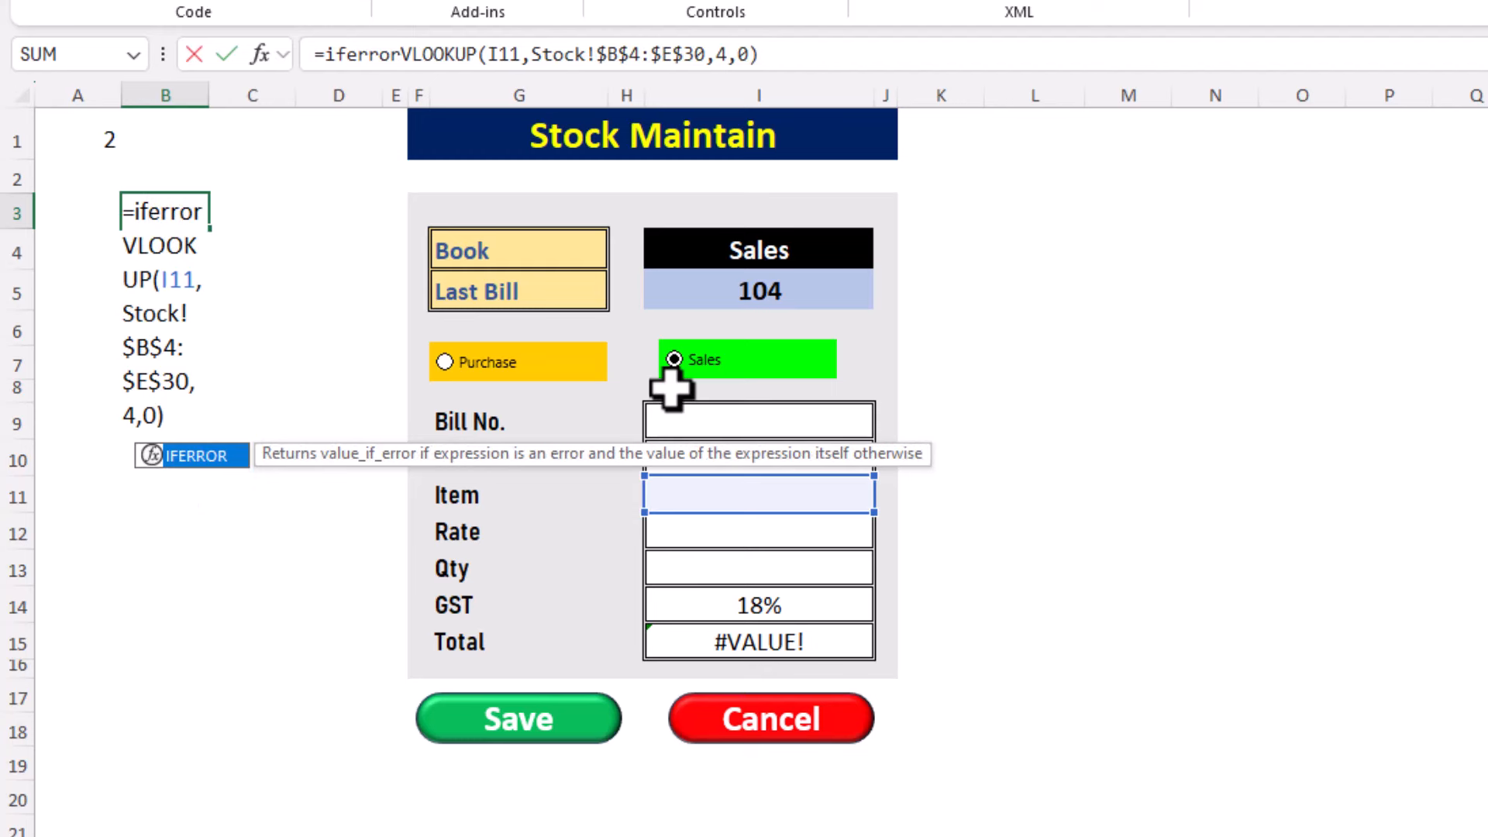
type("(")
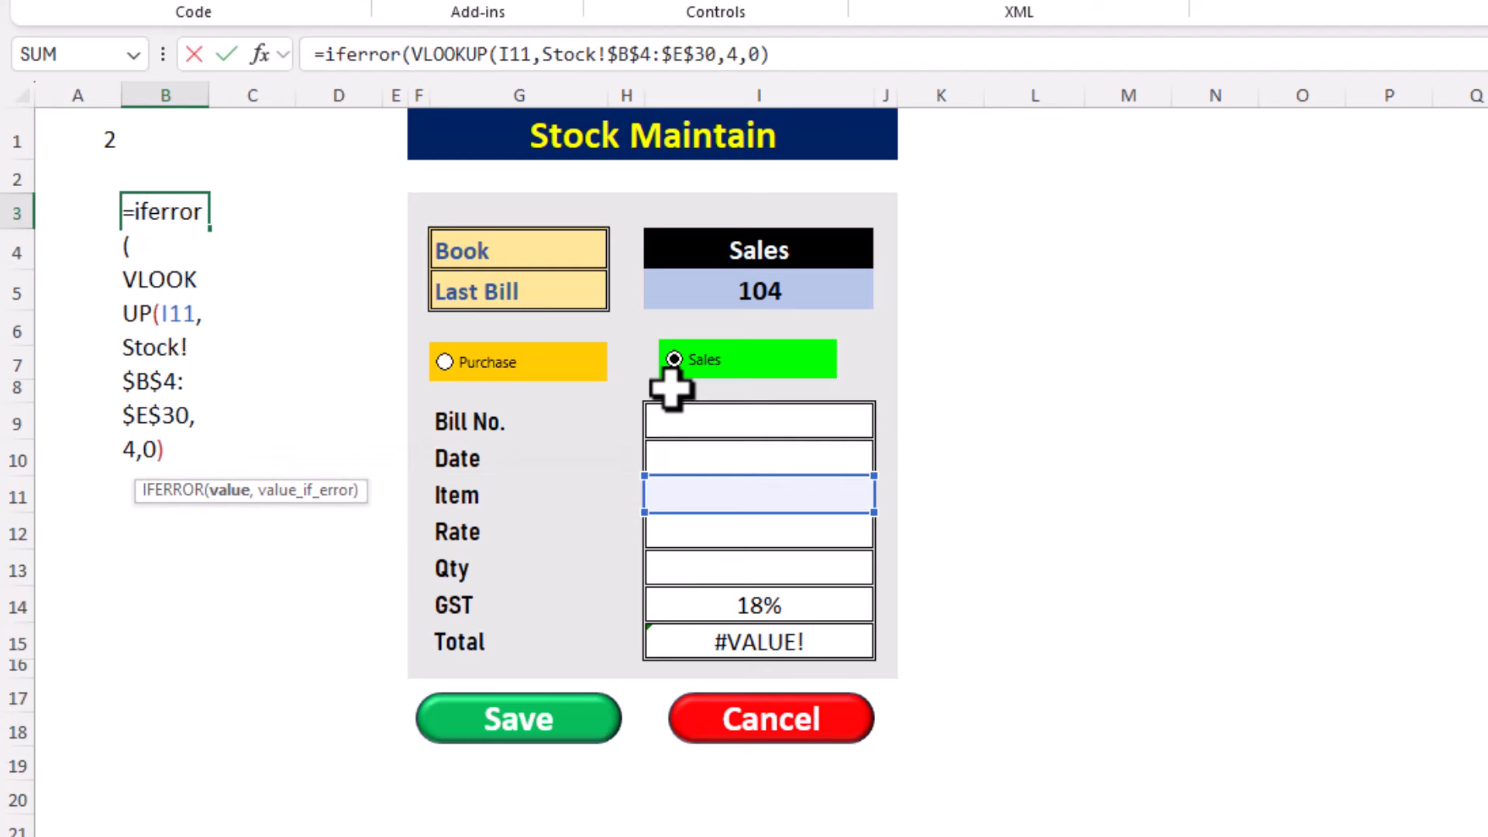
left_click(168, 451)
type(",\"")
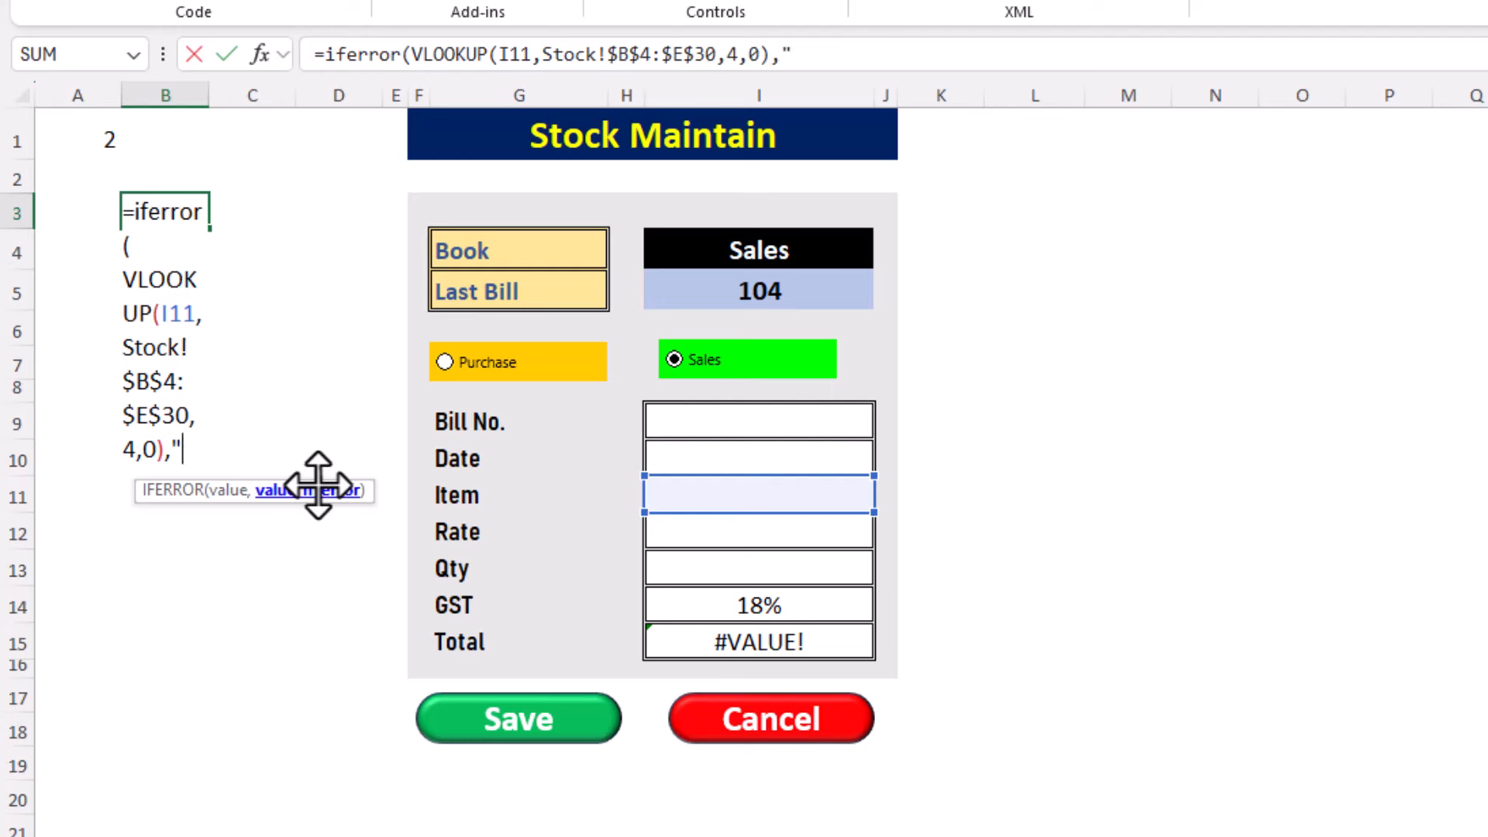
type("\")")
key("Return")
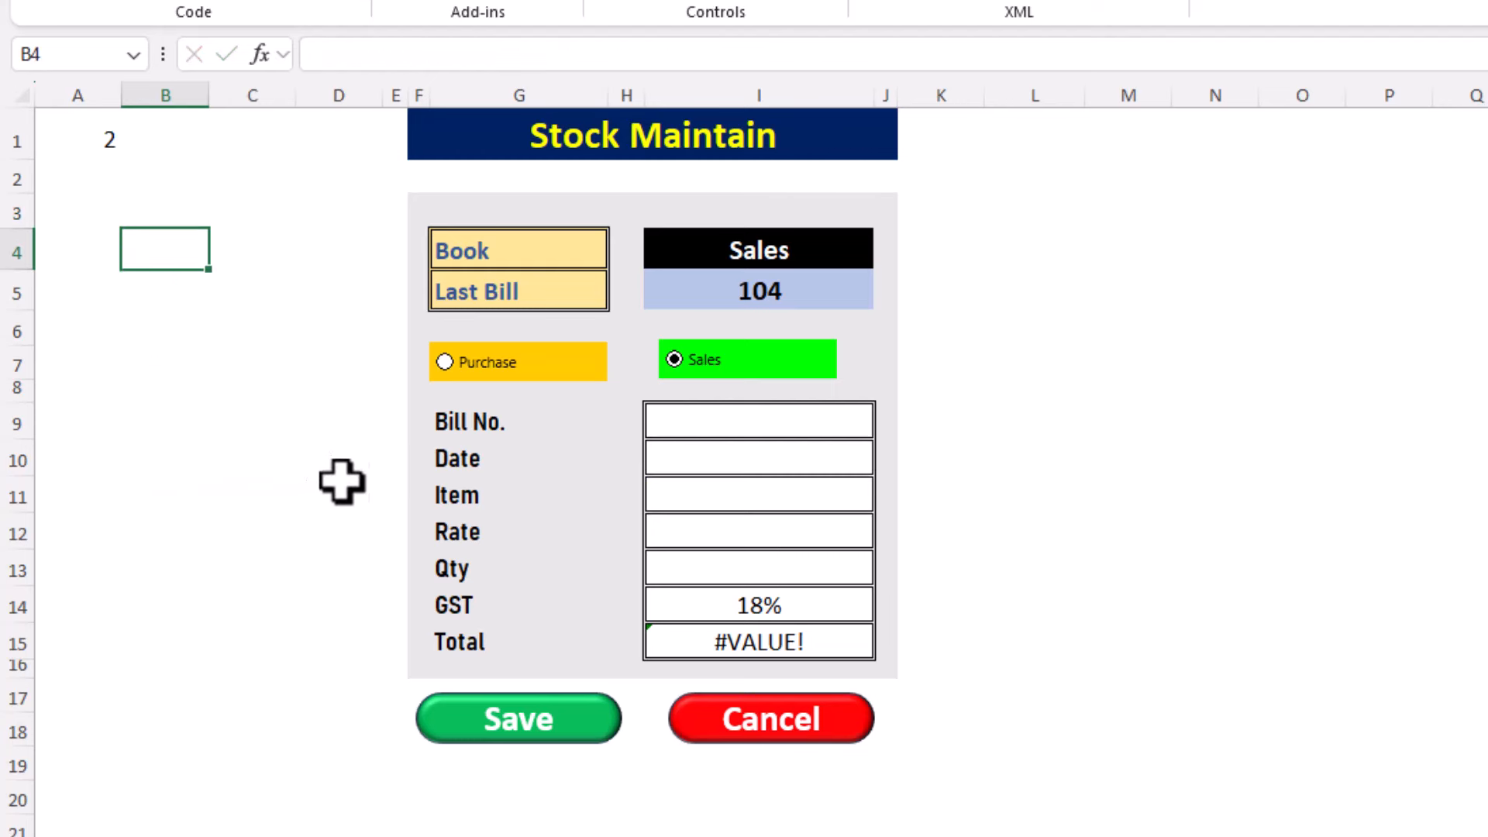
left_click(184, 207)
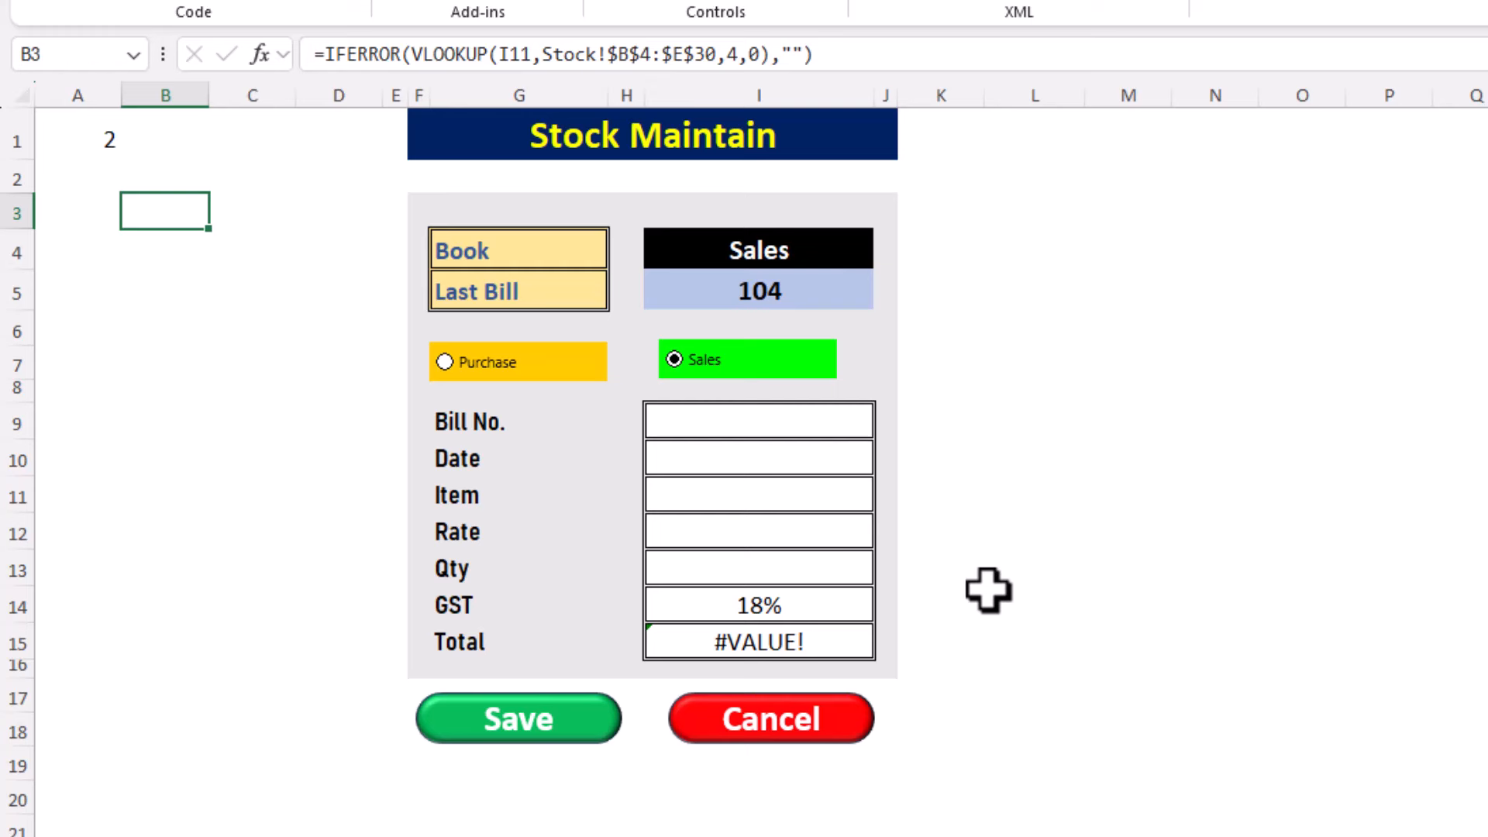
Step: Enter cd as the Item and test the form's lookups by switching the book to Purchase and back to Sales
left_click(686, 498)
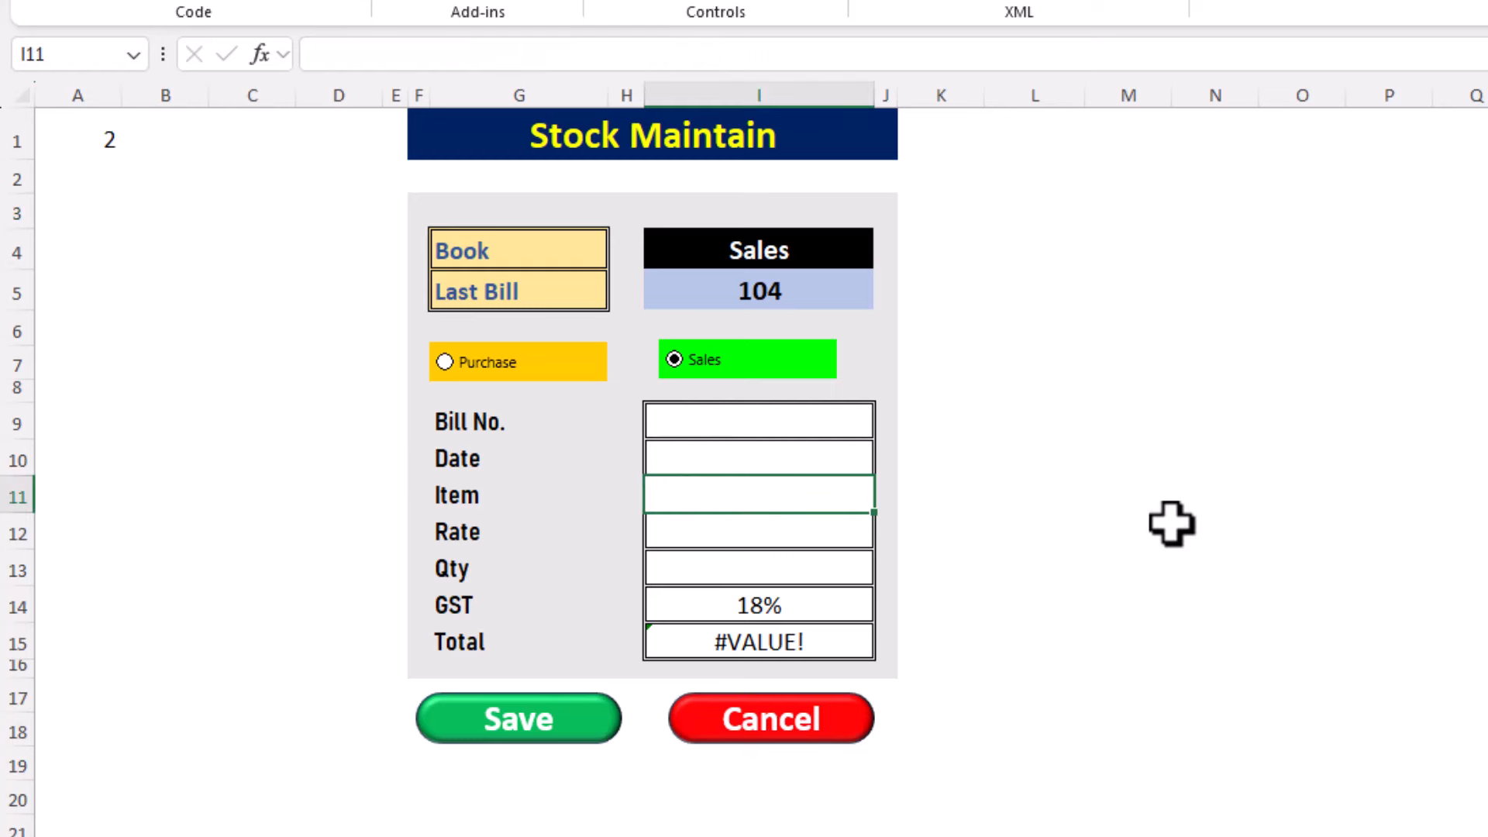
key("Return")
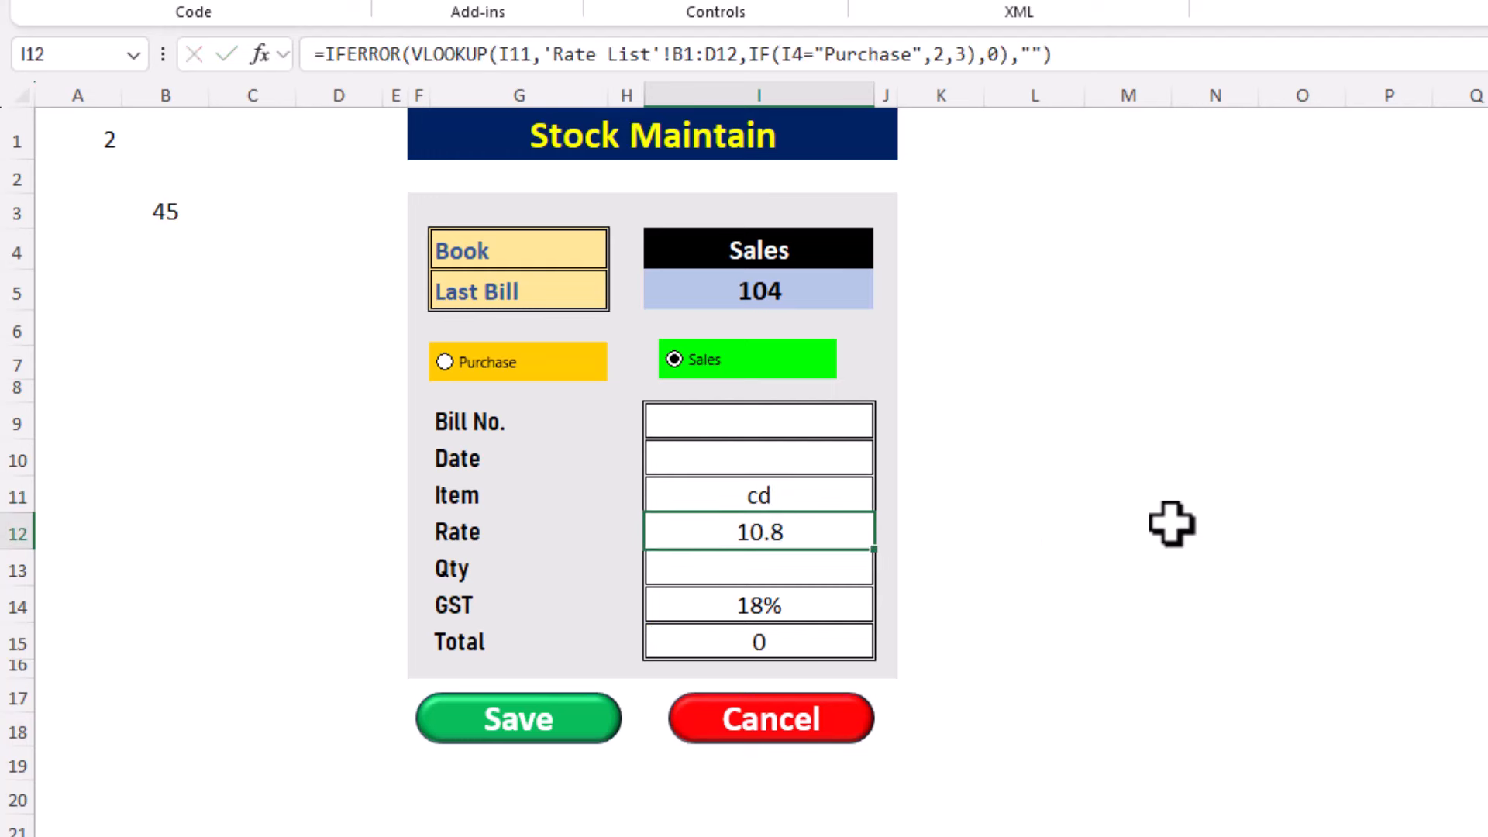
left_click(177, 213)
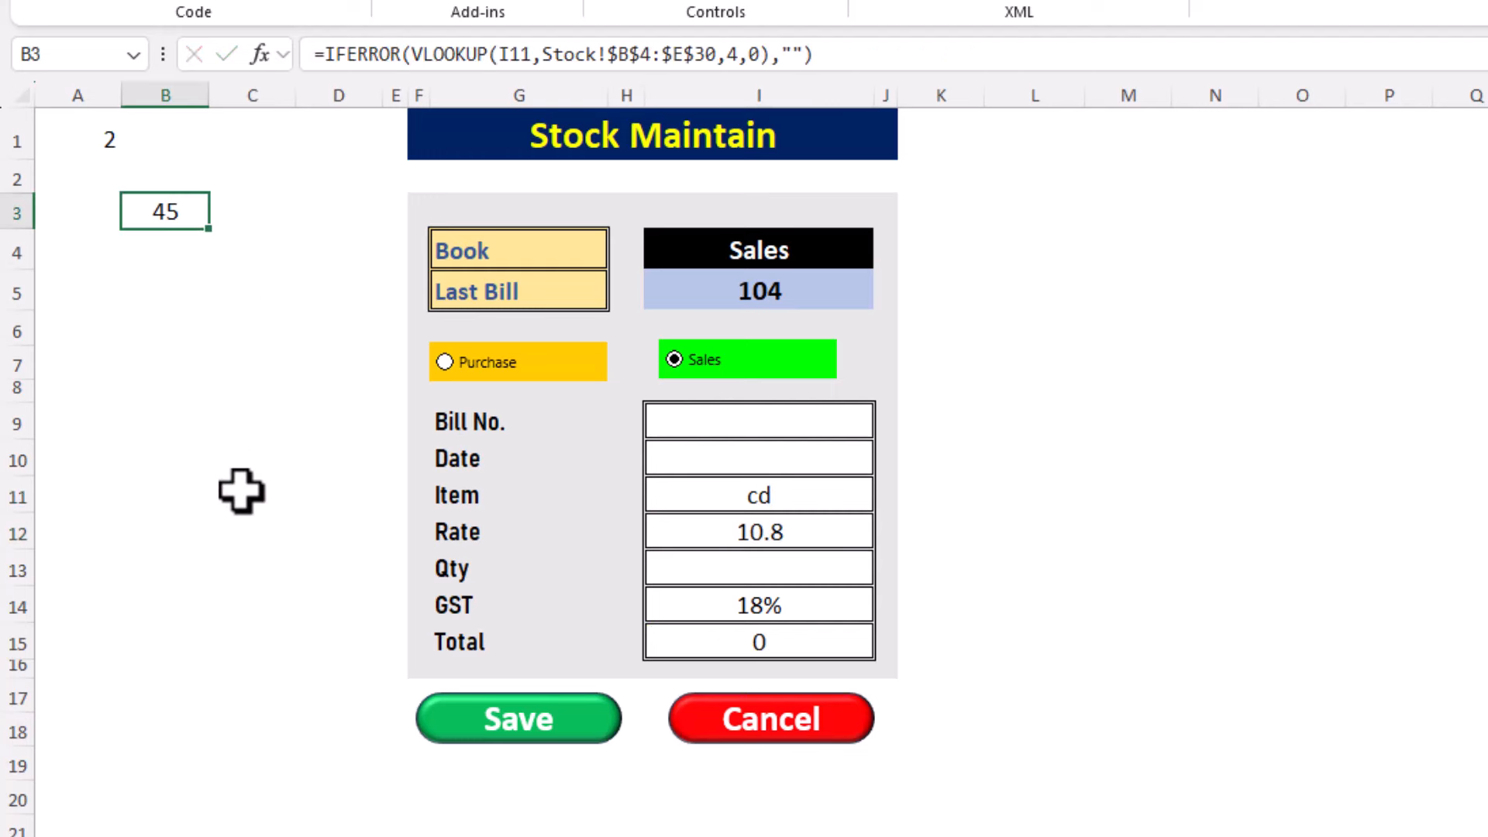
left_click(501, 369)
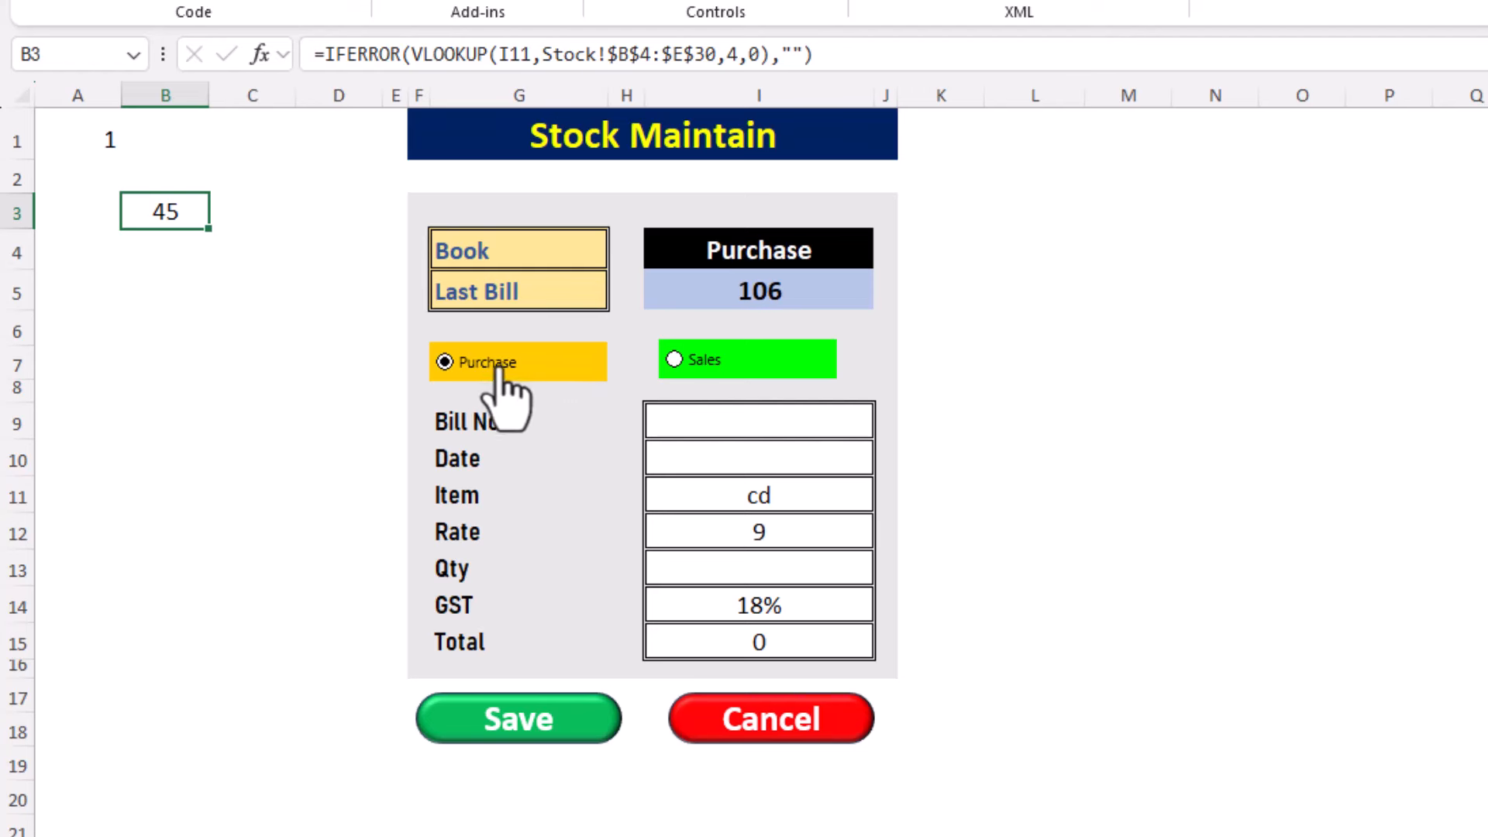
left_click(706, 361)
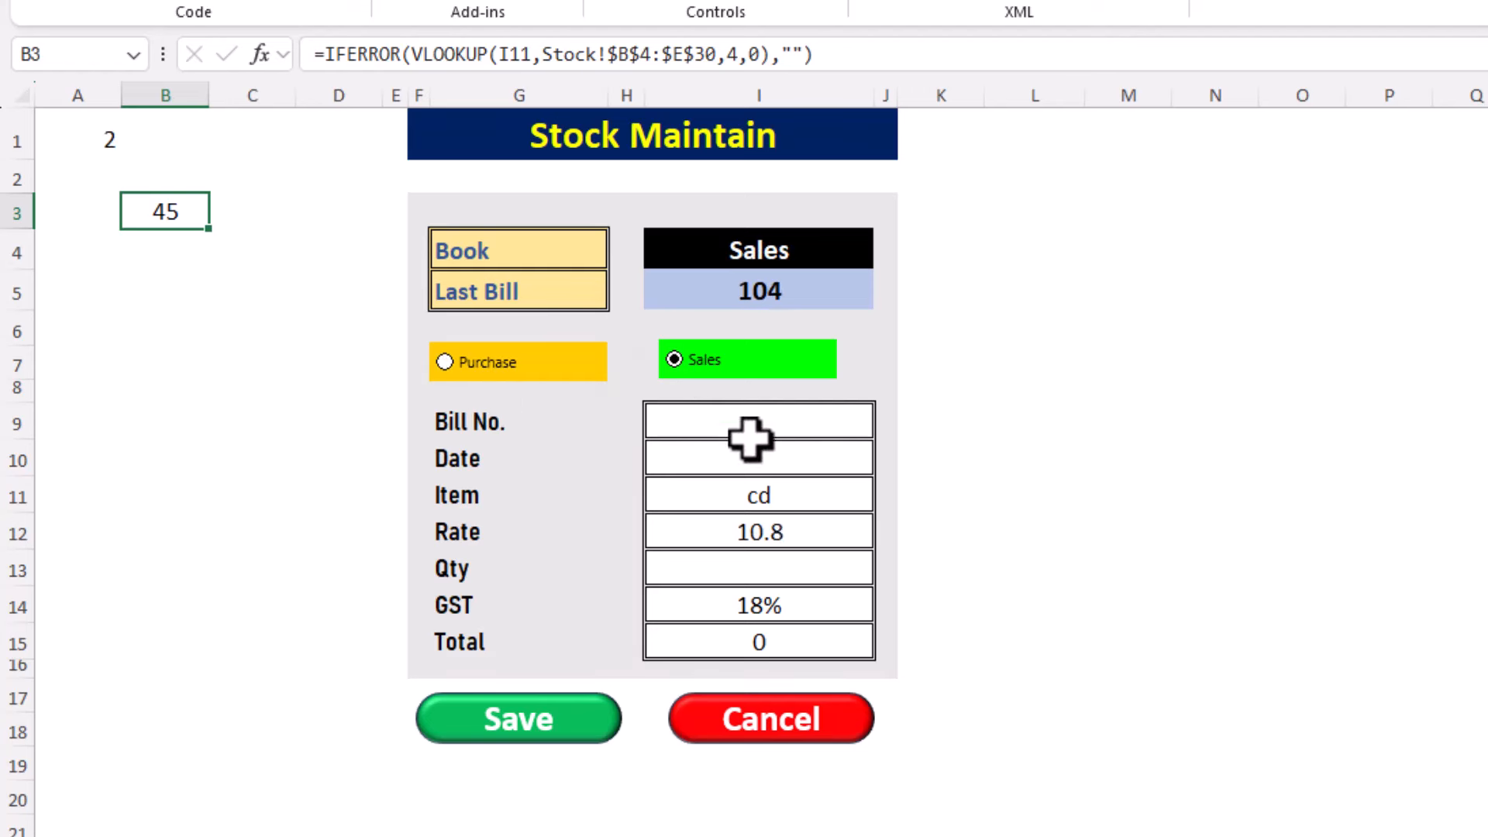
Step: Enter 46 as the Qty in the sales form
left_click(797, 572)
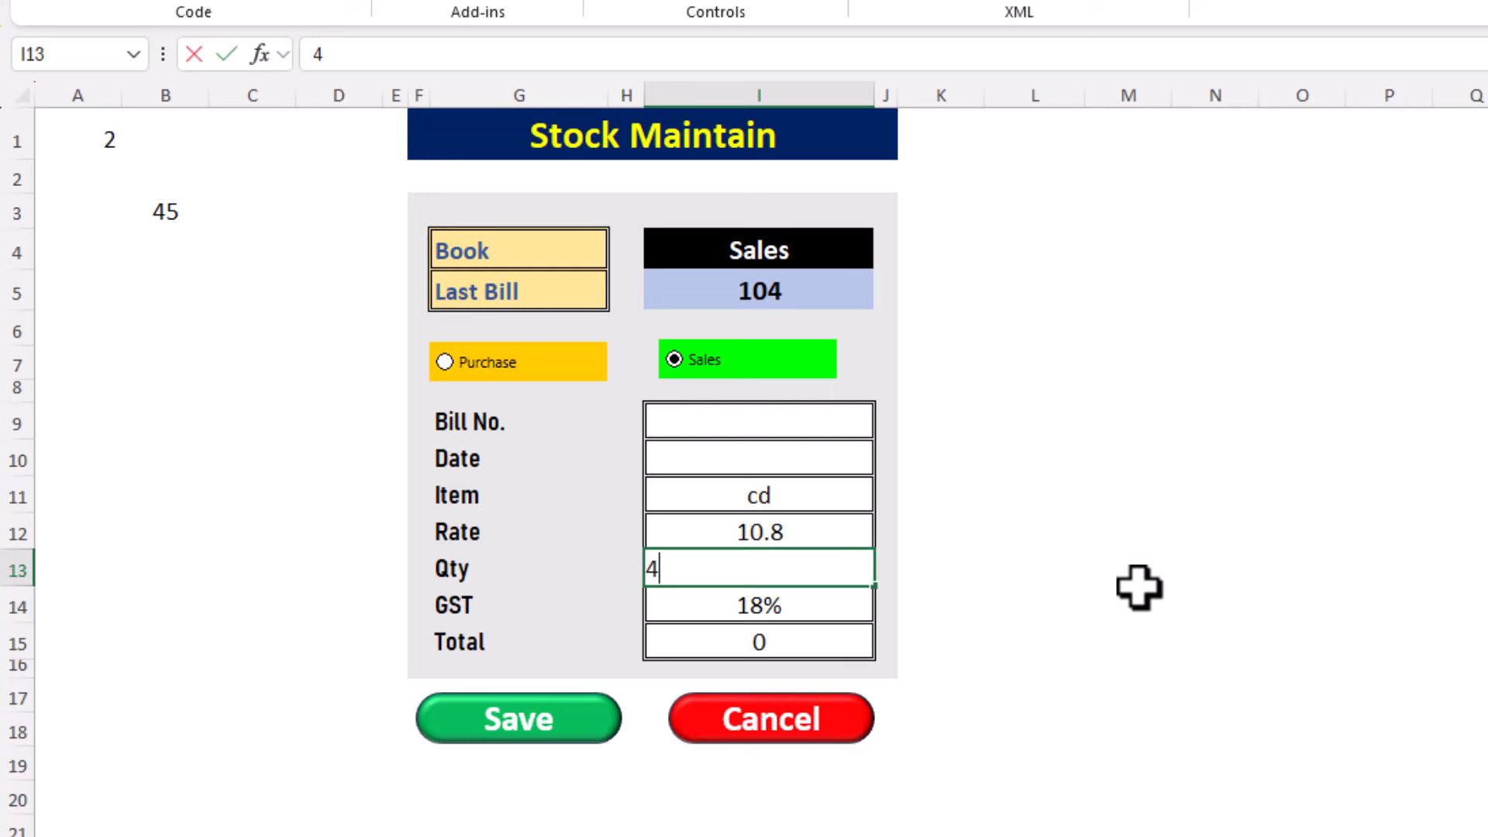
key("Return")
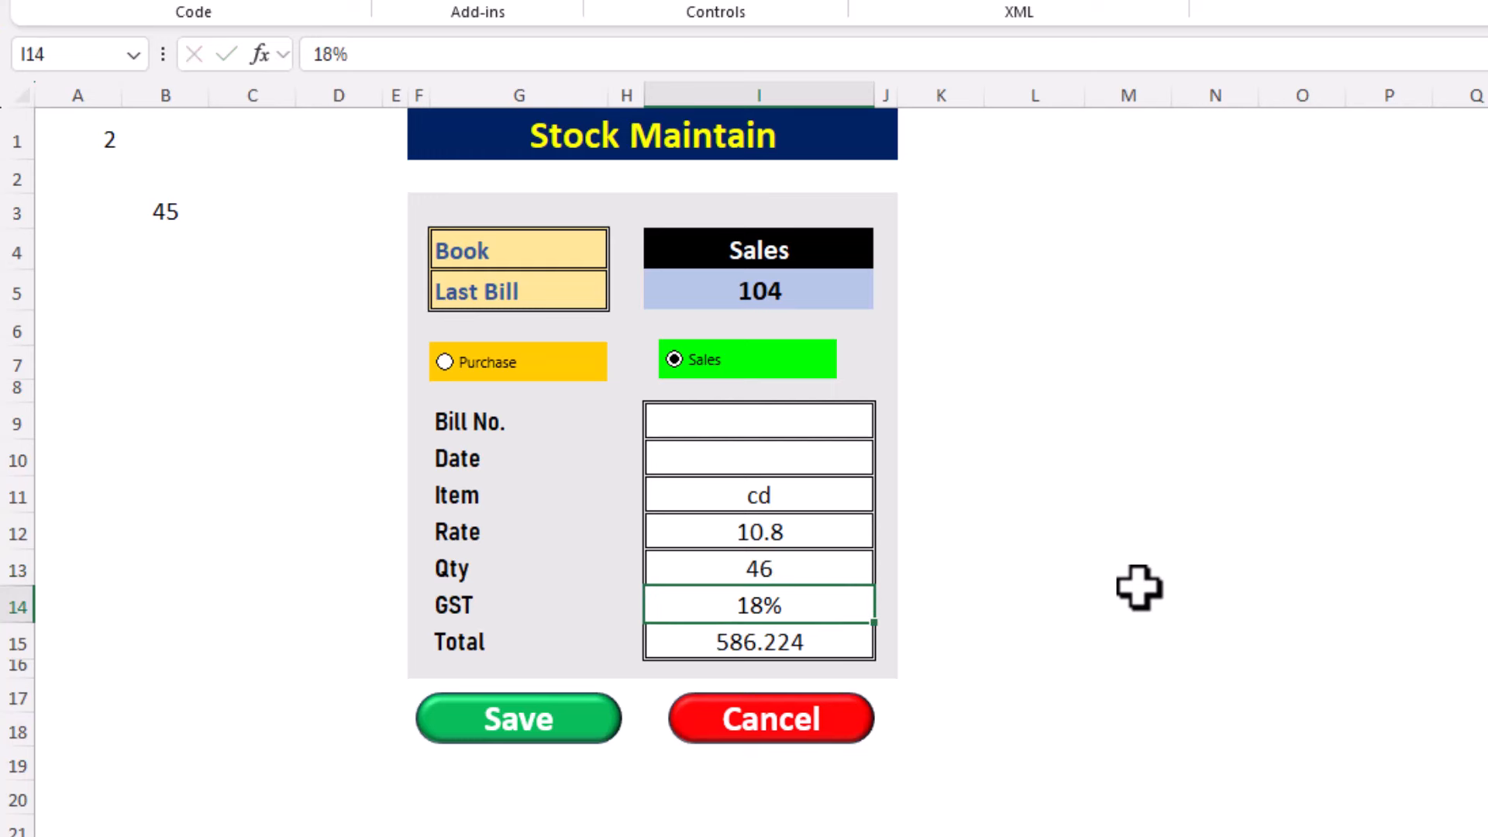
left_click(818, 568)
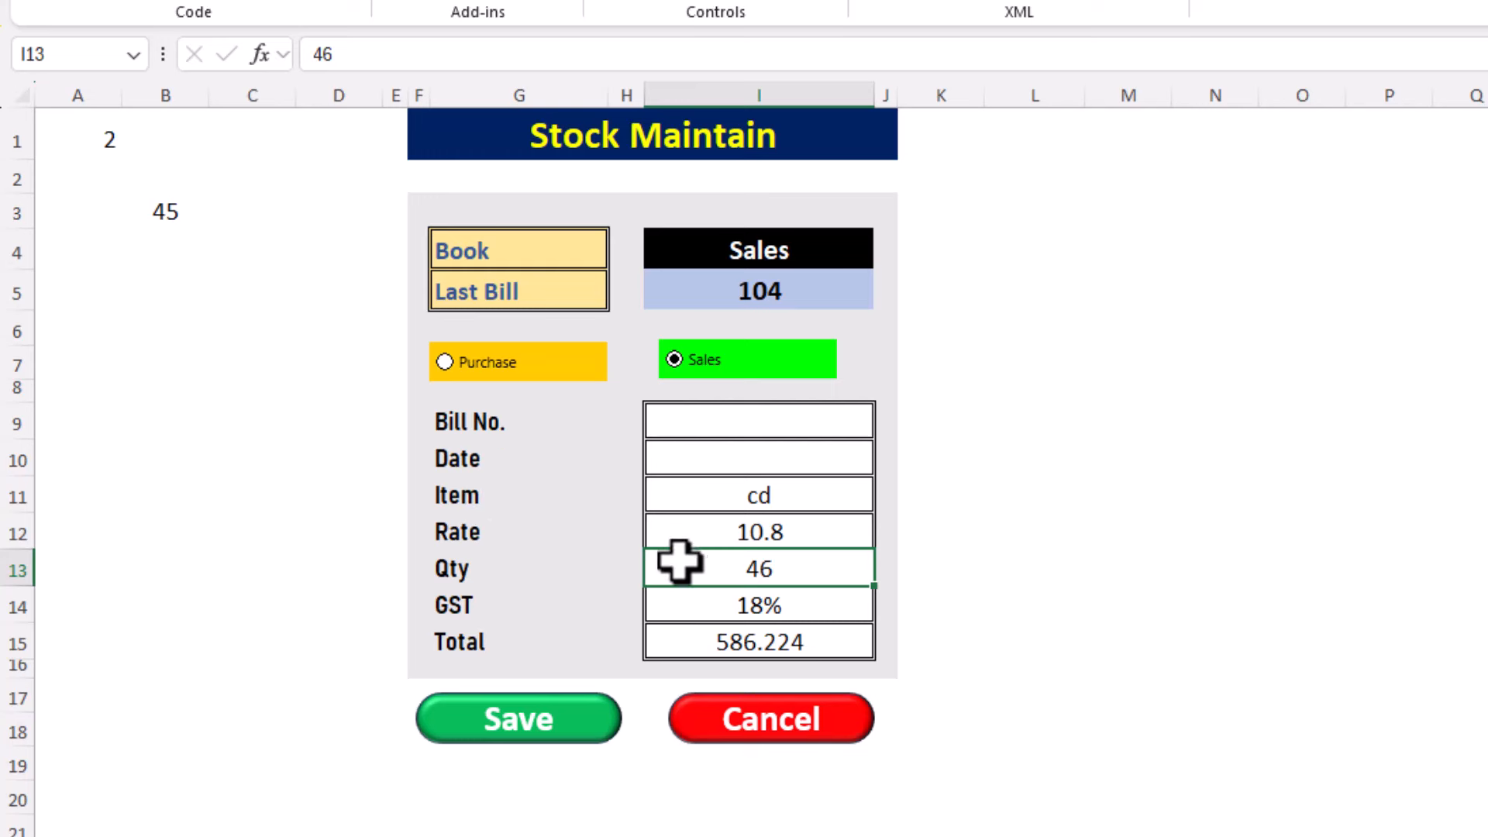
Step: Make the Total formula in I15 return "Out of Stock" when I13 exceeds B3, using IF with the existing calculation as the false value
left_click(705, 644)
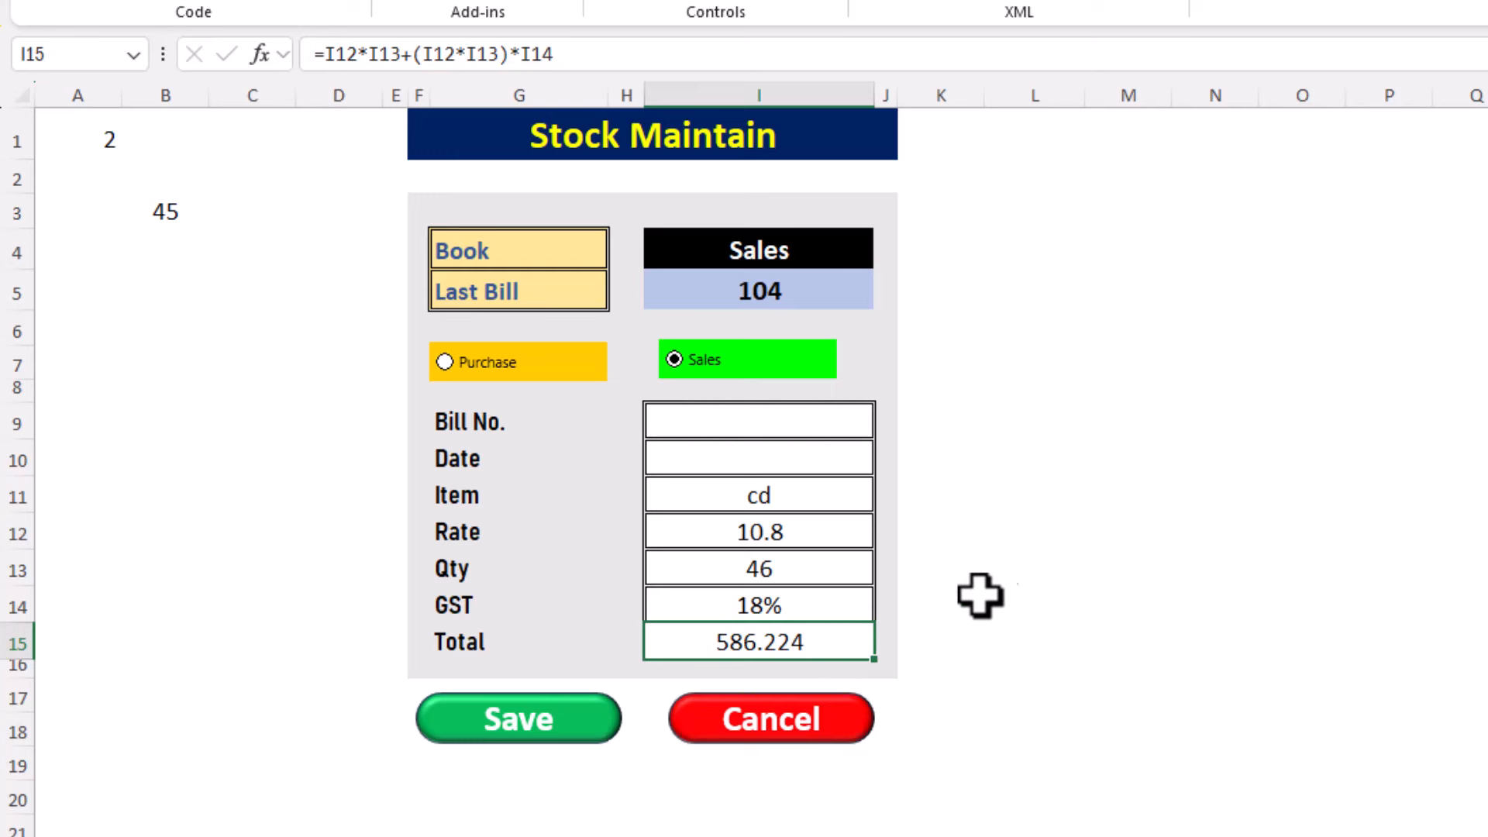
double_click(808, 649)
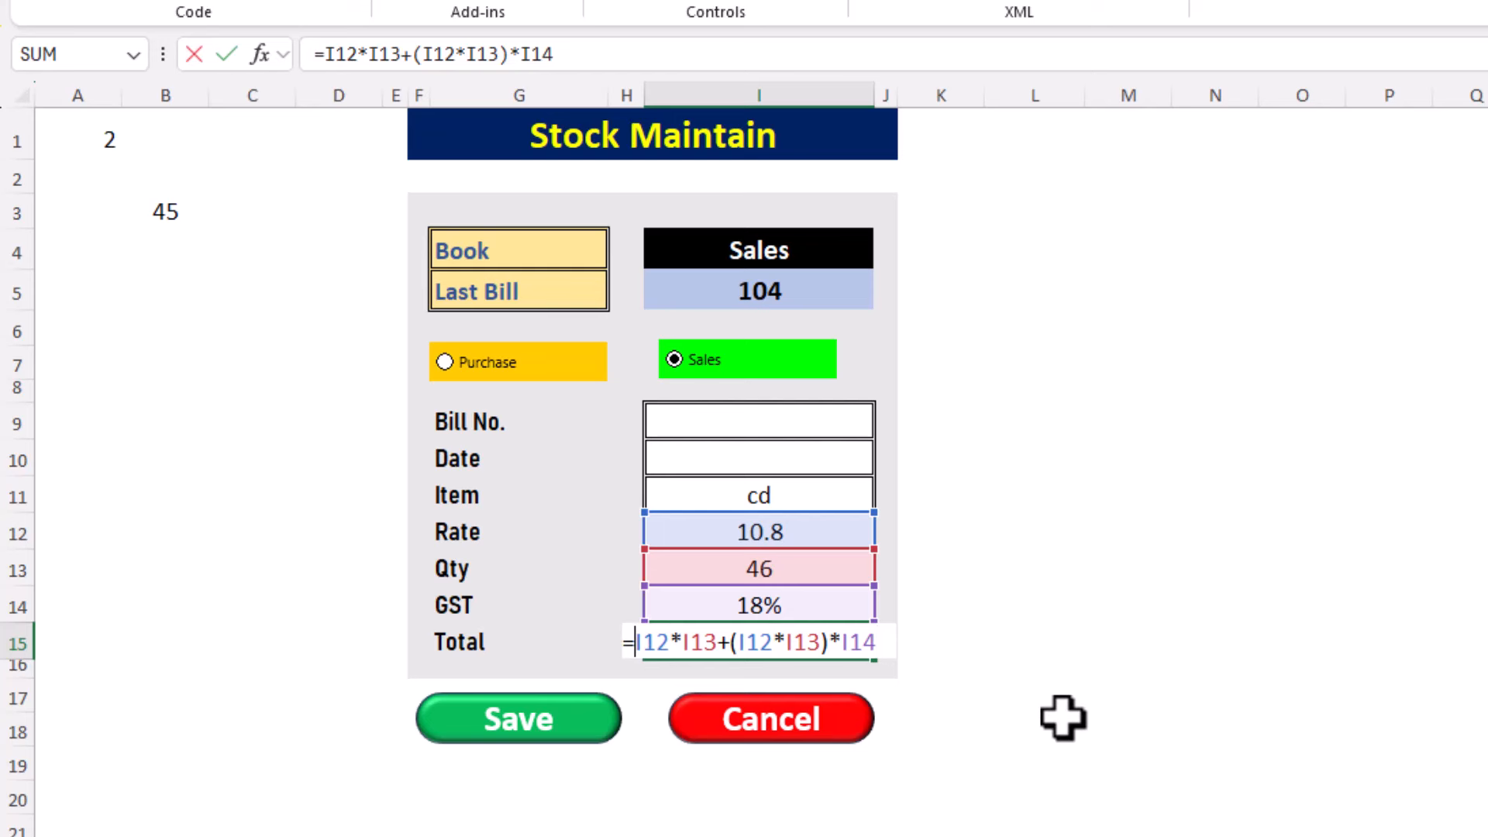
type("if(")
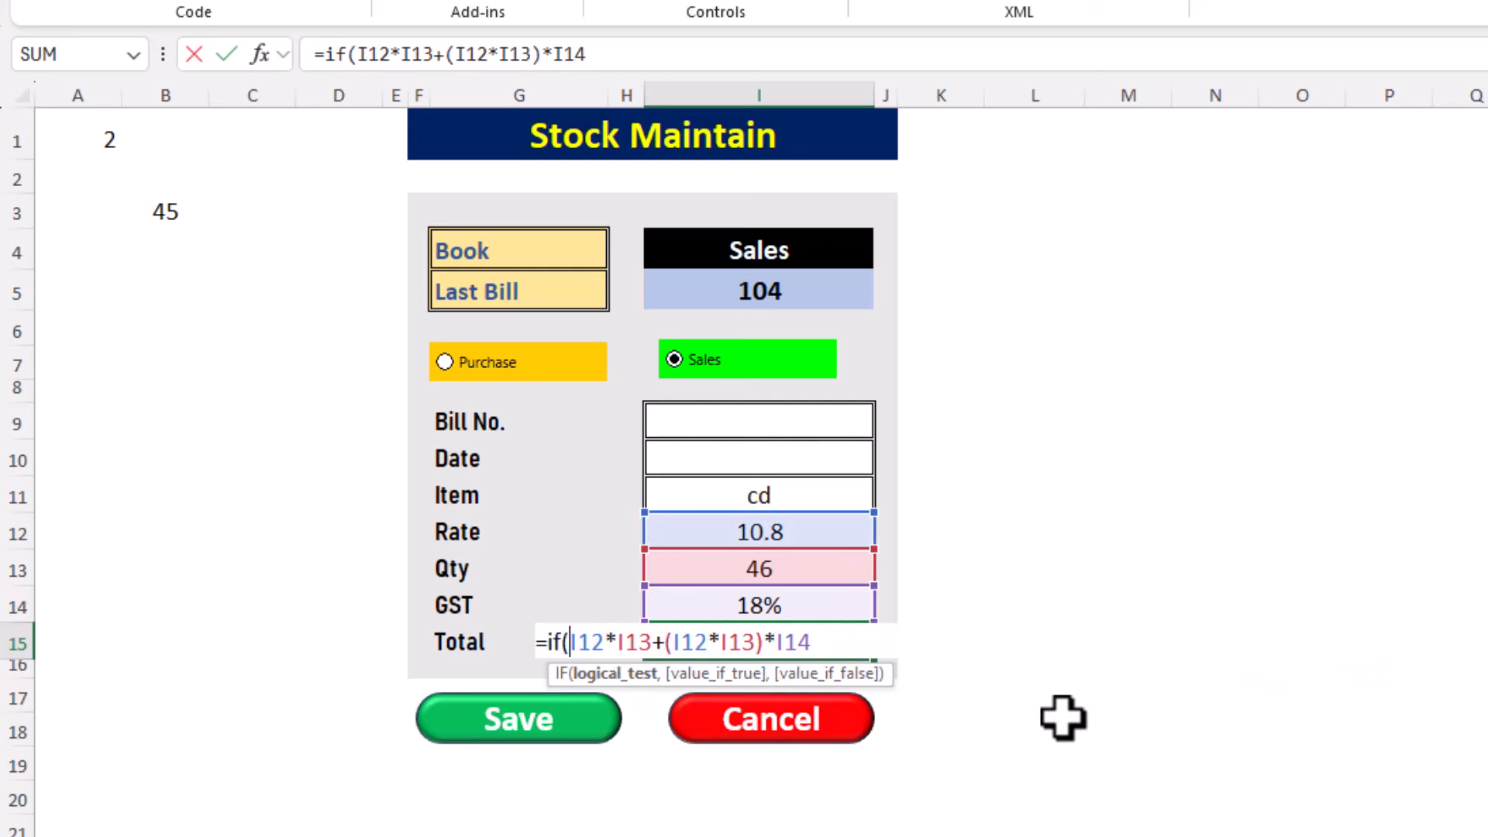
left_click(711, 569)
type(">")
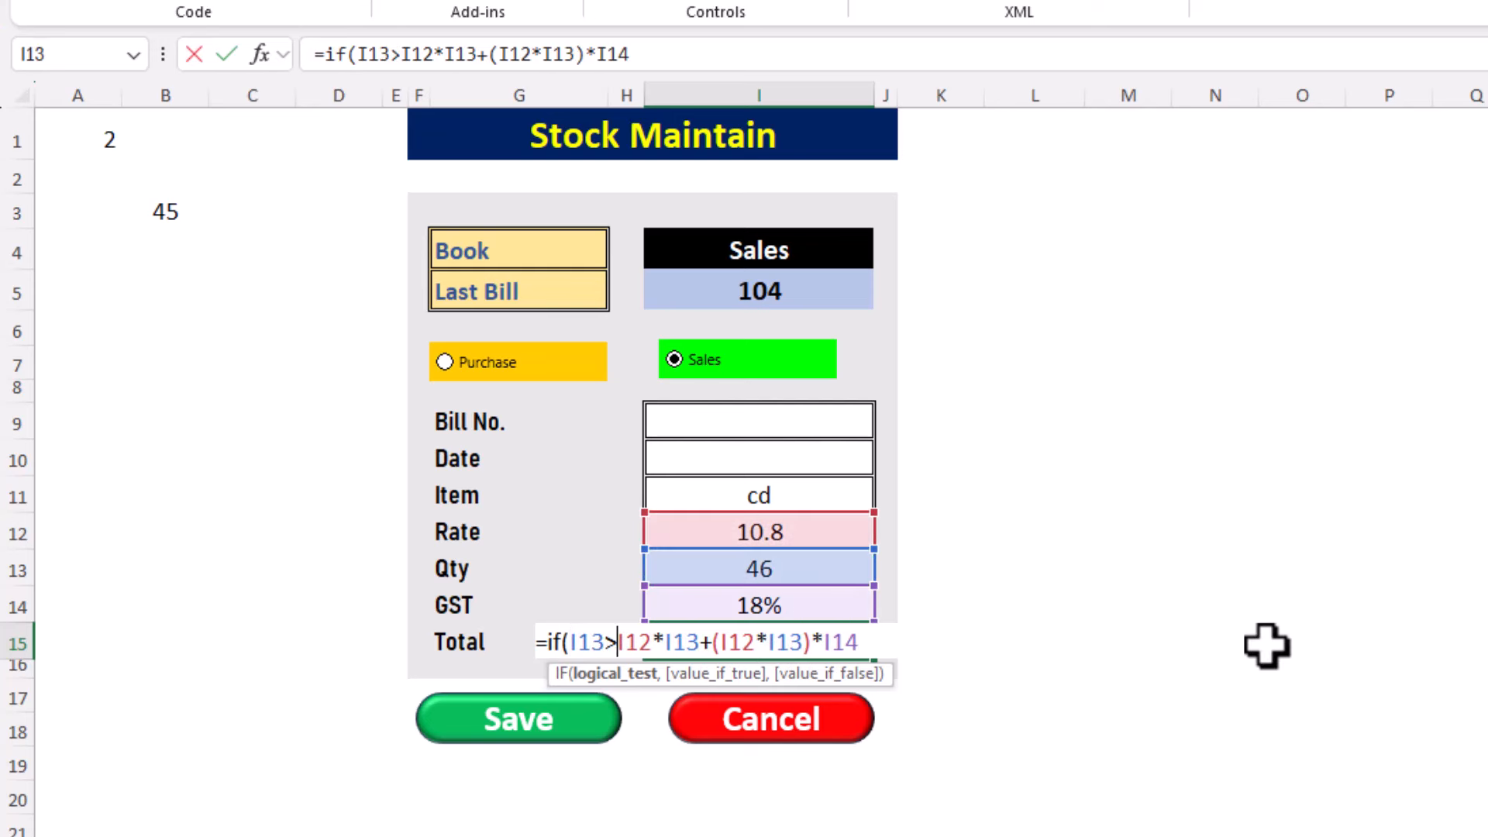
left_click(158, 221)
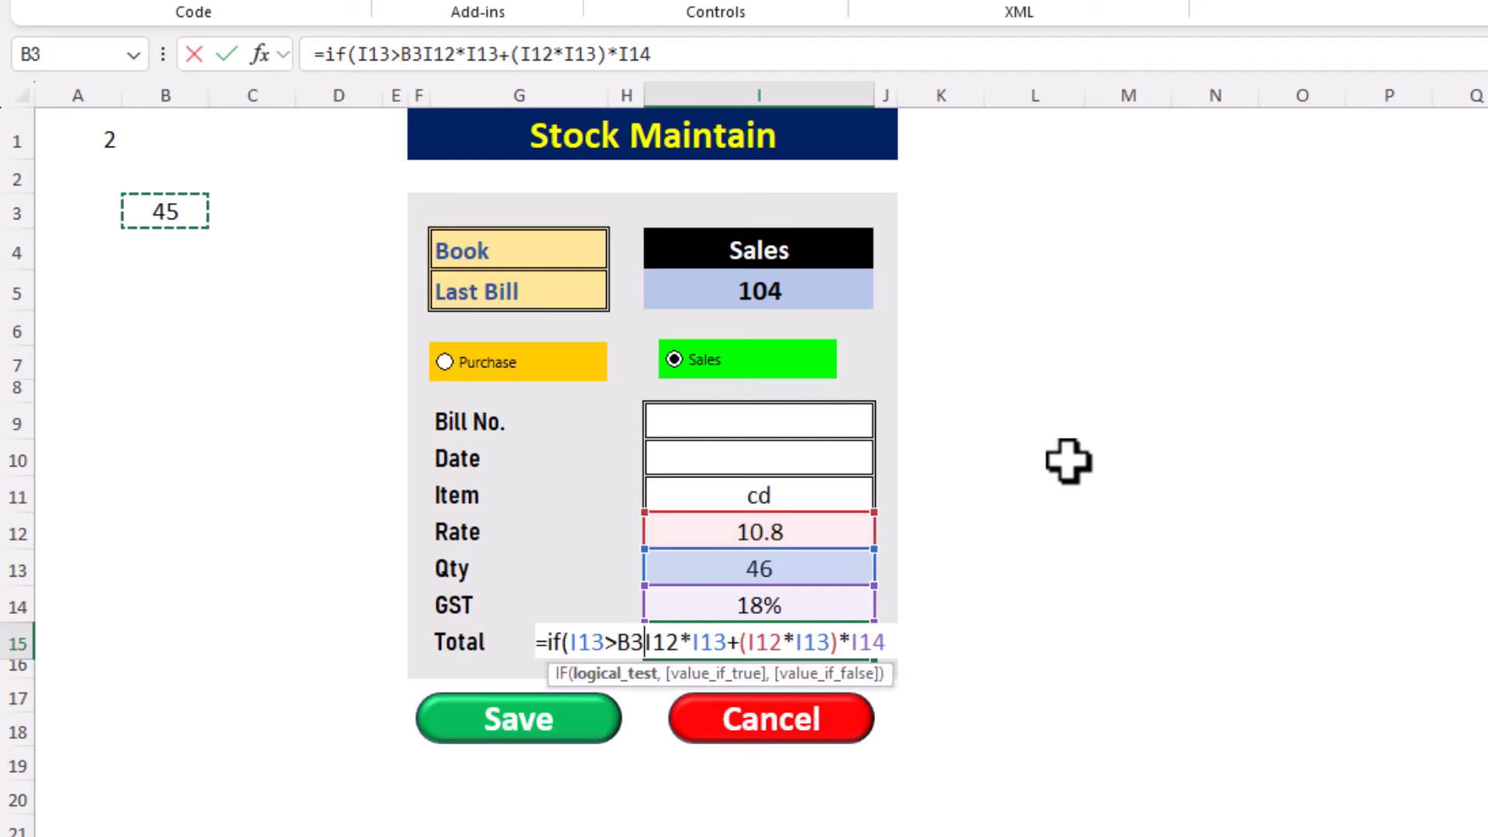
type(",\"")
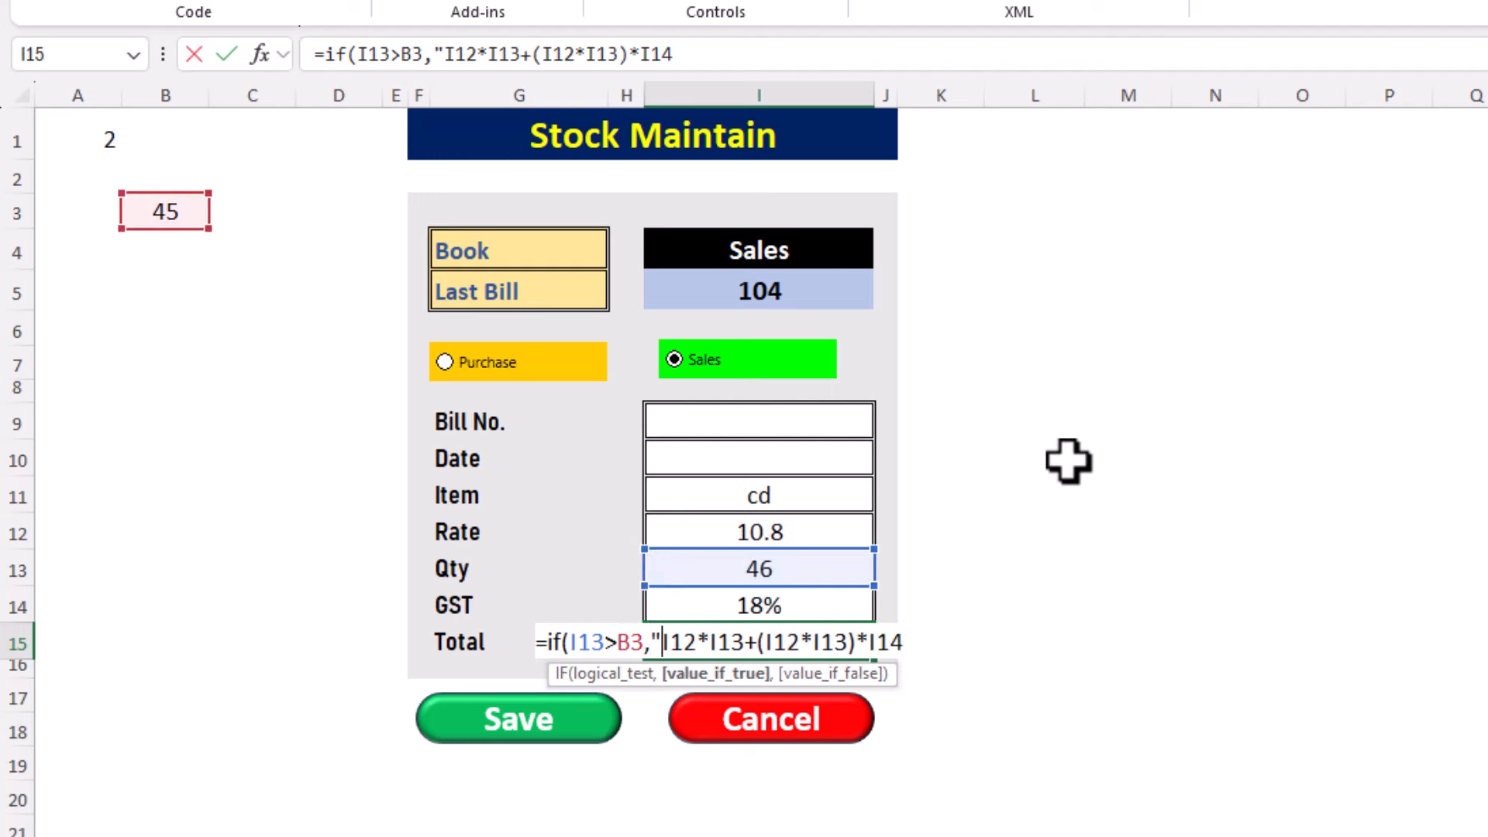
type("Out of ")
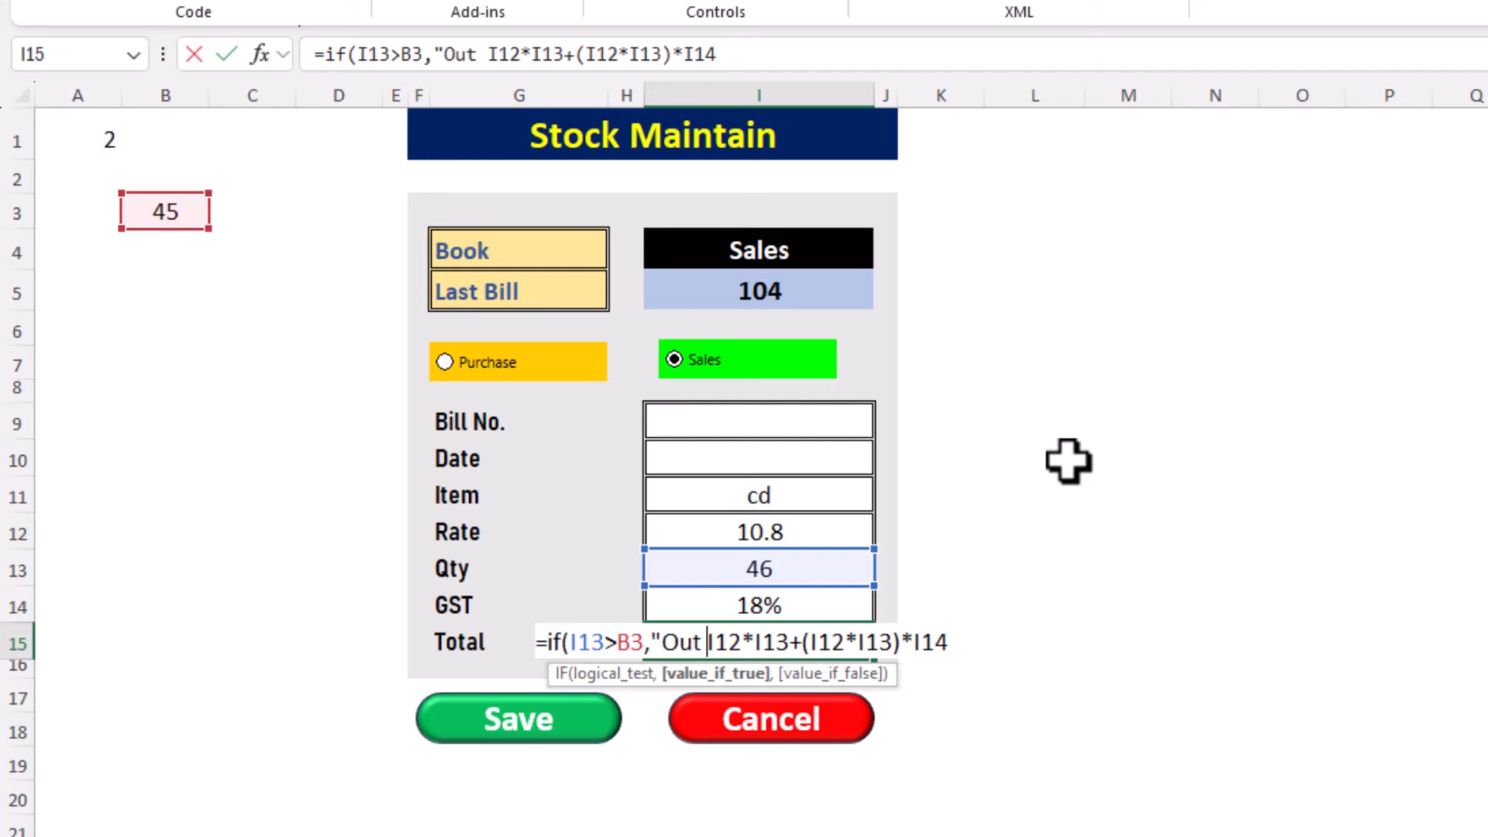
type("Stock")
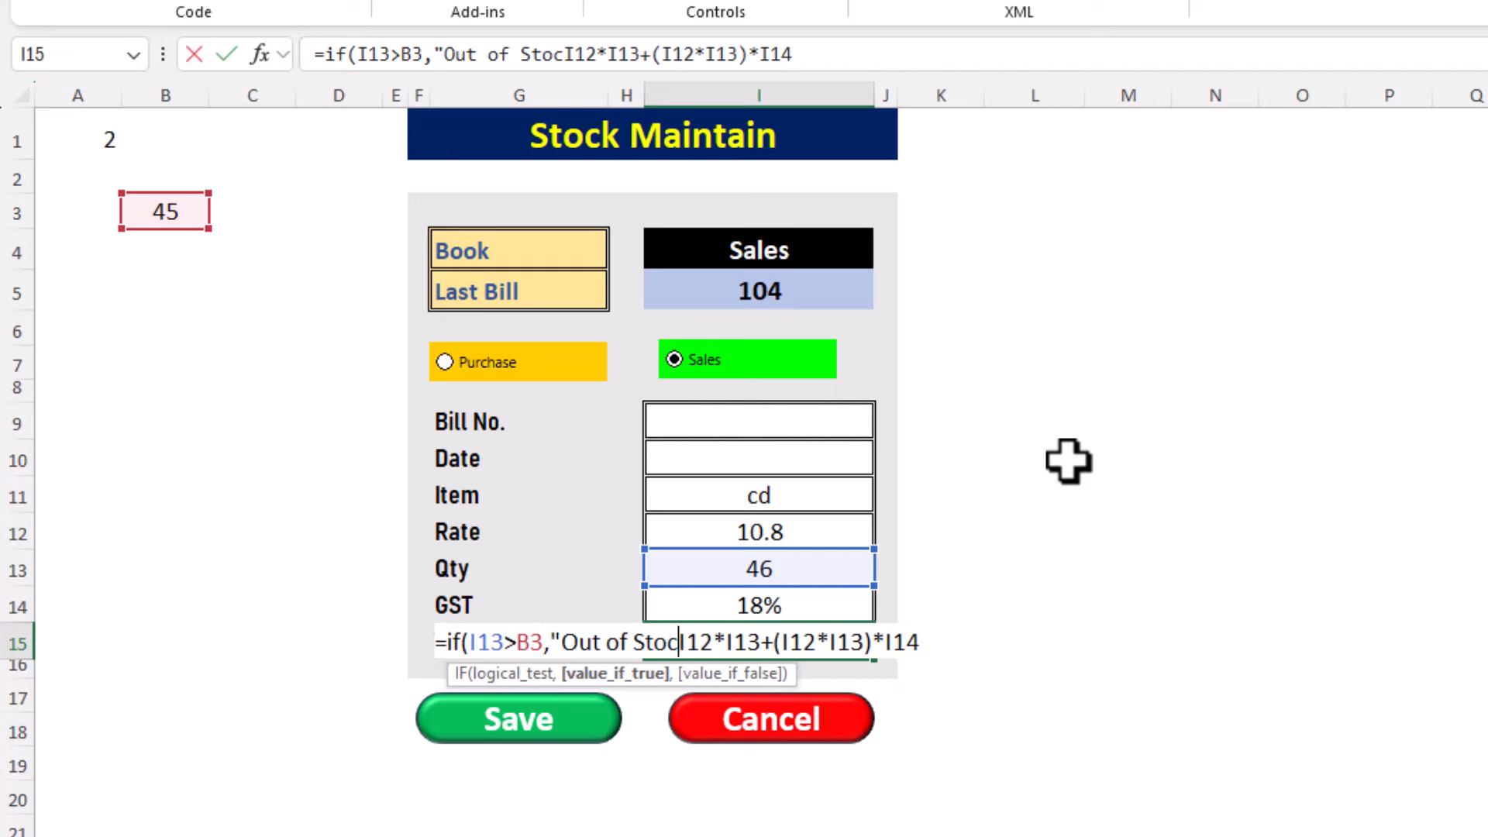
type("\"")
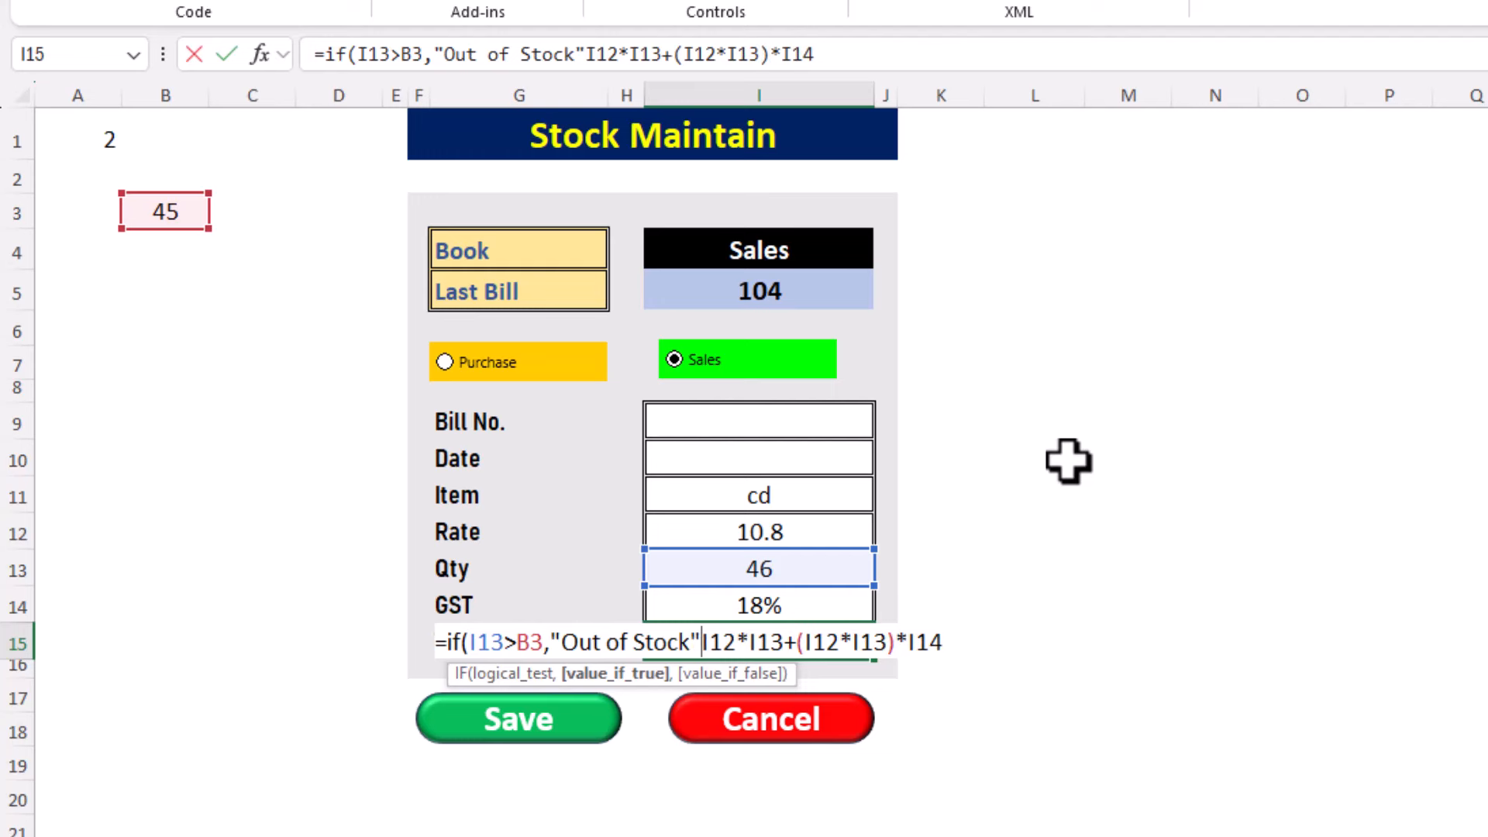
type(",I12*I13+(I12*I13")
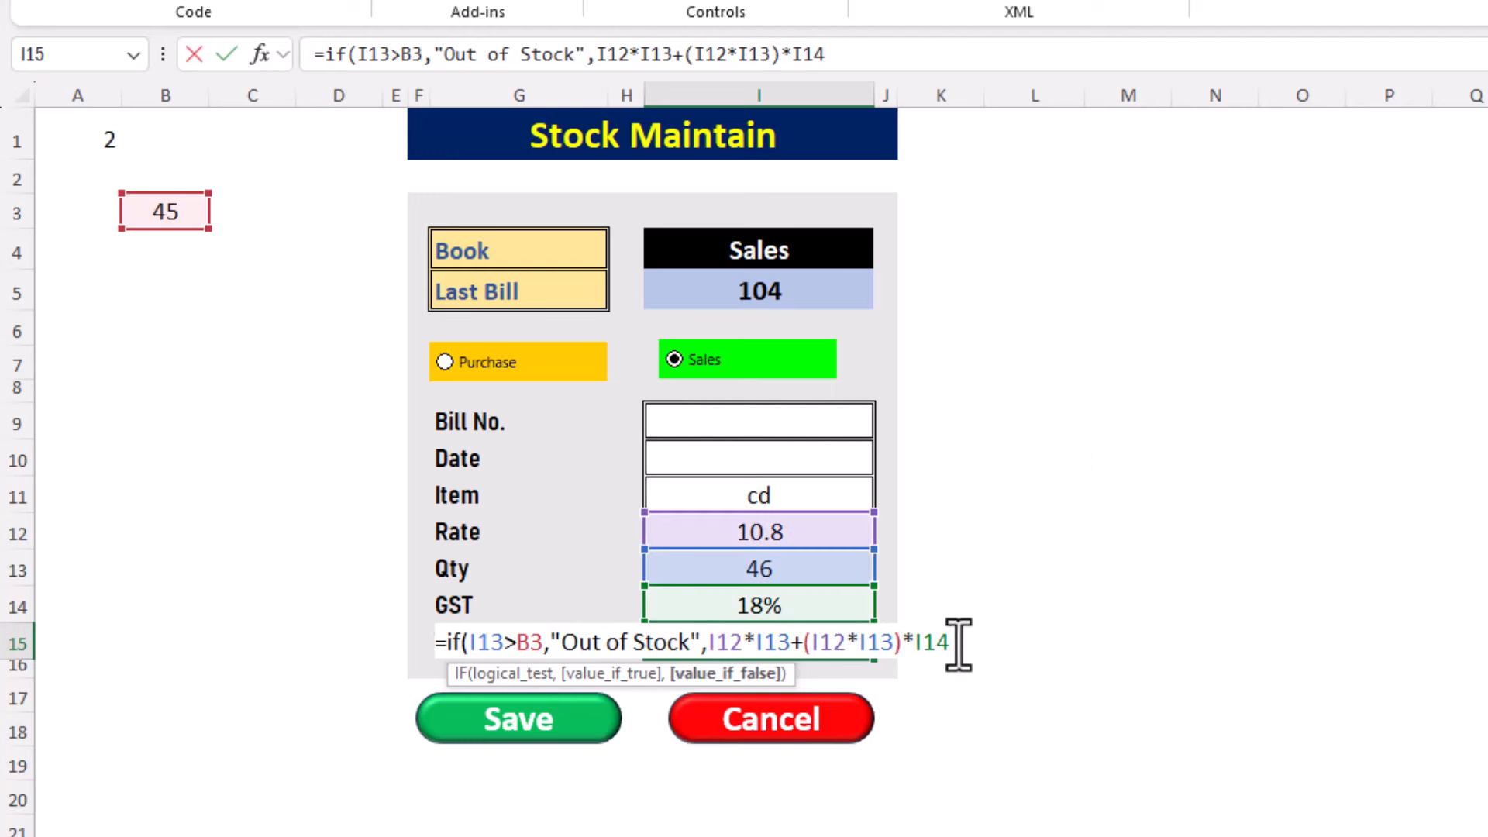
type(")")
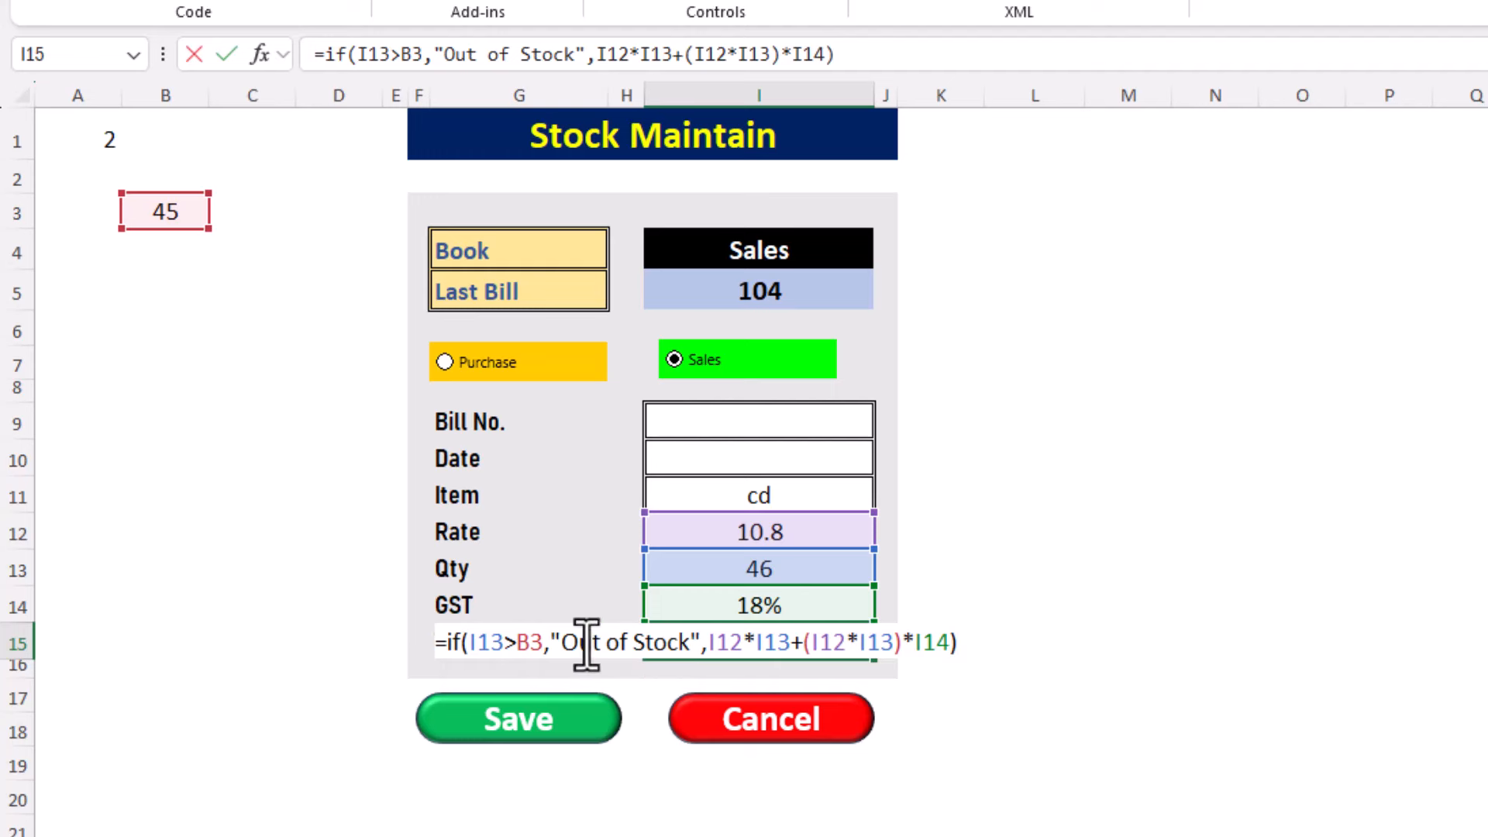
Step: Wrap the Total's IF formula in cell I15 in IFERROR with "" as the value for errors
left_click(449, 643)
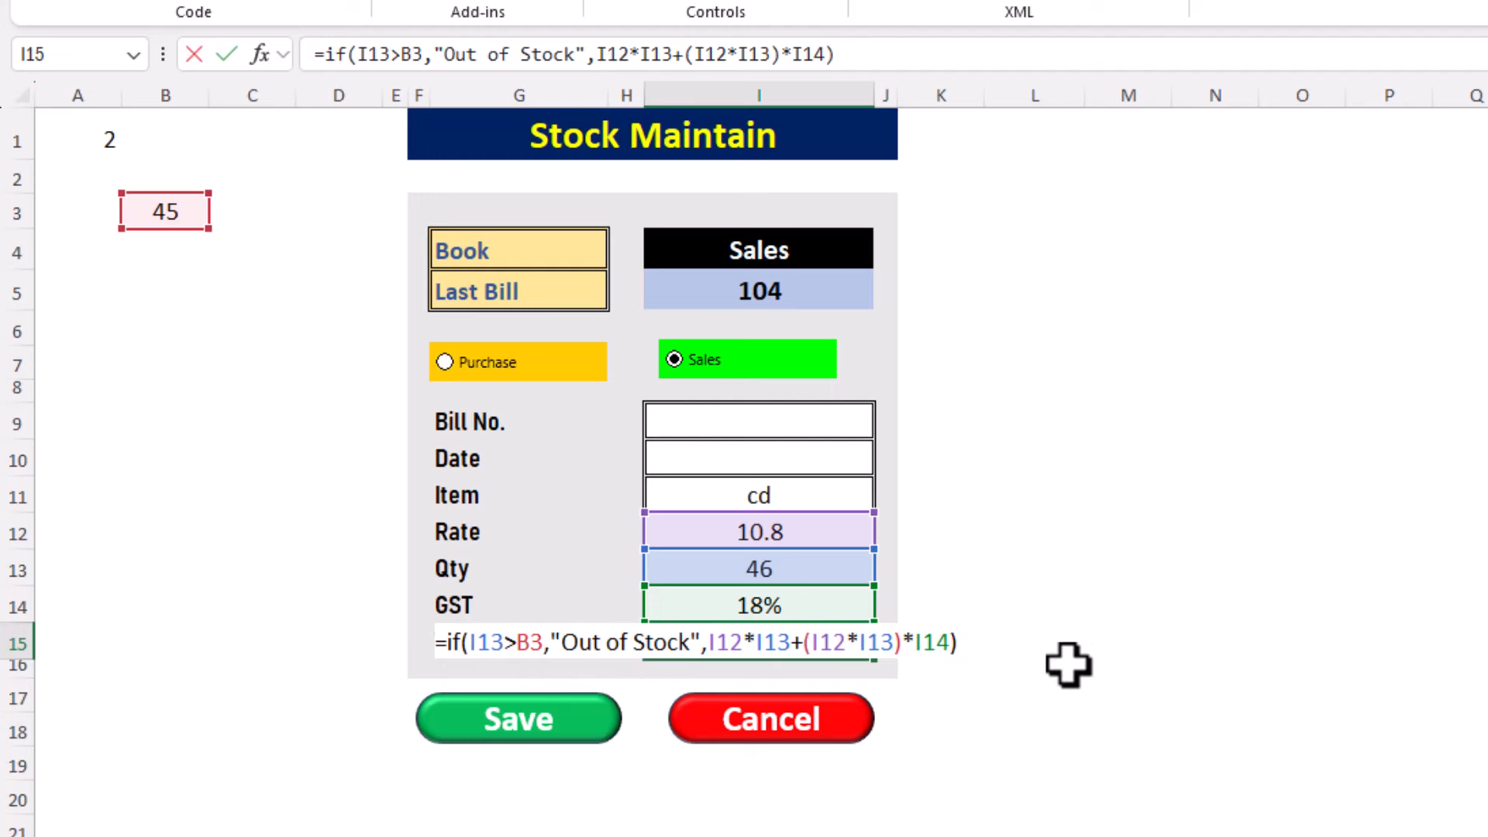
type("iferror")
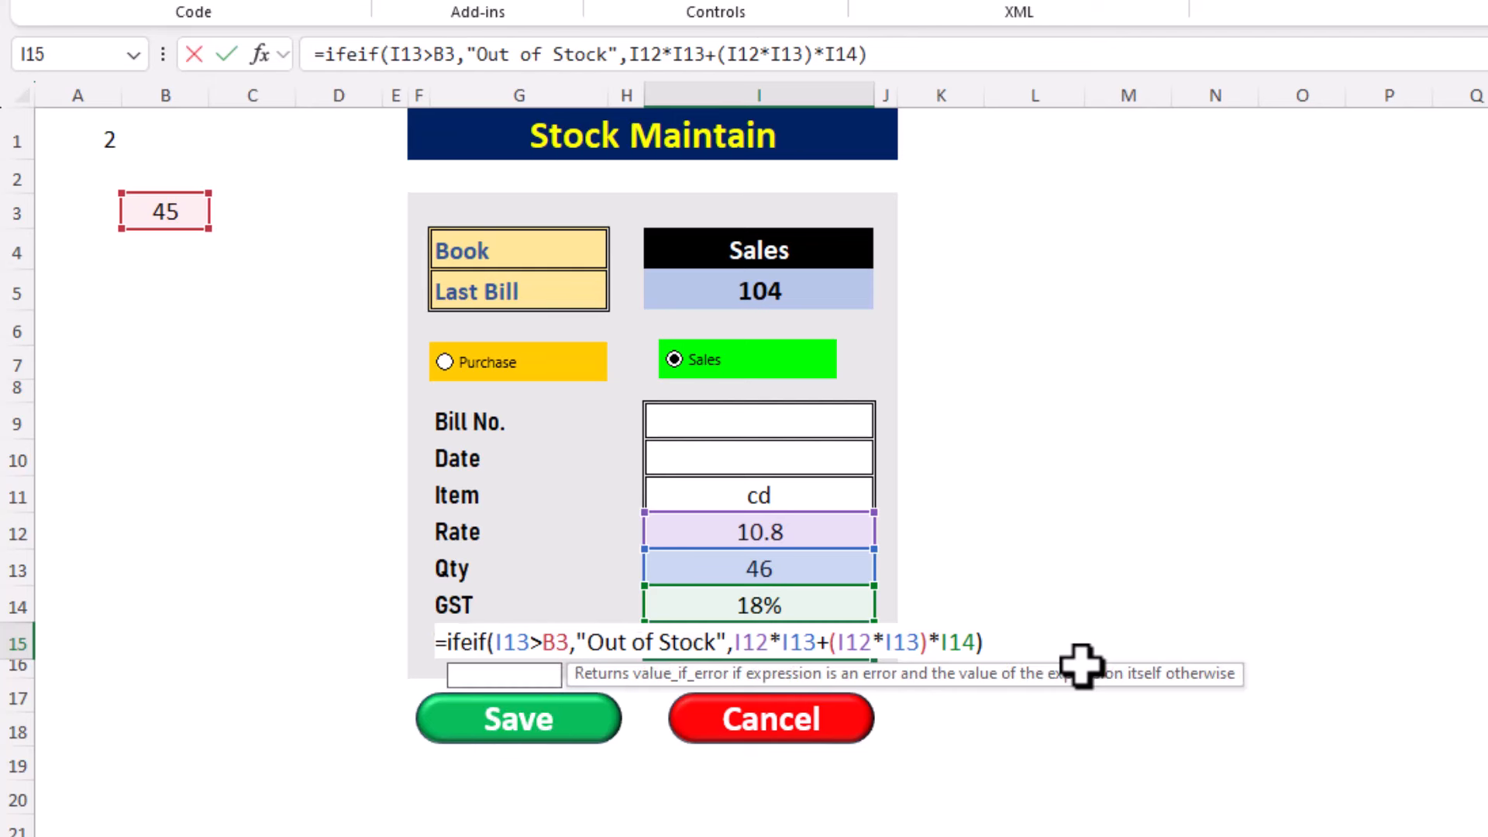
type("(")
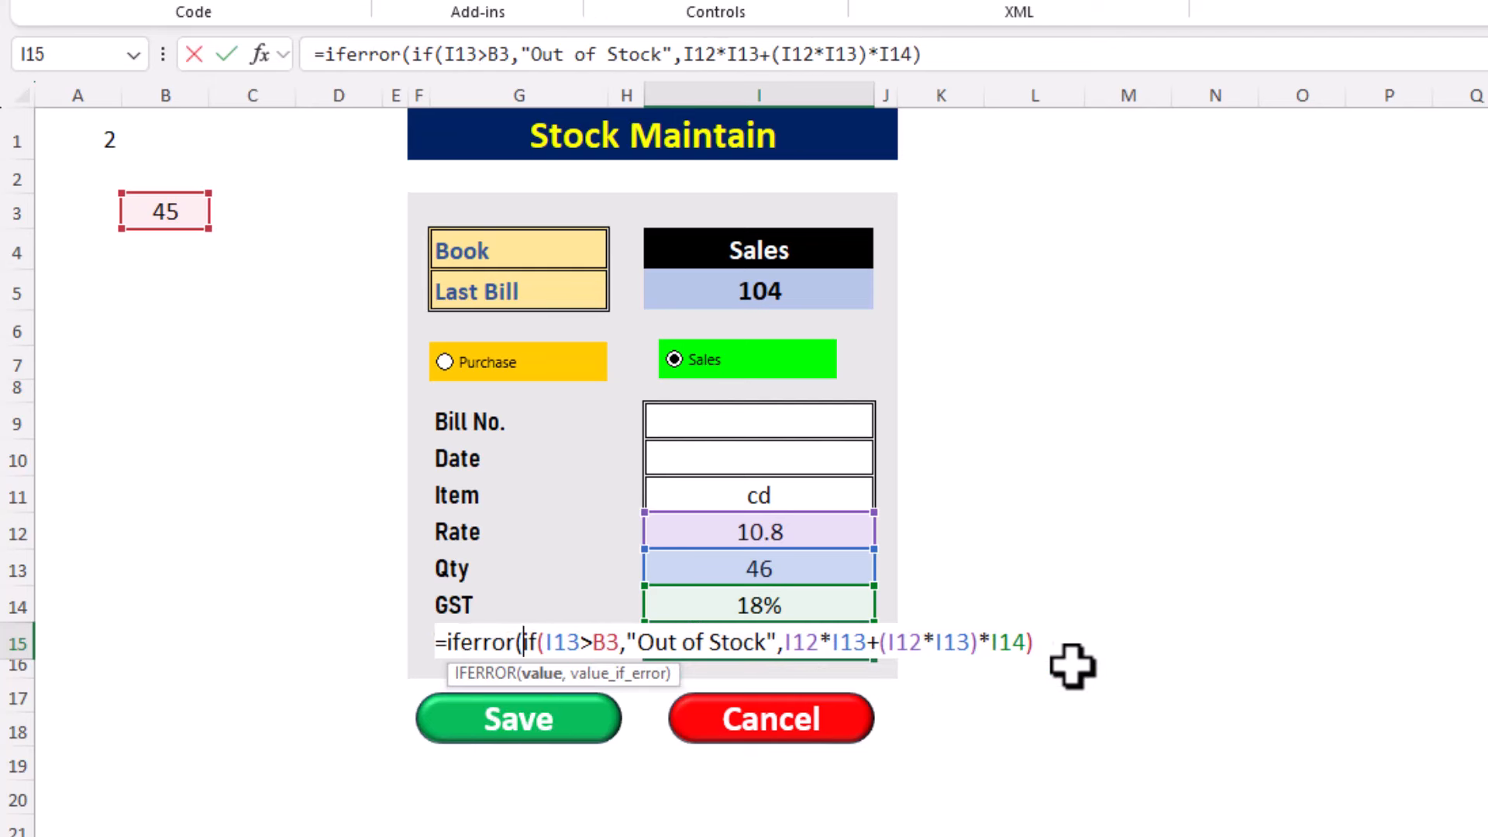
left_click(1037, 643)
type(",")
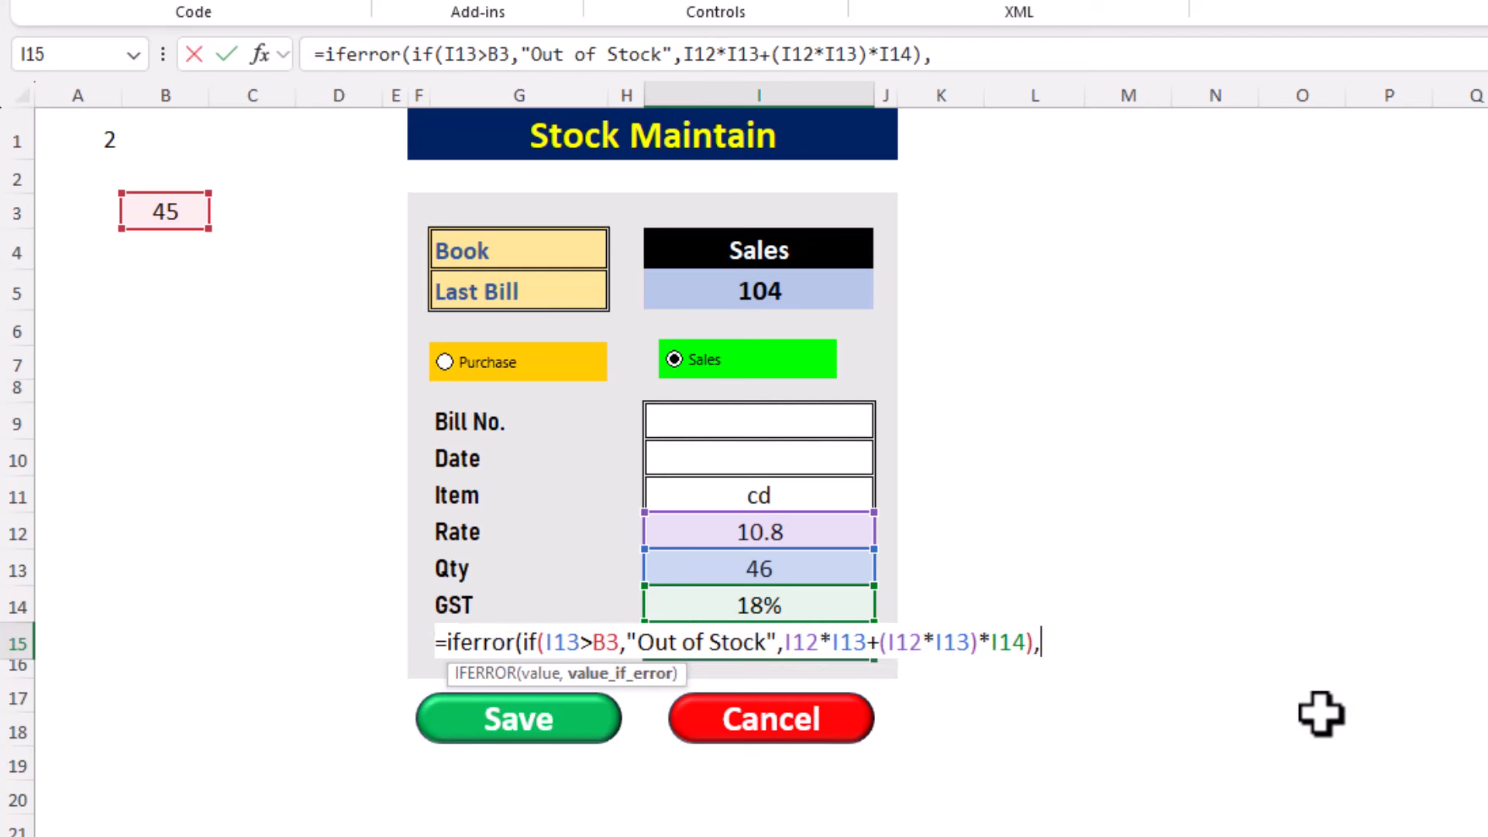
type("\"\")")
key("Return")
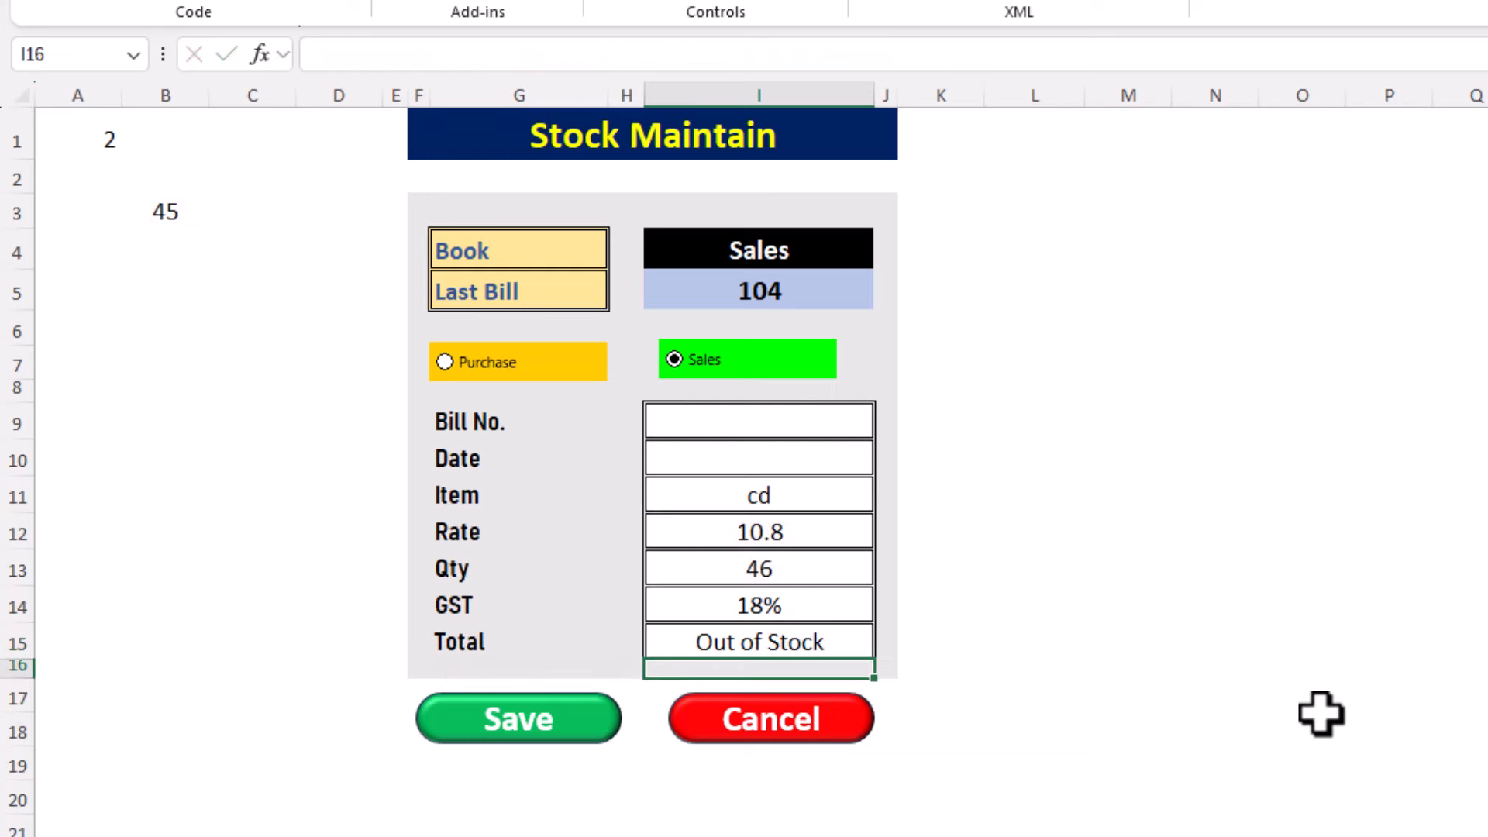
Step: Test the out-of-stock check by setting the Qty to 44 and after that to 48
left_click(1139, 696)
left_click(805, 580)
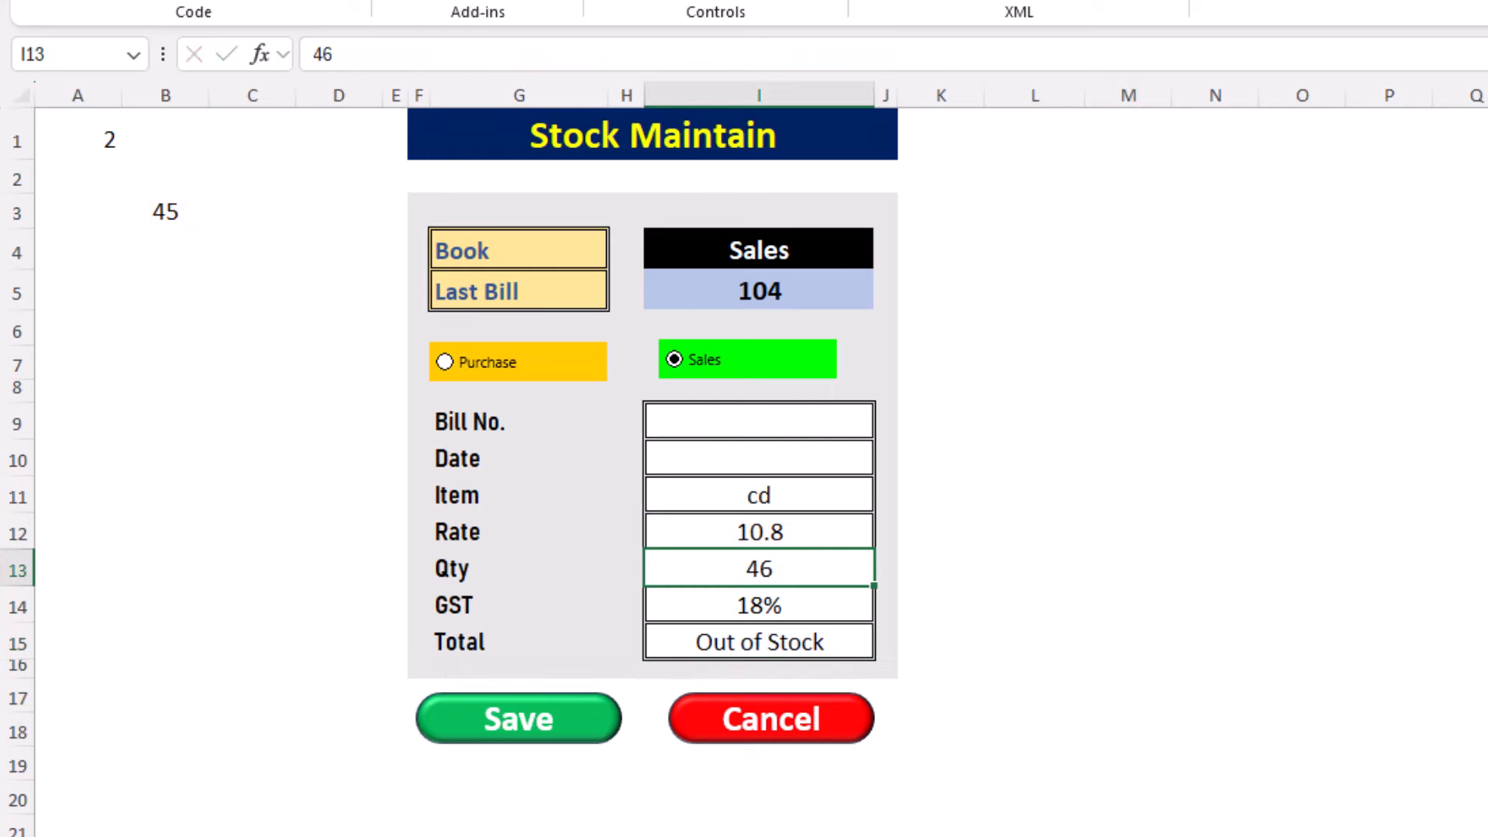
type("44")
key("Return")
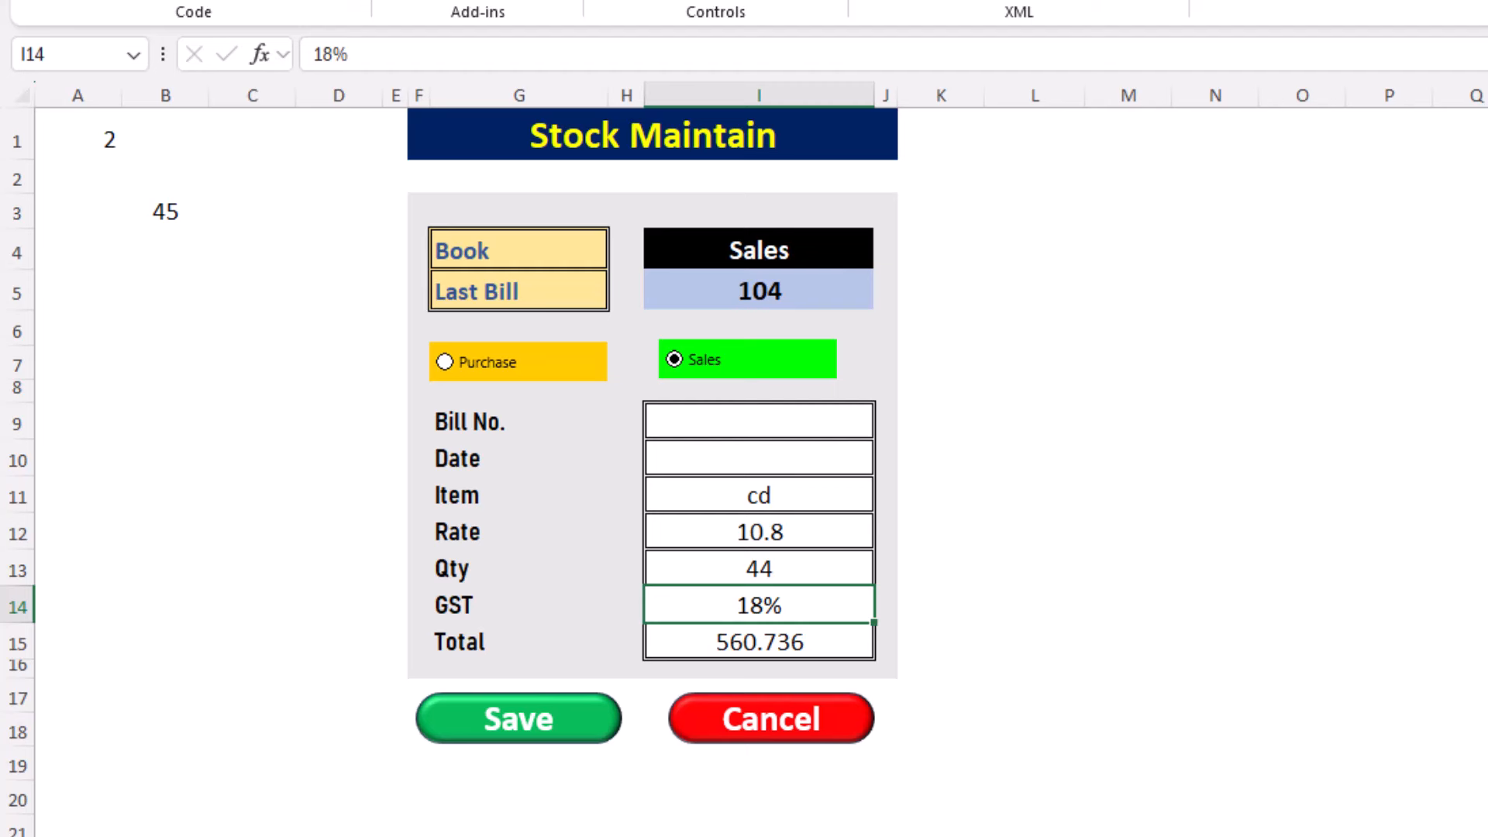
left_click(775, 568)
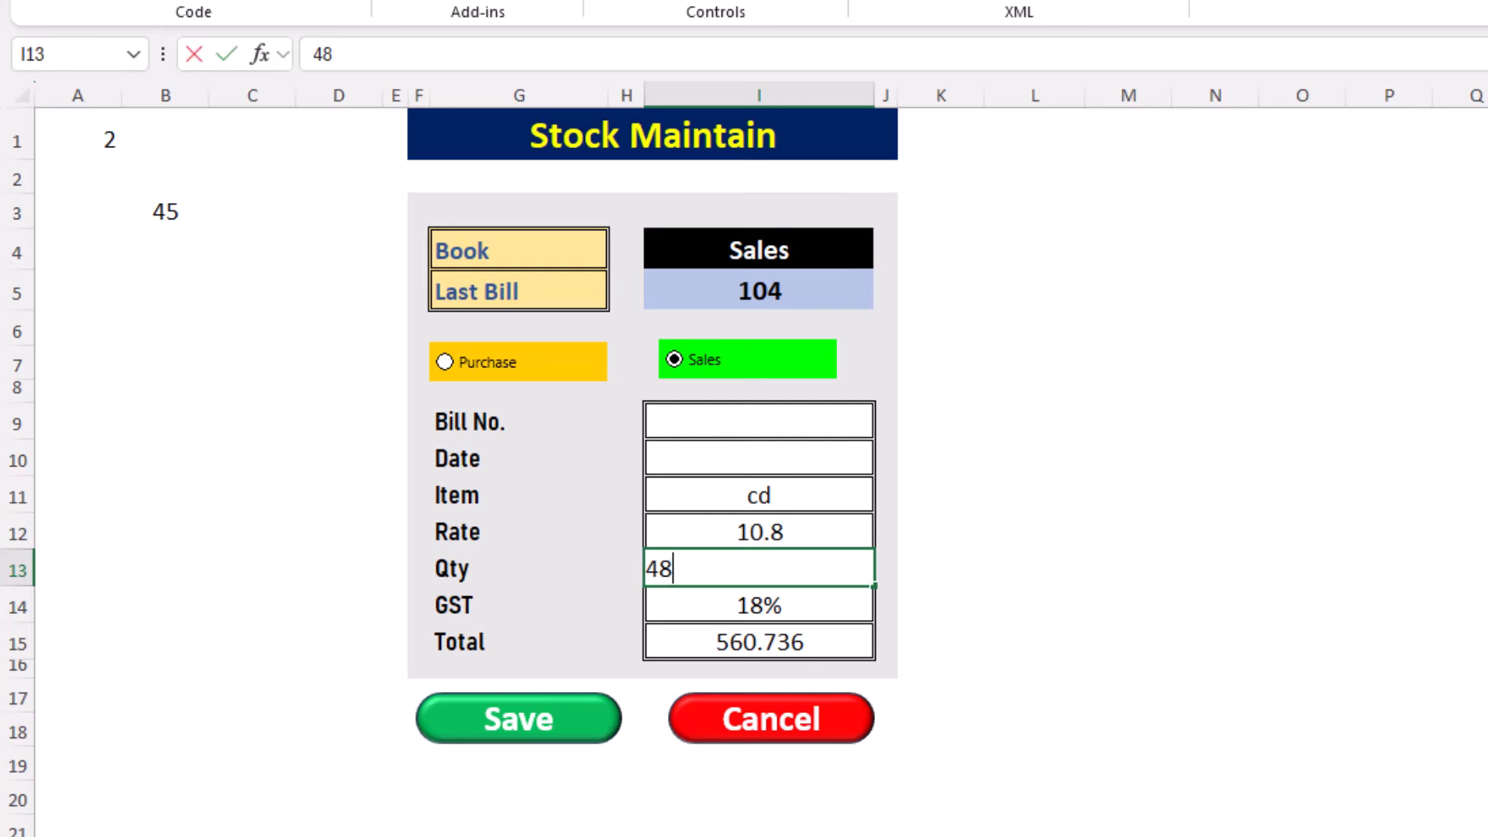
key("Return")
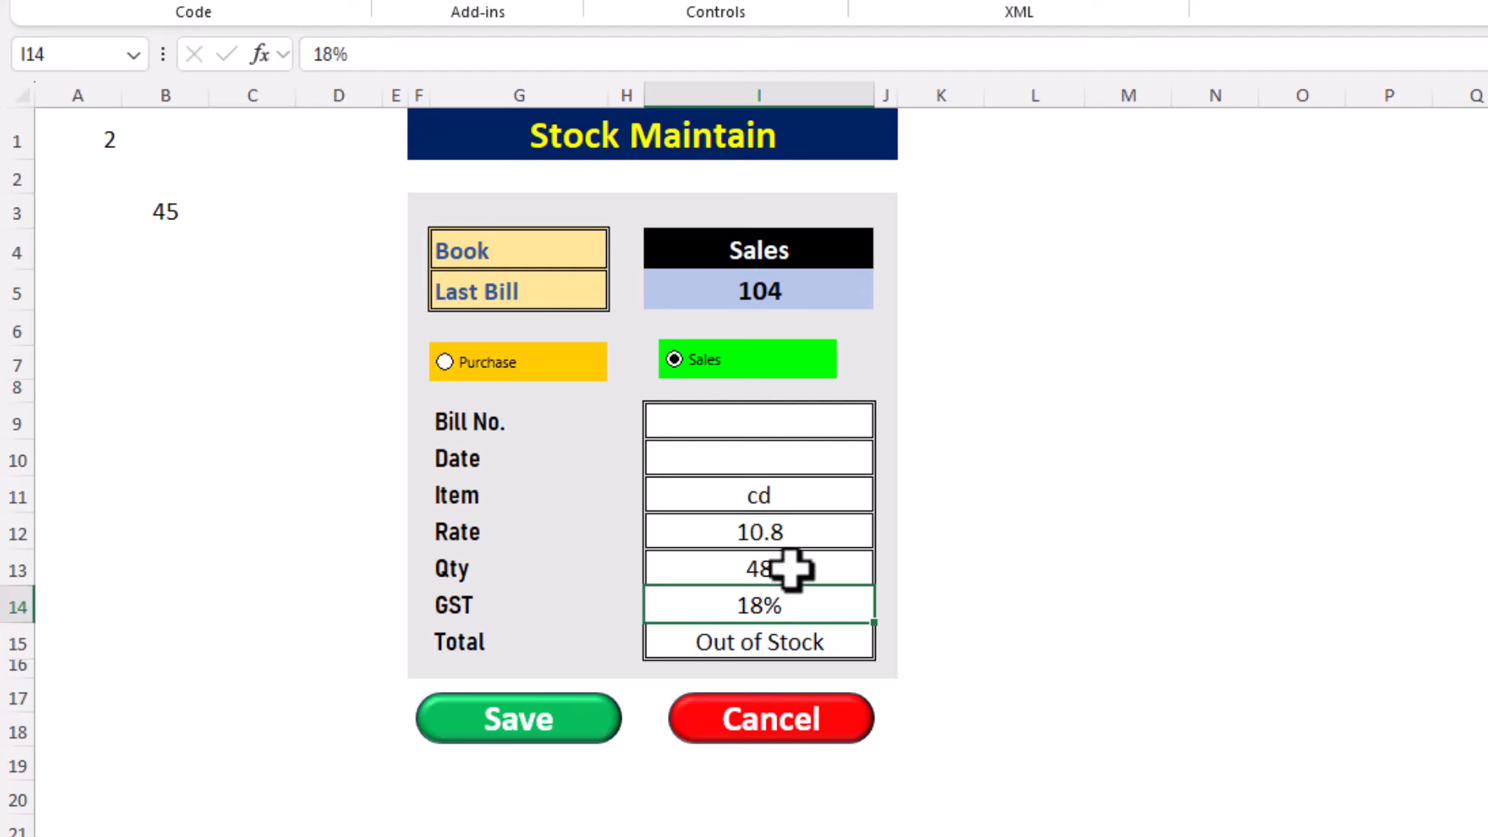
Step: In cell K13 beside the Qty, enter an IF formula returning "Stock Left= "&B3 when I13 exceeds B3, otherwise ""
left_click(973, 570)
left_click(1020, 568)
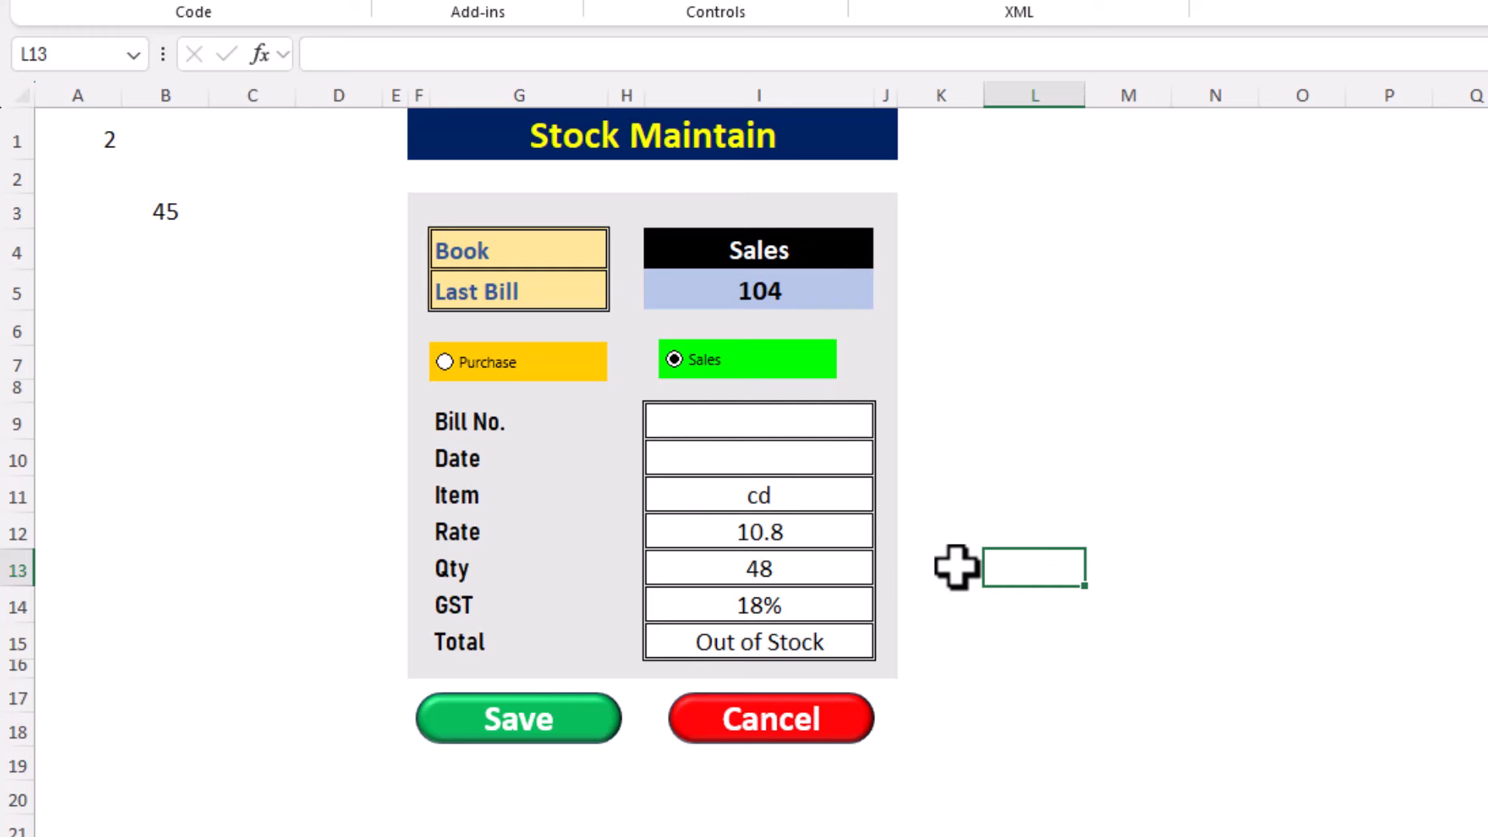
left_click(956, 568)
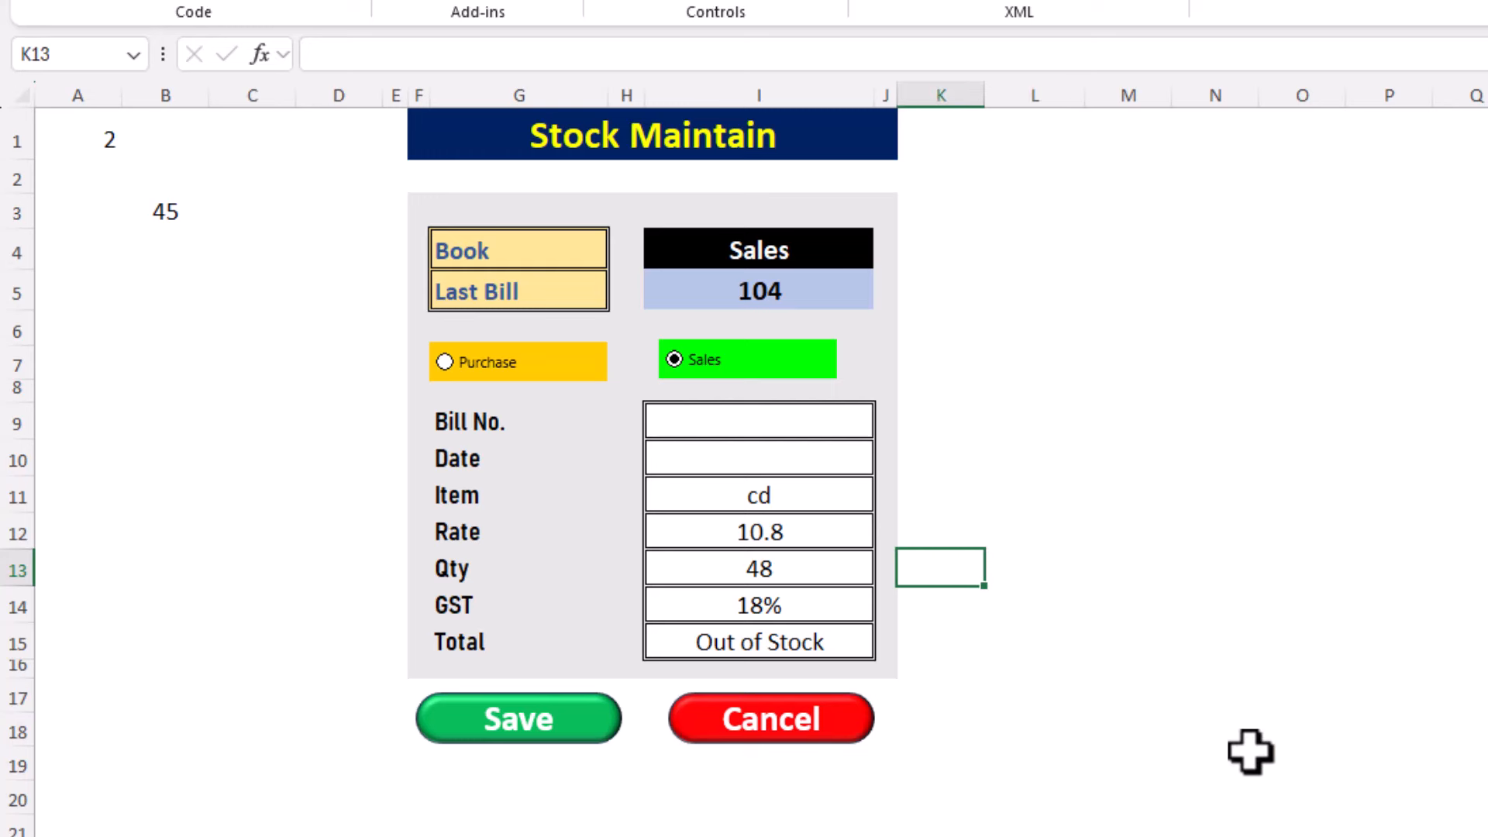
type("=if")
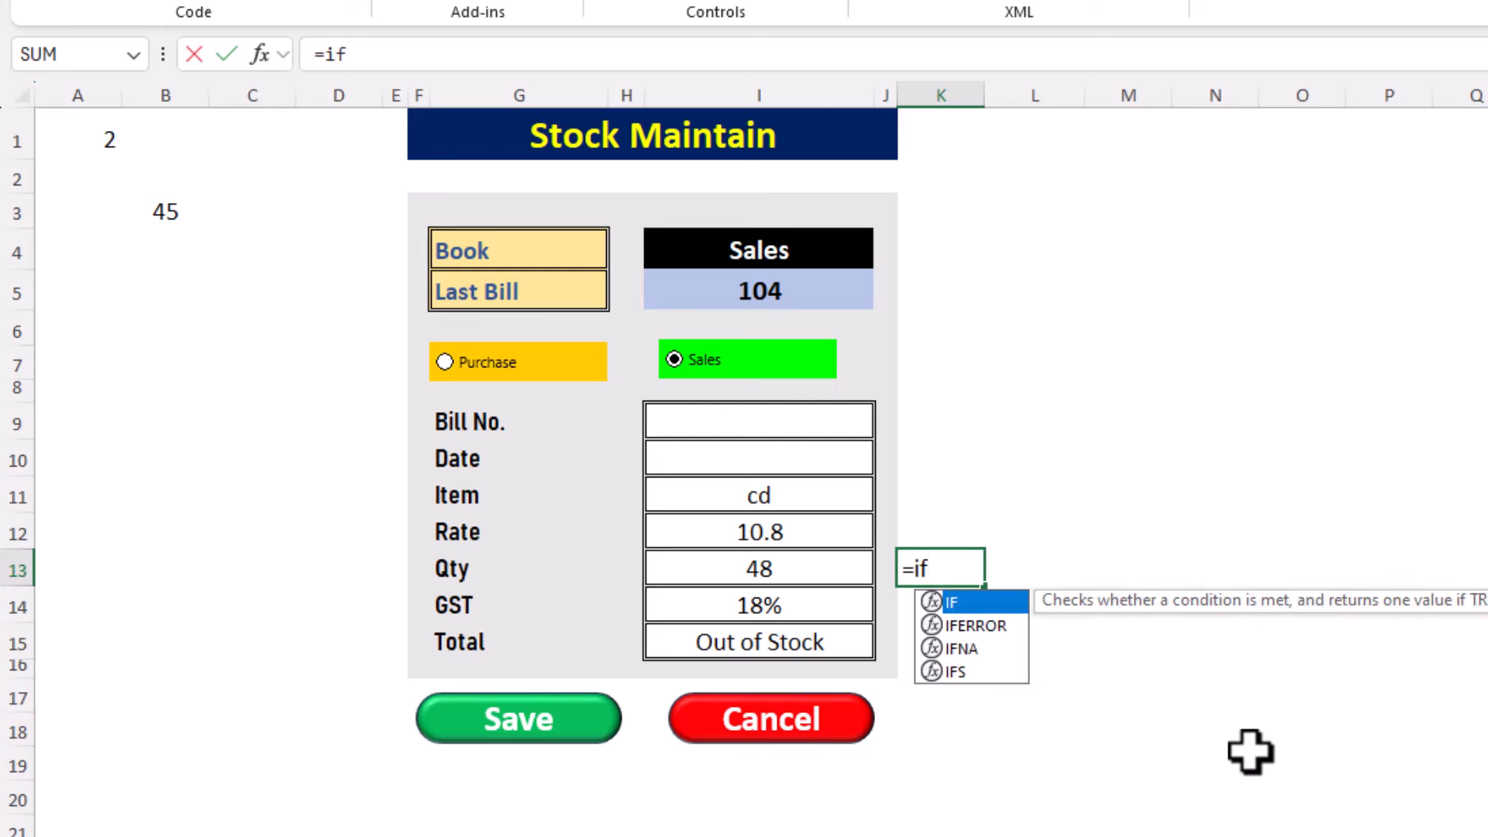
type("(")
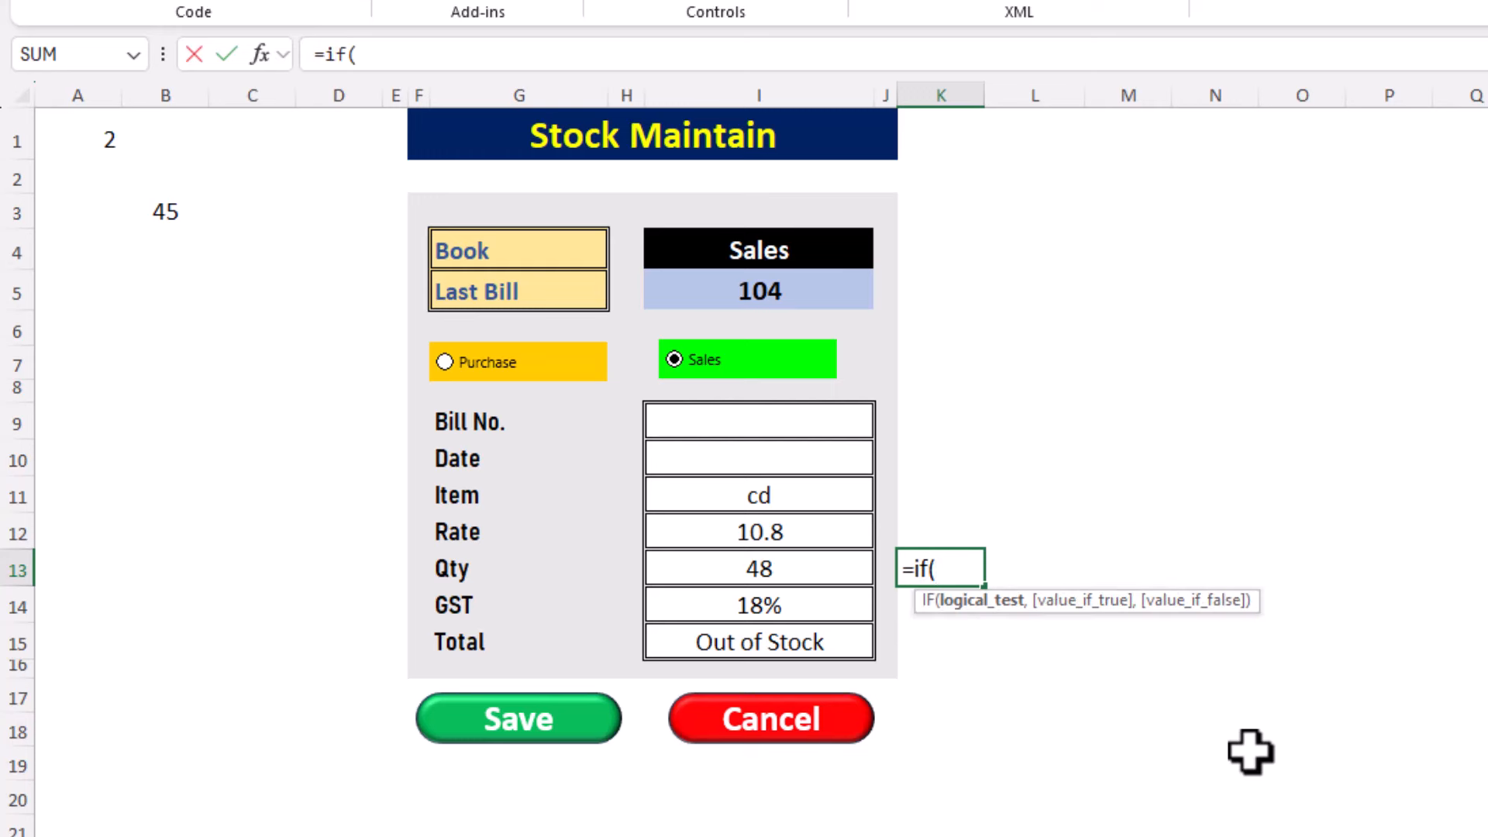
left_click(775, 570)
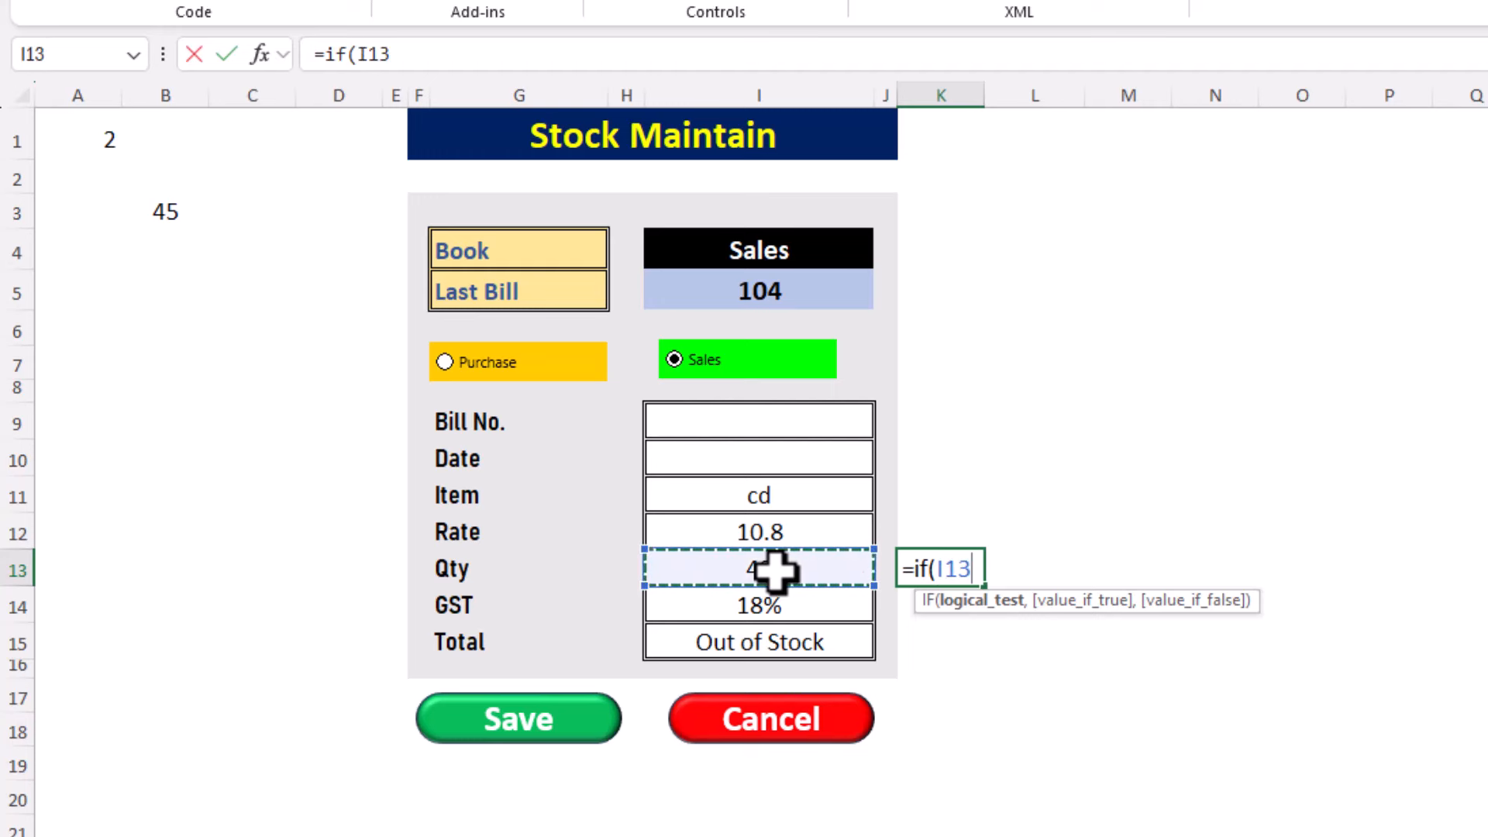
type(">")
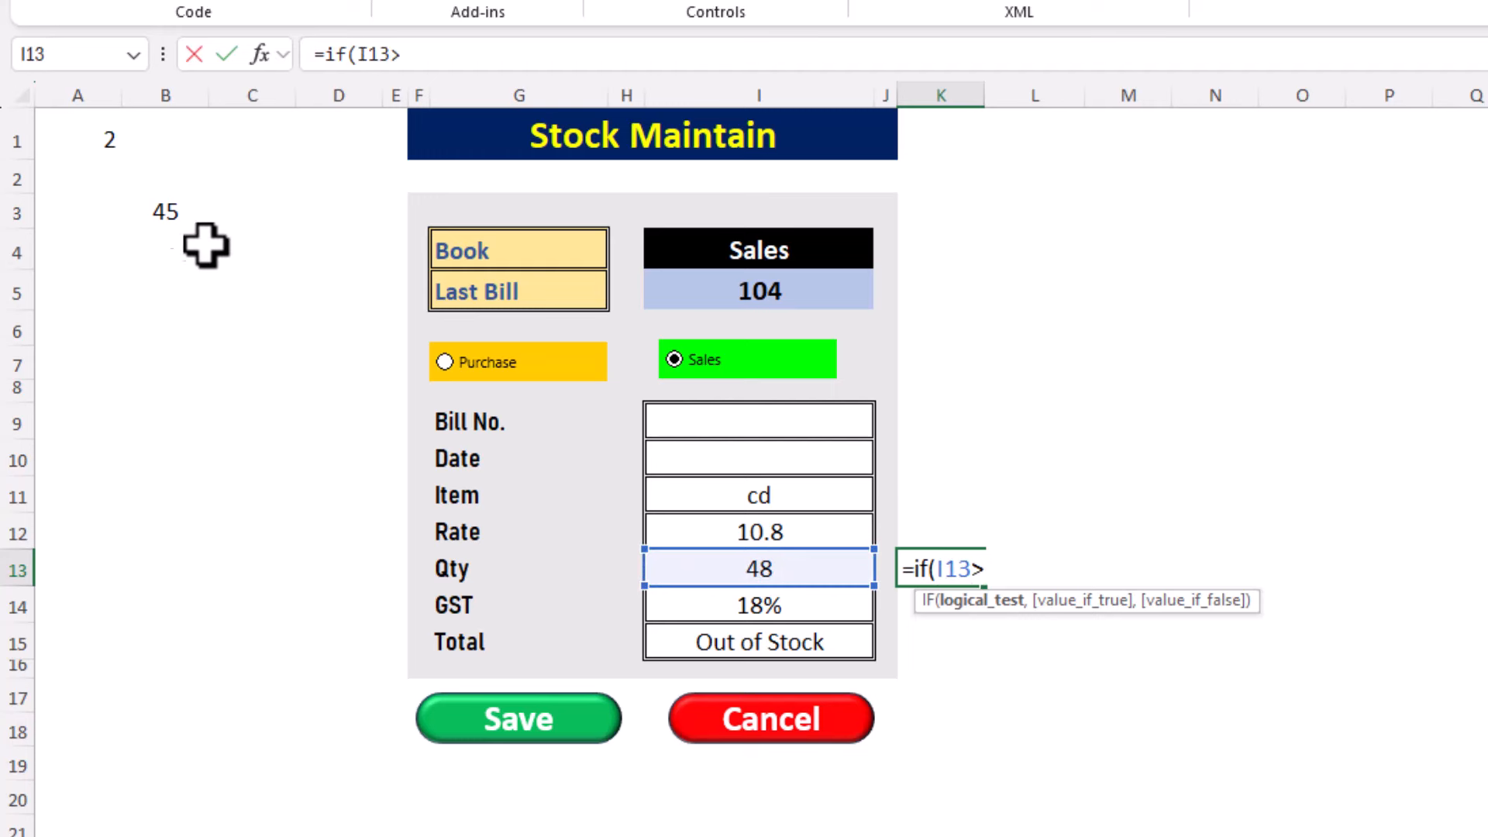
left_click(159, 213)
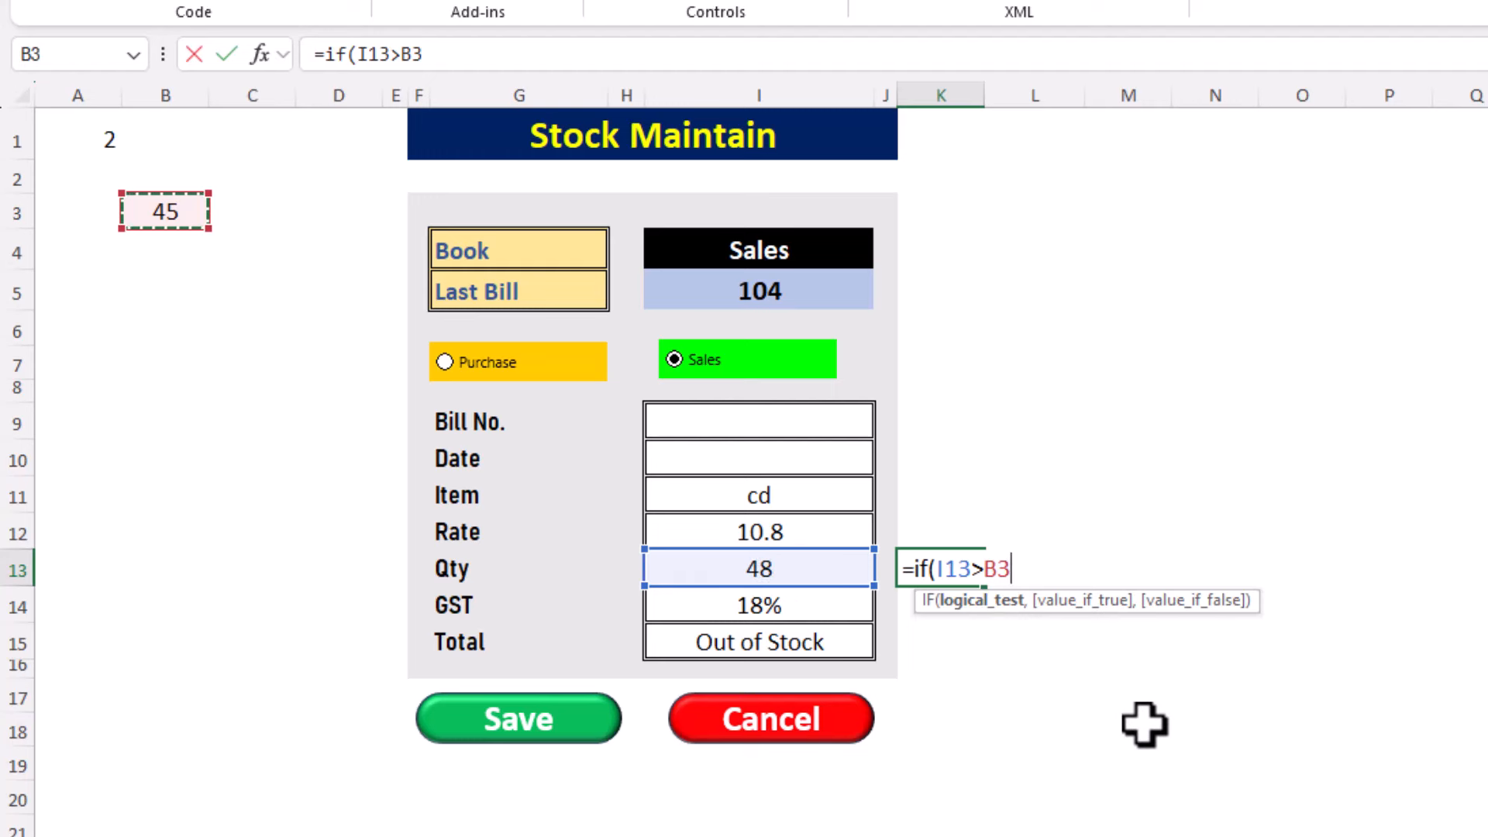
type(",\"Stock Left= \"&")
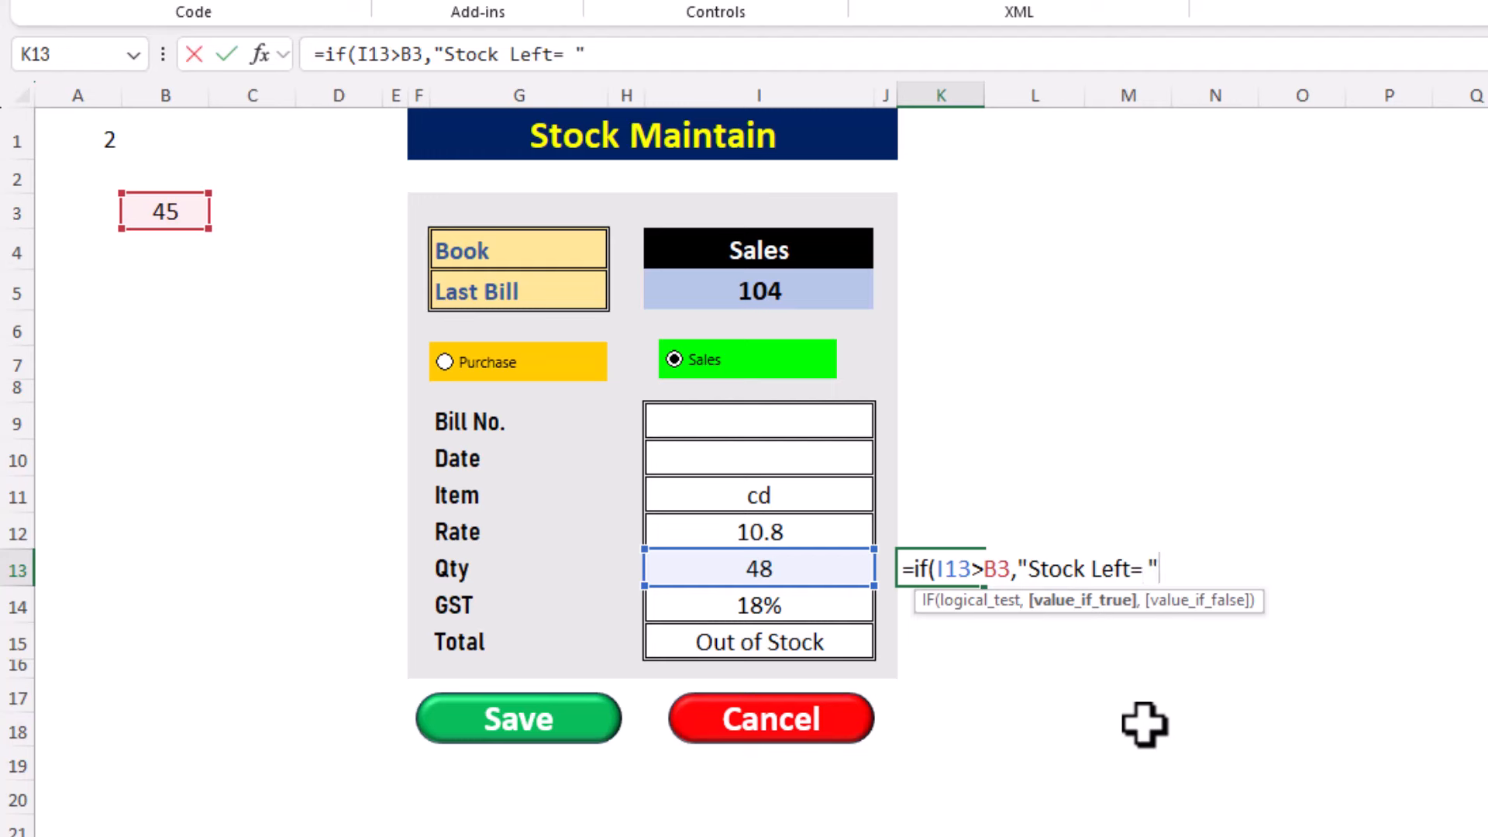
left_click(151, 211)
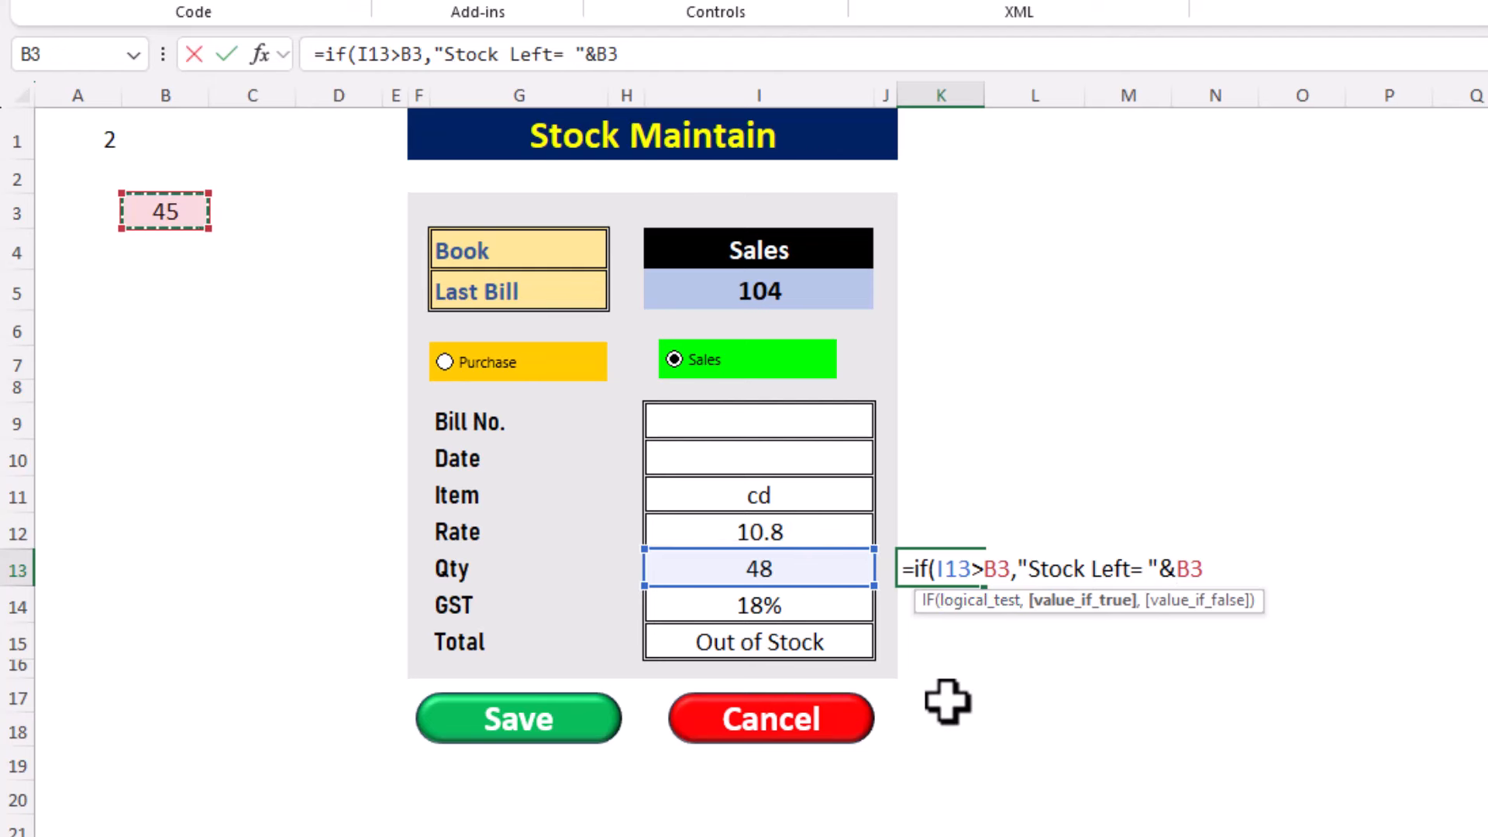
type(",")
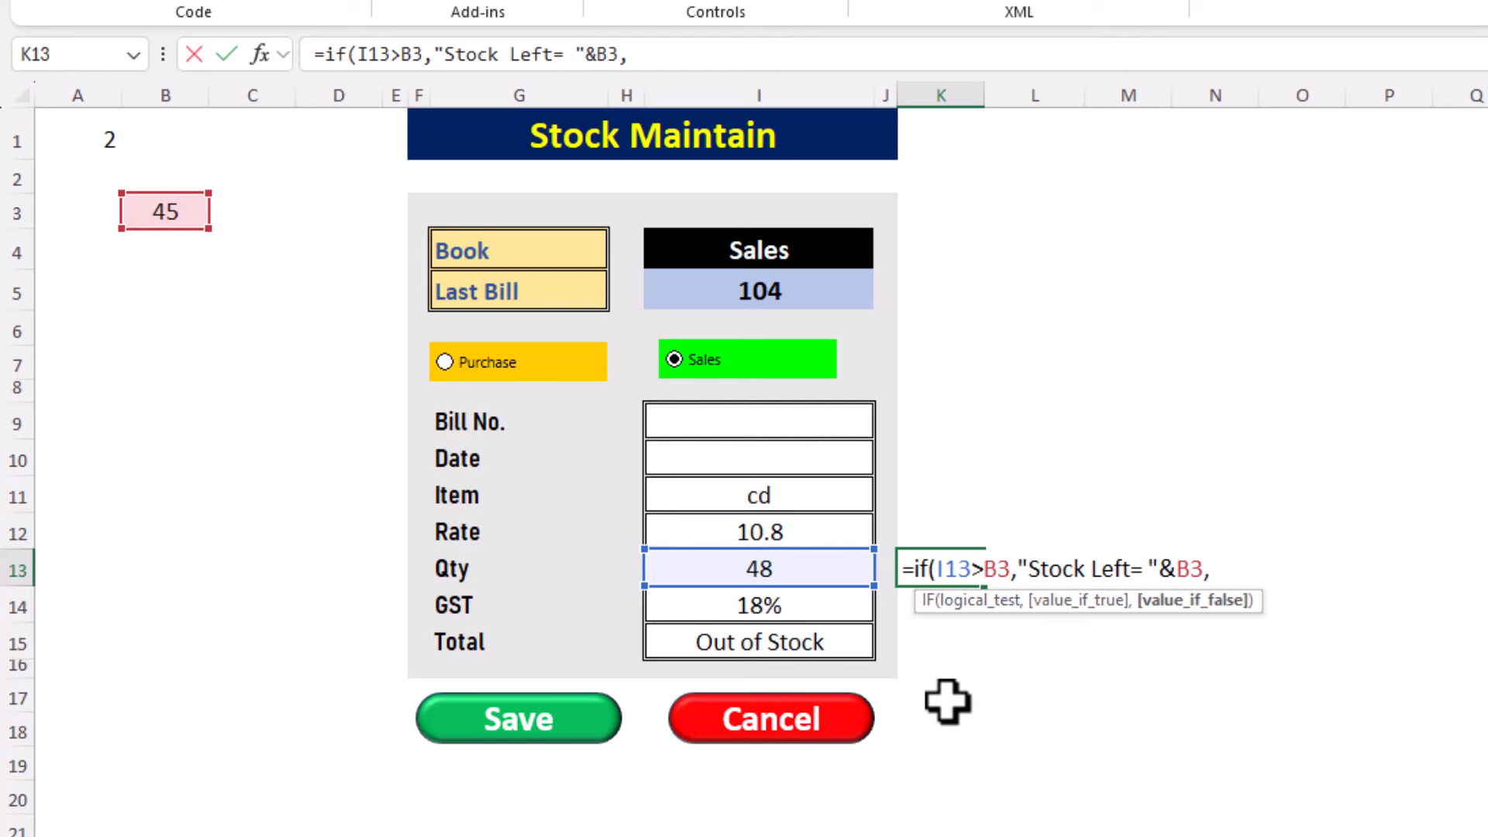
type("\"\")")
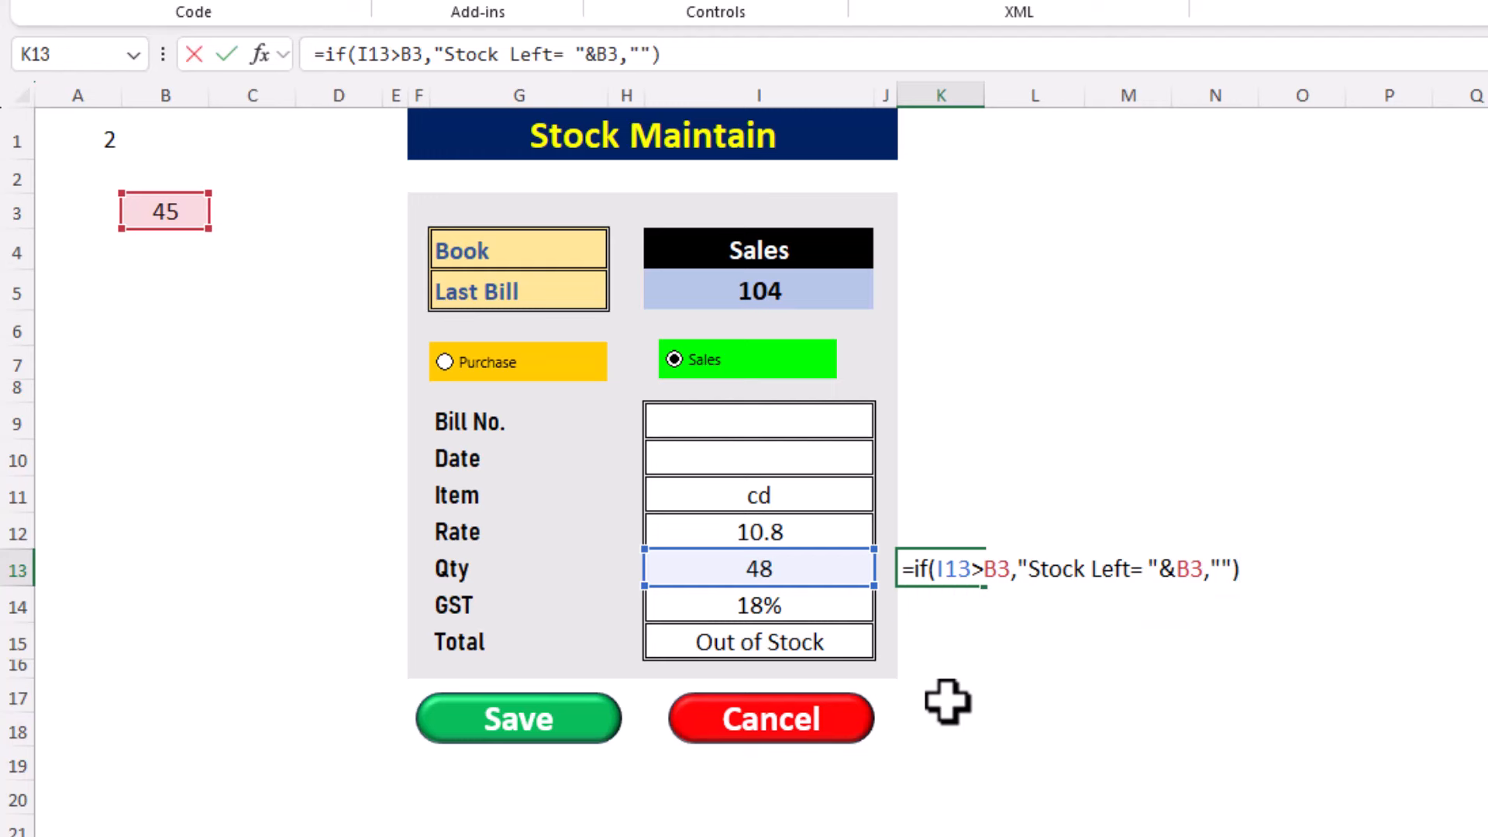
key("Return")
Step: Format the stock-left message in cell K13 as bold red text
left_click(929, 567)
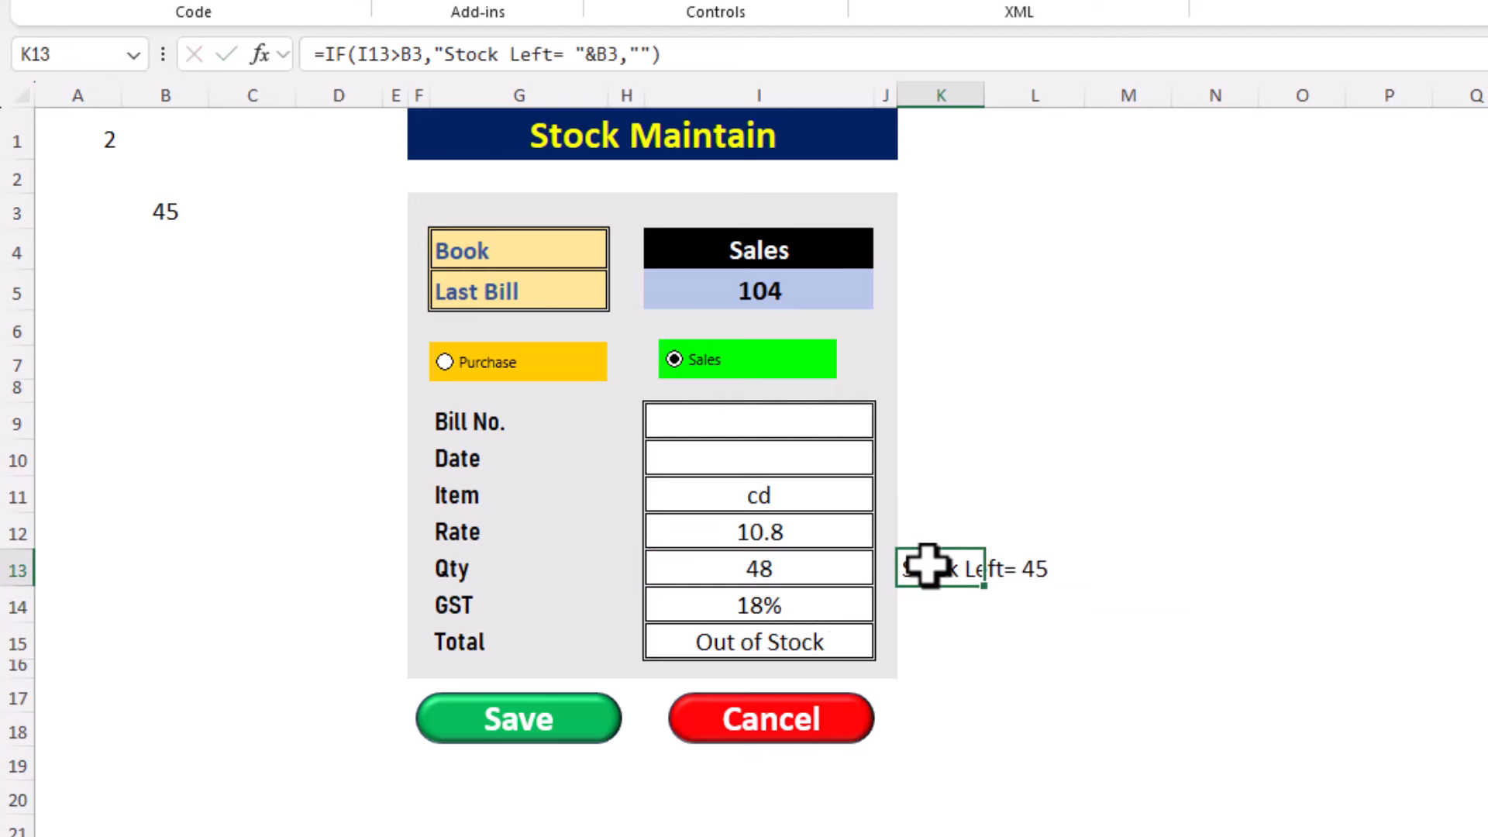
key("ctrl+b")
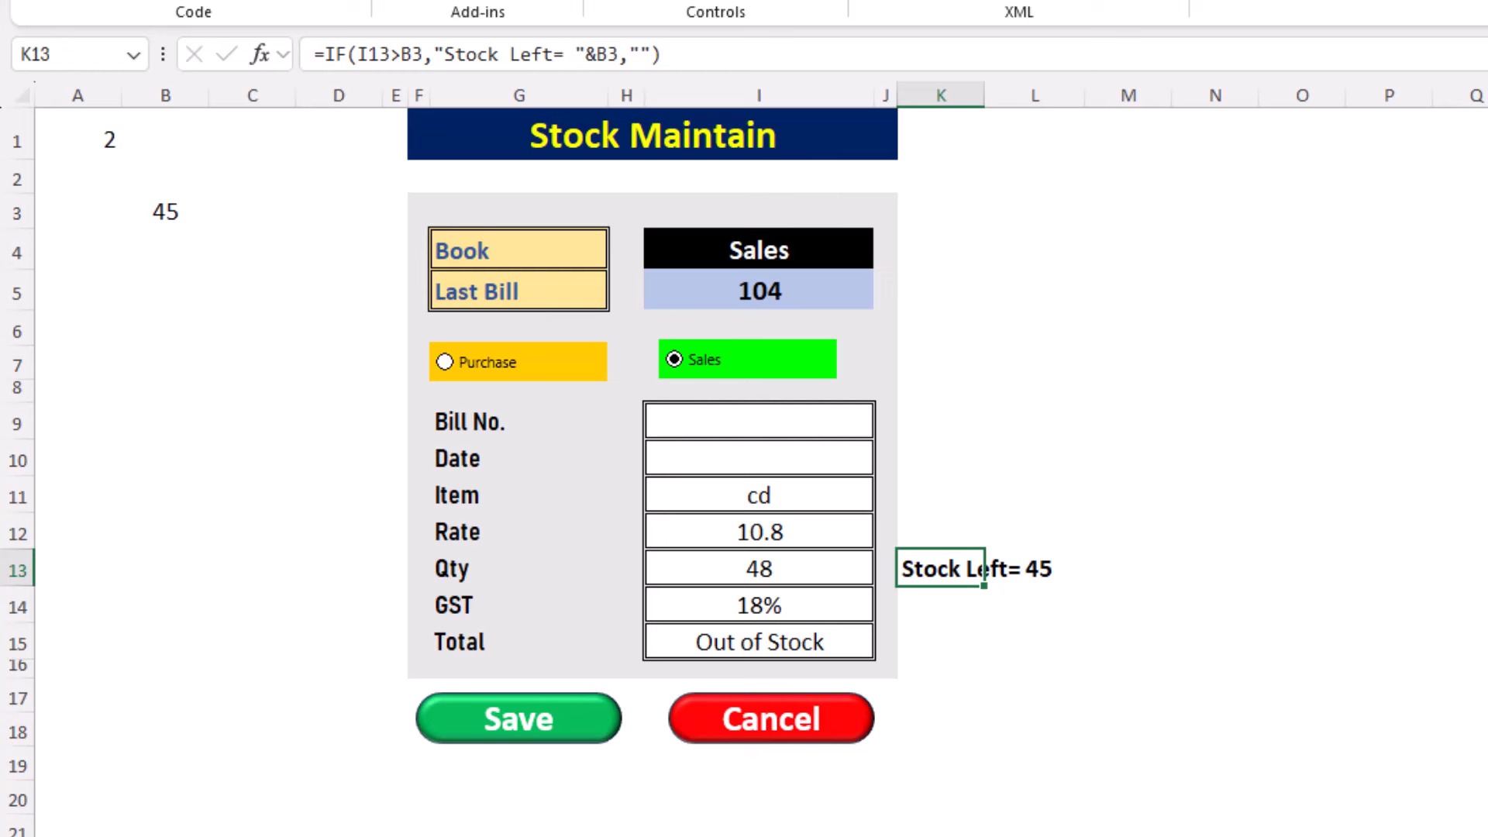
left_click(422, 6)
left_click(535, 7)
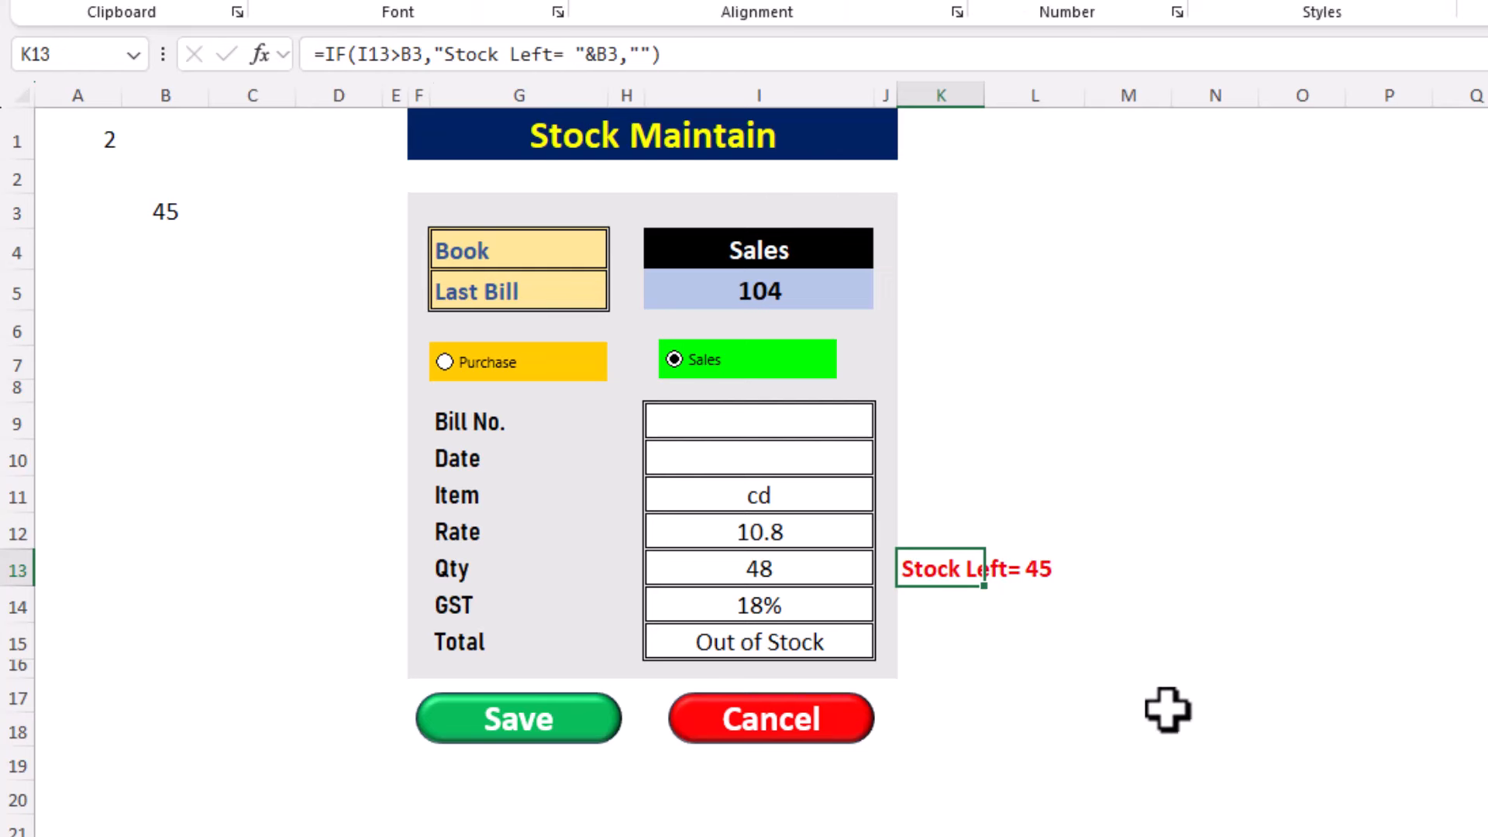
left_click(1166, 703)
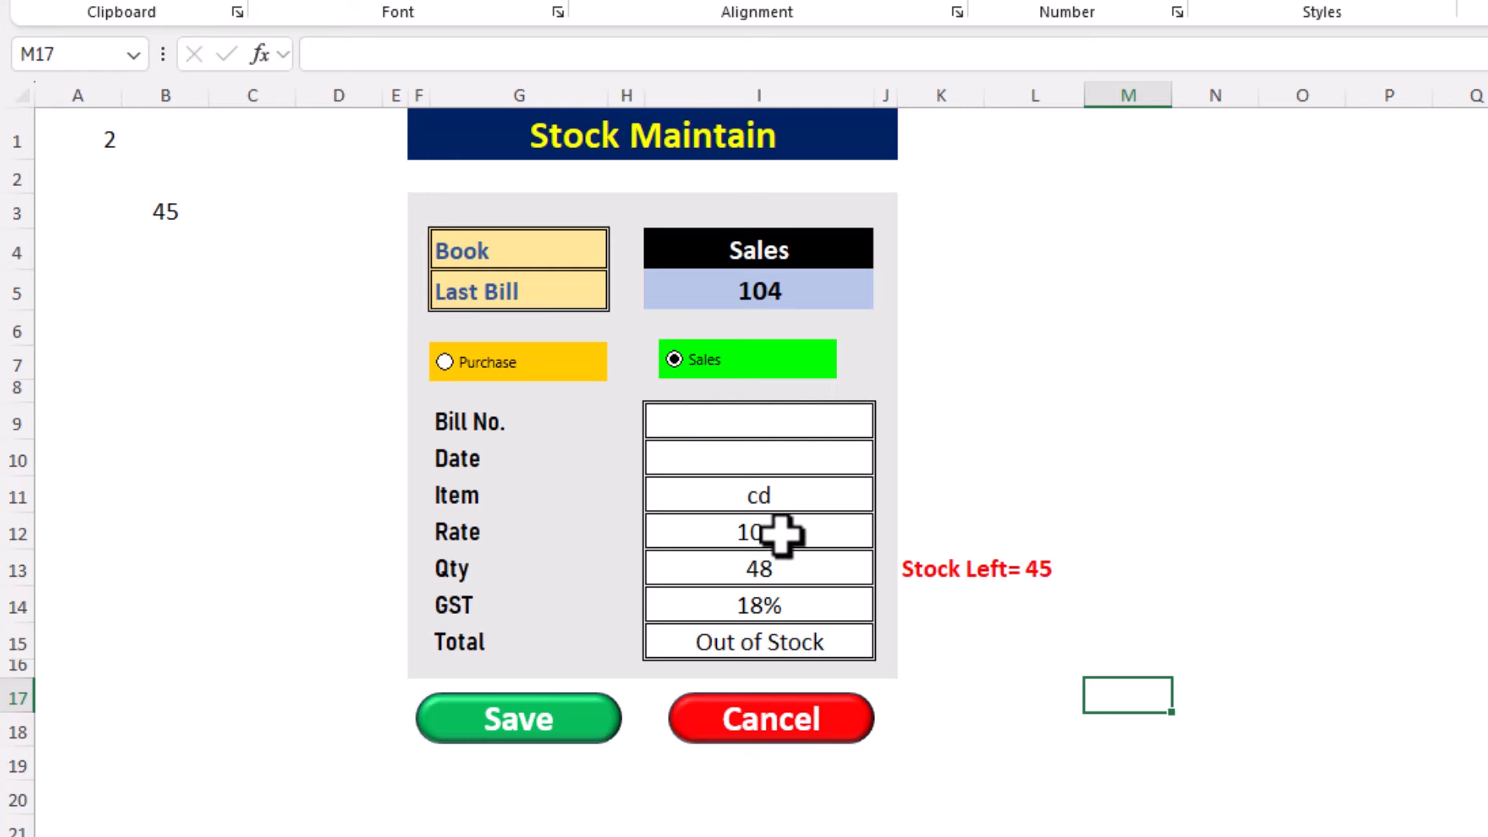
Step: Enter =VALUE(B3)/100 in cell C3 to convert the looked-up stock text into a fraction
left_click(763, 493)
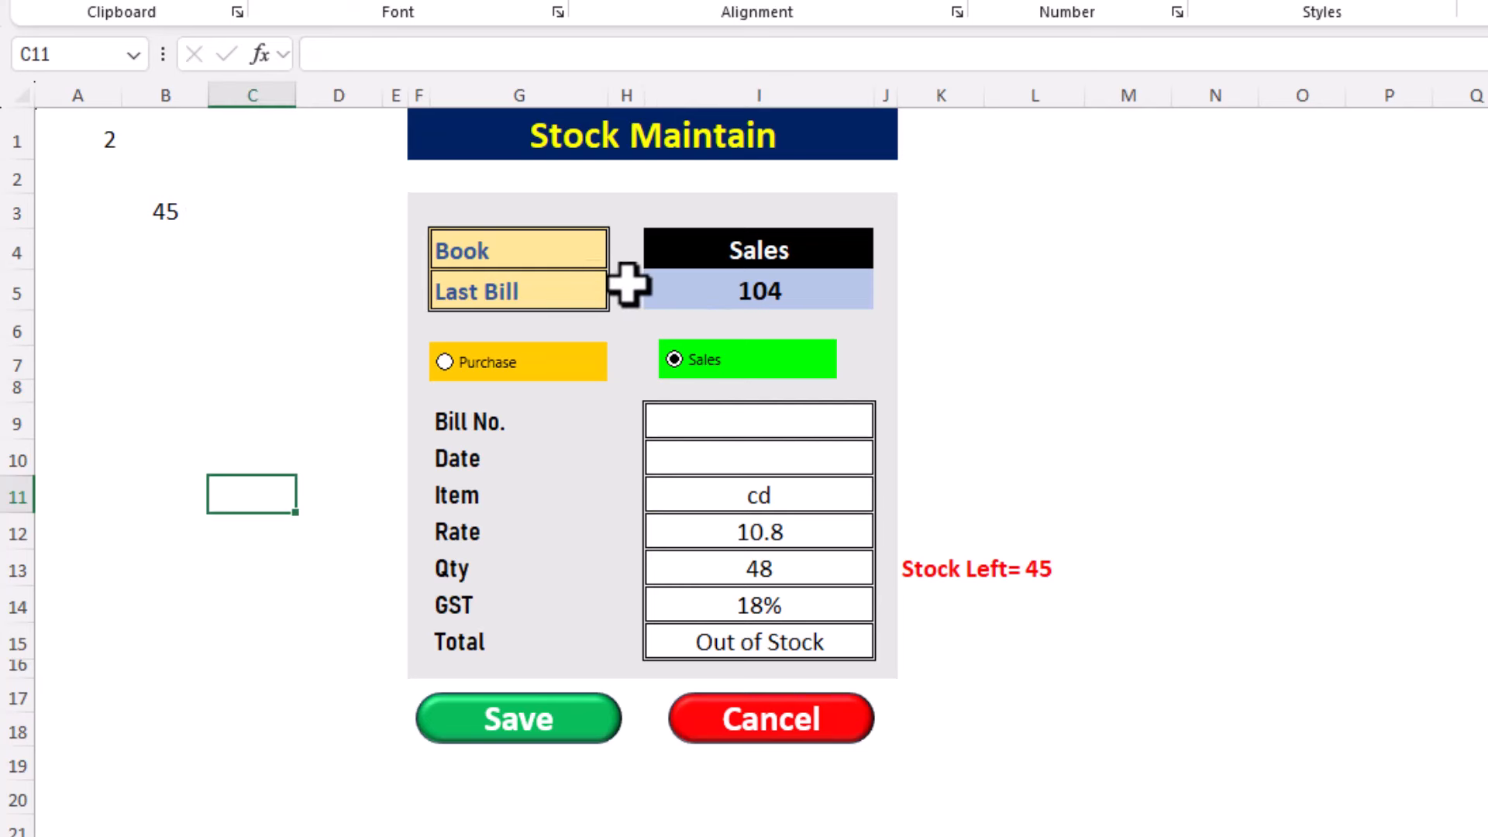
left_click(153, 213)
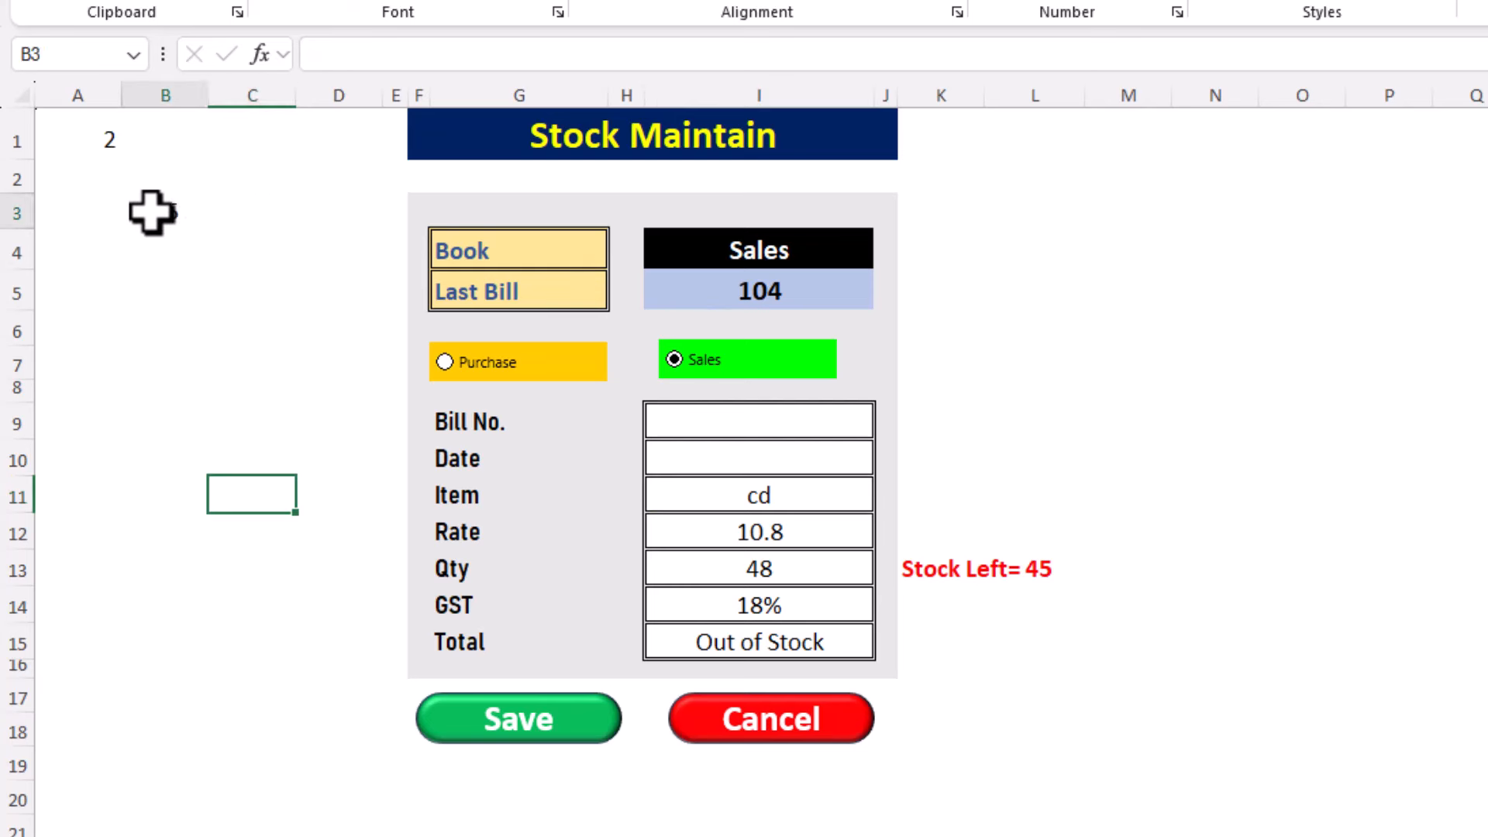
left_click(223, 214)
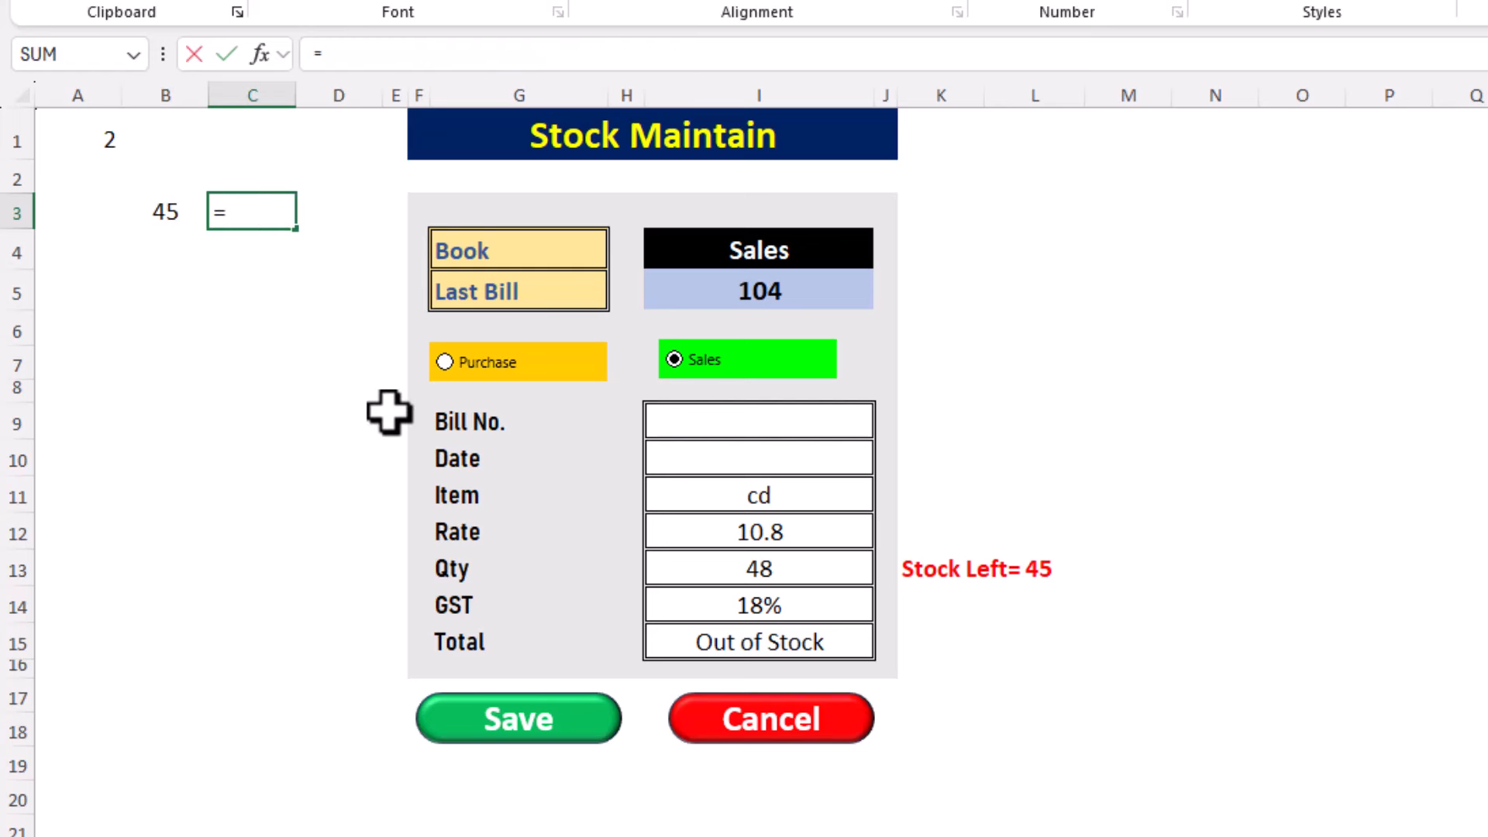
type("=value(")
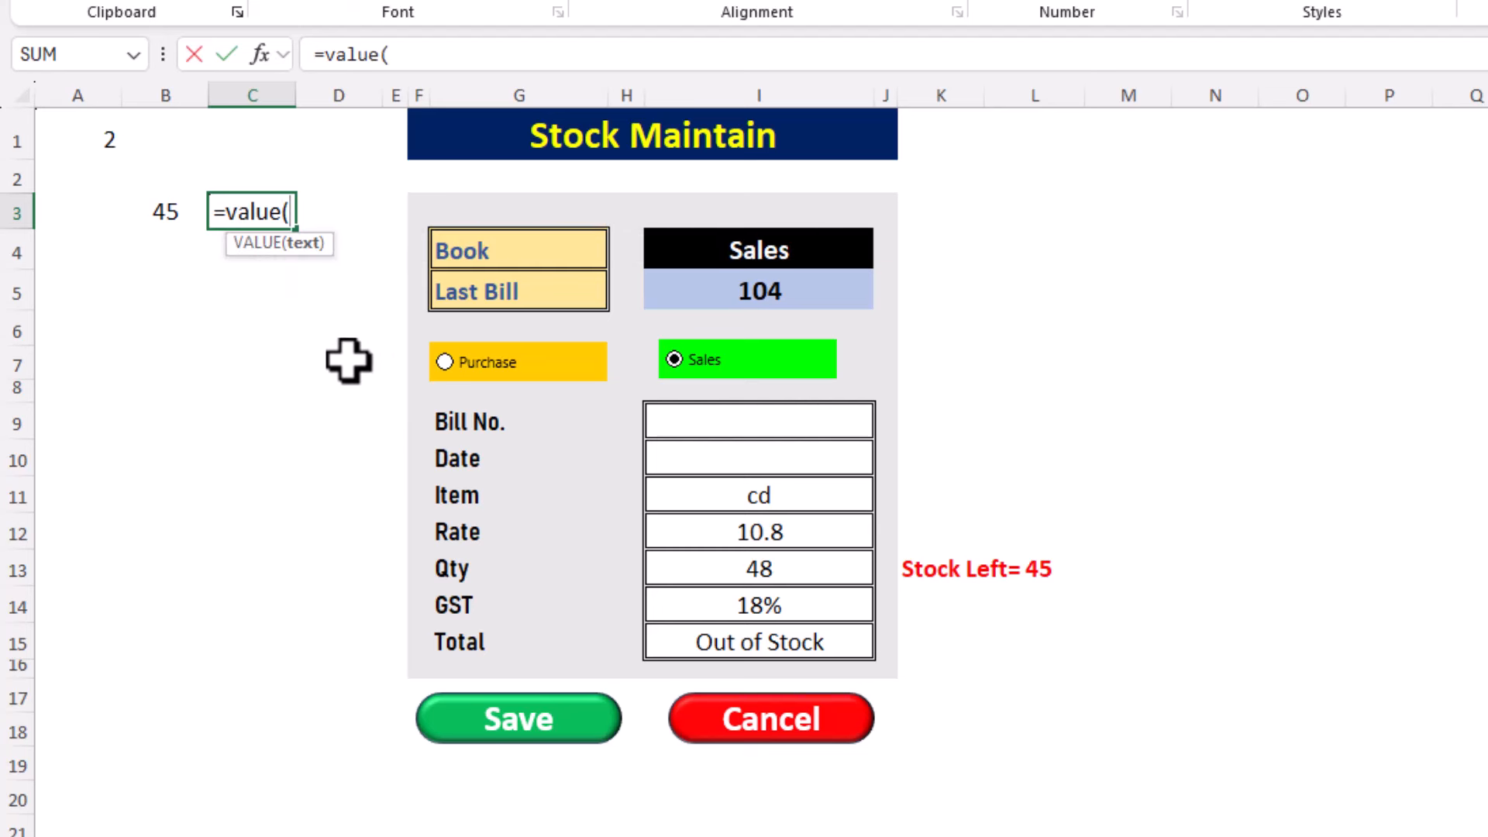
left_click(153, 212)
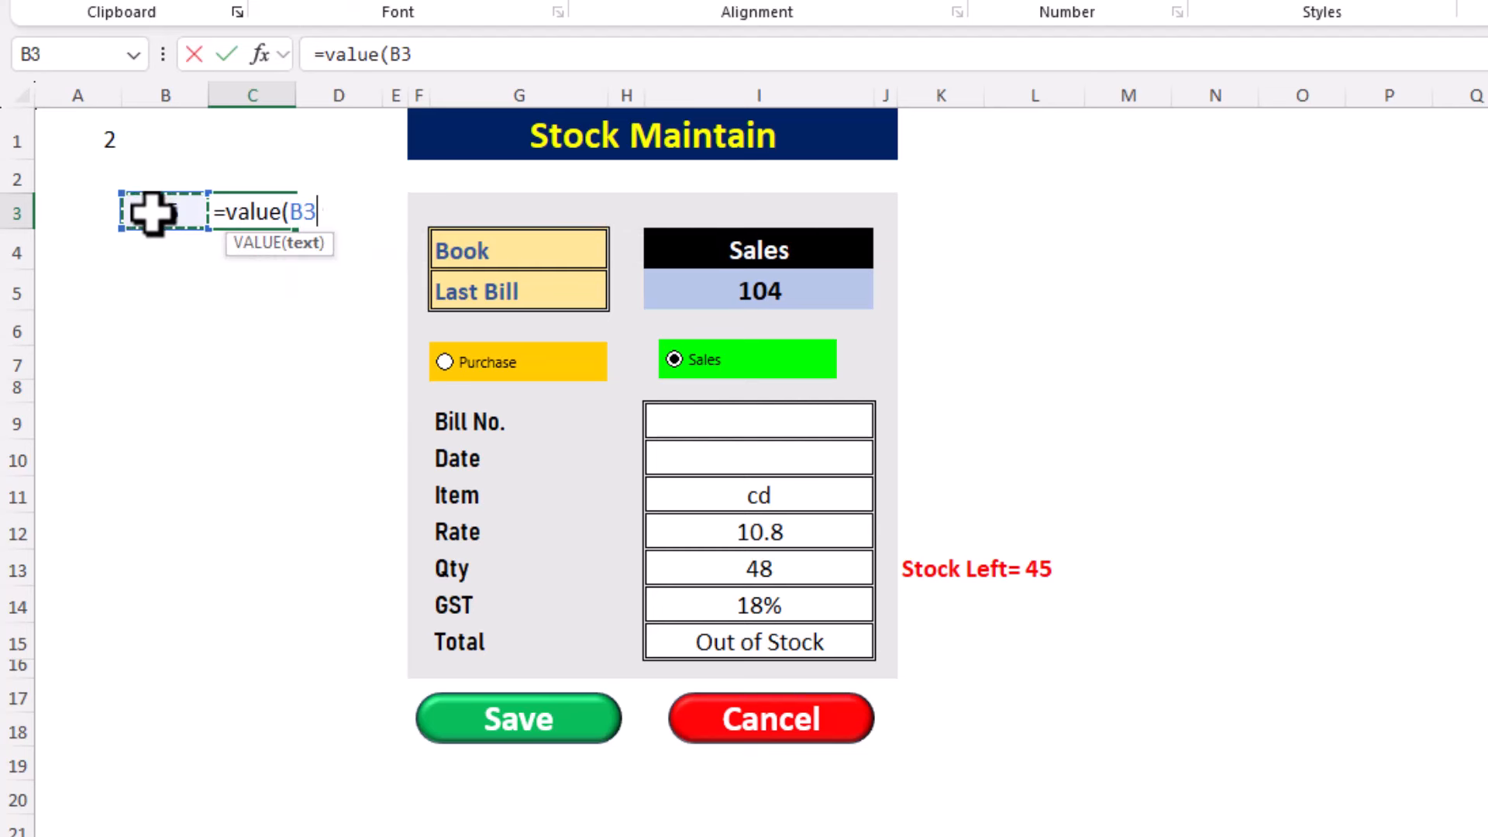
type(")")
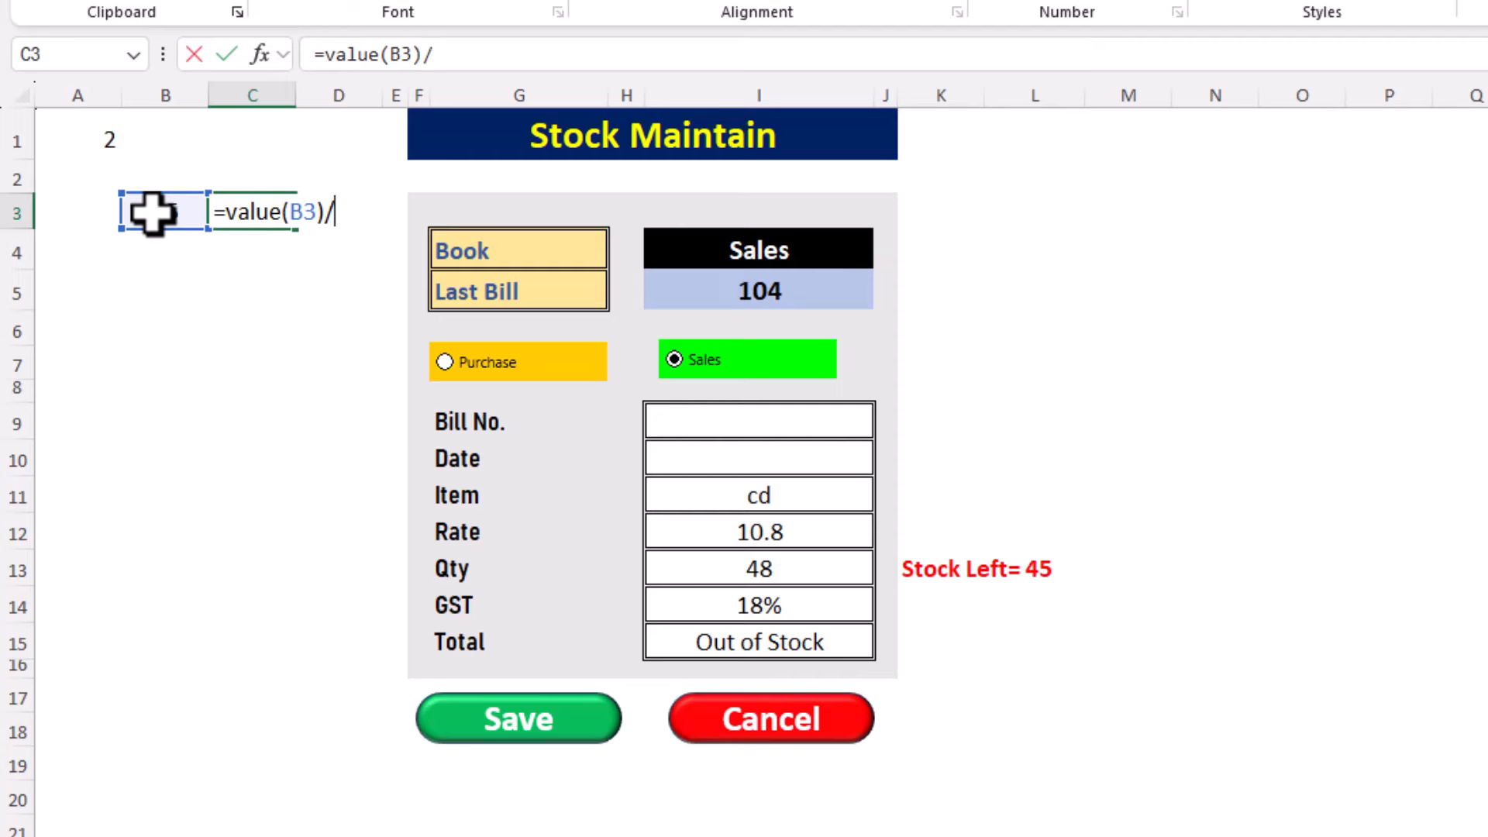
type("/100")
key("Return")
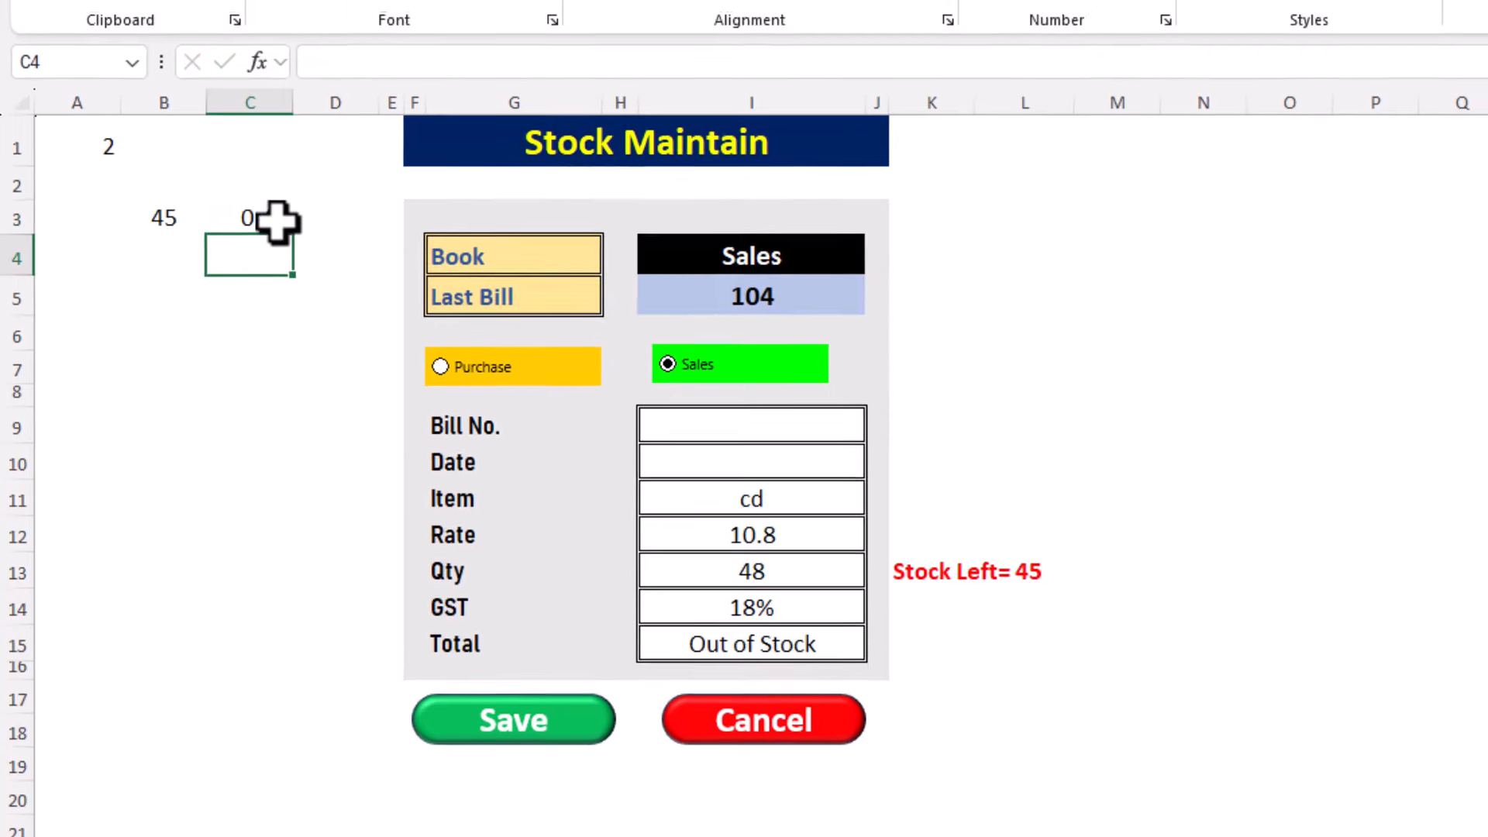
Step: Format cell C3 as a percentage and enter 100% in the adjacent cell D3
left_click(268, 221)
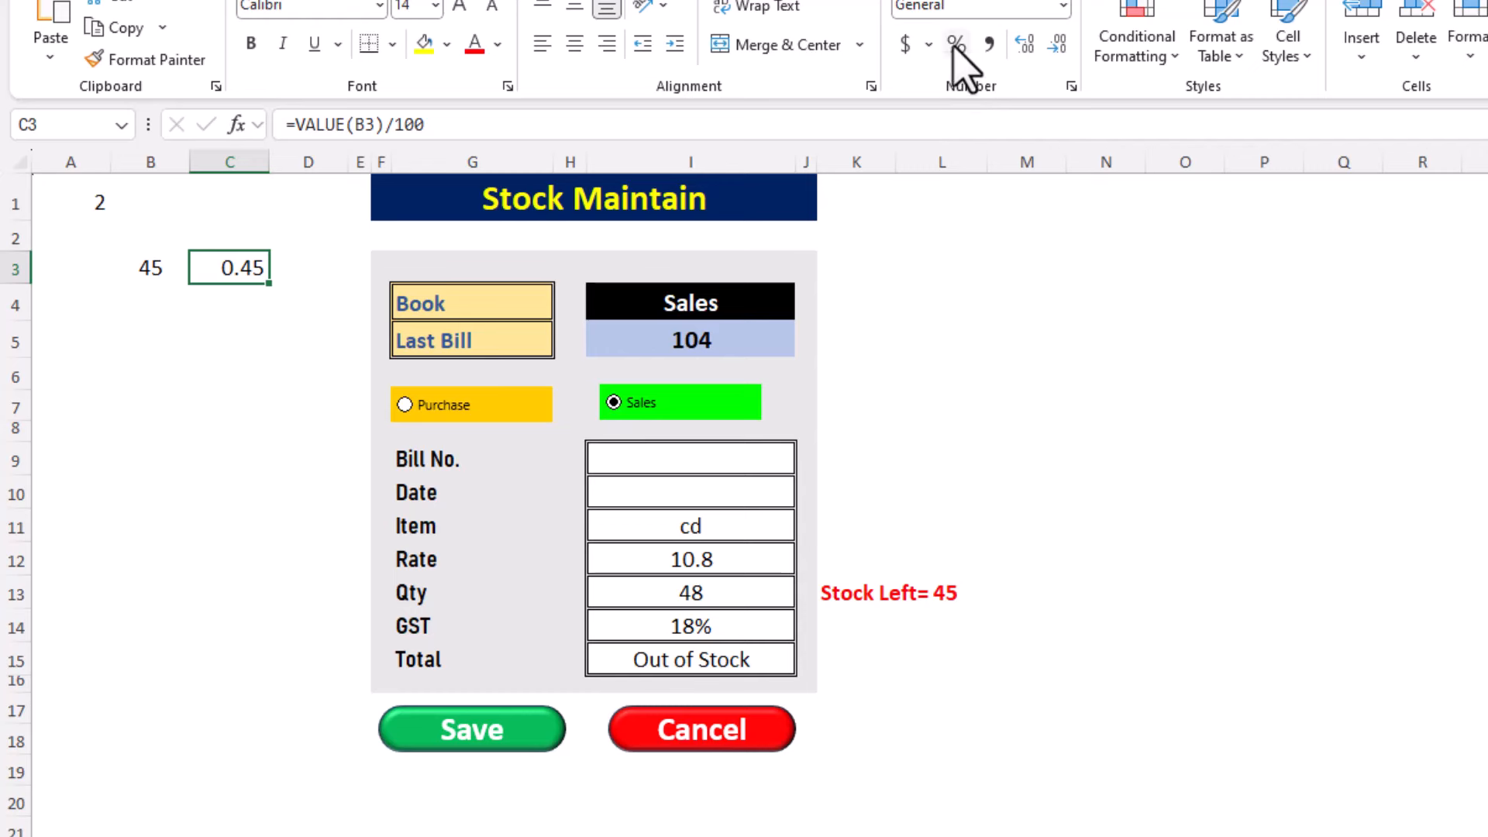
left_click(970, 33)
left_click(304, 266)
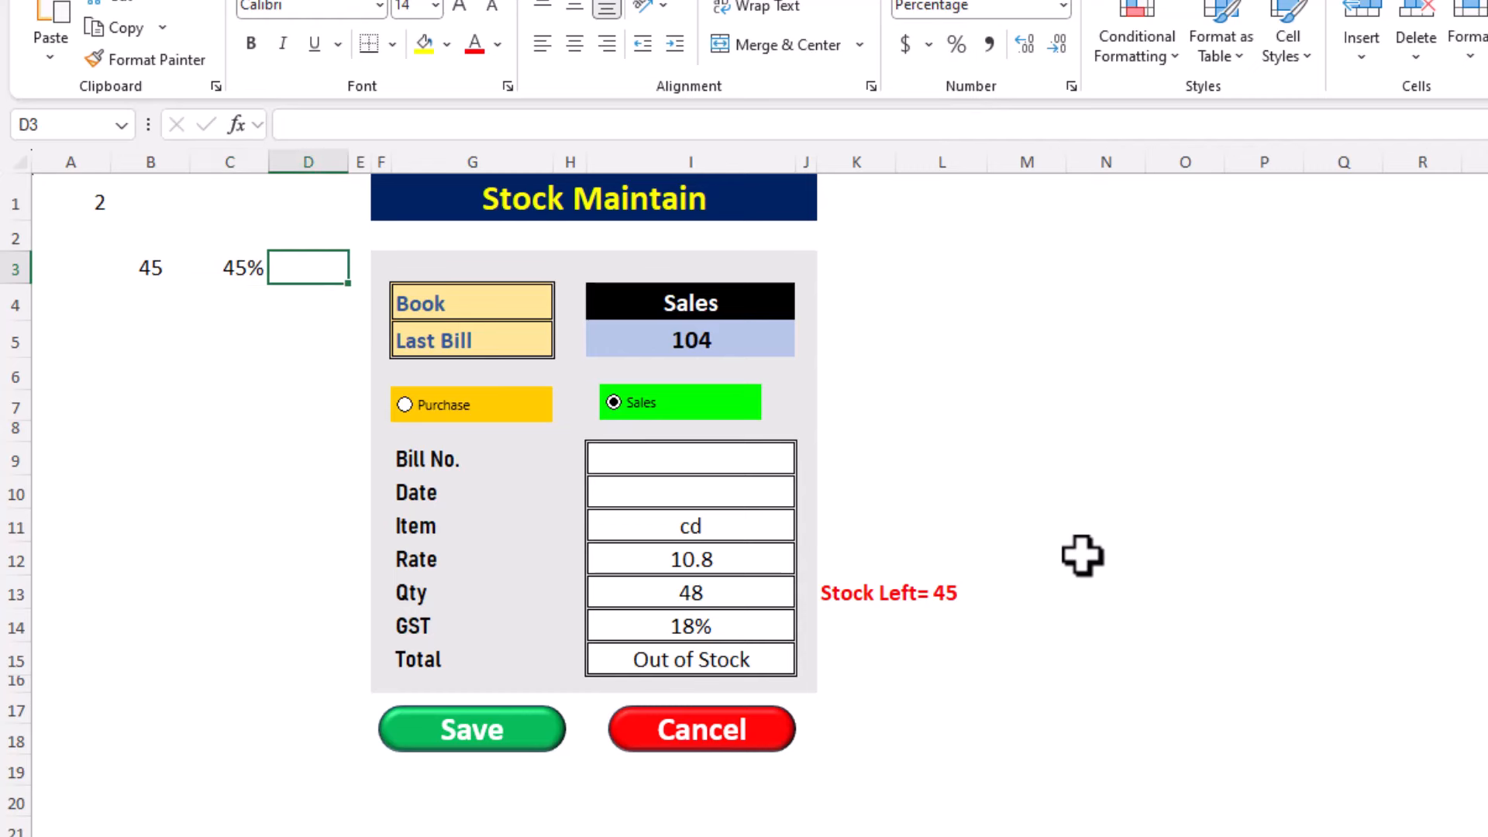
type("100")
key("Return")
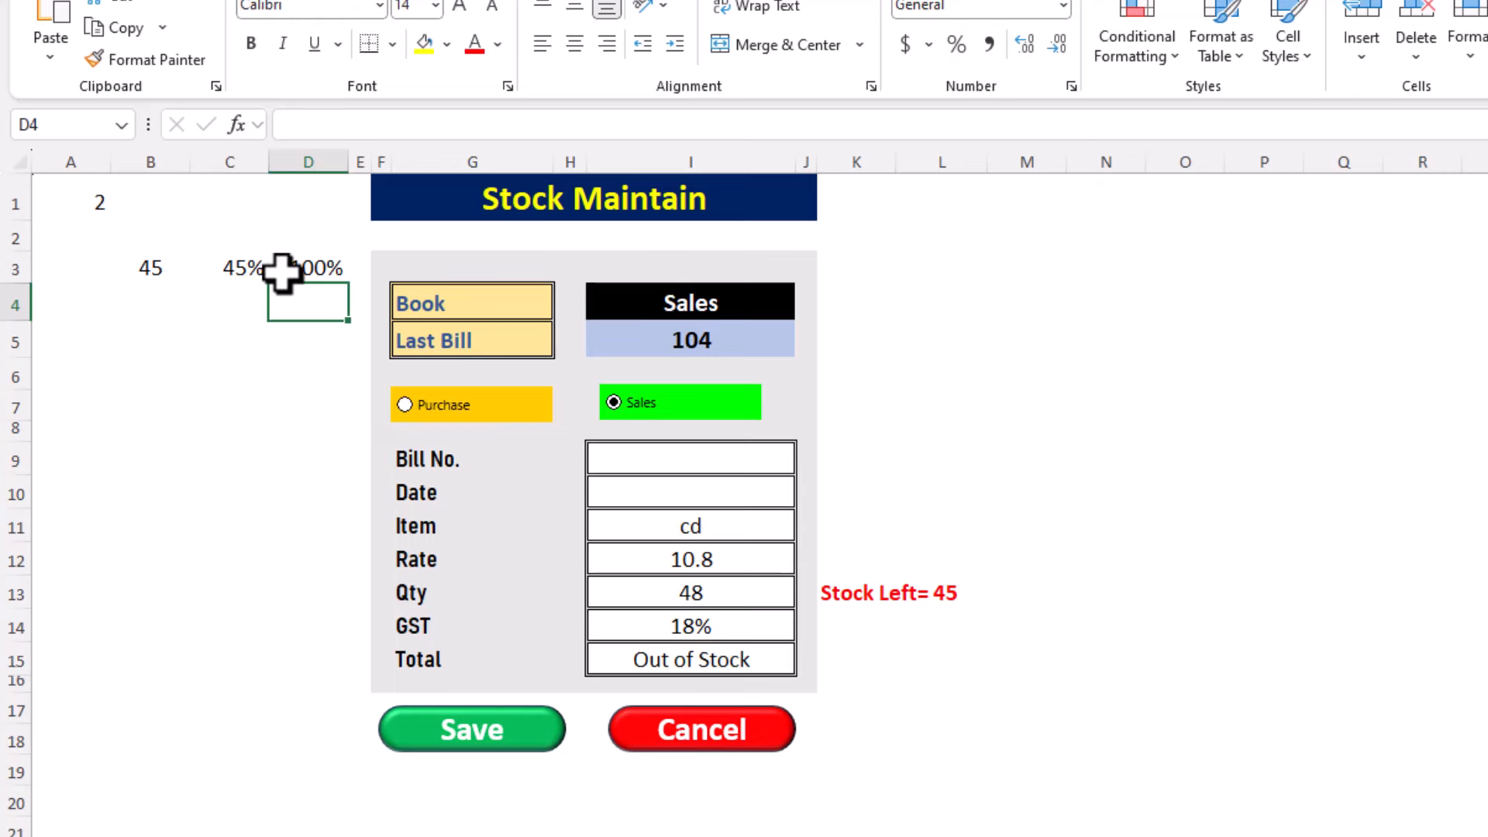
Step: Insert a 3-D pie chart from cells C3:D3 and place it beside the Stock Maintain form
left_click_drag(232, 263, 298, 267)
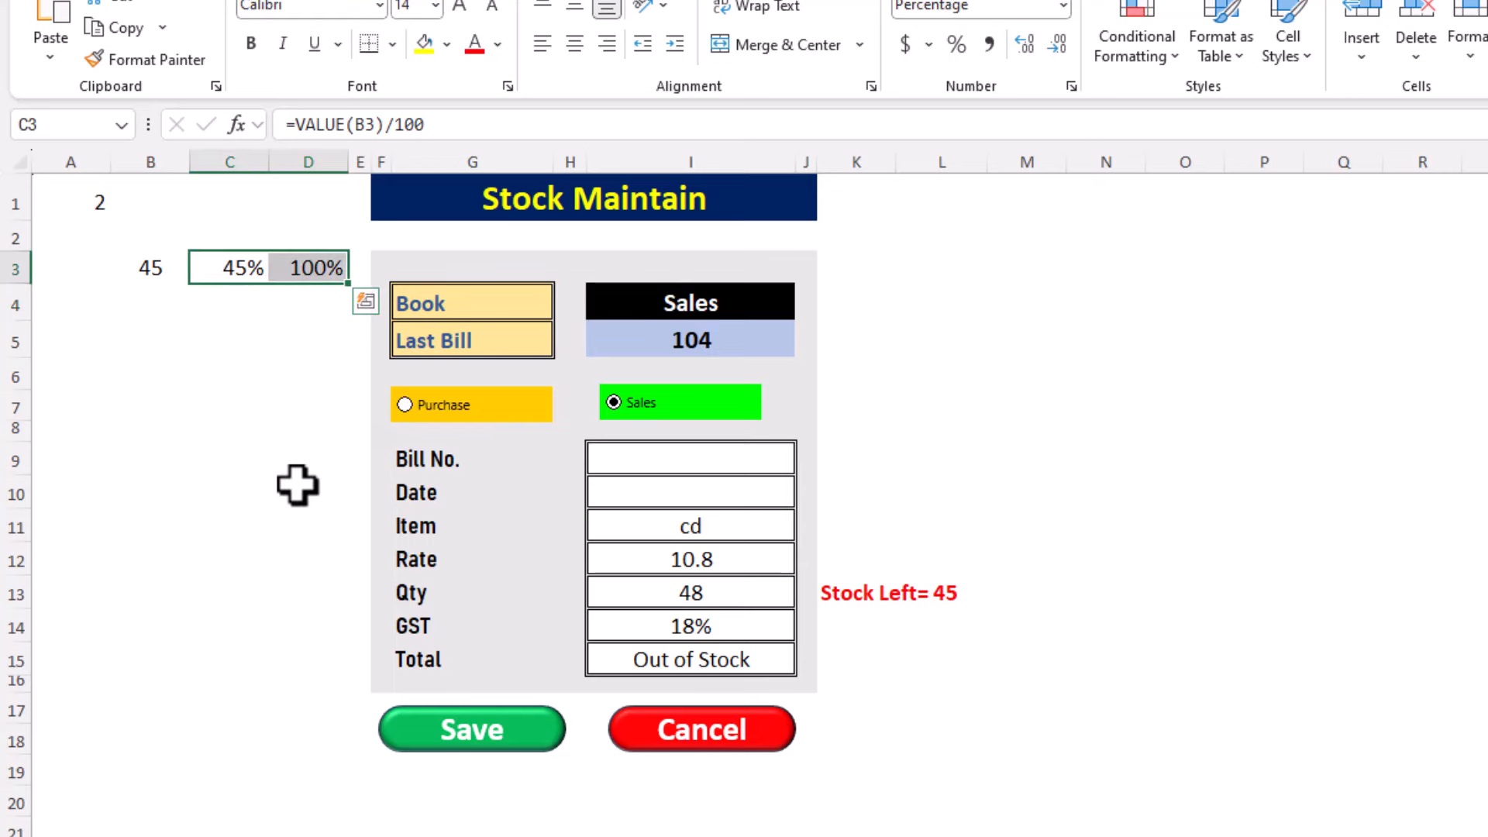
left_click(173, 14)
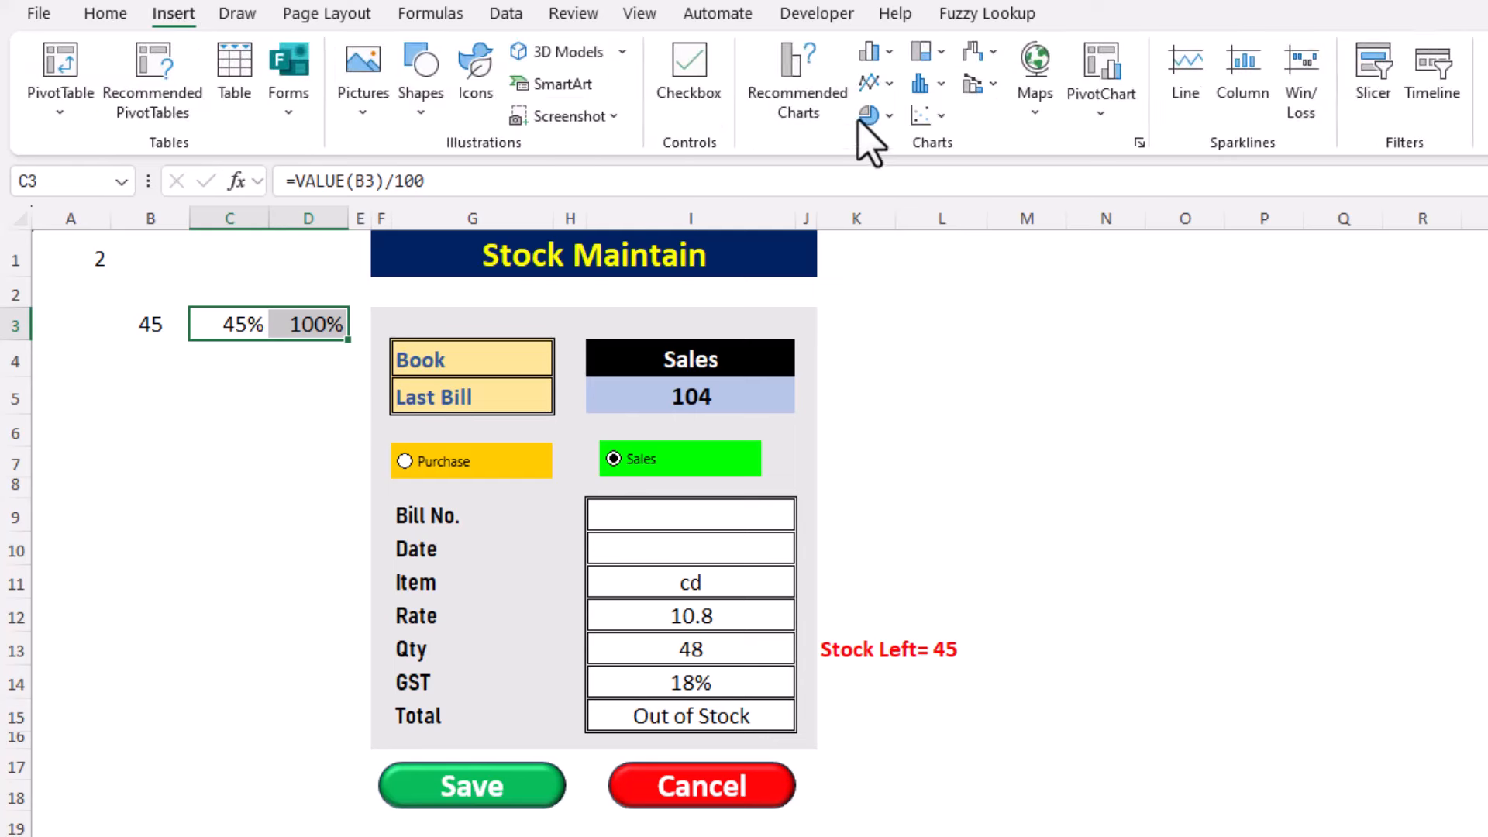
left_click(871, 116)
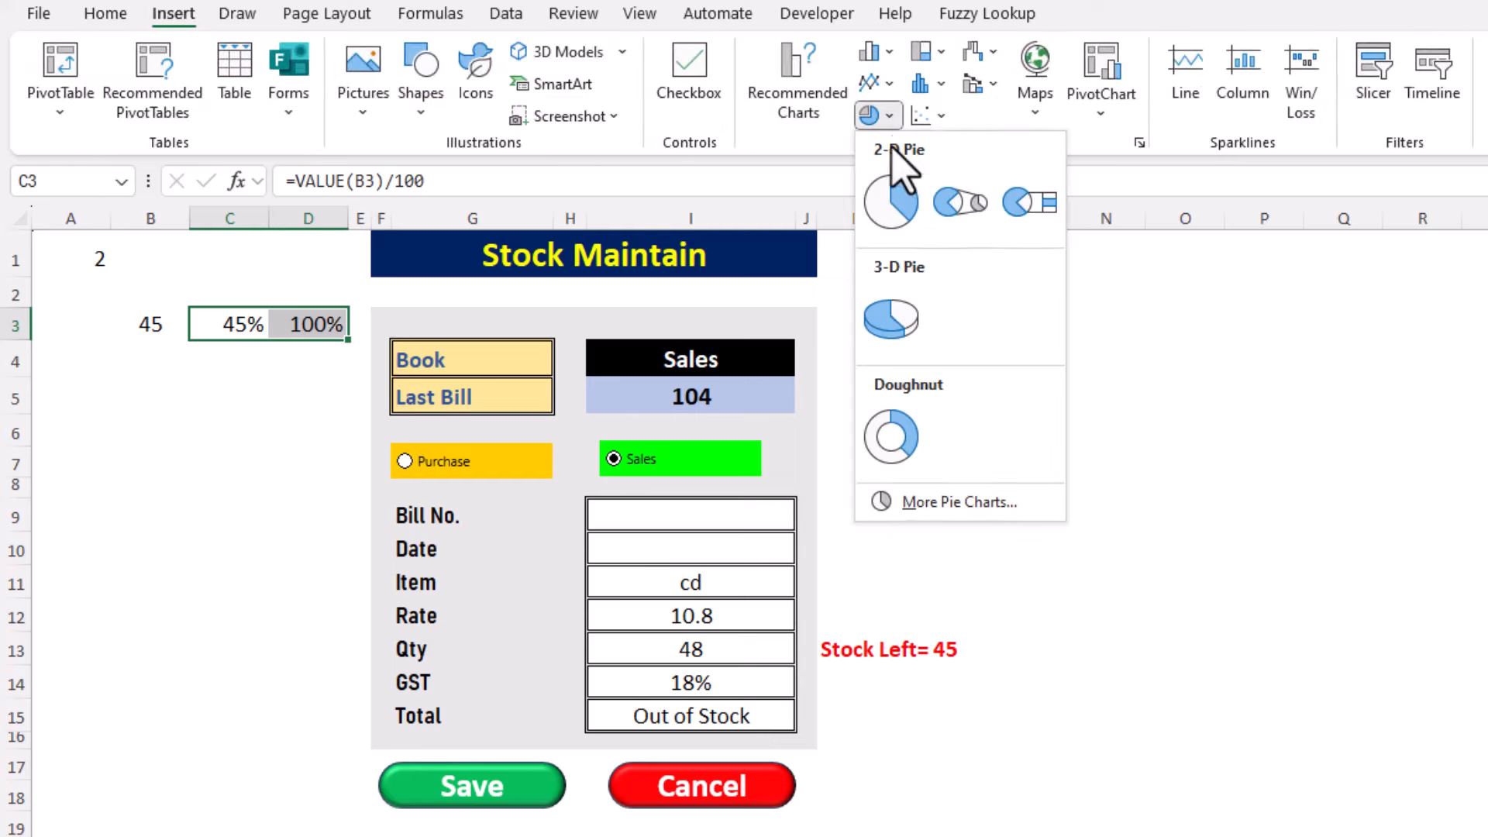
left_click(890, 319)
left_click_drag(1249, 509, 1240, 346)
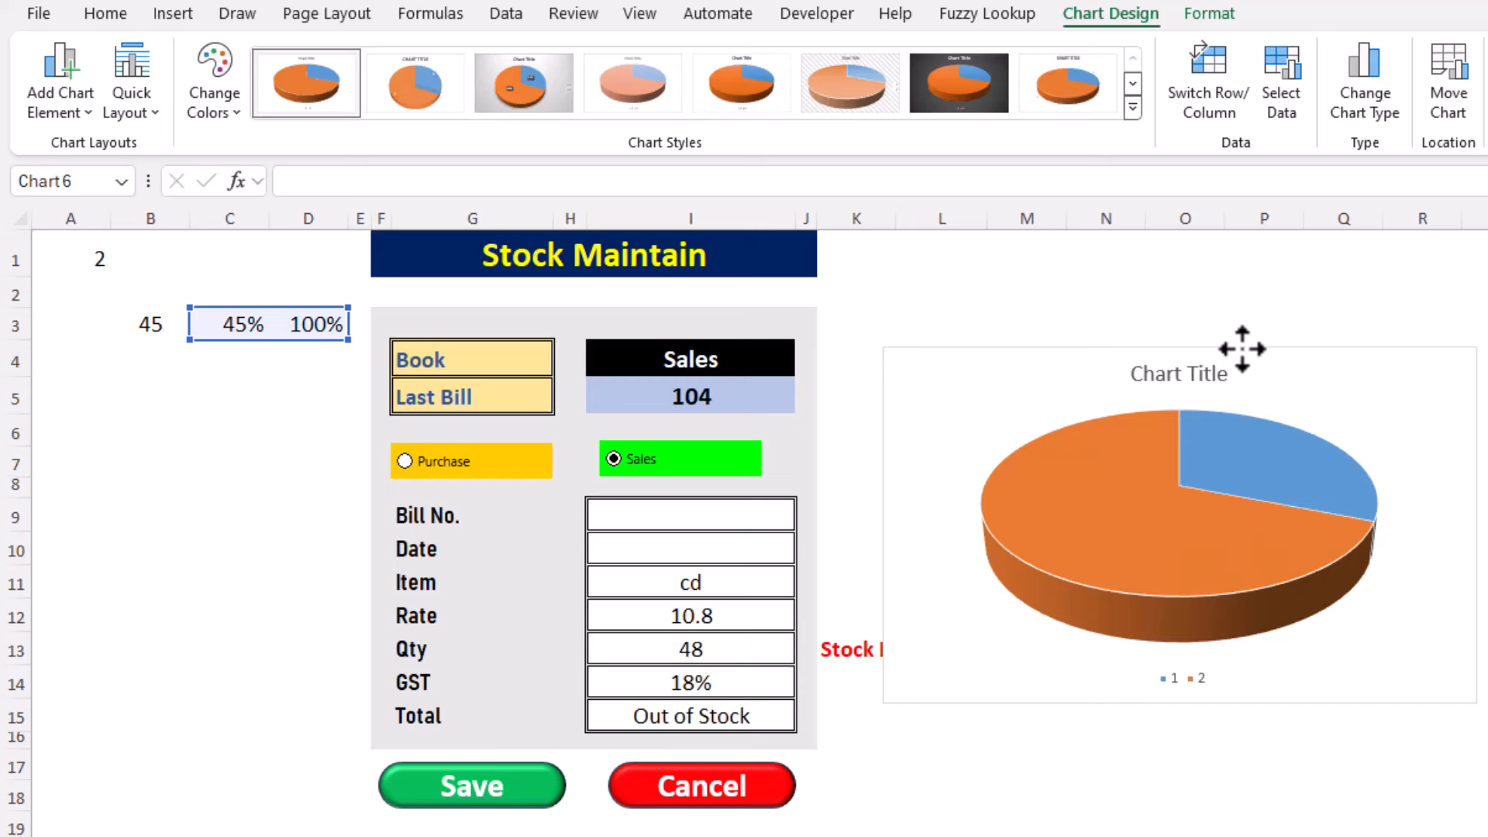
Step: Delete the chart title and the legend from the pie chart
left_click(1158, 378)
key("Delete")
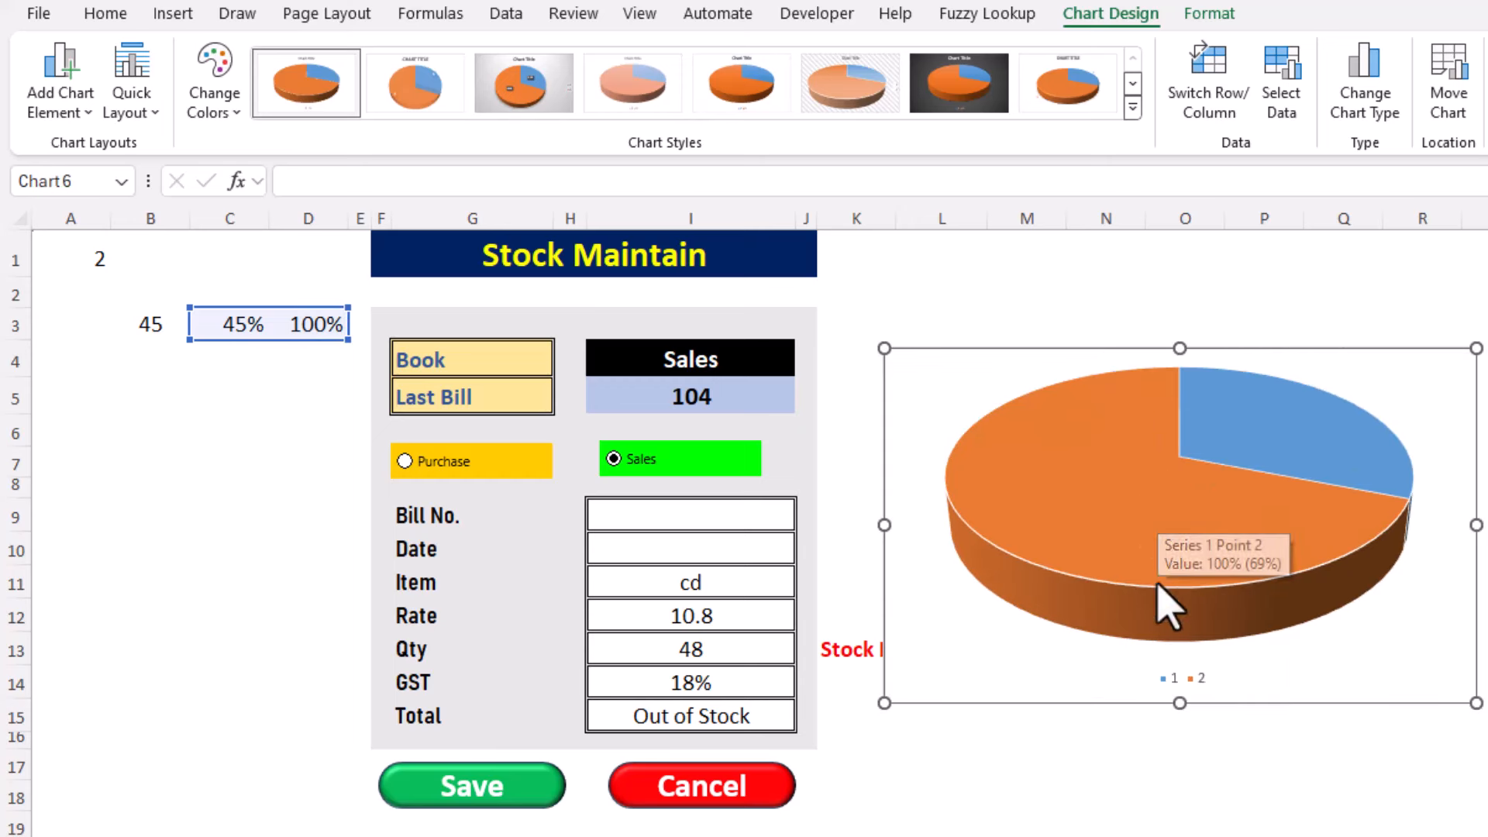
left_click(1186, 681)
key("Delete")
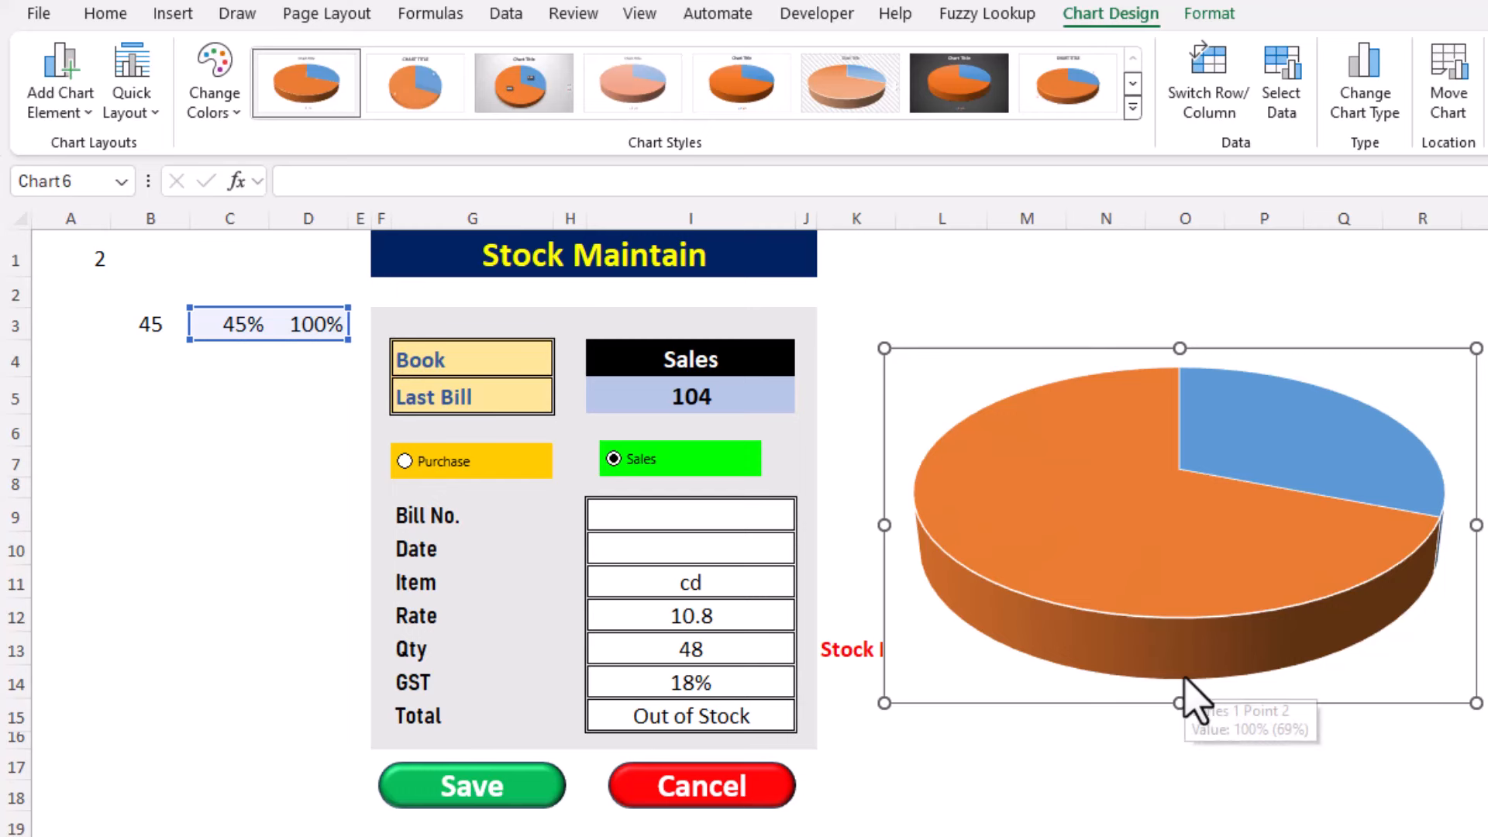
Step: Add data labels to the pie chart and delete the 100% label on the orange slice
left_click(1257, 440)
right_click(1262, 446)
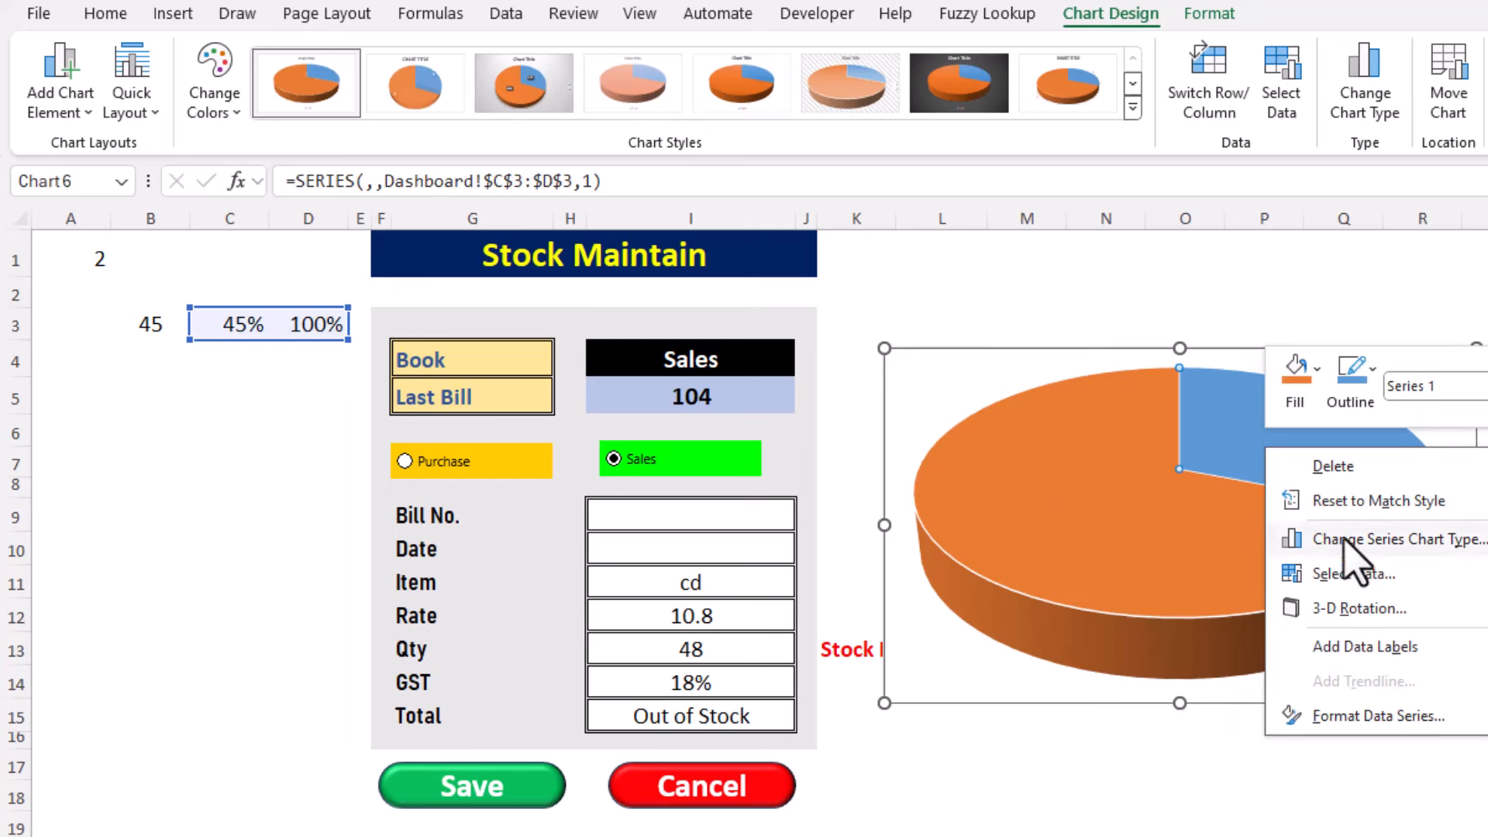
left_click(1349, 648)
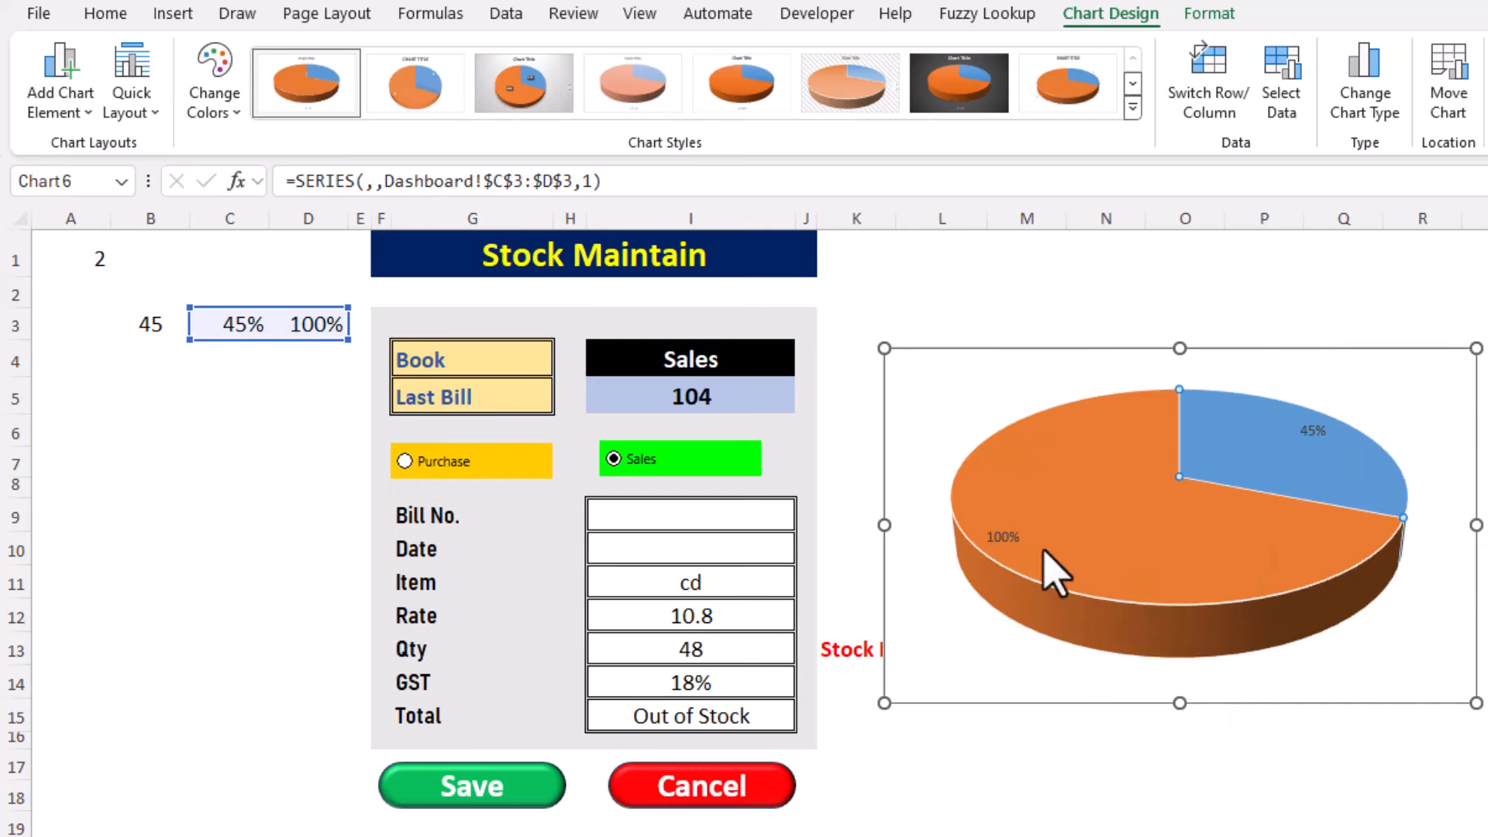
left_click(1002, 541)
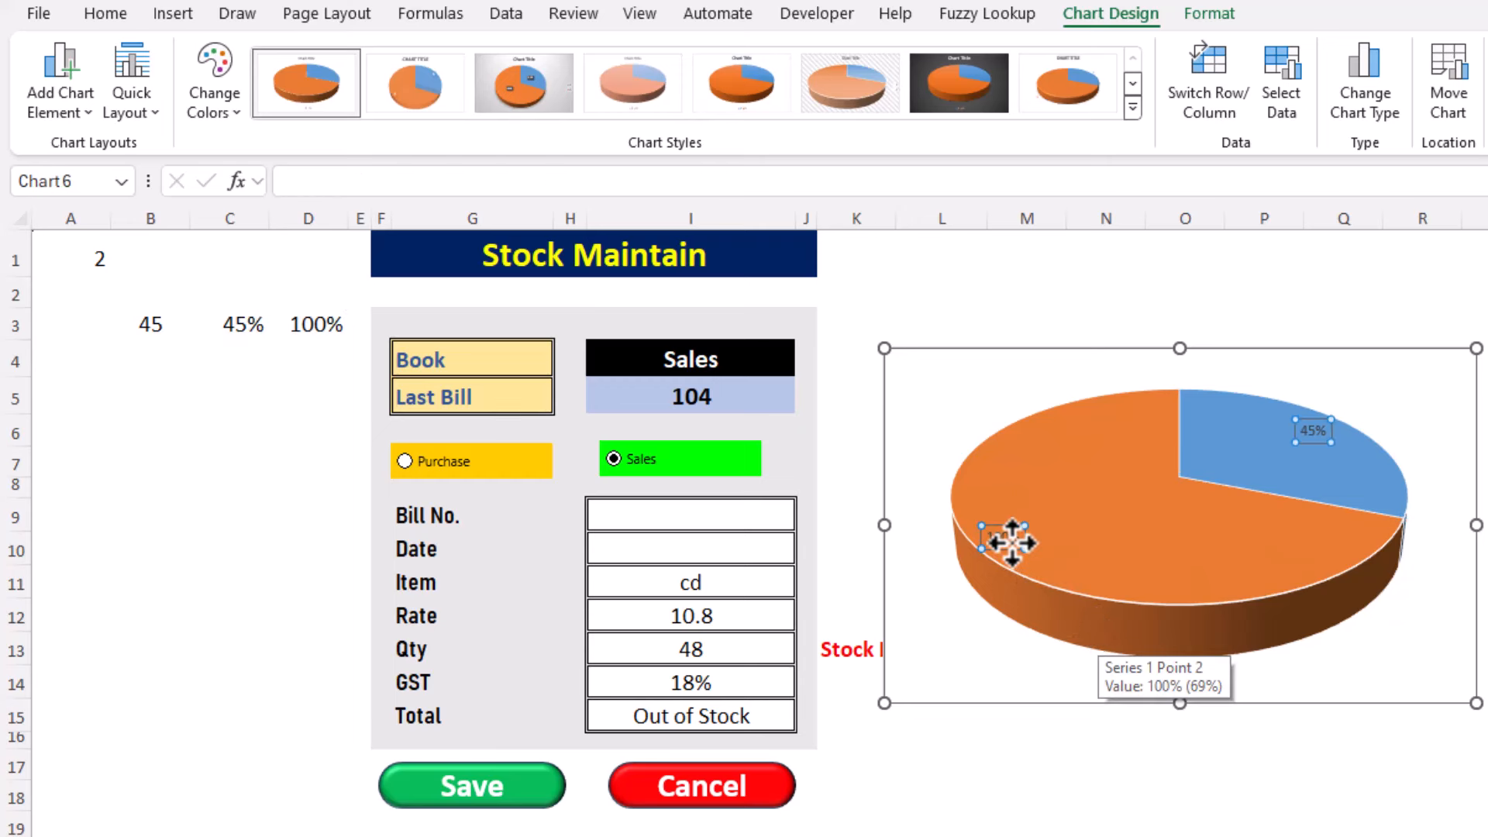
key("Delete")
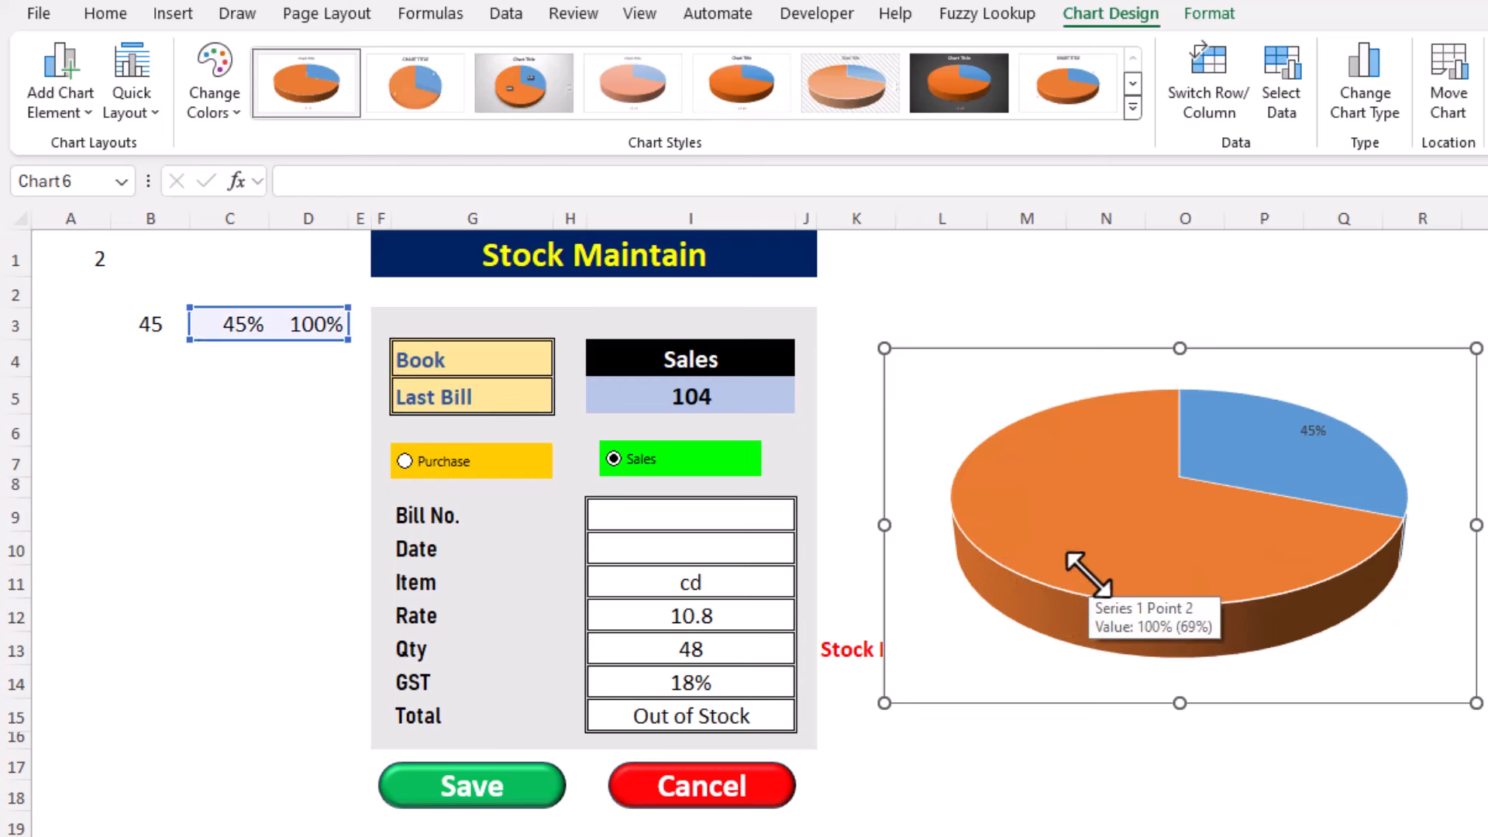
Step: Set the font size of the blue slice's data label to 20
left_click(1312, 435)
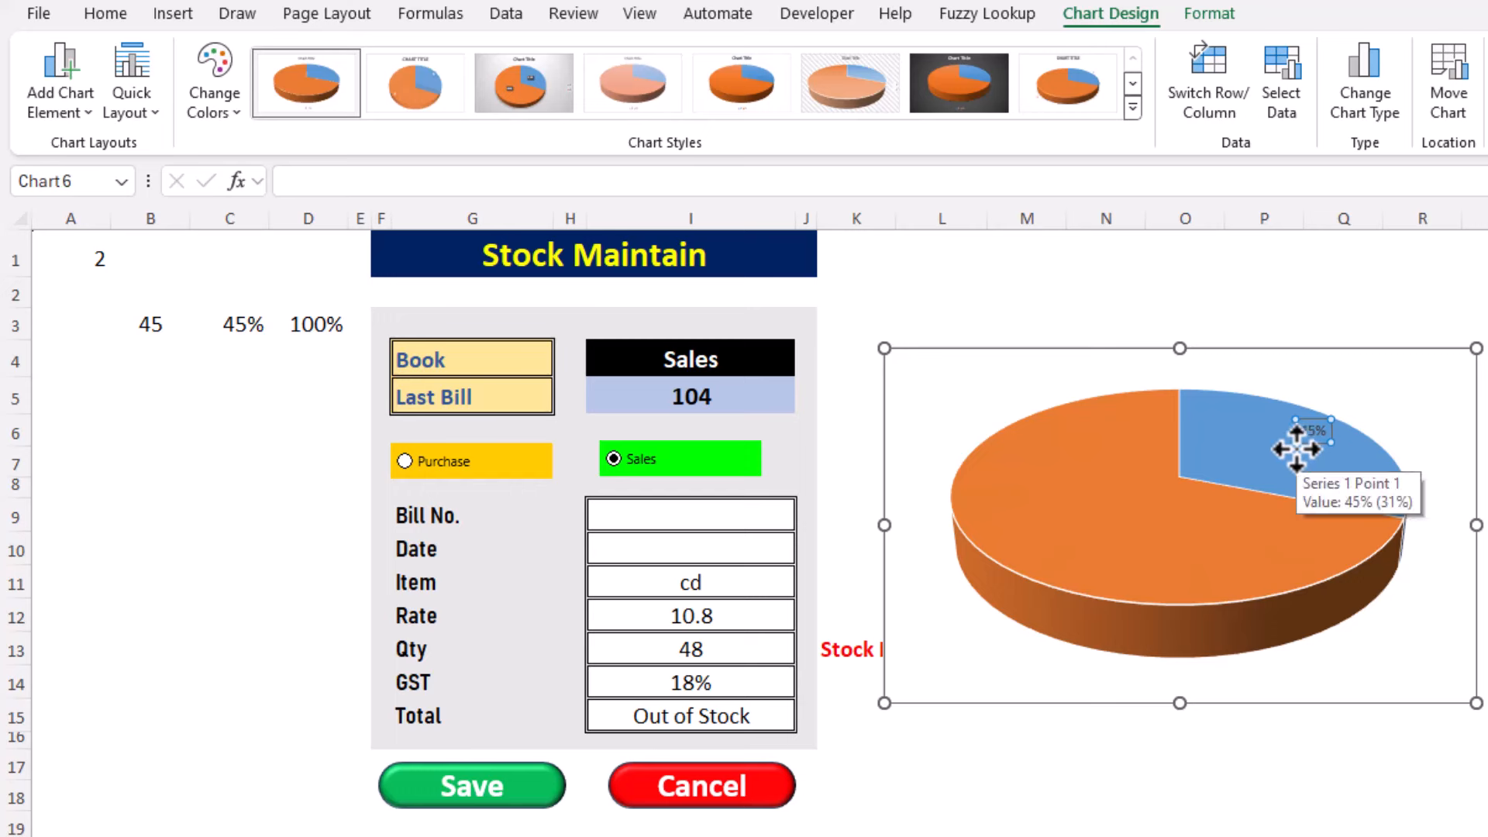
left_click(105, 13)
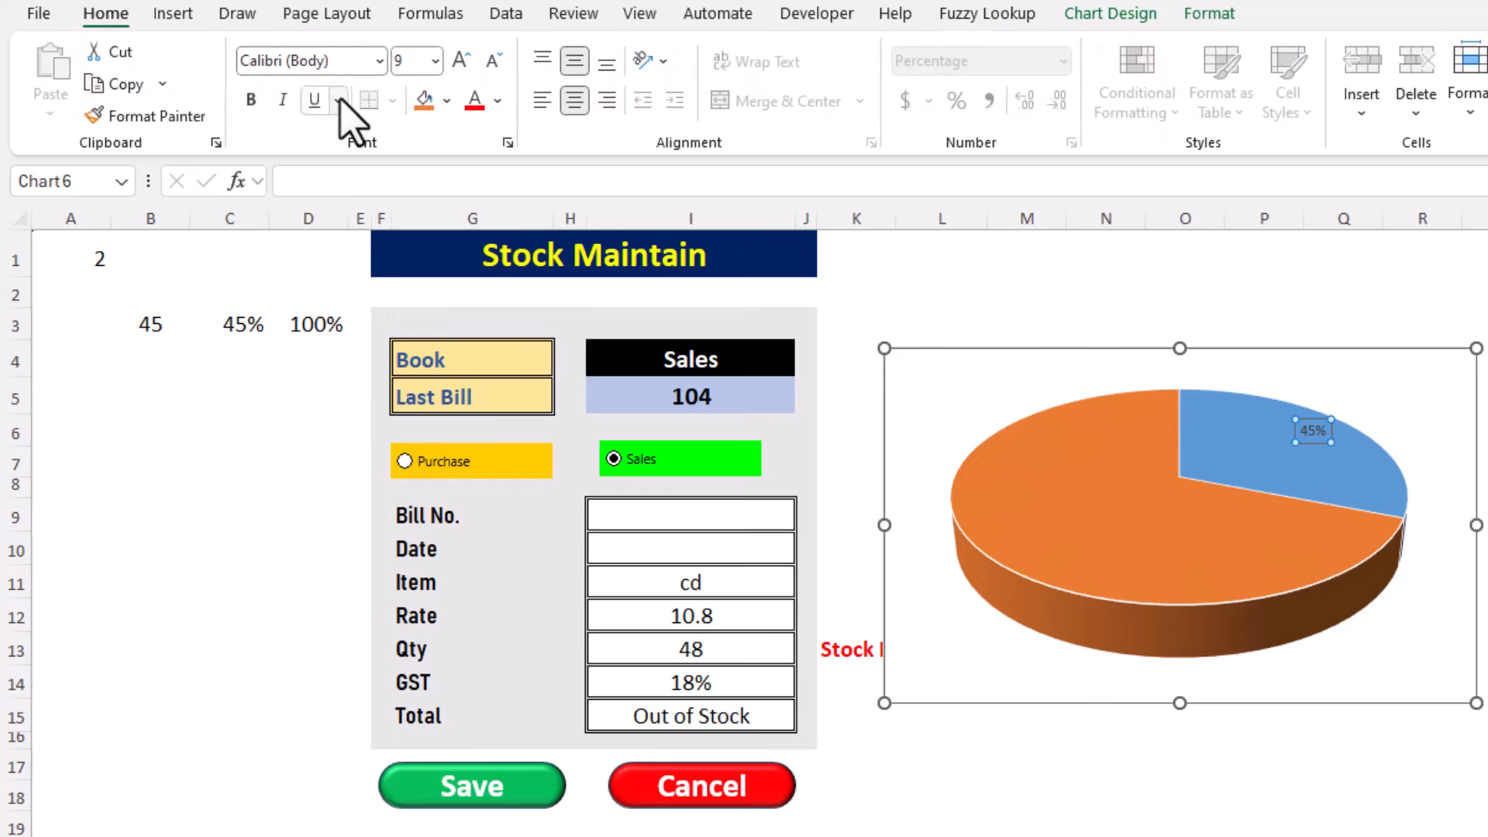
left_click(435, 60)
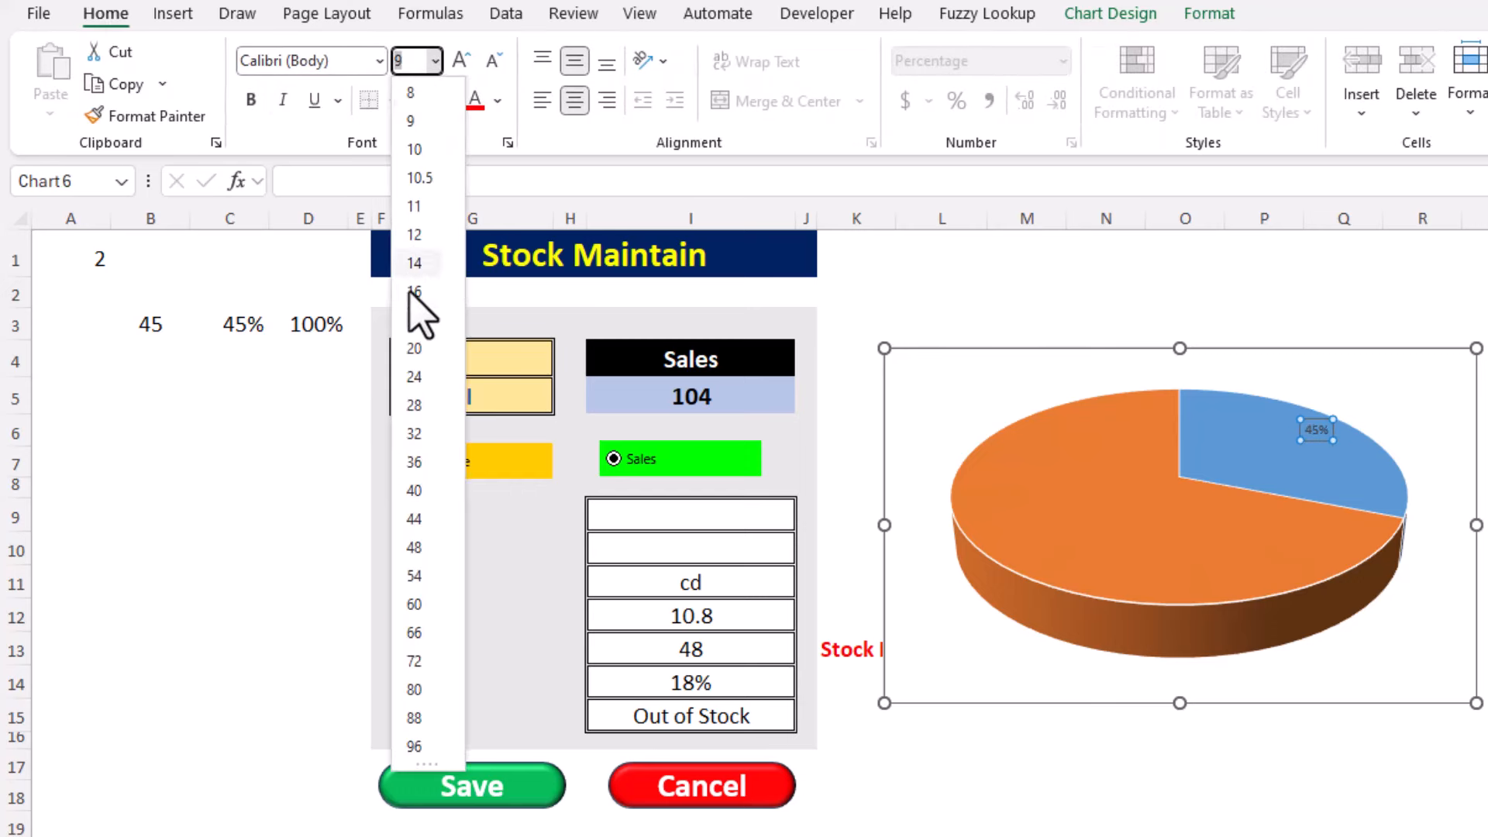
left_click(417, 350)
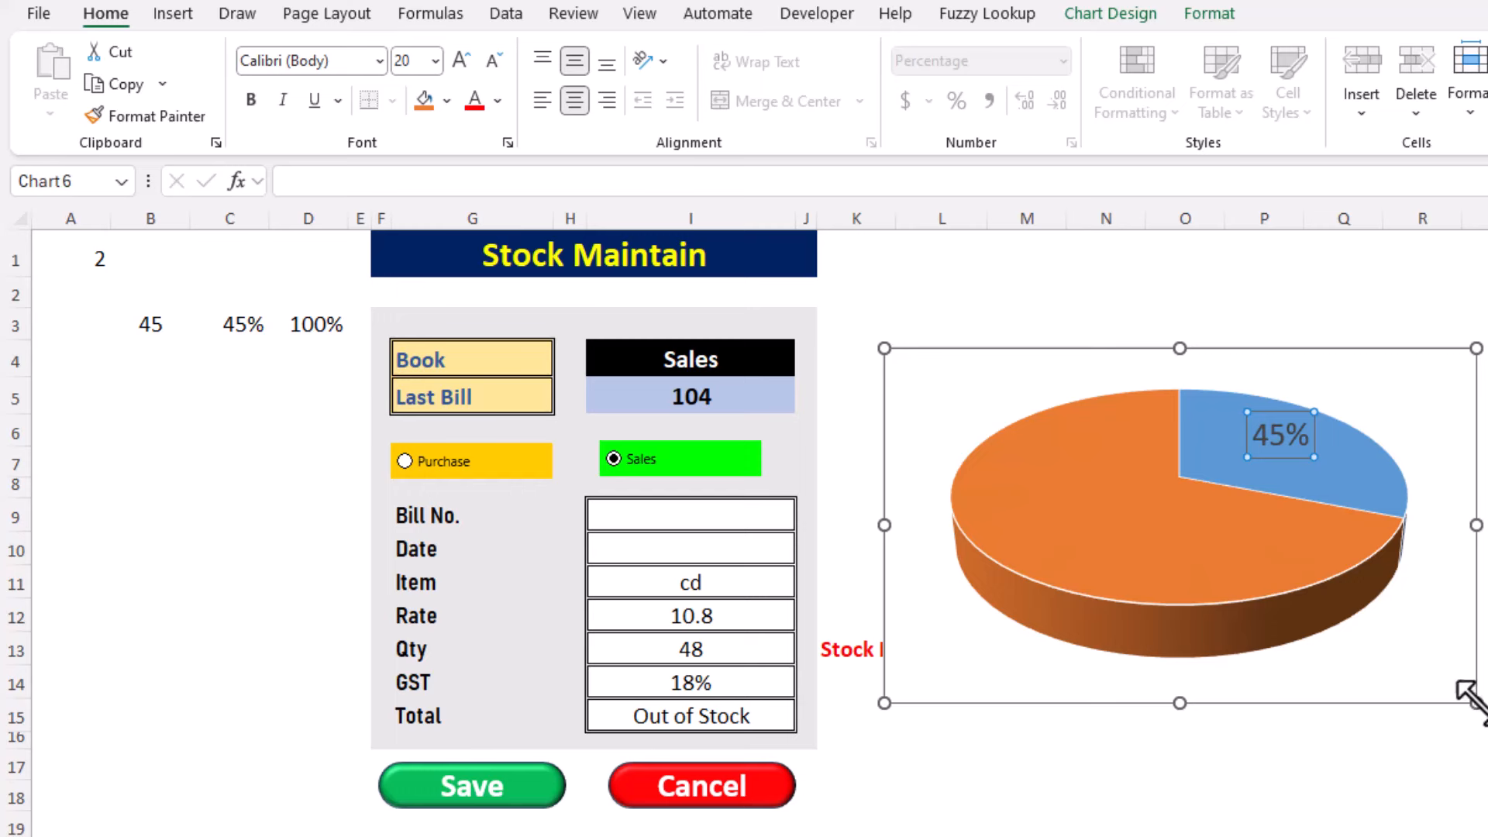
Step: Shrink the pie chart and undo the accidental pulling apart of its slices
left_click_drag(1473, 700, 1317, 629)
left_click_drag(1162, 562, 189, 388)
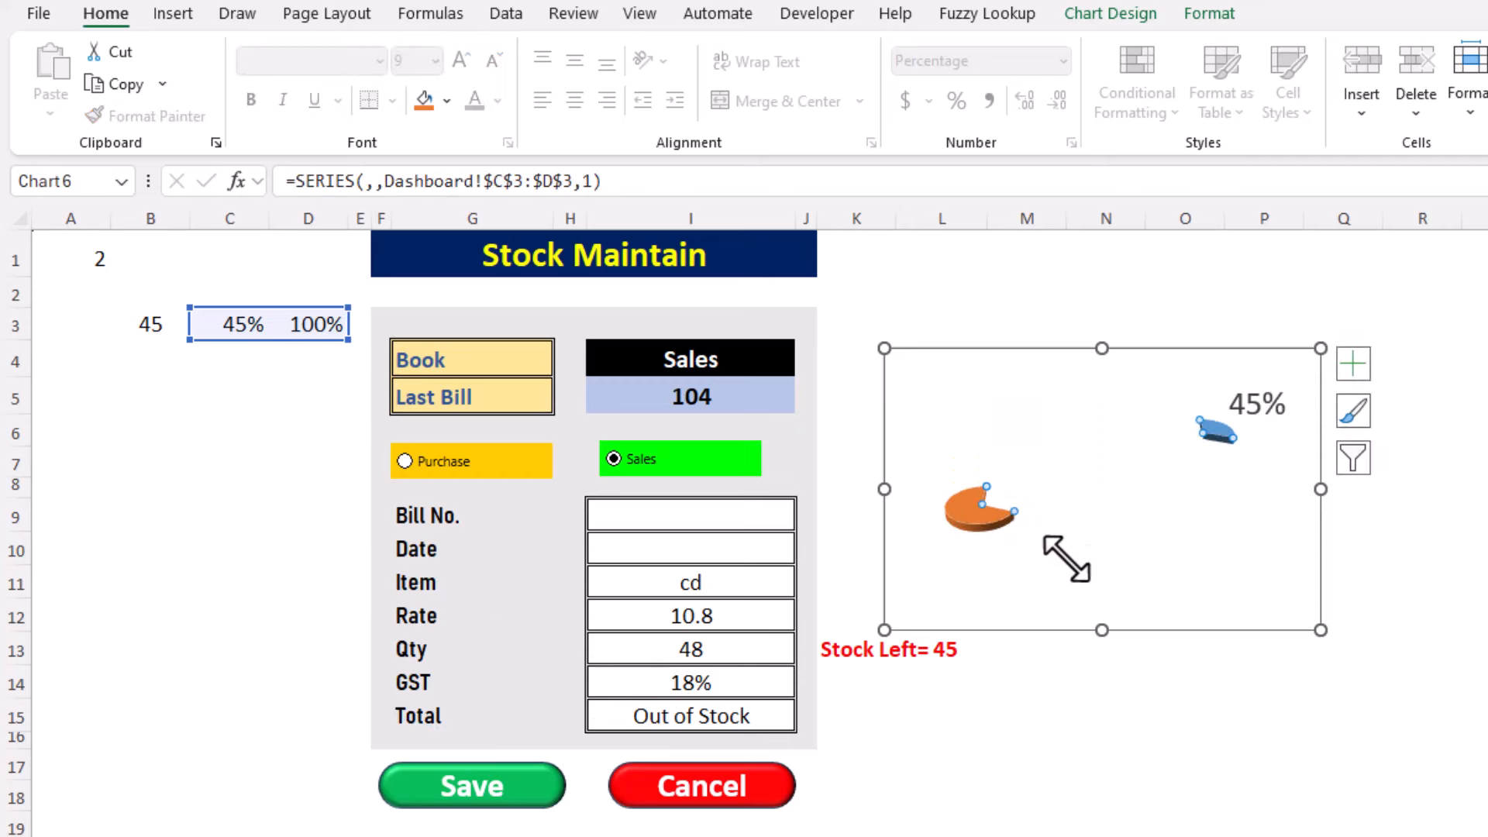
key("ctrl+z")
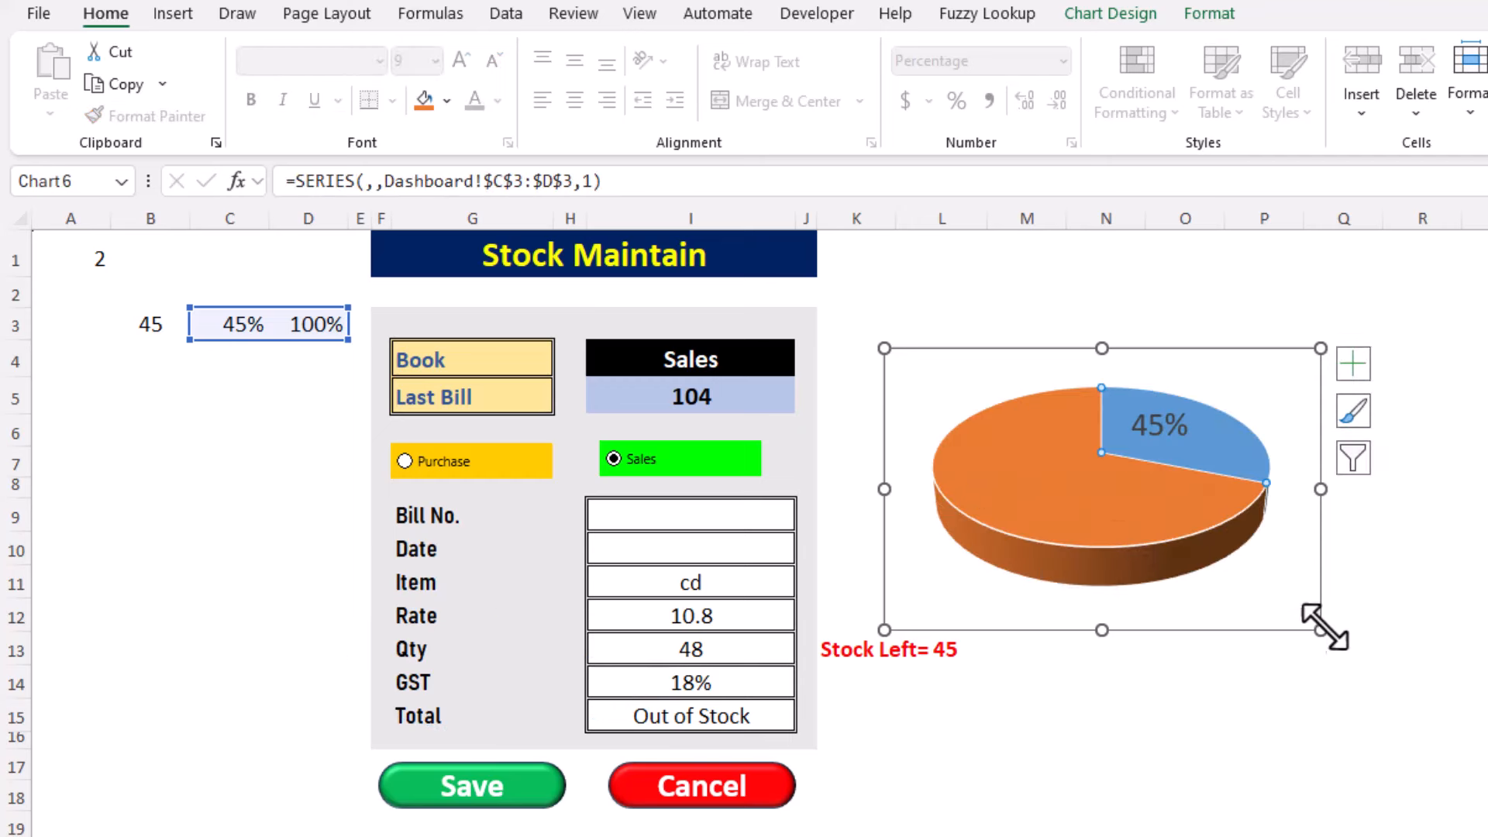
Step: Fit the smaller pie chart over the helper cells in columns A to D and widen its data label to one line
left_click_drag(1325, 628, 358, 435)
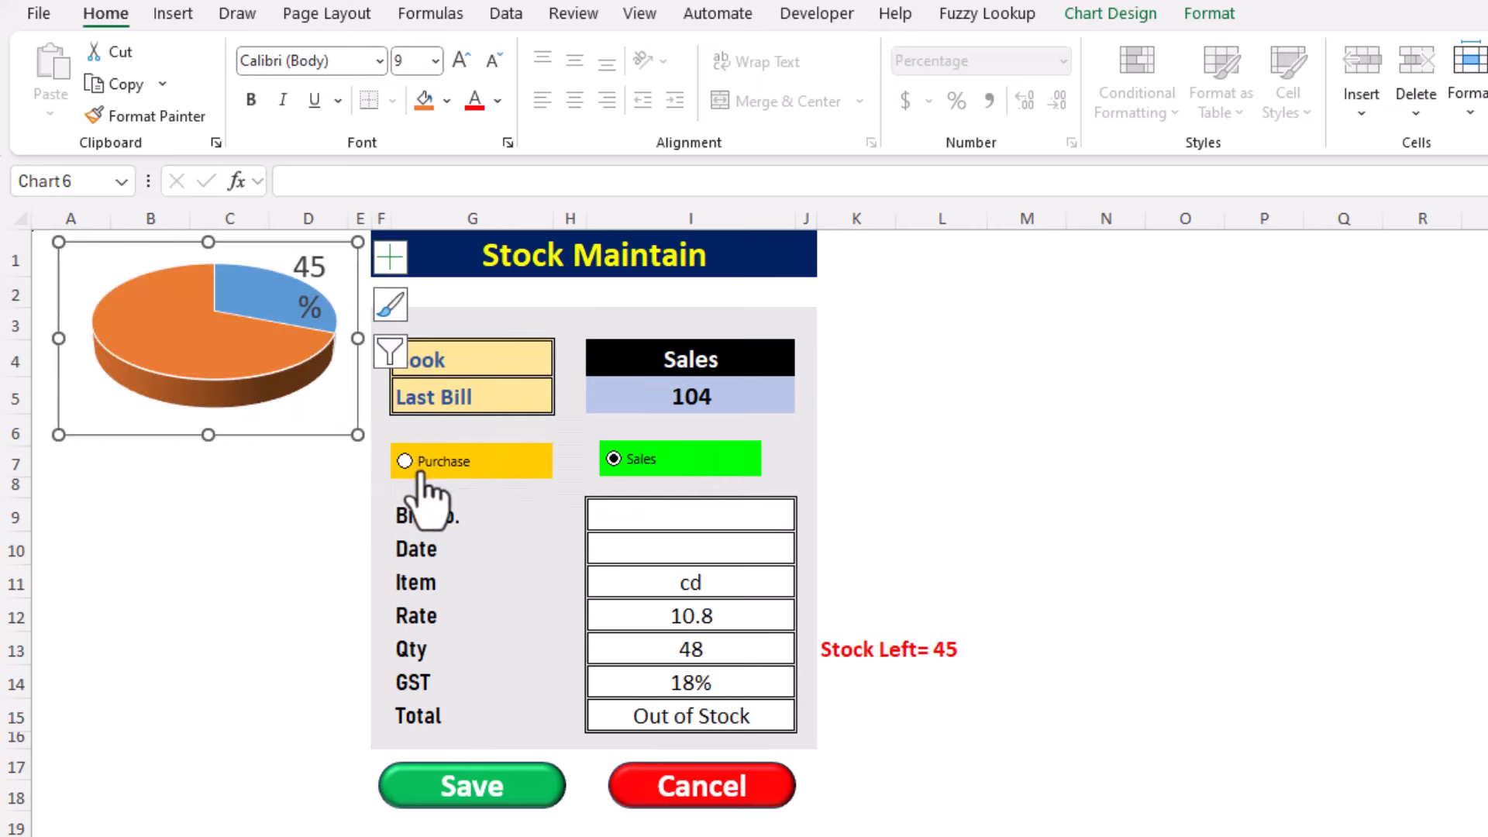
left_click_drag(207, 434, 220, 454)
left_click_drag(335, 434, 329, 434)
left_click(1342, 492)
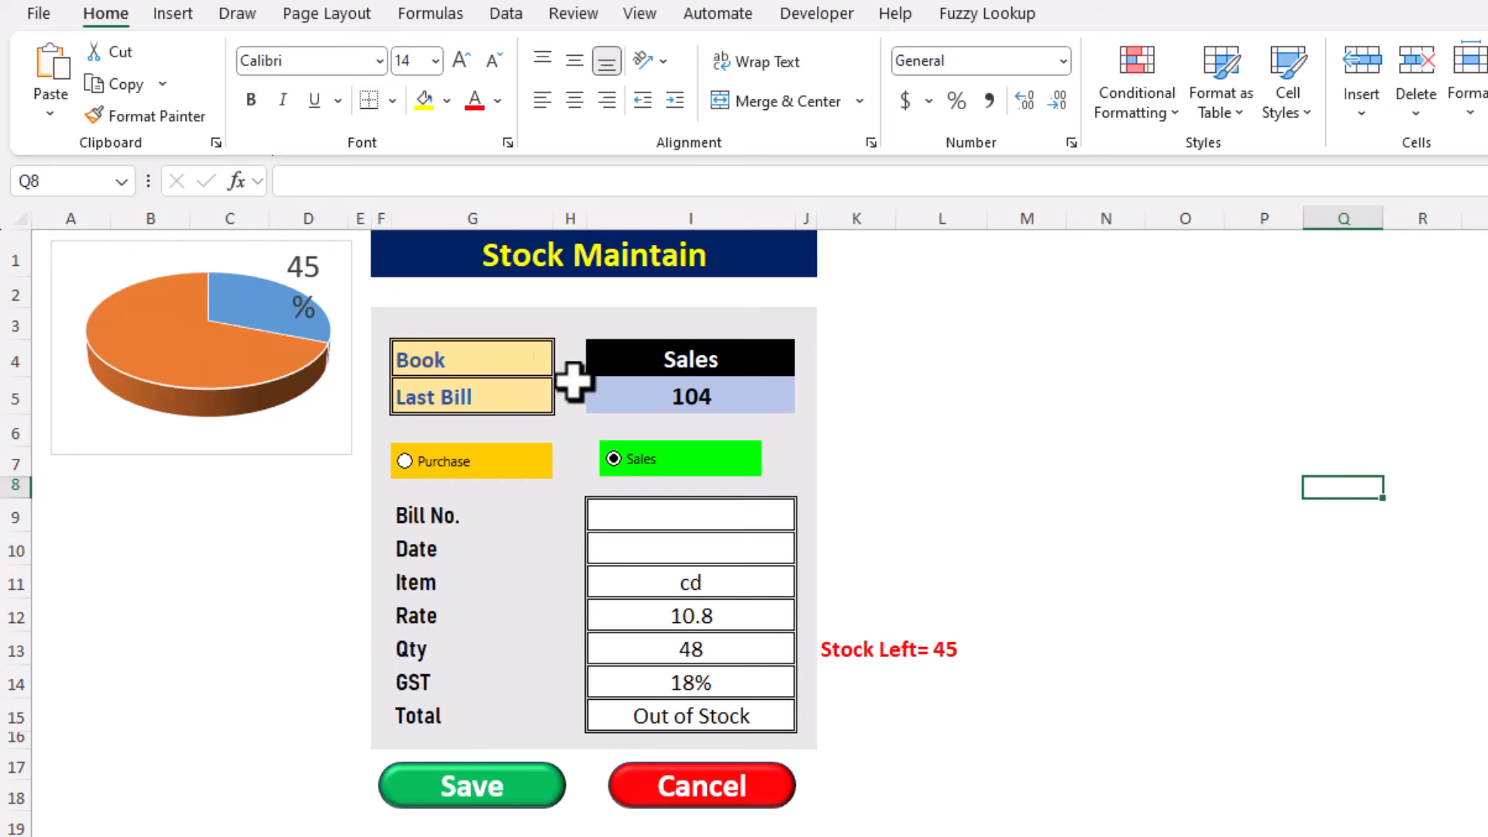
left_click(303, 263)
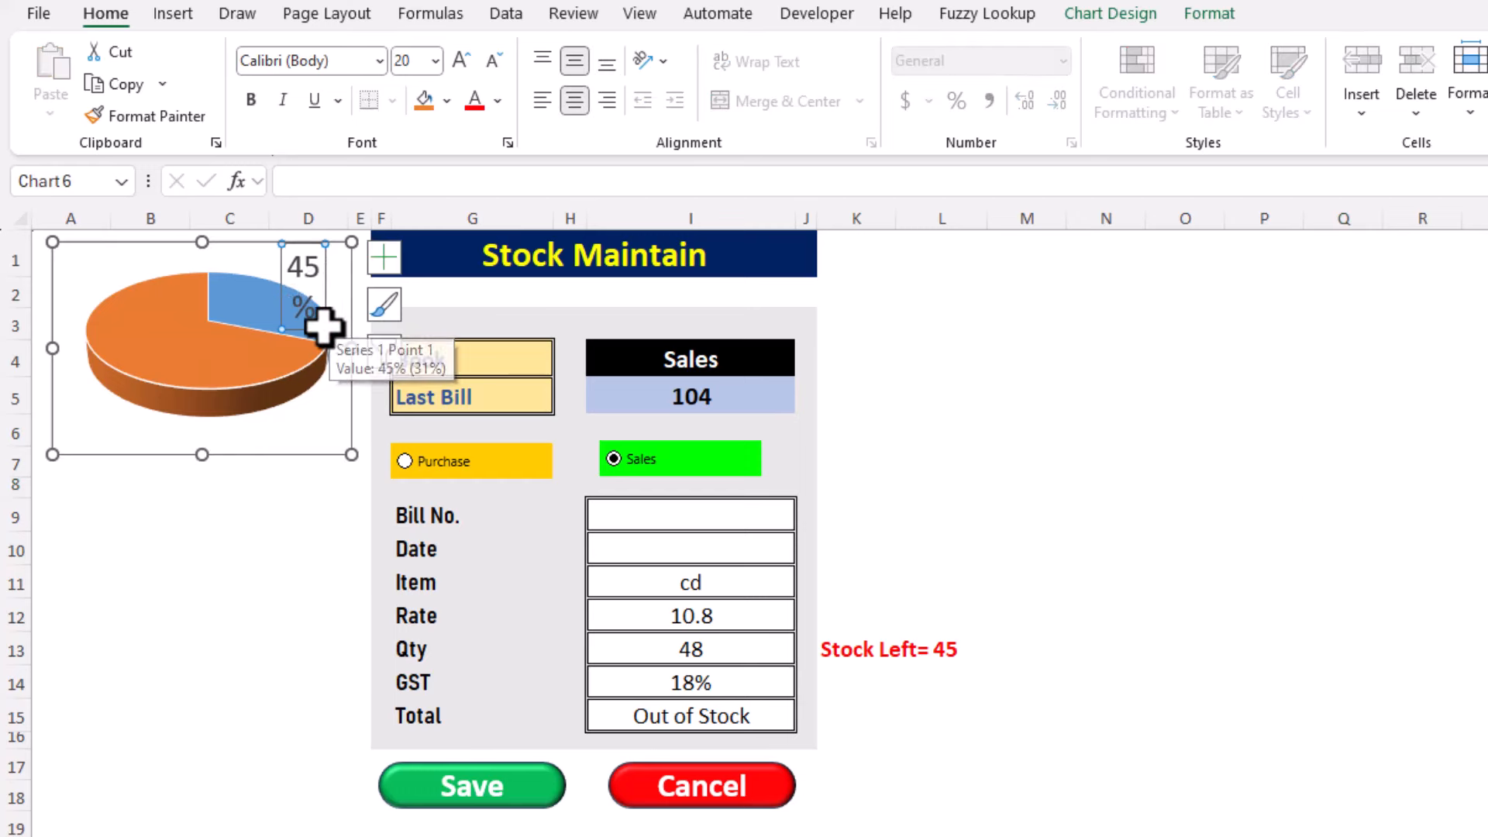
left_click(1185, 462)
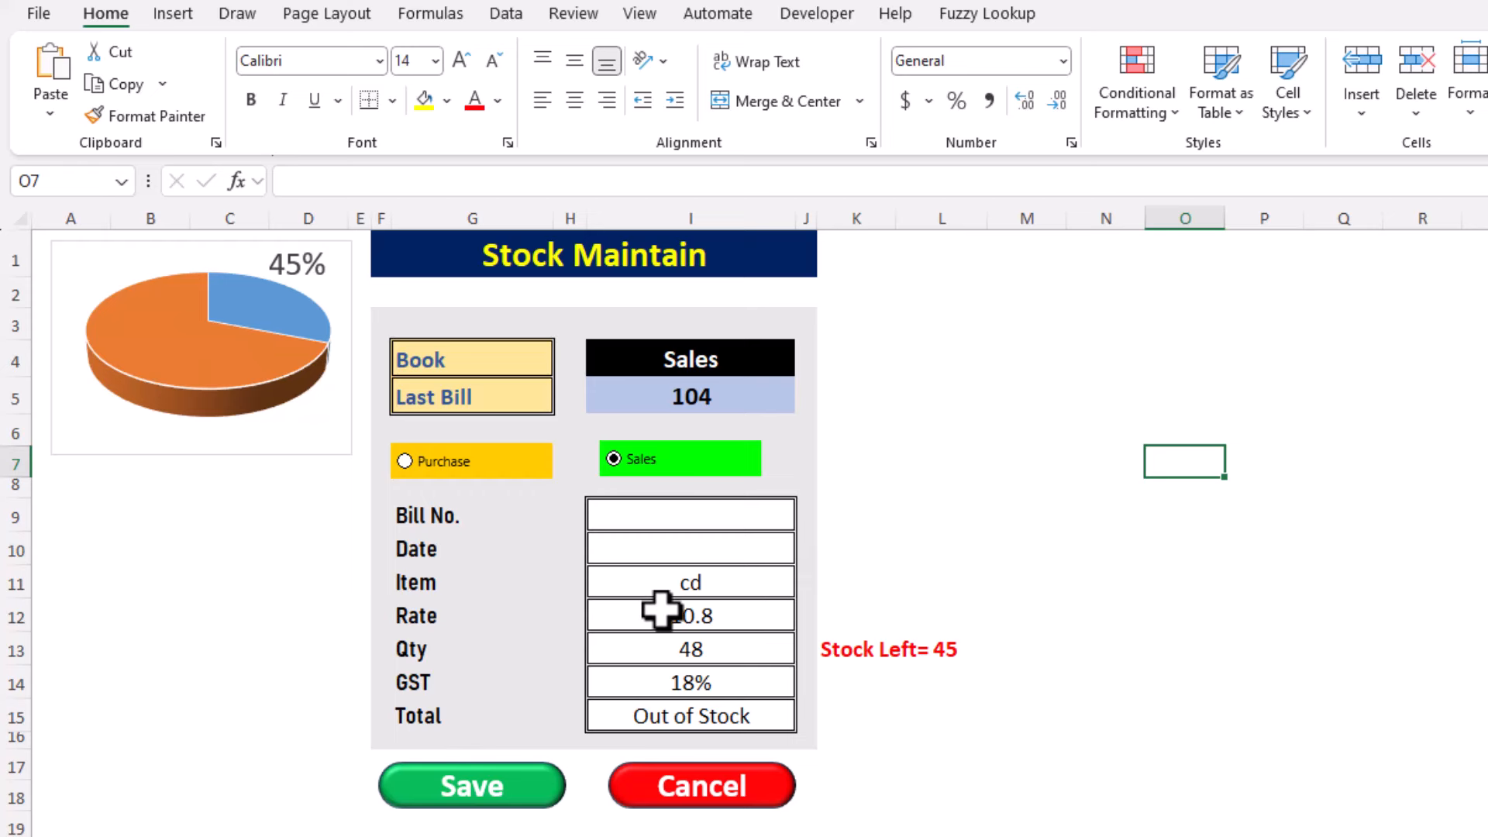
Step: Set the form's Qty to 10 and its Bill No. to 105
left_click(679, 649)
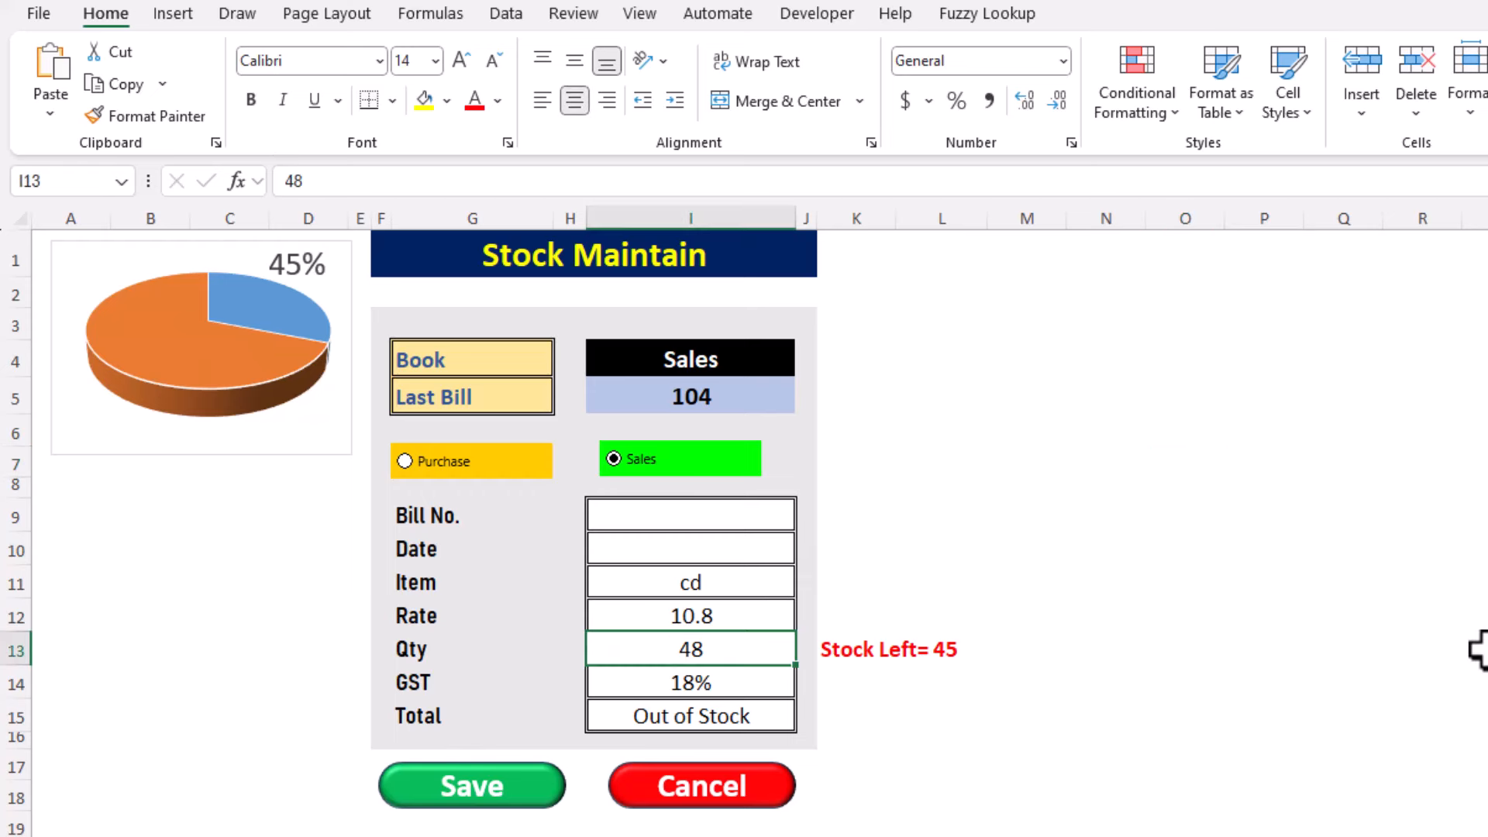
type("10")
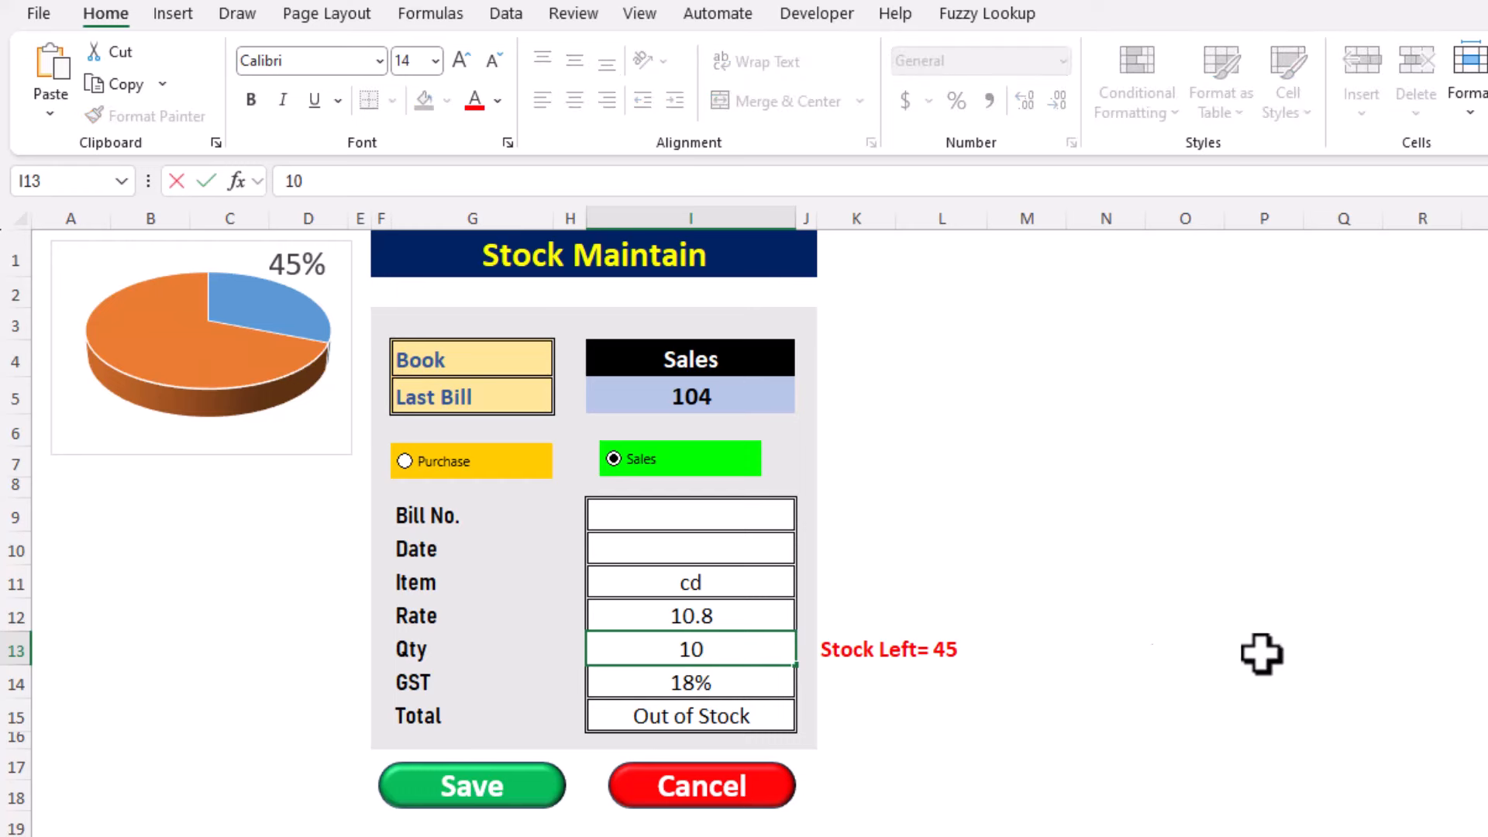
left_click(704, 579)
left_click(677, 512)
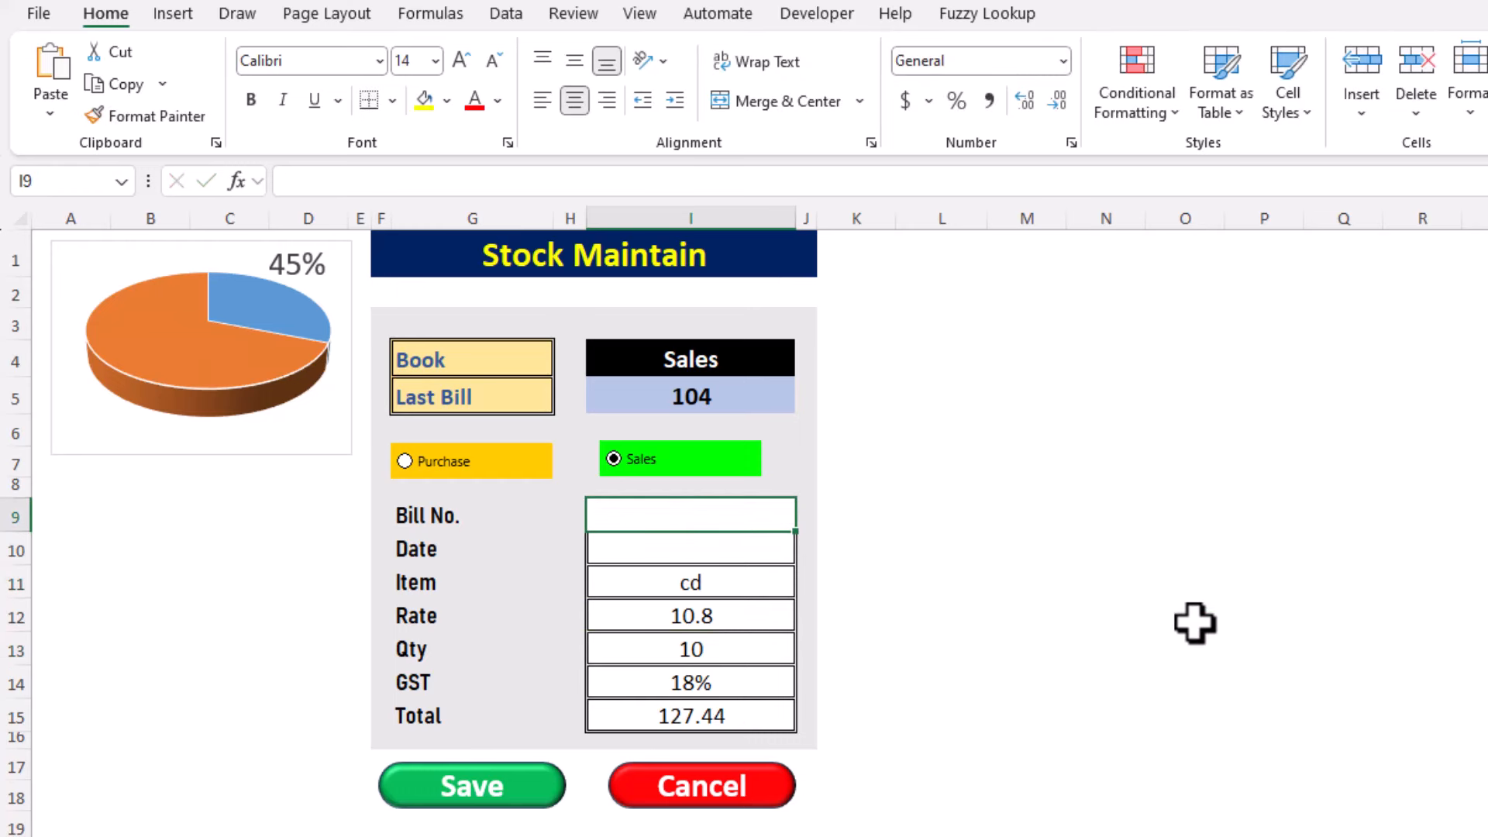
type("105")
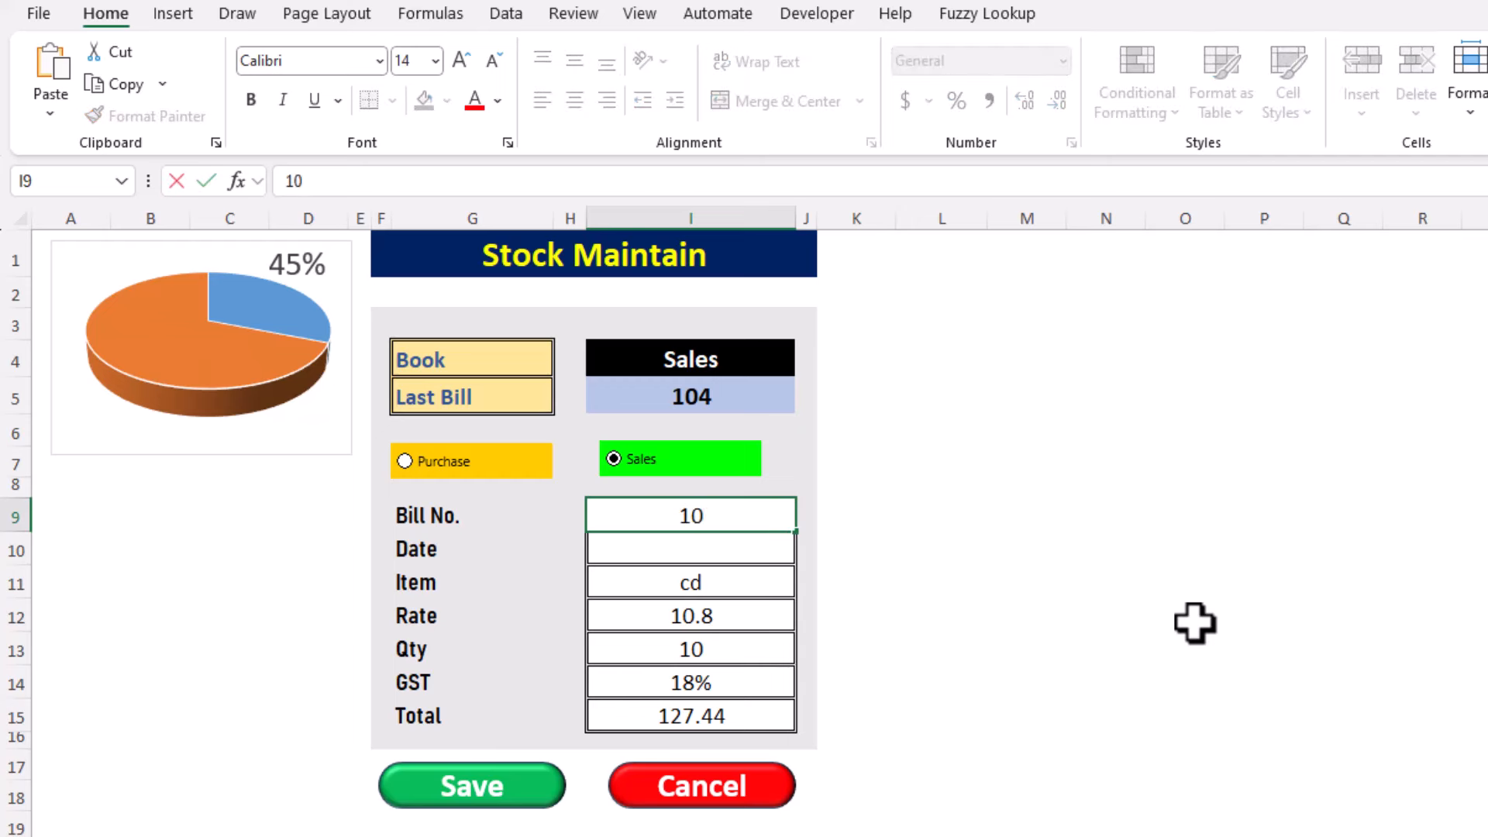
left_click(724, 553)
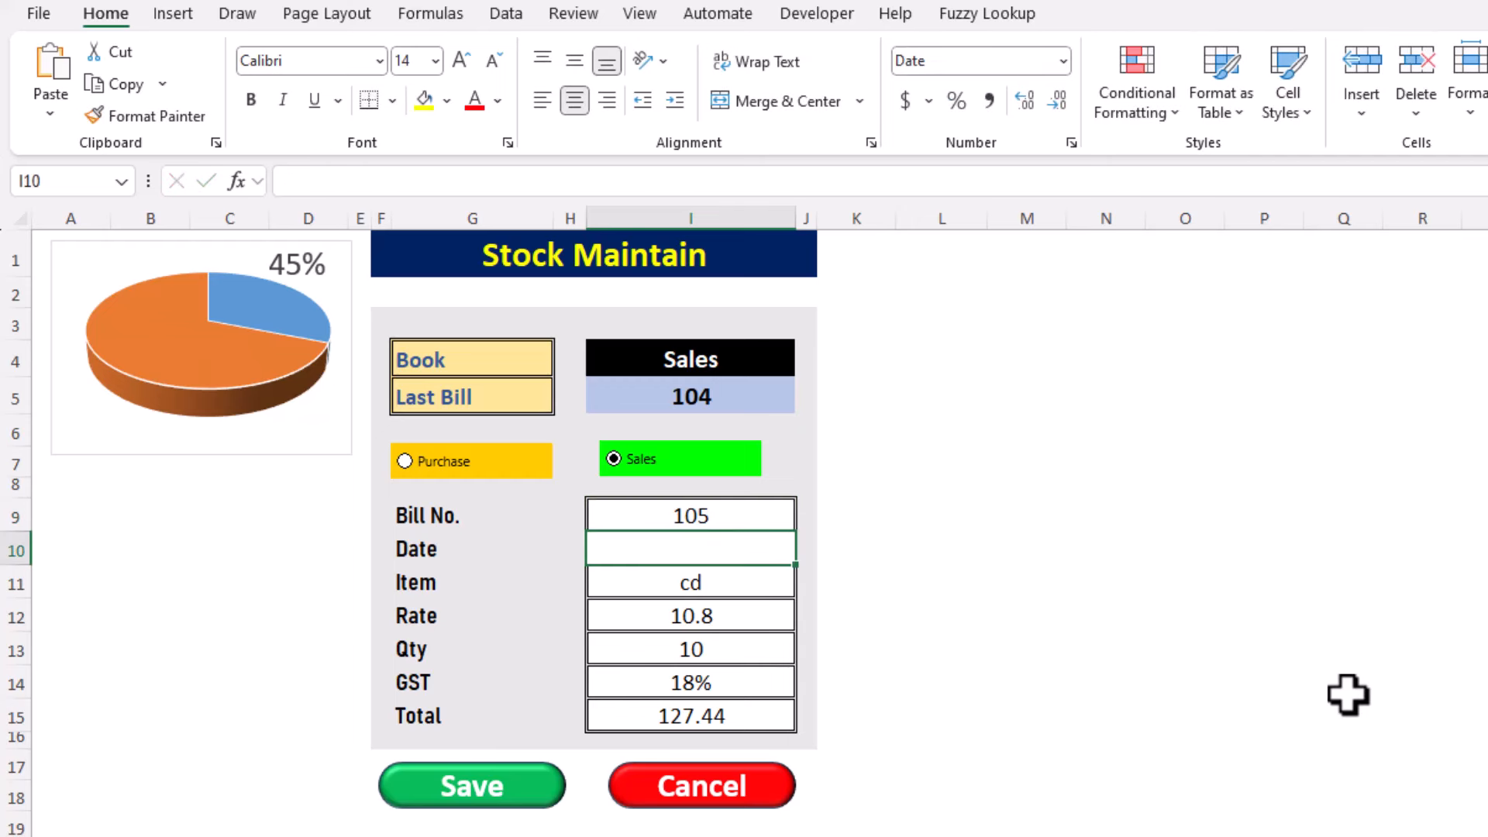
Step: Enter the date 10-4-2024 in the form and save the sales entry
type("10-4-2024")
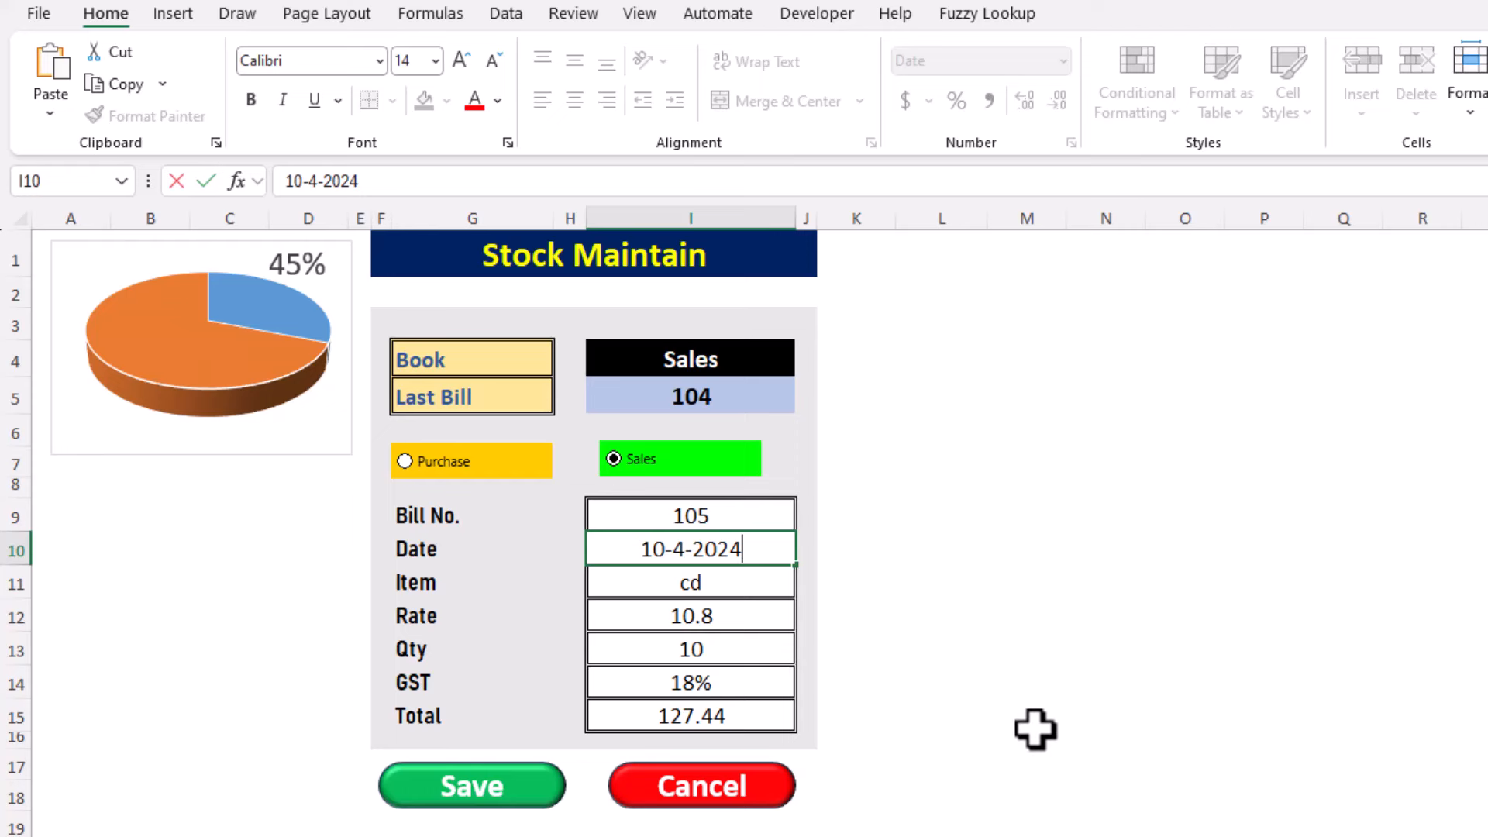
left_click(511, 787)
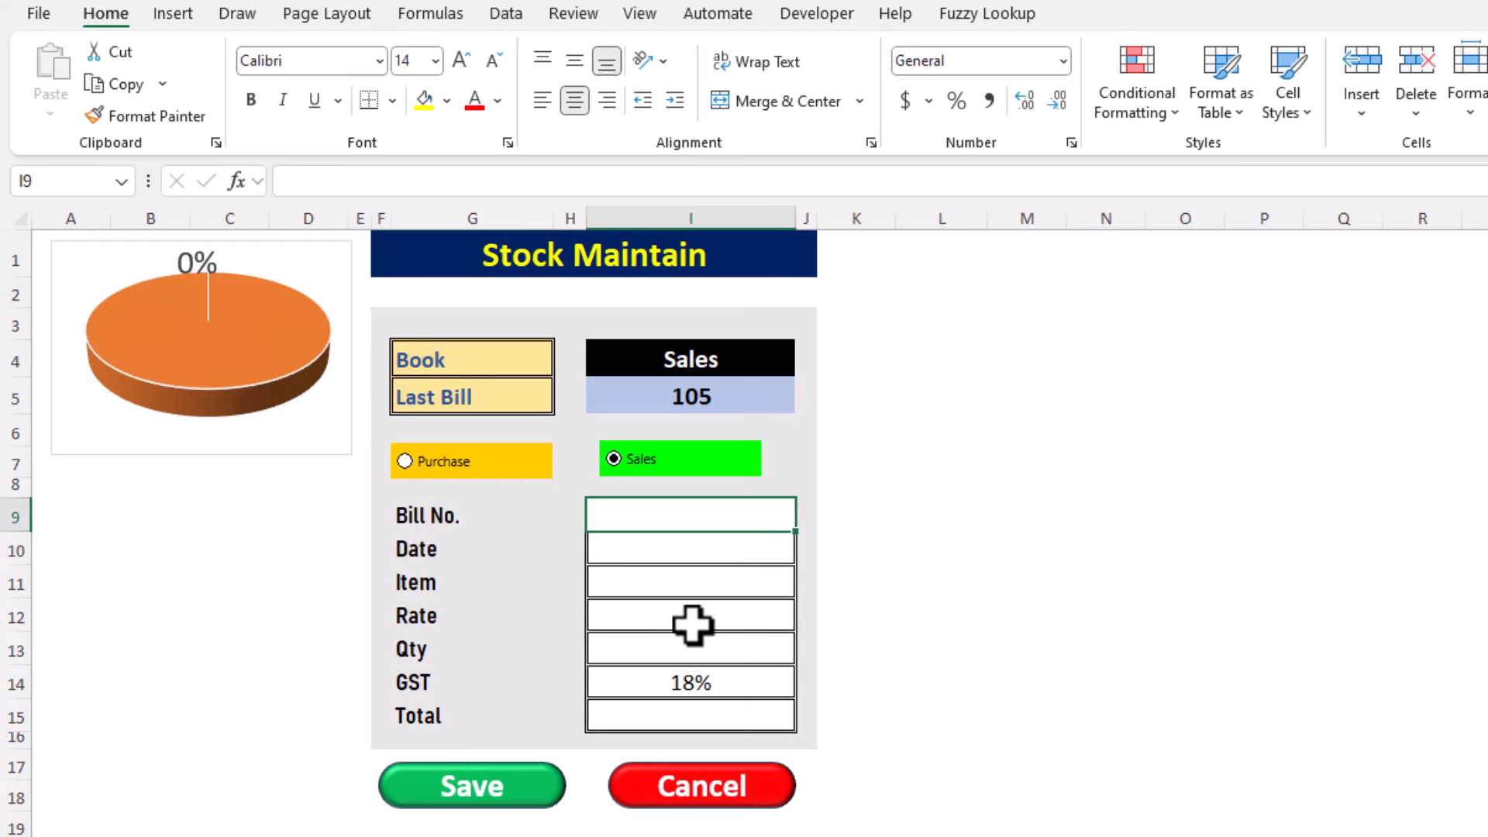
Step: Test the cleared sales form's stock check with item cd and Qty 40
left_click(673, 583)
type("cd")
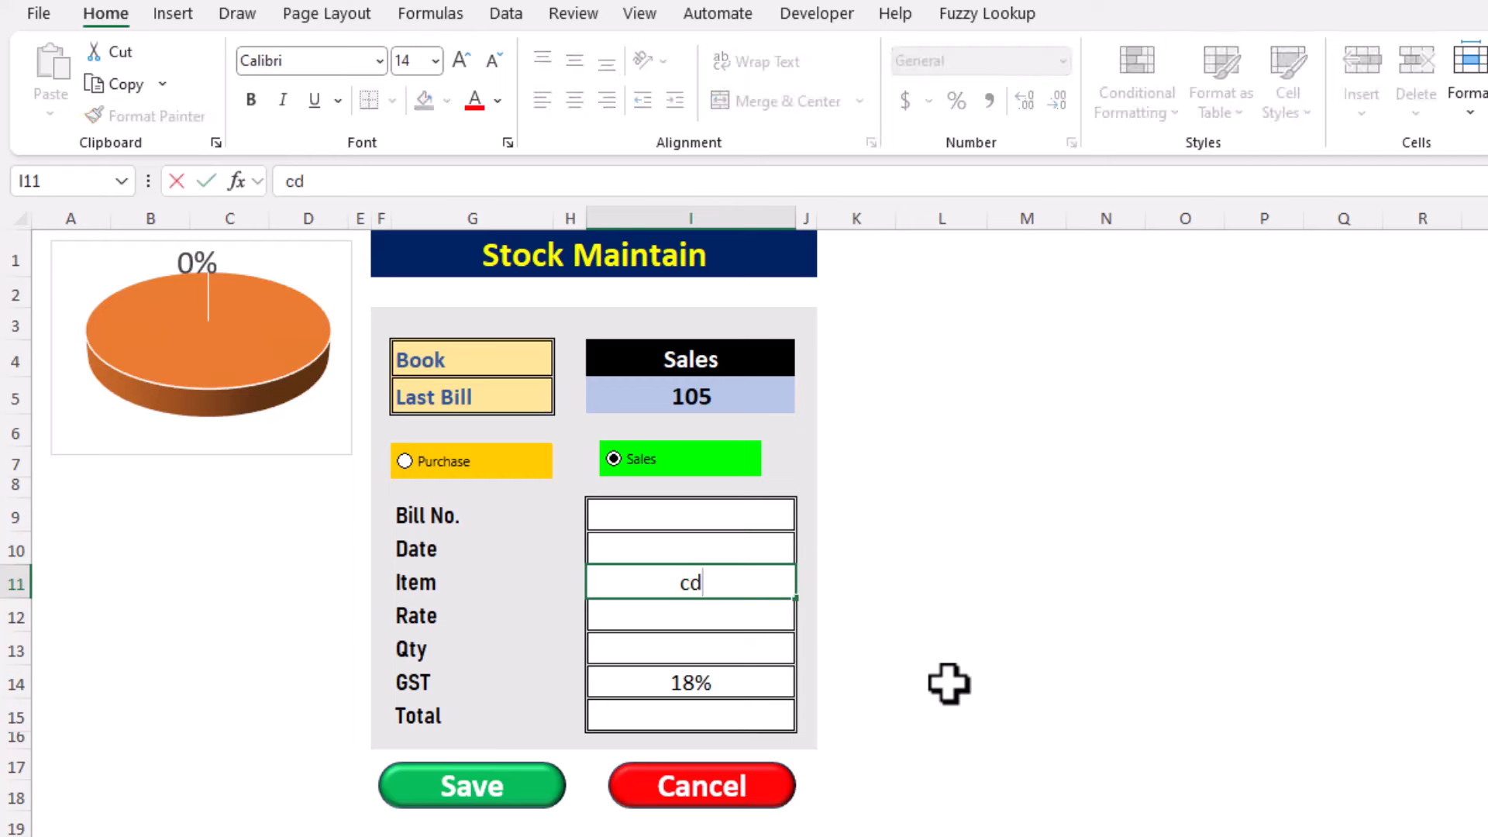
key("Return")
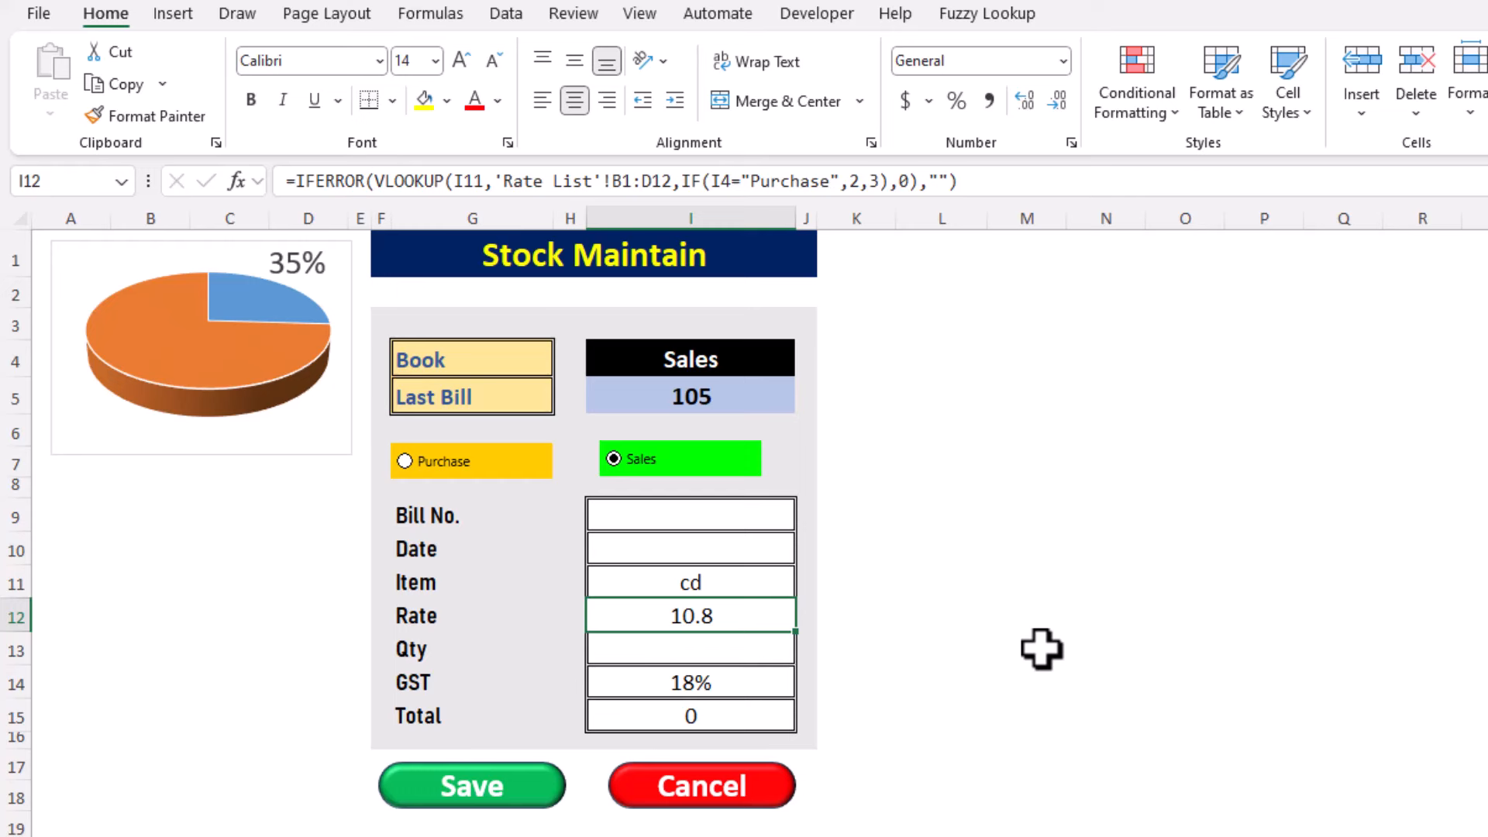
key("Return")
type("40")
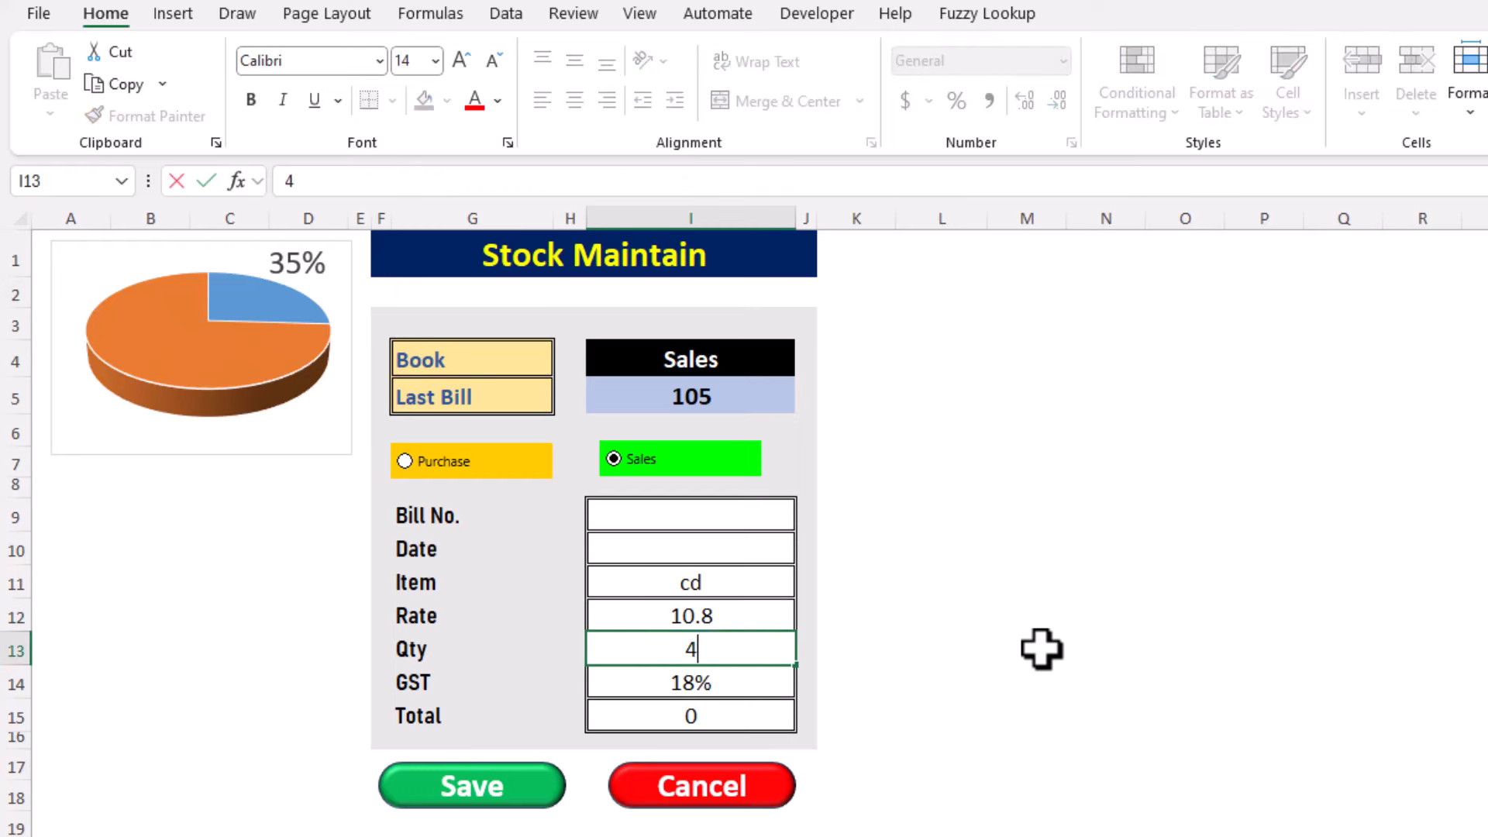
key("Return")
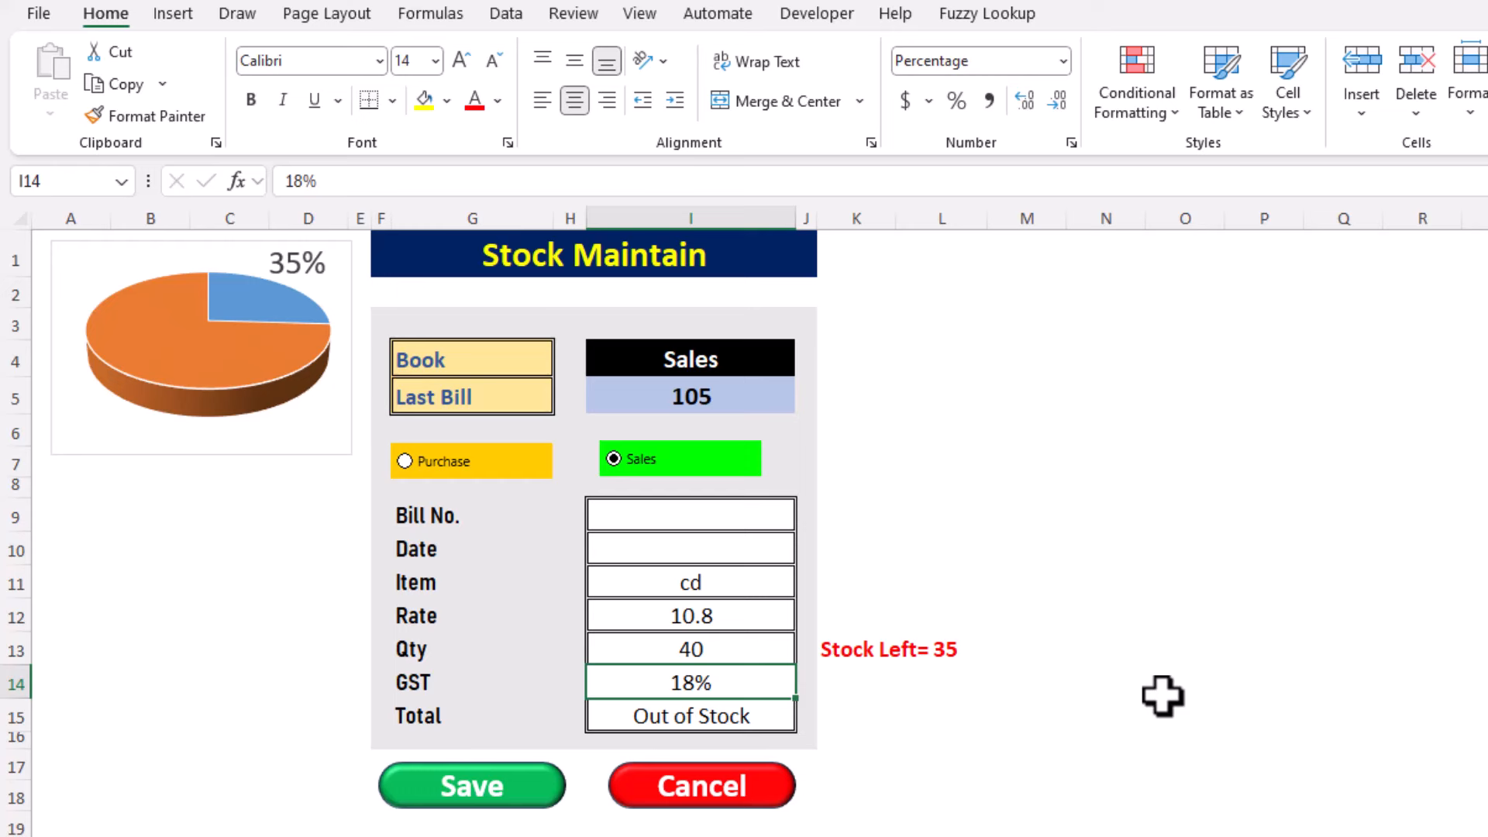
left_click(989, 379)
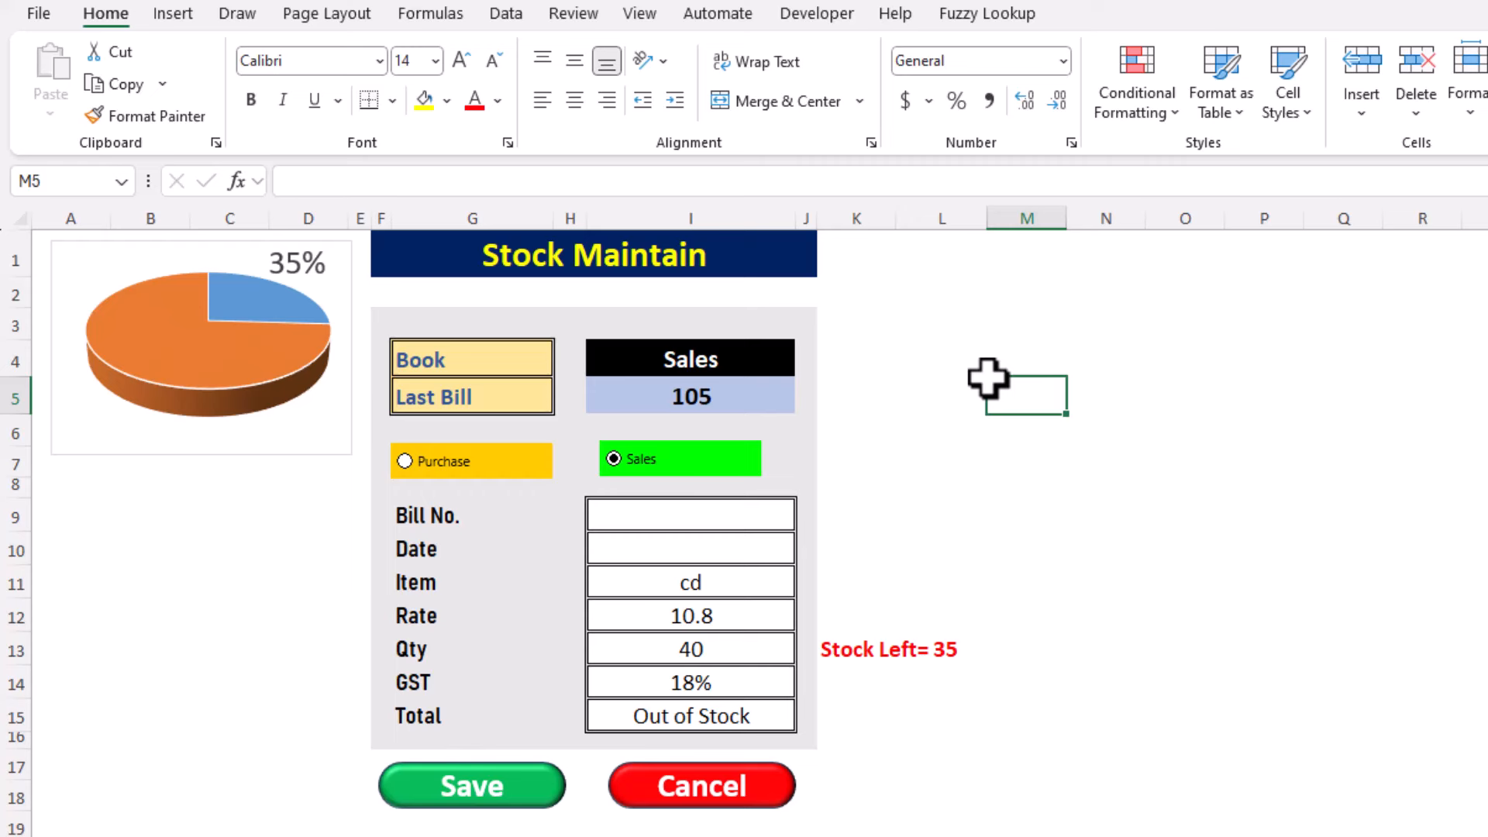
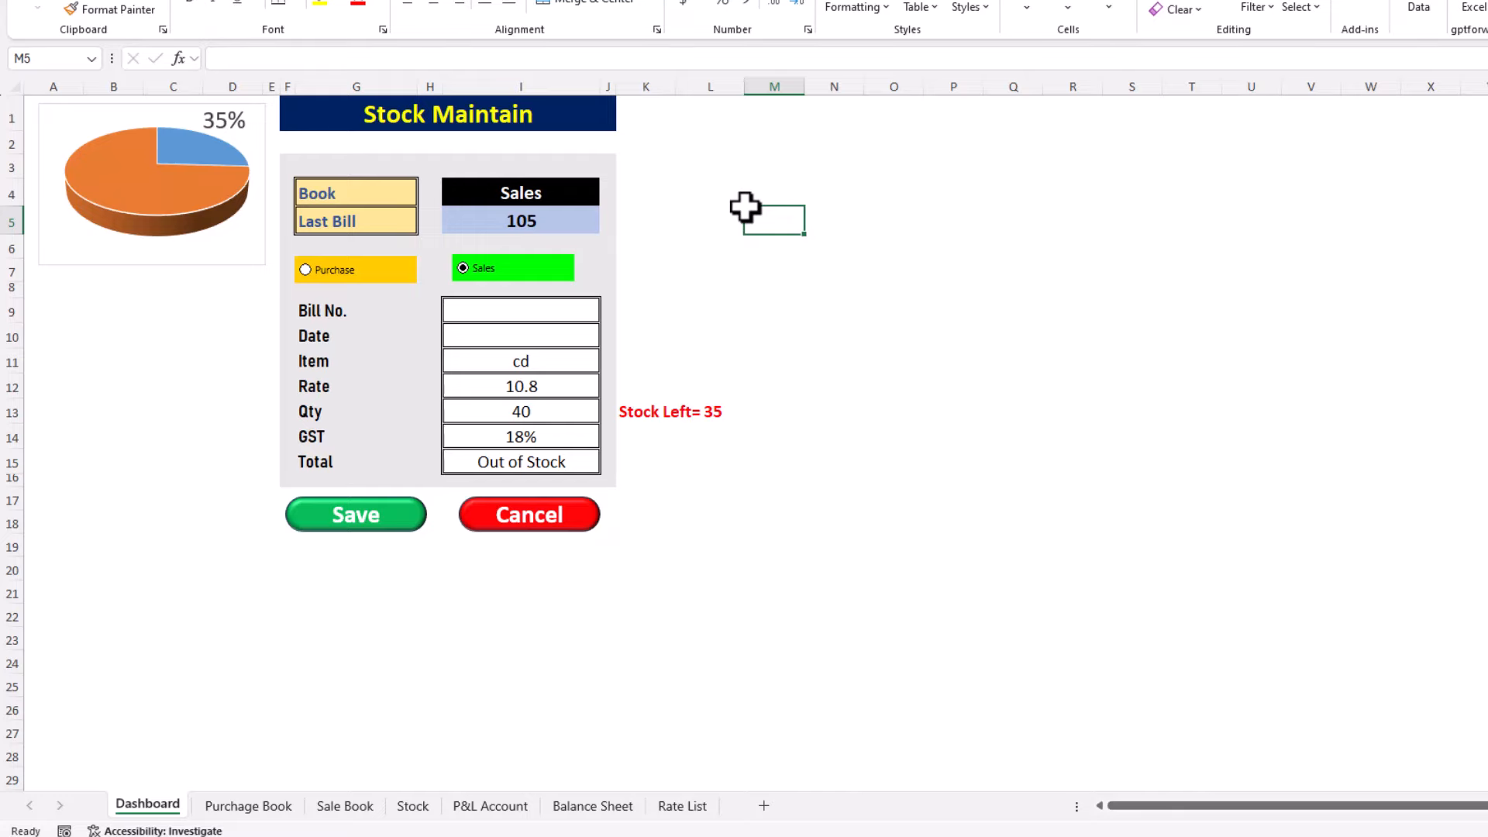
Step: Review the purchase book, sales book and stock sheets, ending back on the Dashboard sheet
left_click(272, 810)
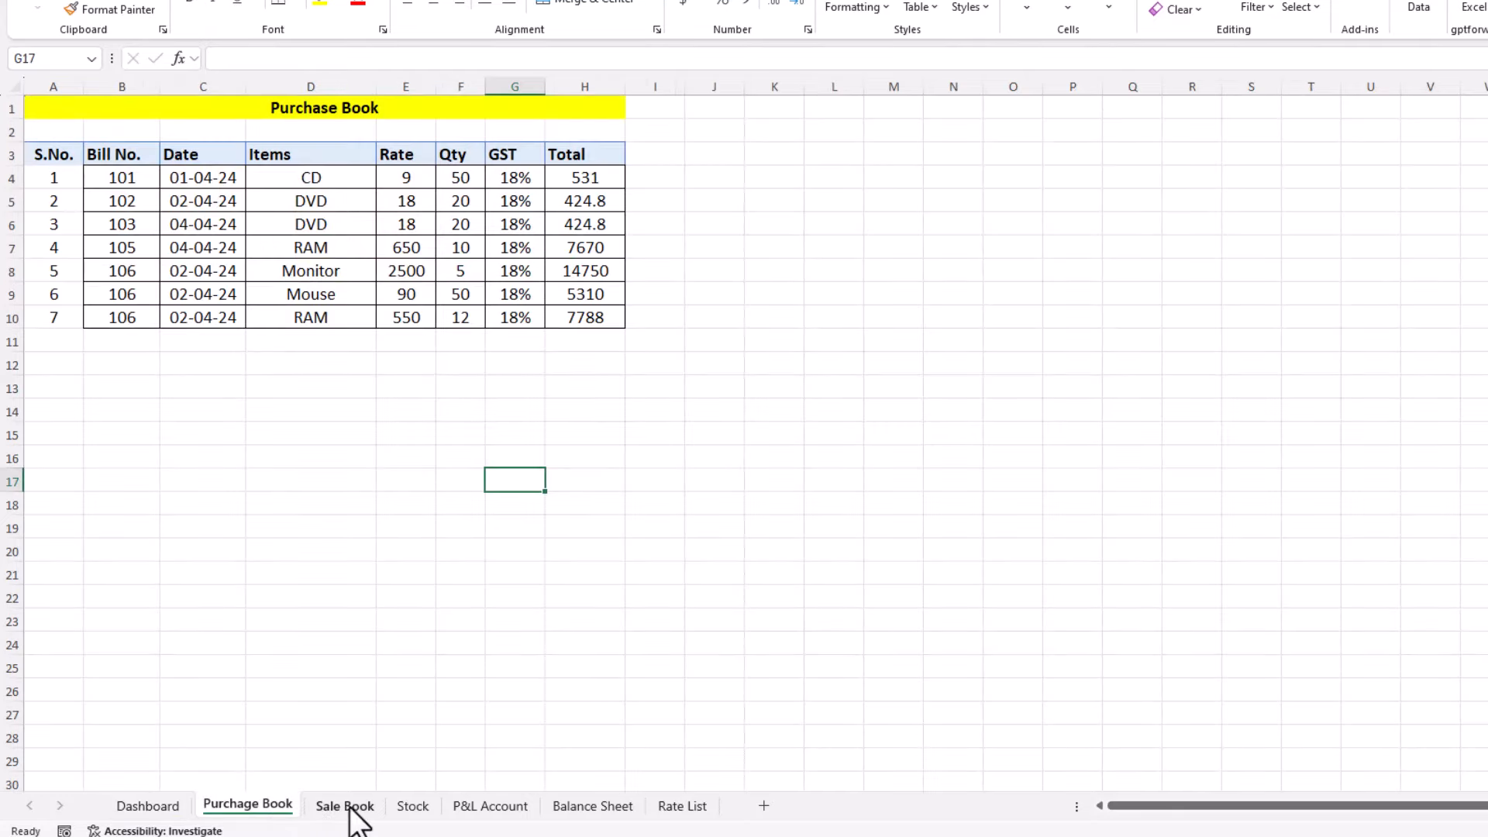
left_click(353, 810)
left_click(411, 810)
left_click(341, 808)
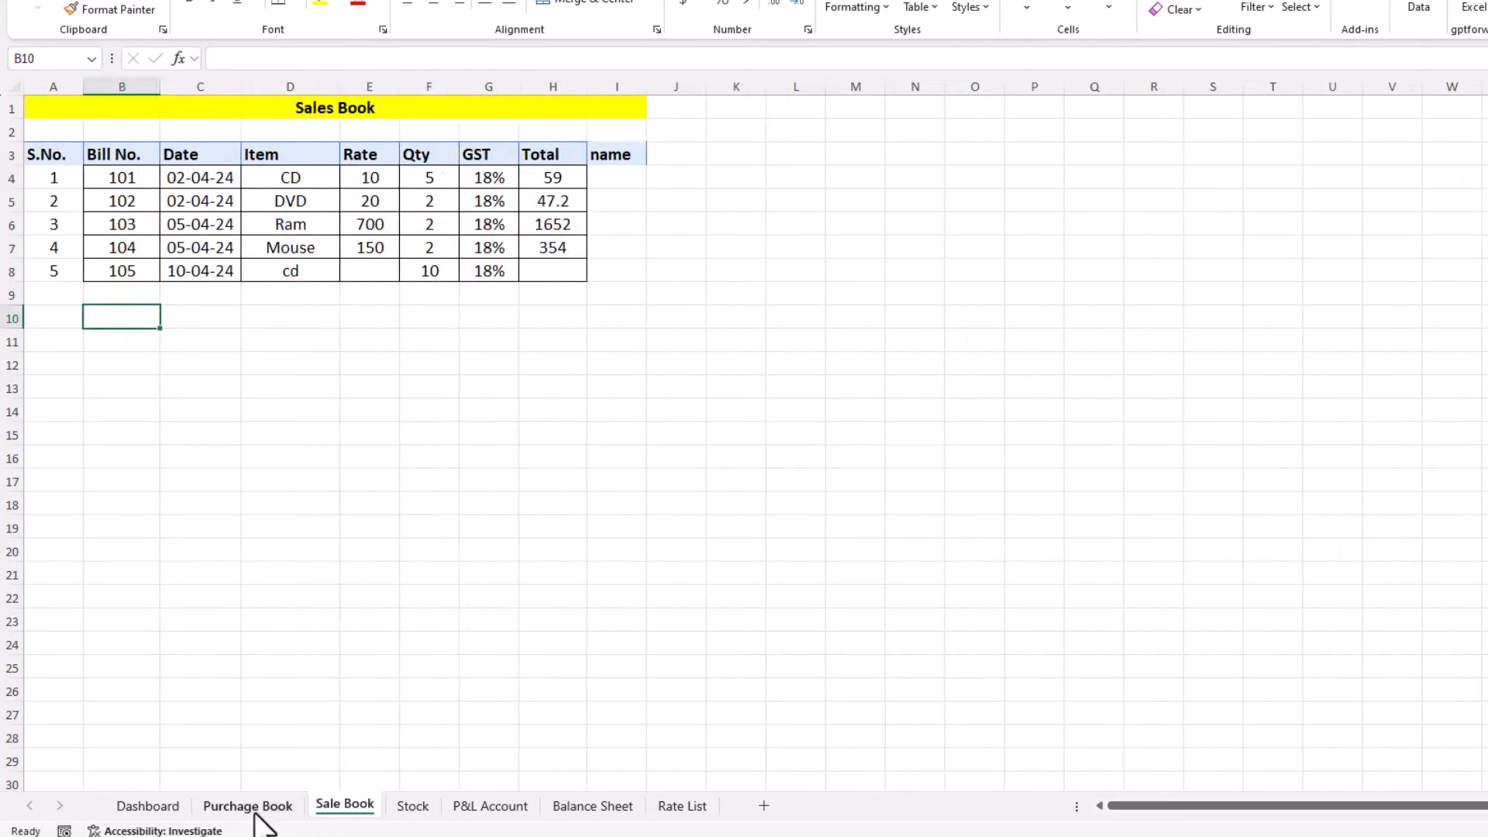
left_click(240, 807)
left_click(148, 807)
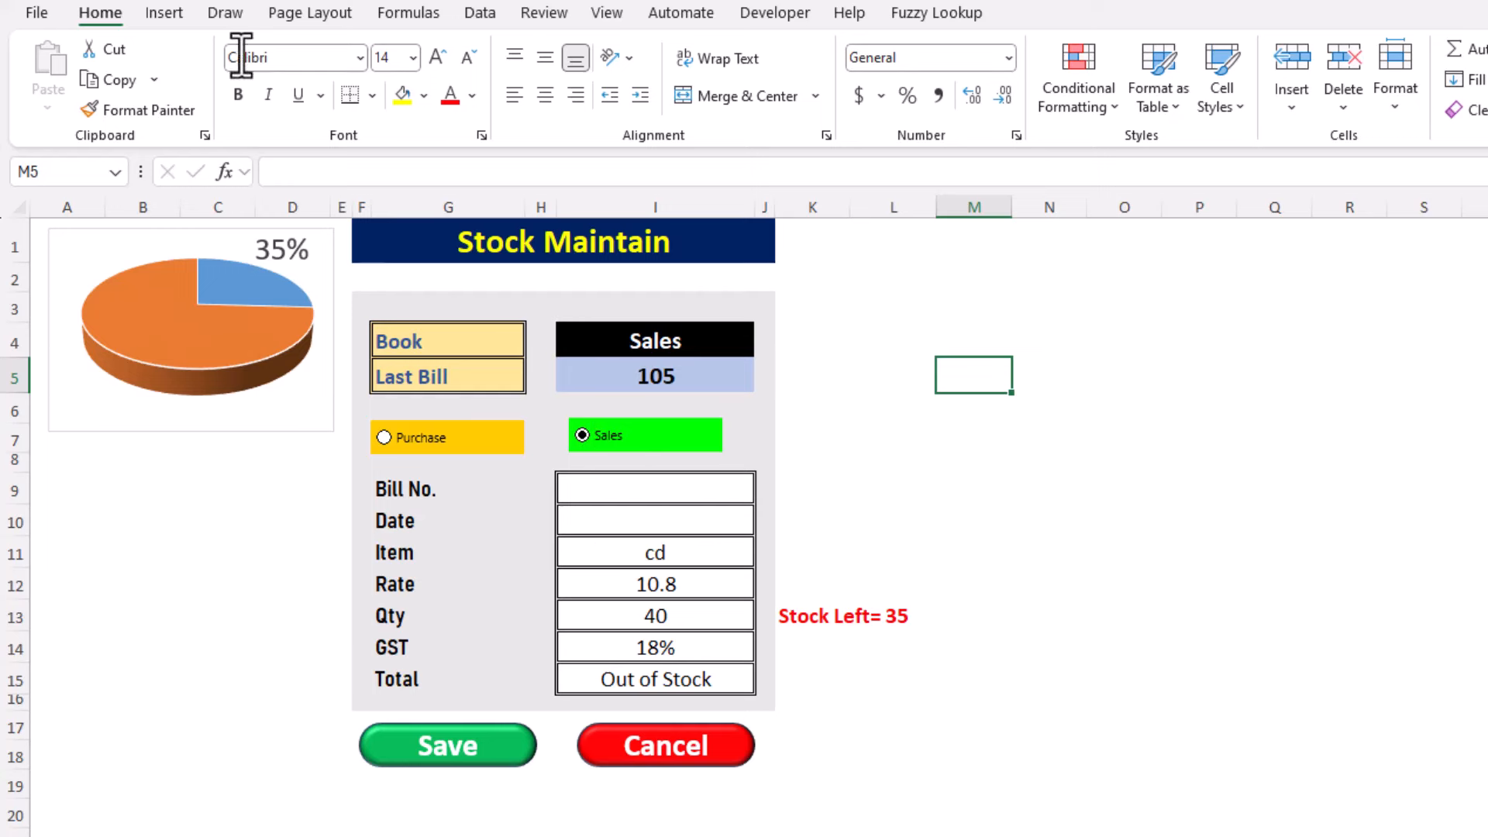
Step: Draw a rounded rectangle below the pie chart, across columns B to D around row 9
left_click(172, 14)
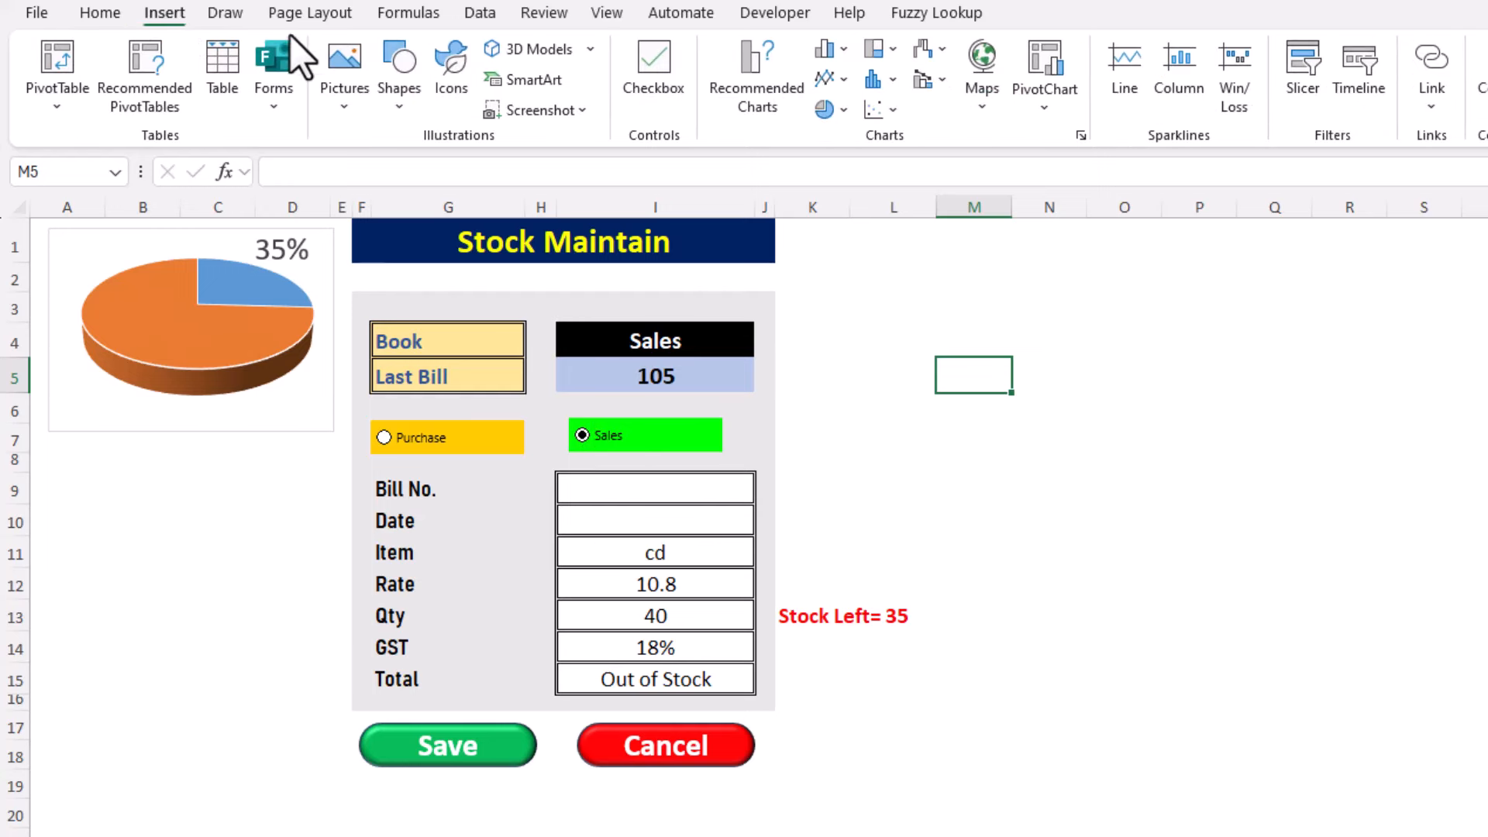
left_click(394, 109)
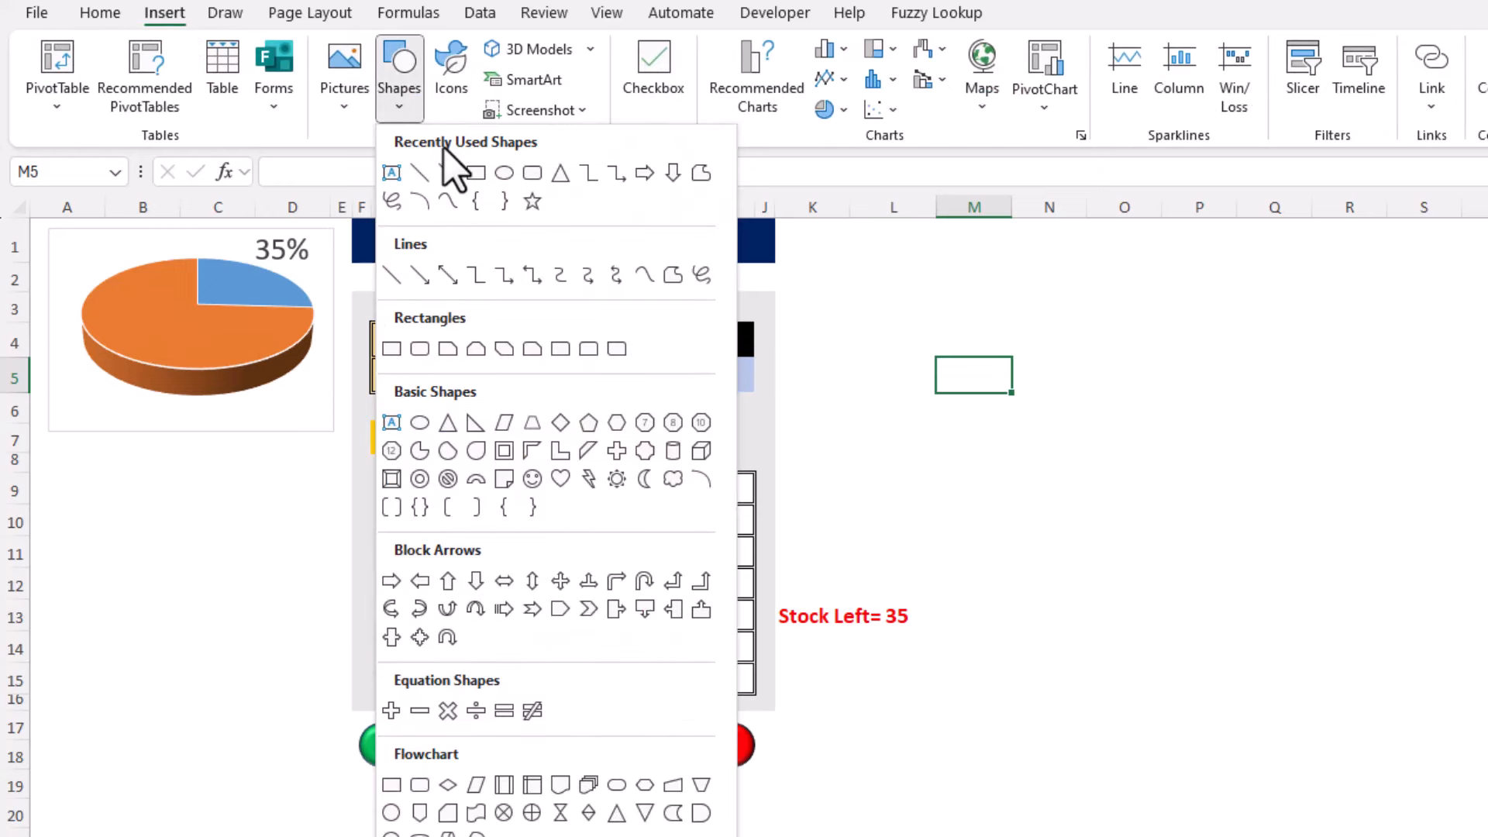
left_click(534, 175)
left_click_drag(125, 471, 289, 508)
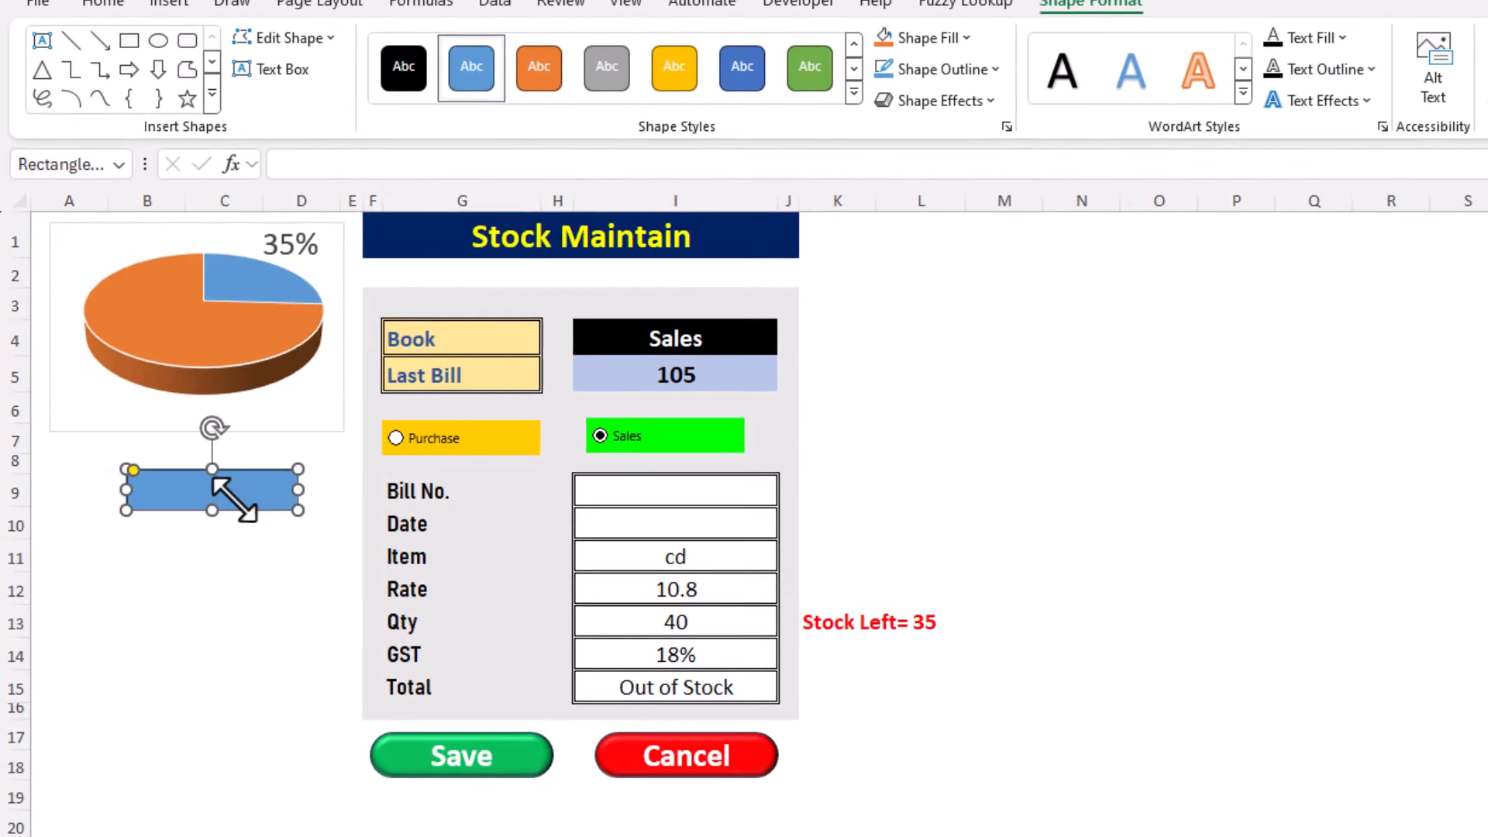
Step: Label the rounded rectangle "Dashboard" in centred bold white 16-point text and fill the shape with purple
right_click(231, 490)
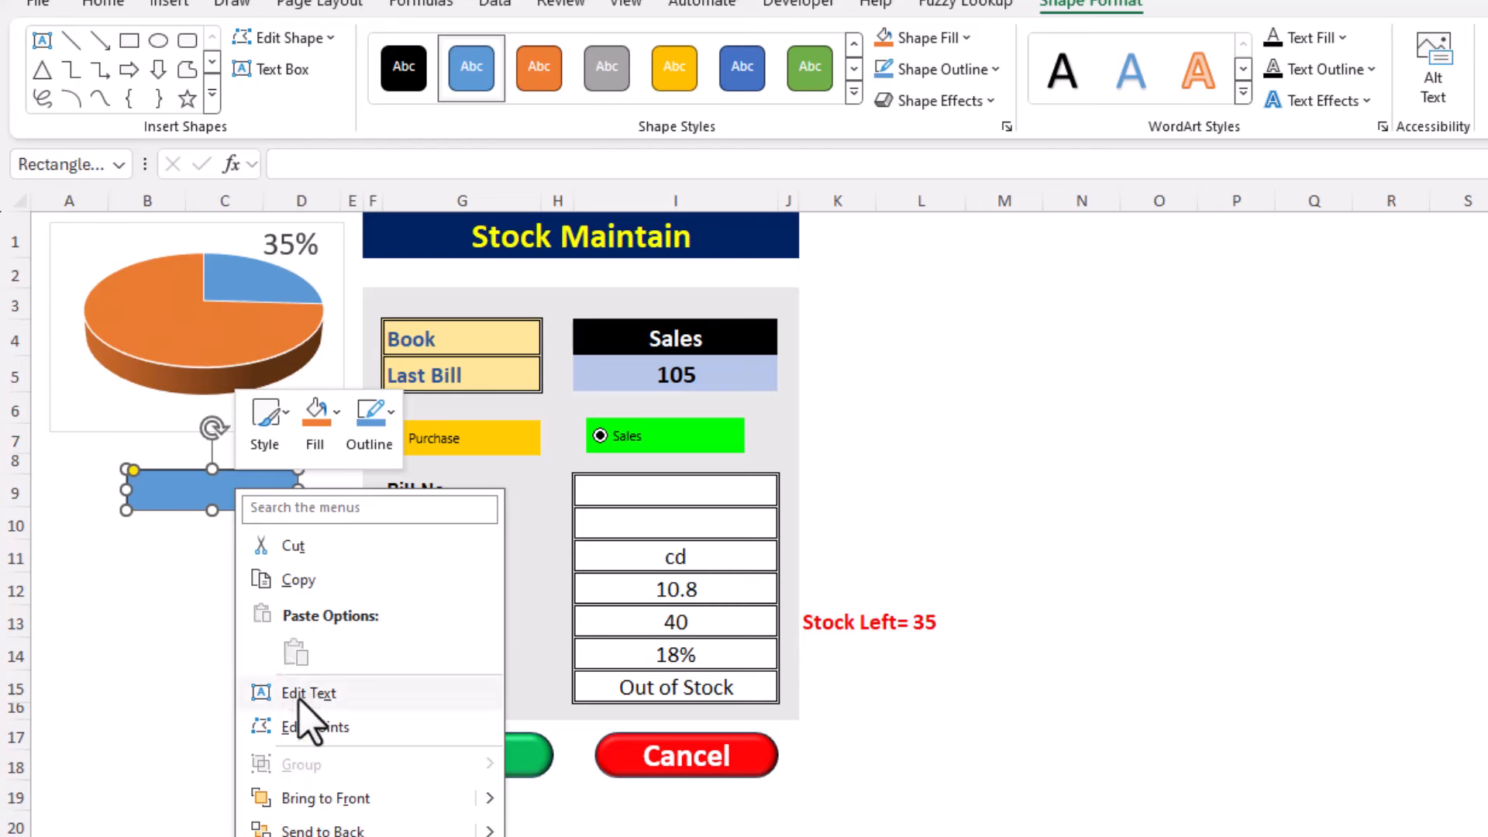
left_click(300, 695)
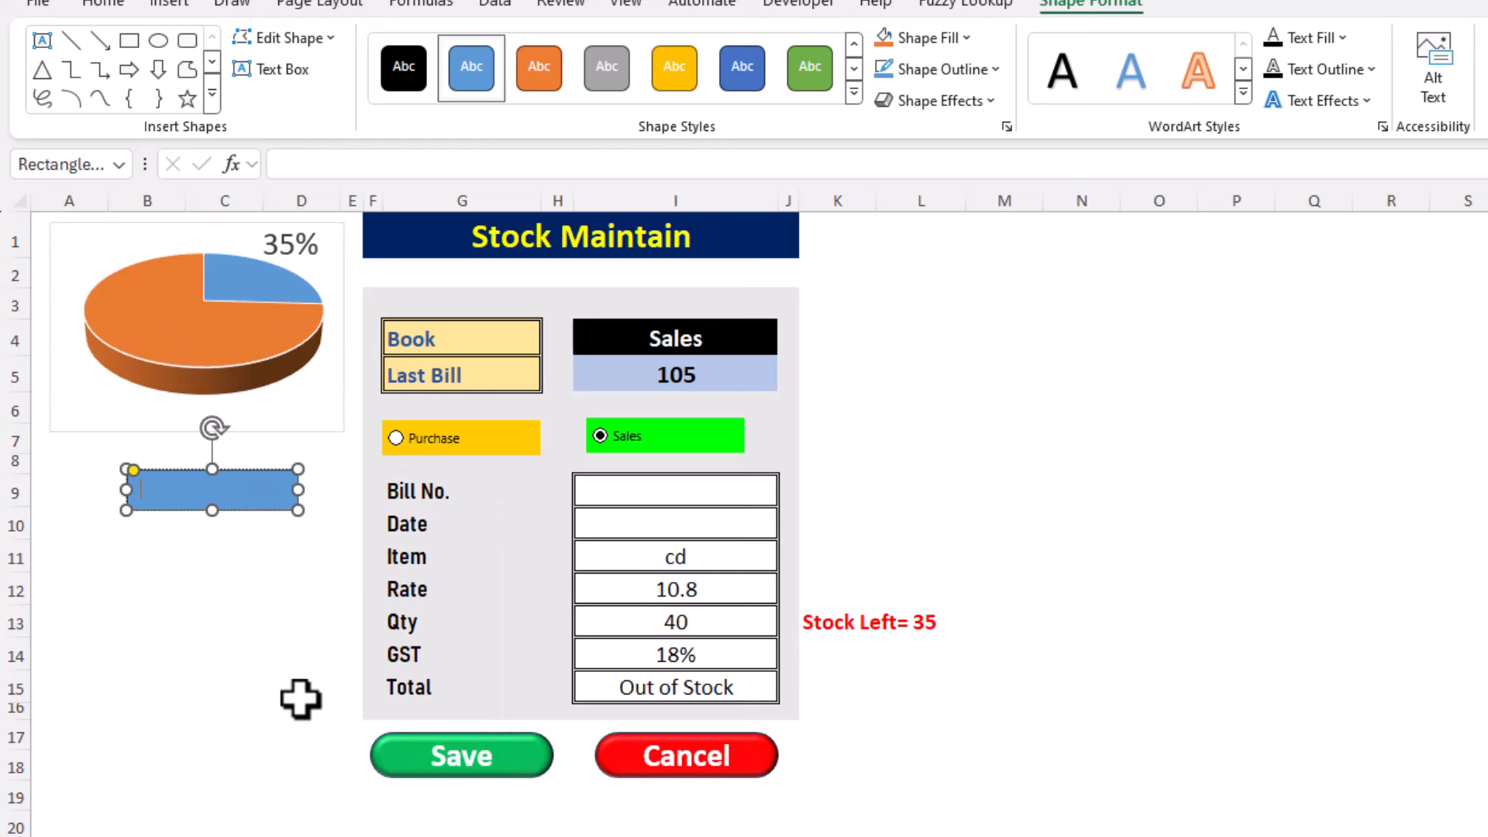
type("Dashboard")
key("shift+Left")
key("shift+Left")
key("shift+Left")
key("shift+Left")
key("shift+Left")
key("shift+Left")
key("shift+Left")
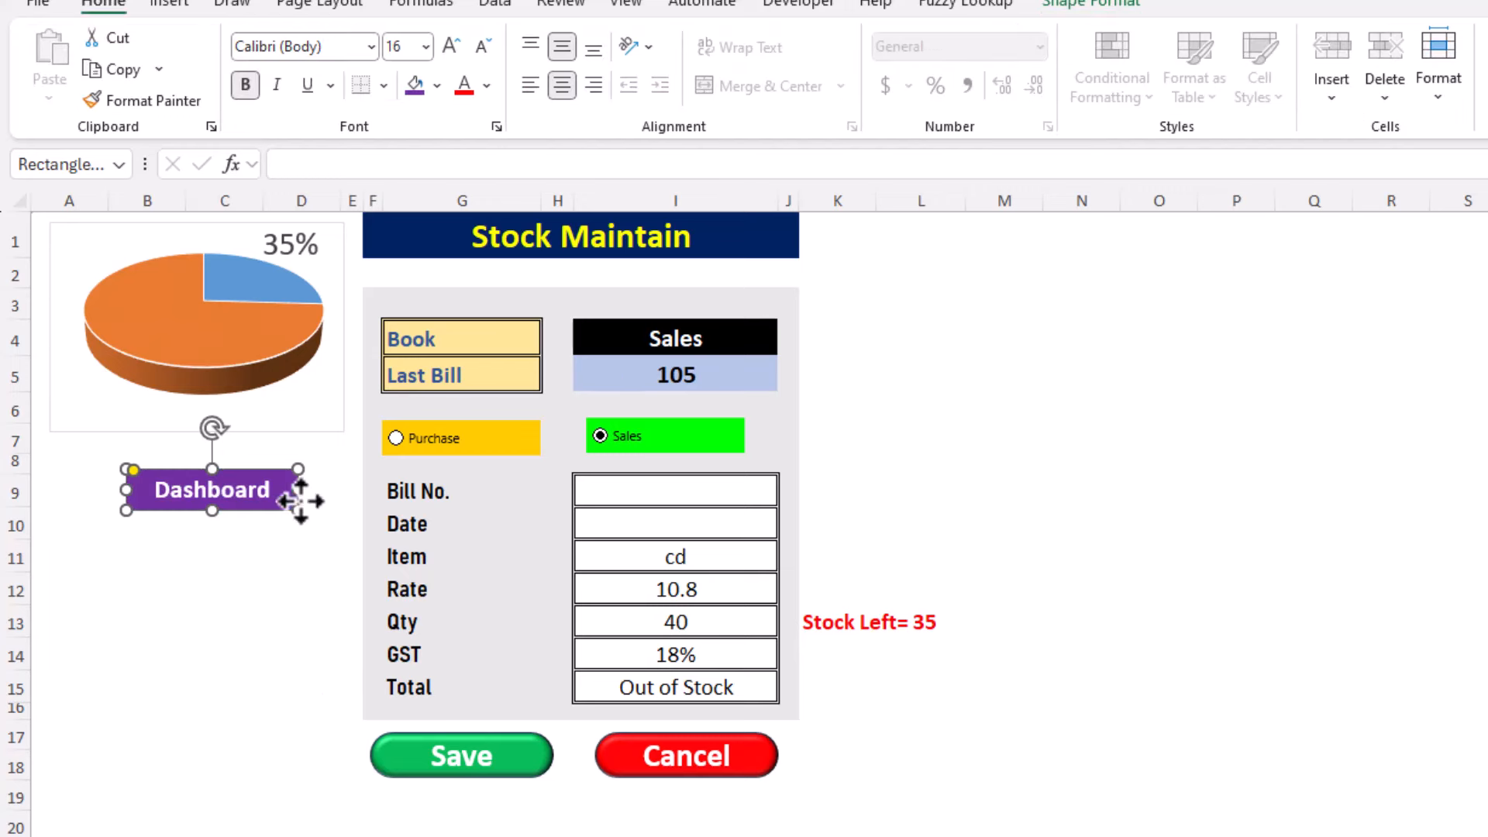
Step: Apply a raised bevel shape effect to the purple Dashboard button
left_click(1092, 6)
left_click(986, 103)
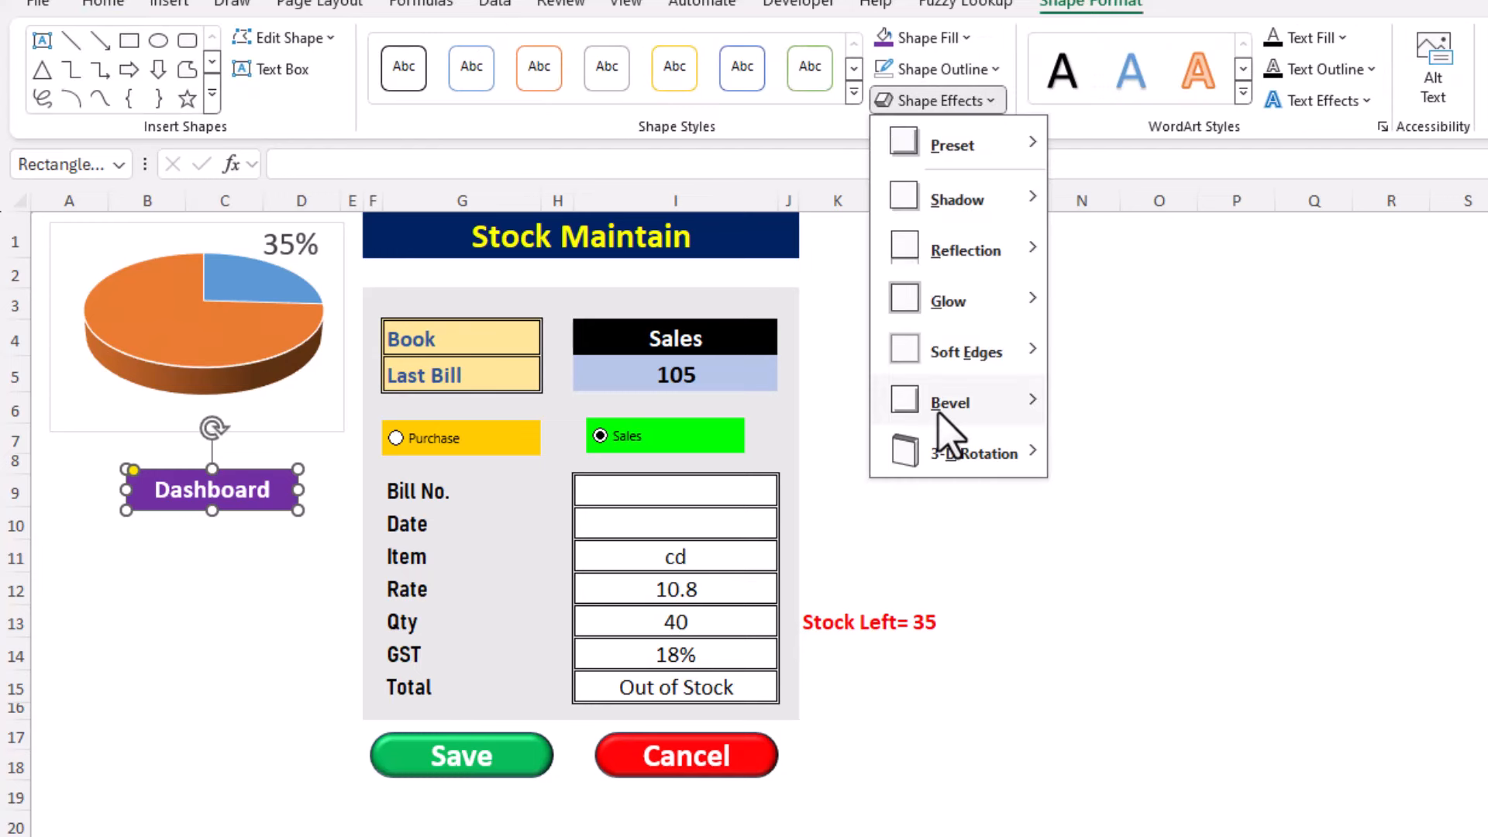
mouse_move(986, 400)
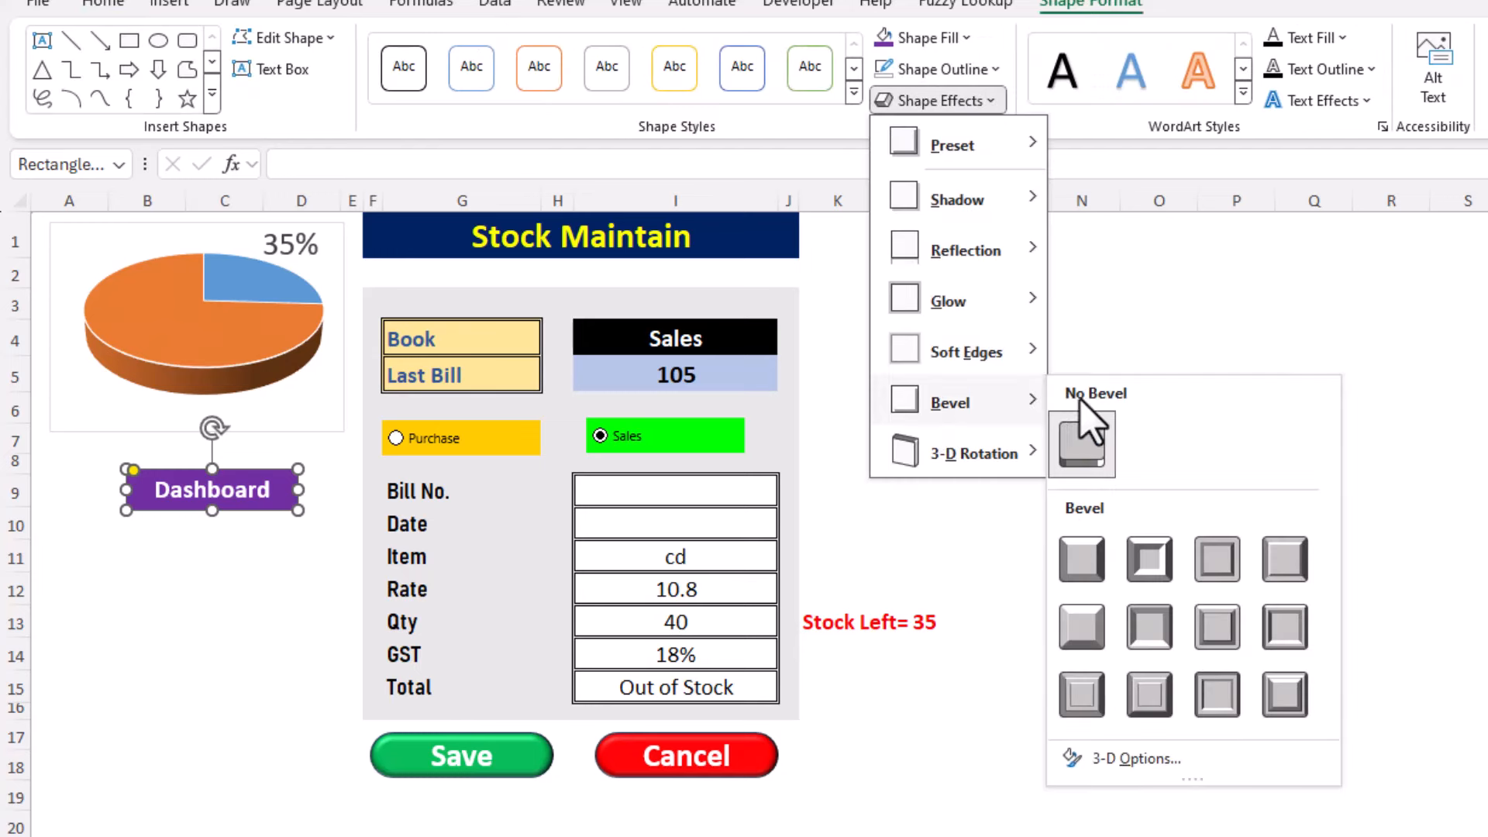
left_click(1083, 630)
left_click(86, 647)
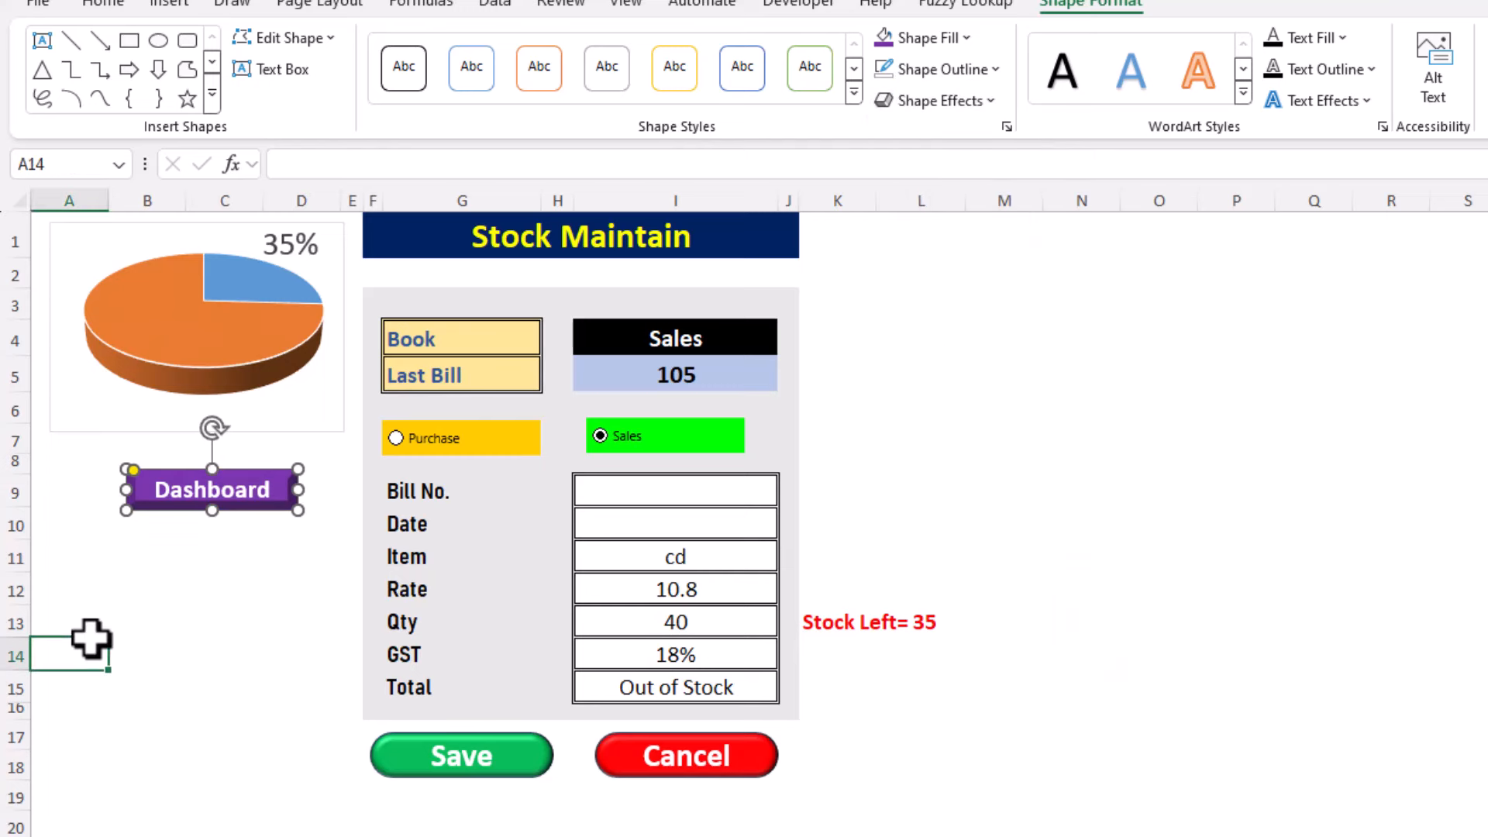
Step: Duplicate the Dashboard button five times in an evenly stepped column below the original
left_click(294, 489)
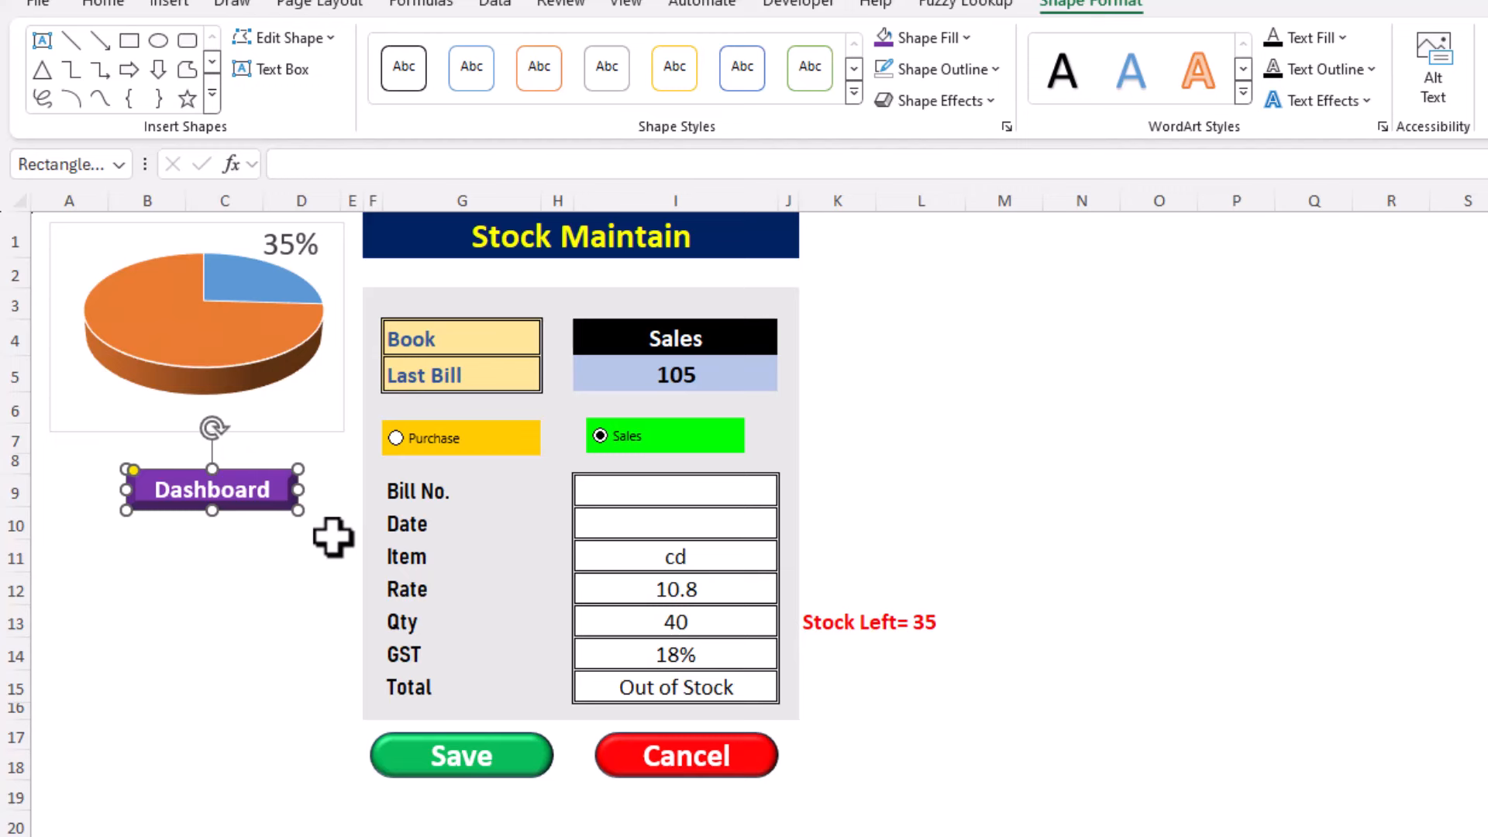
left_click_drag(295, 502, 298, 564)
key("ctrl+d")
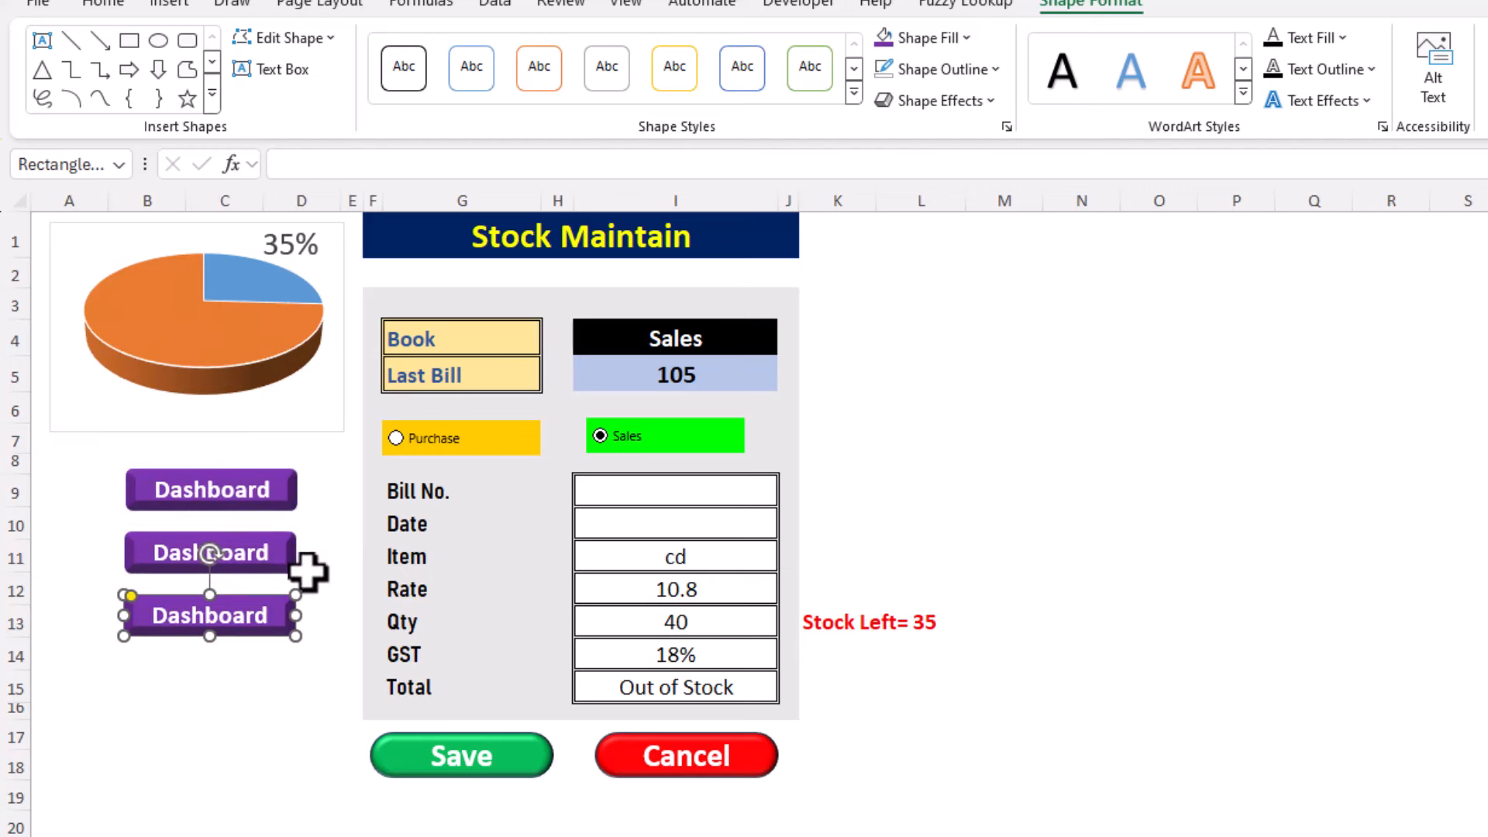
key("ctrl+d")
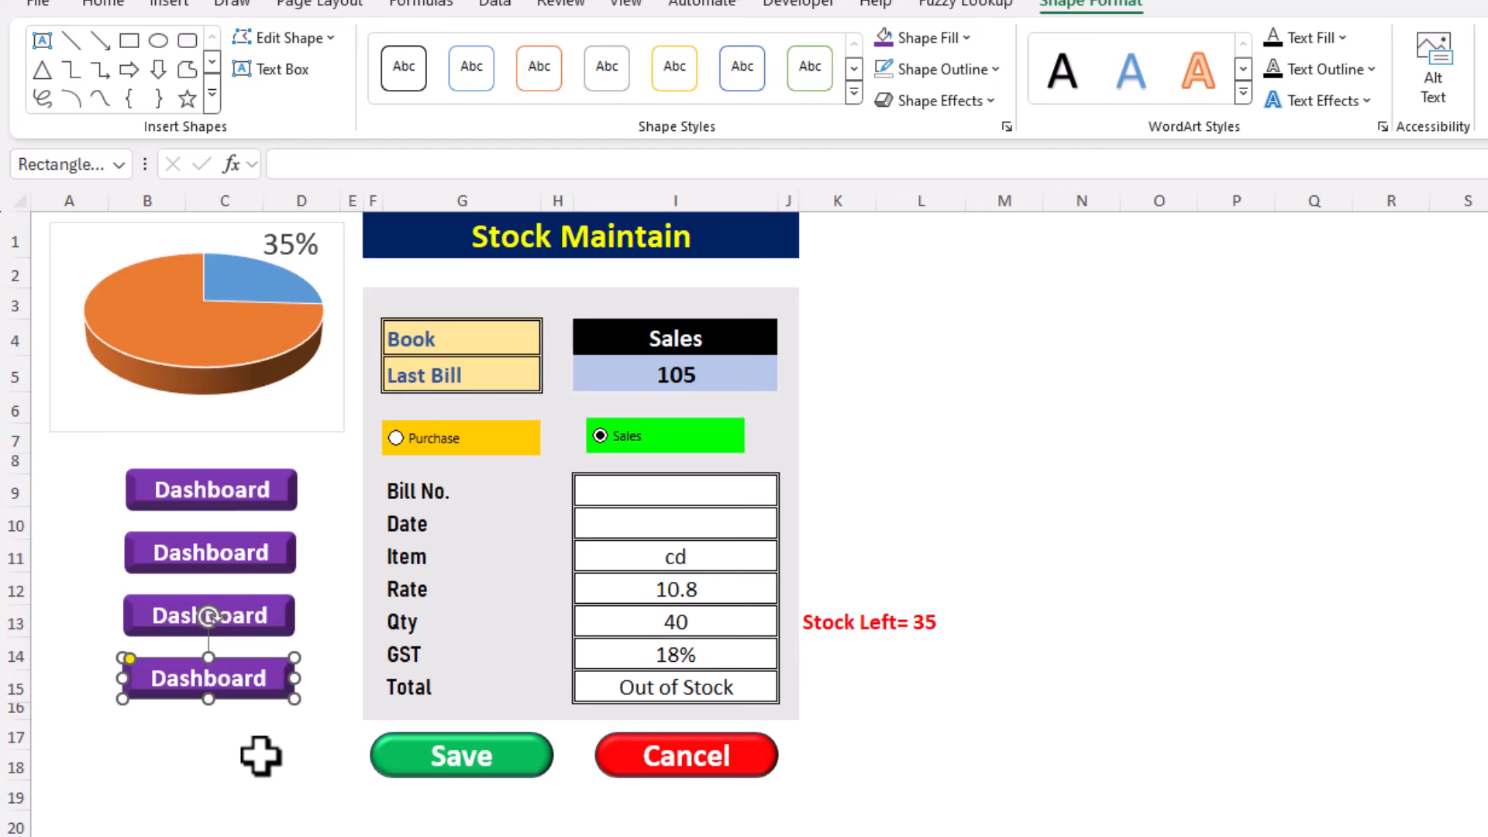
key("ctrl+d")
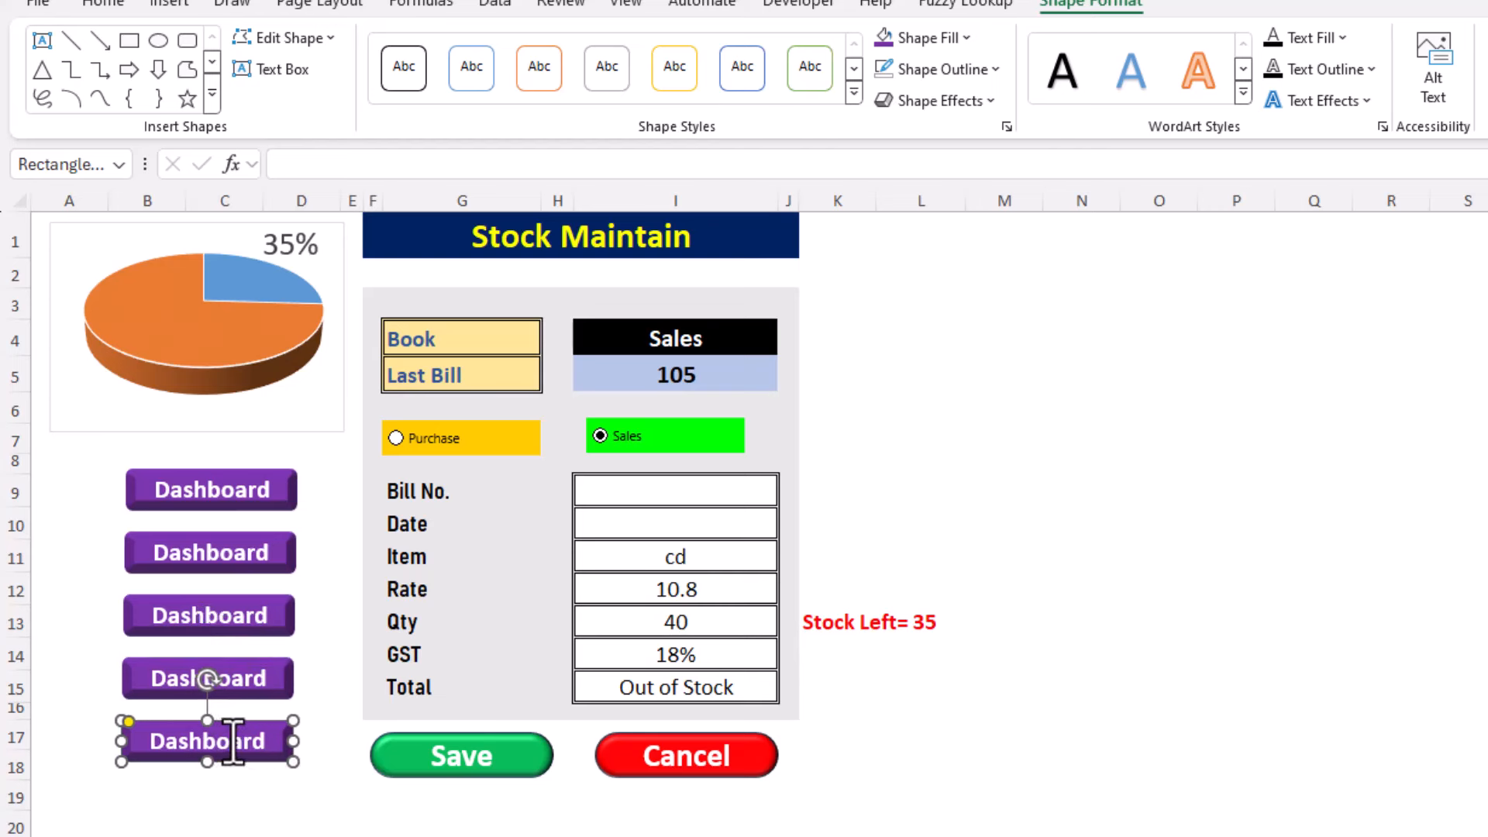
key("ctrl+d")
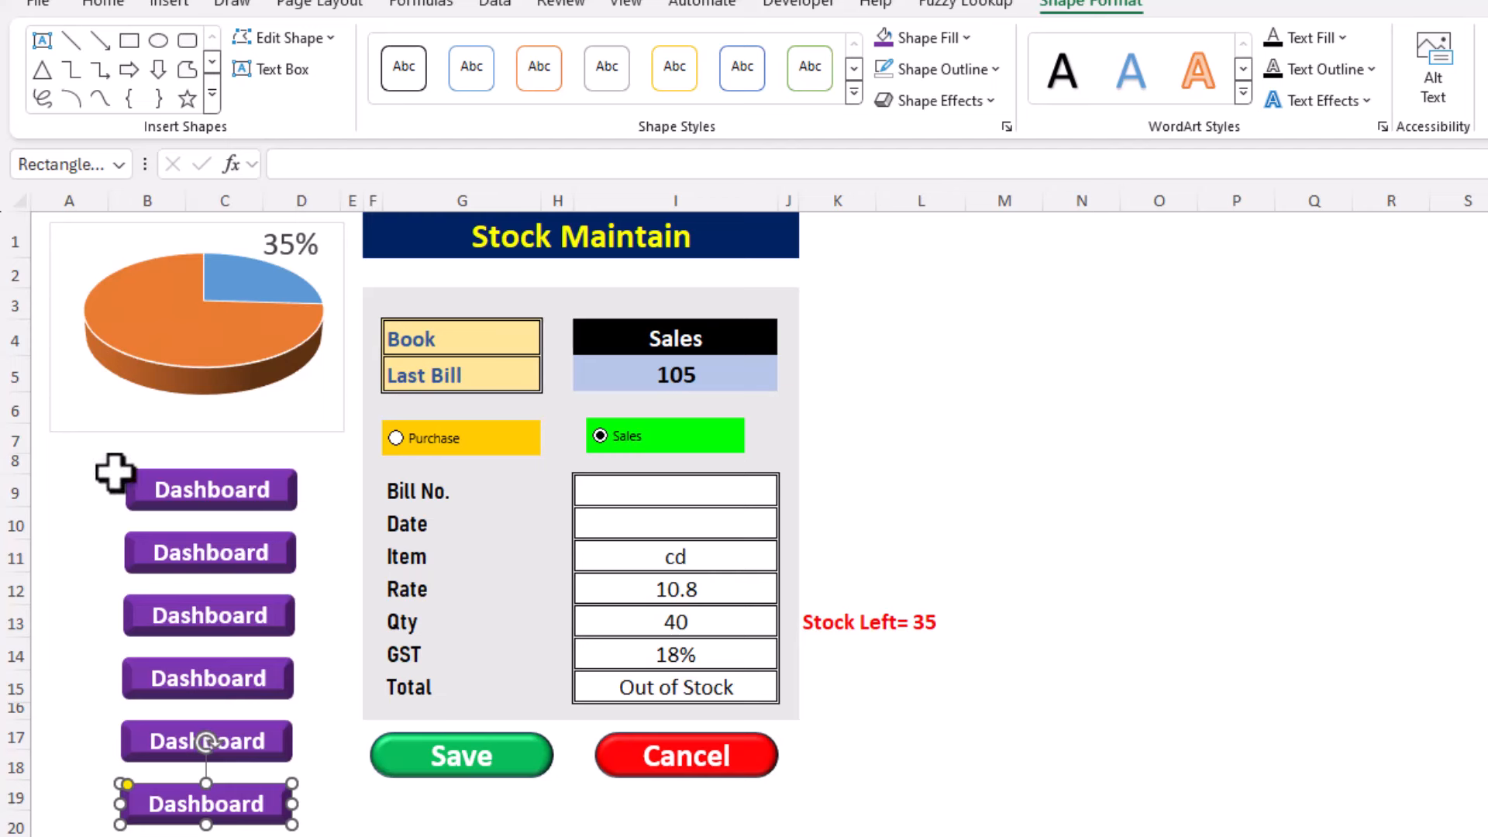
left_click(138, 741, "ctrl")
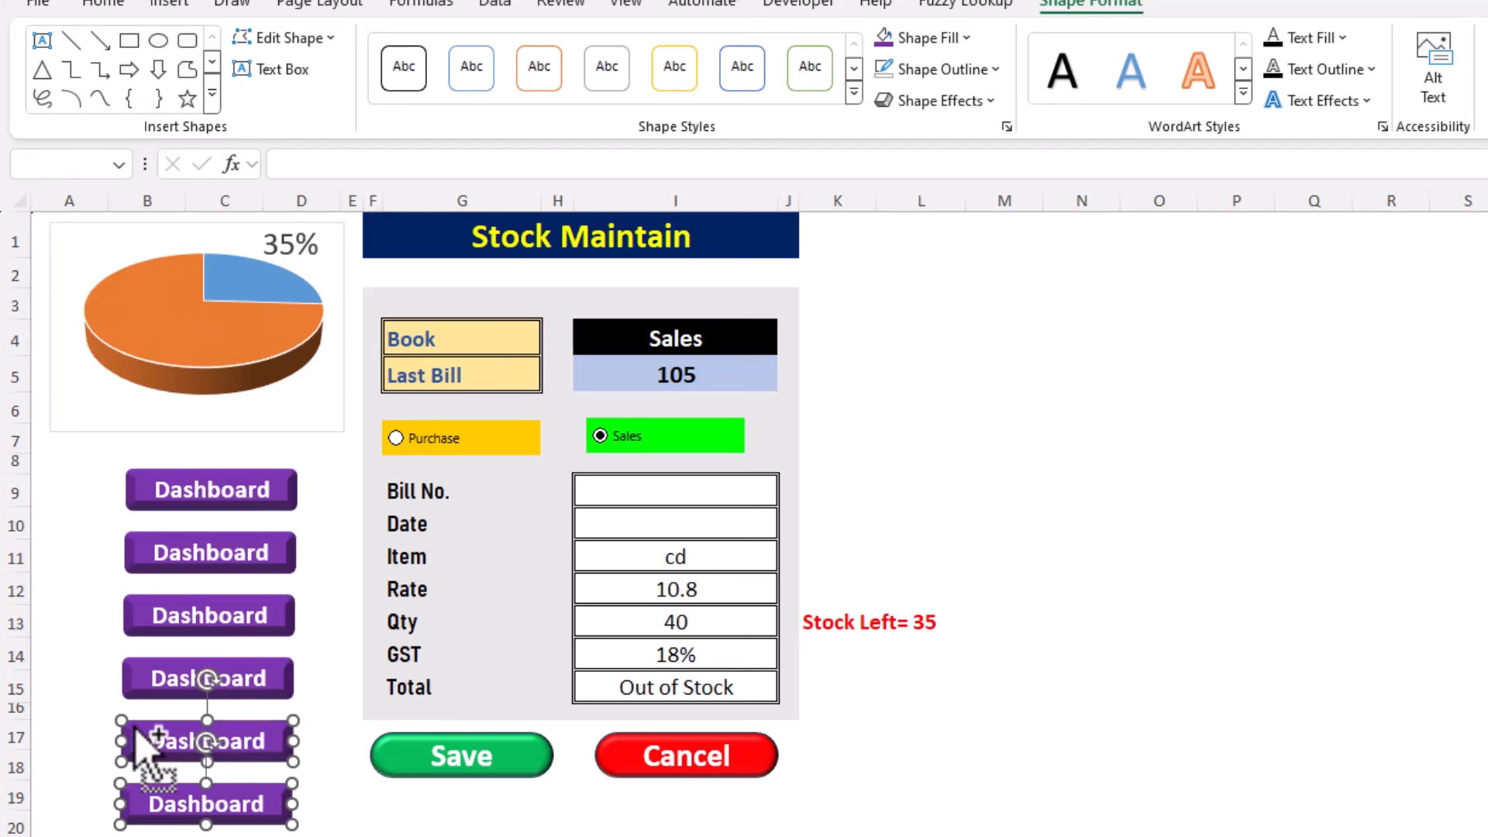
left_click(143, 678, "ctrl")
left_click(141, 617, "ctrl")
left_click(148, 556, "ctrl")
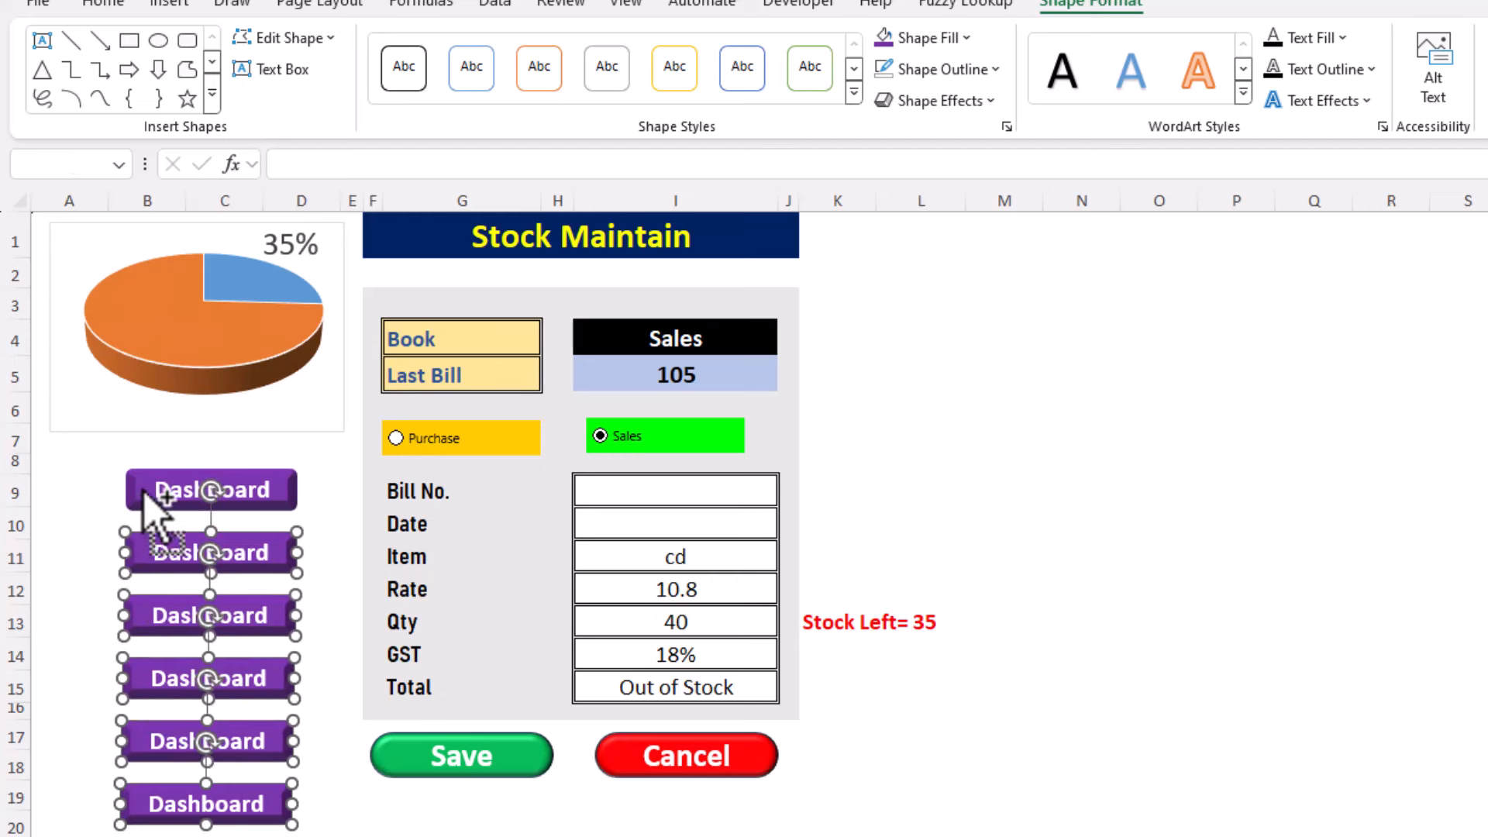
left_click(148, 494, "ctrl")
left_click(332, 741)
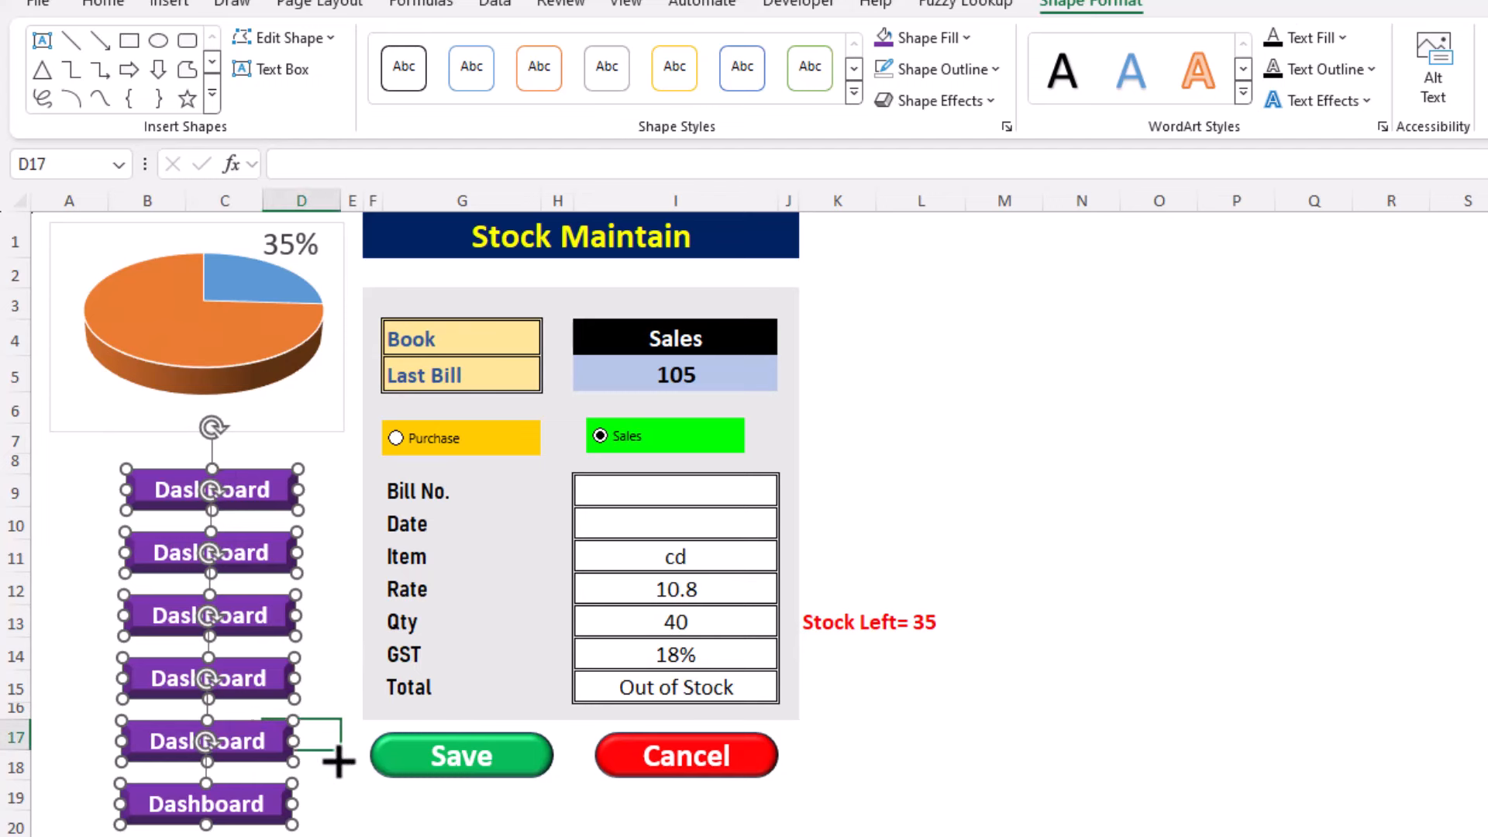
Step: Move the four lowest Dashboard buttons upward so the stack is more compact and ends around row 18
left_click_drag(280, 602, 283, 589)
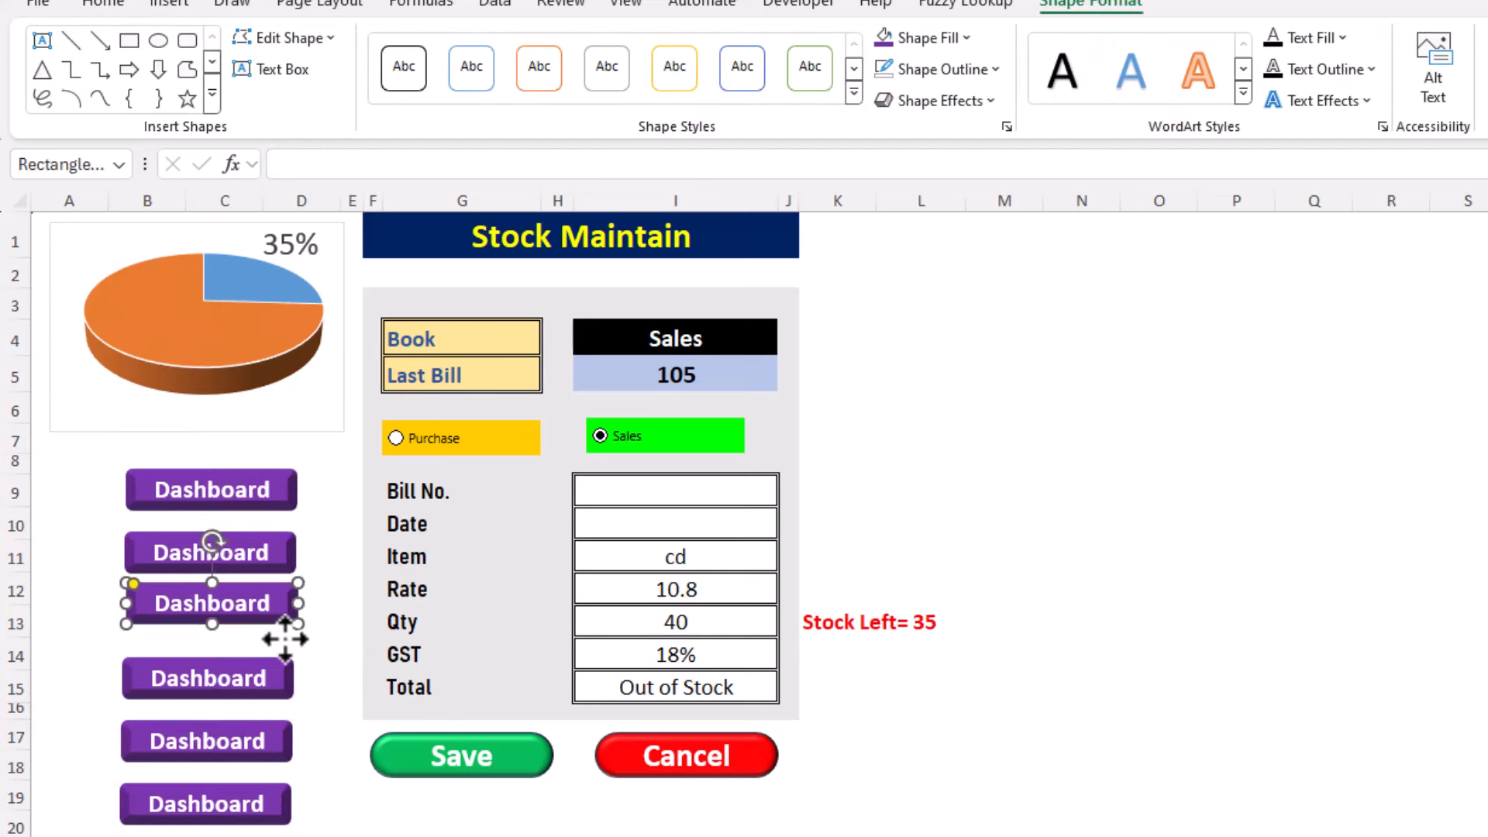
left_click_drag(286, 678, 286, 653)
left_click_drag(286, 738, 289, 703)
left_click_drag(281, 806, 292, 757)
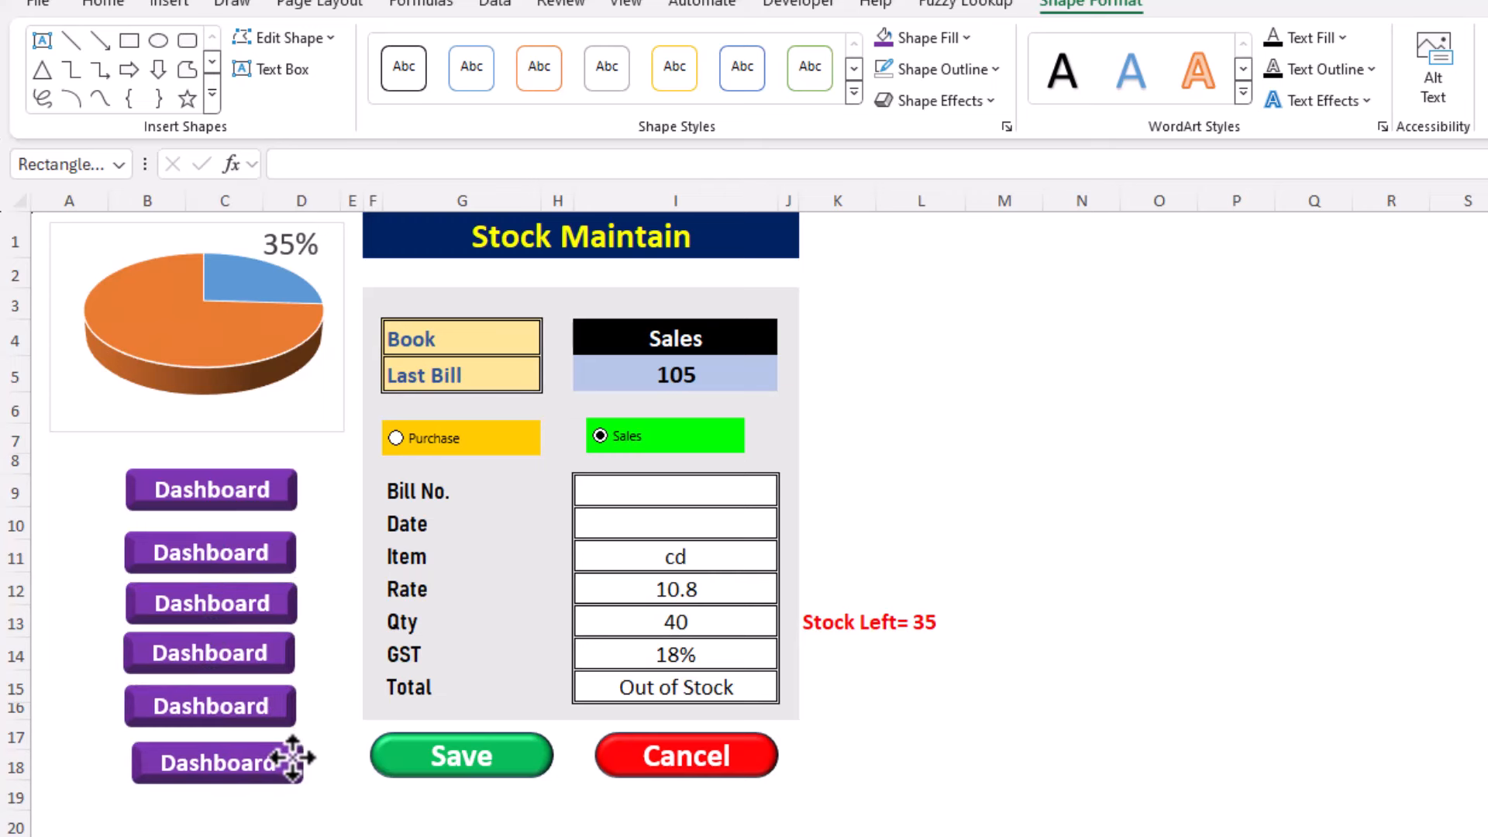
Step: Align the right edges of all six Dashboard buttons and distribute them vertically
left_click(283, 701, "ctrl")
left_click(284, 654, "ctrl")
left_click(286, 605, "ctrl")
left_click(287, 554, "ctrl")
left_click(292, 483, "ctrl")
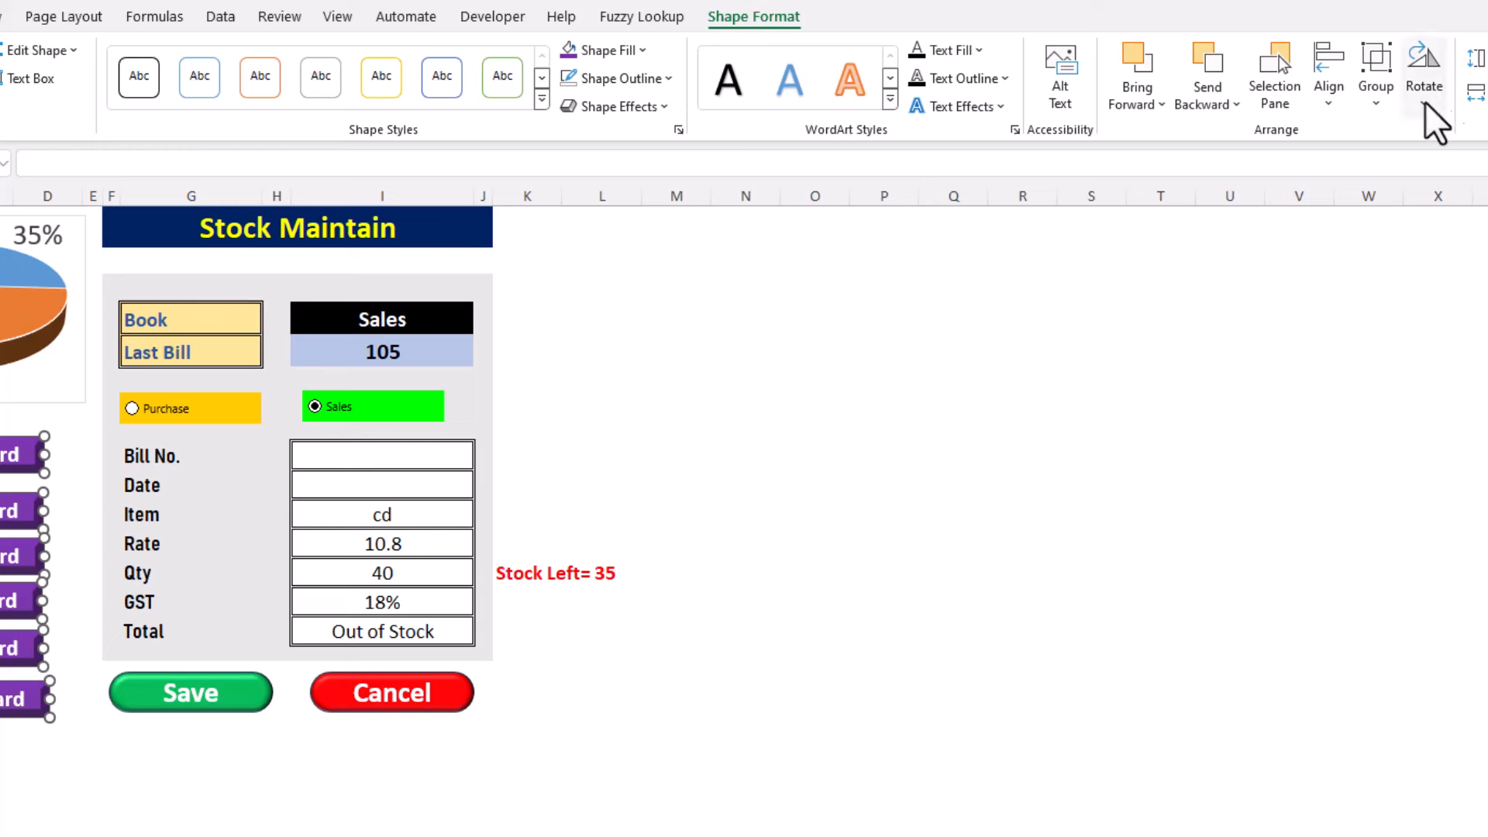
left_click(1337, 107)
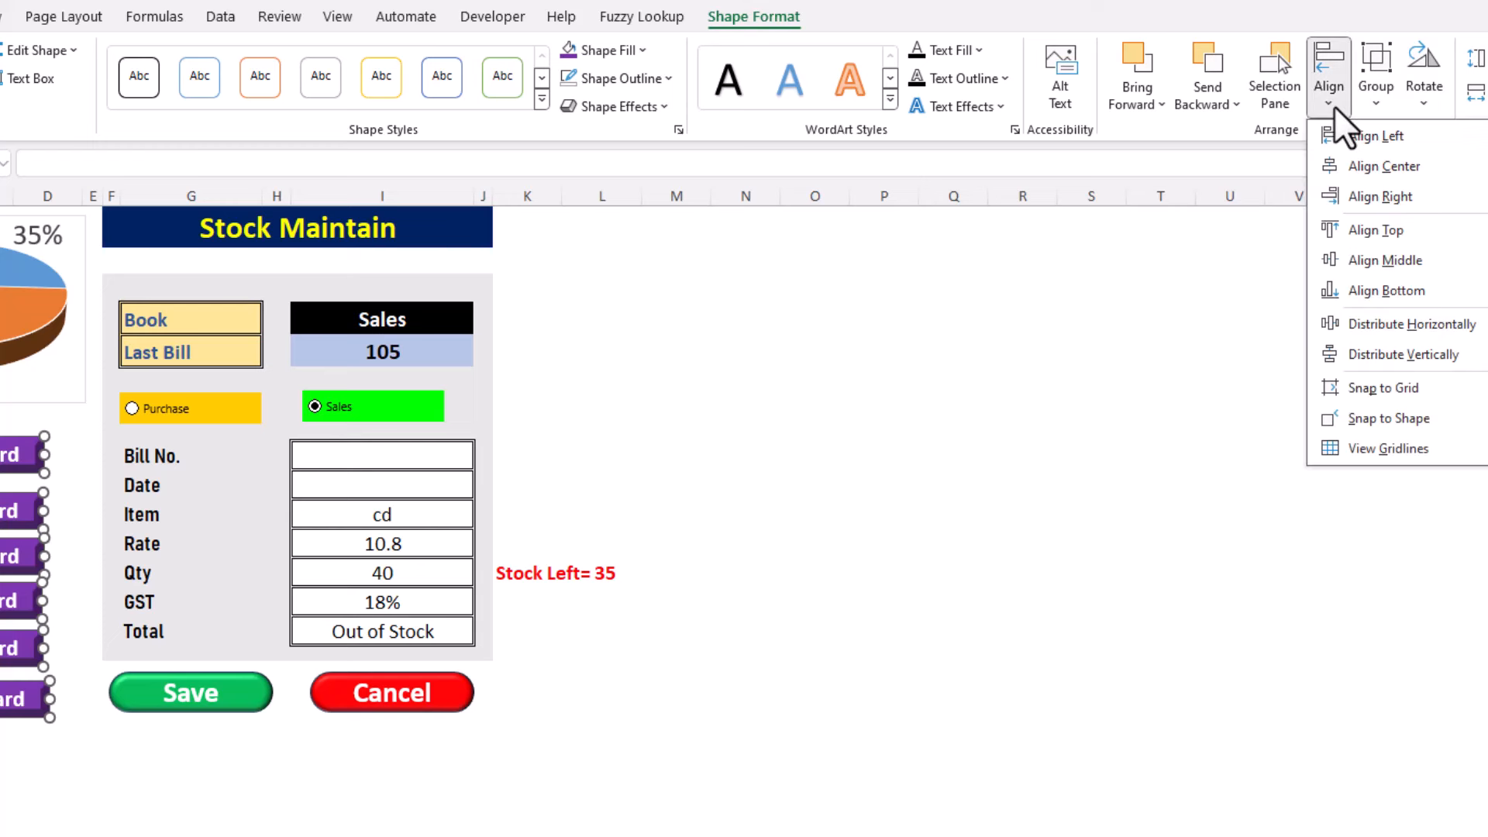
left_click(1358, 198)
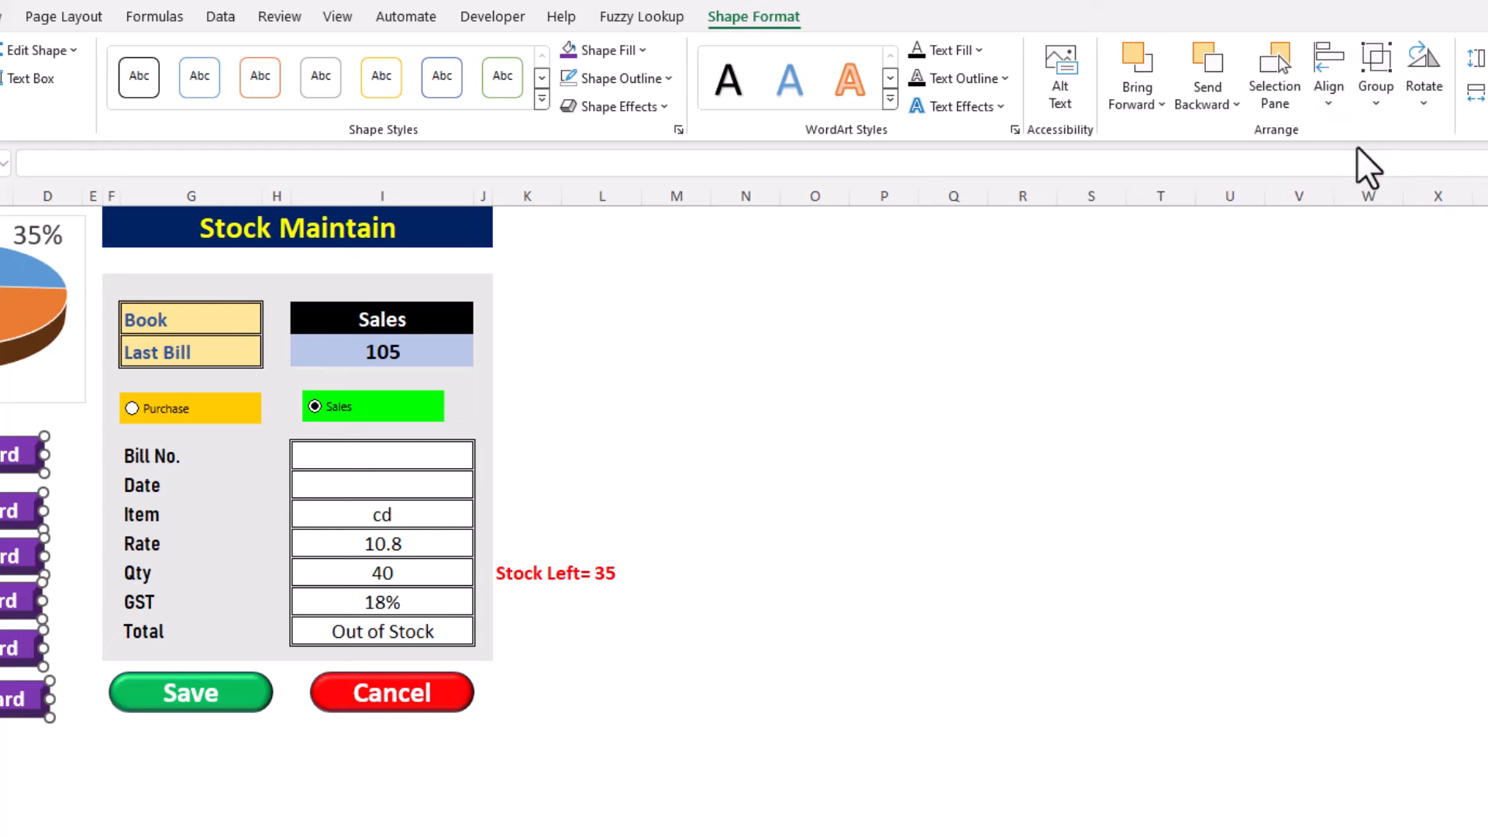
left_click(1332, 104)
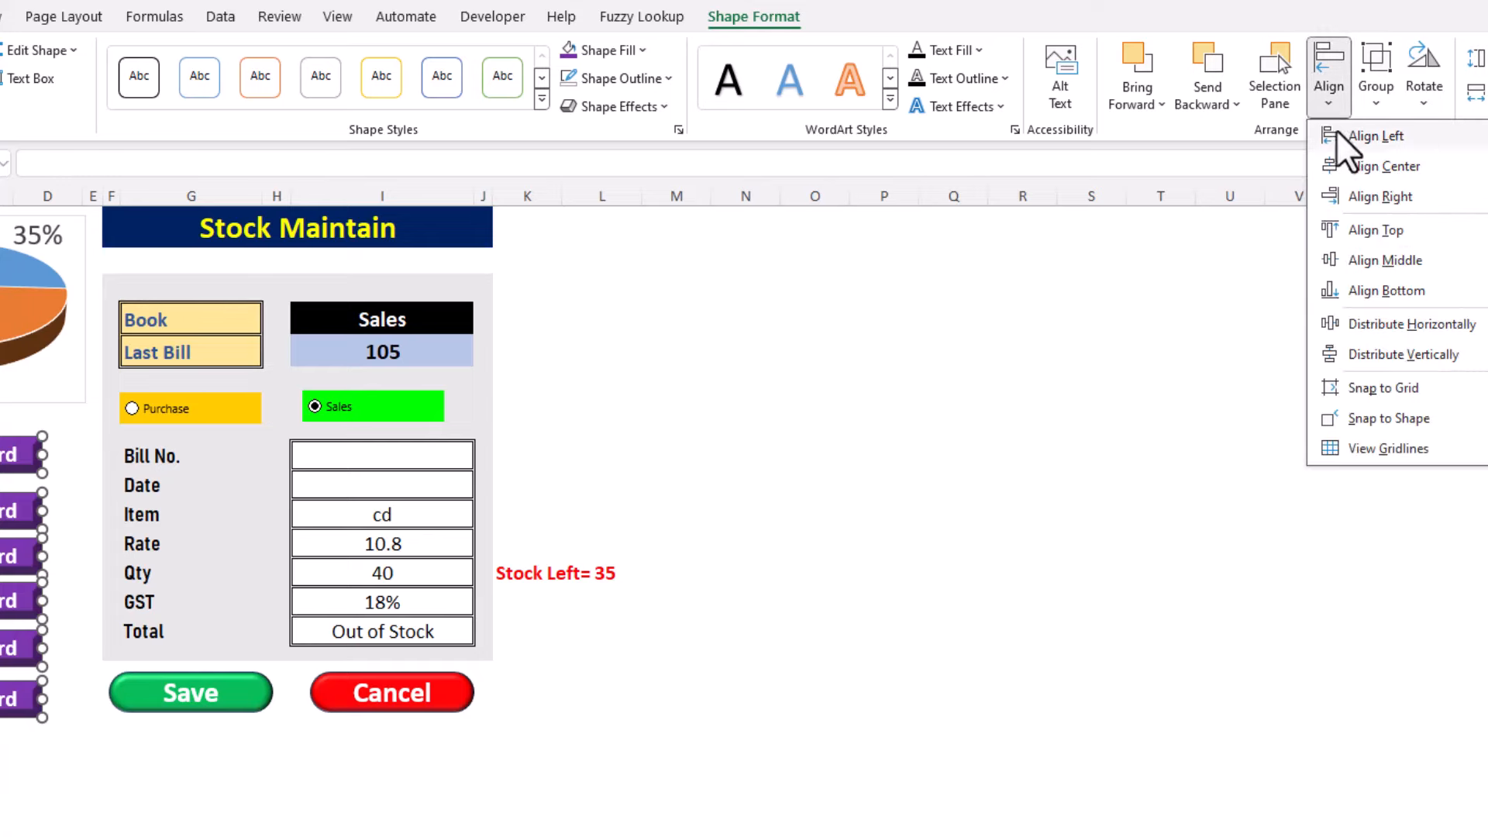
left_click(1383, 350)
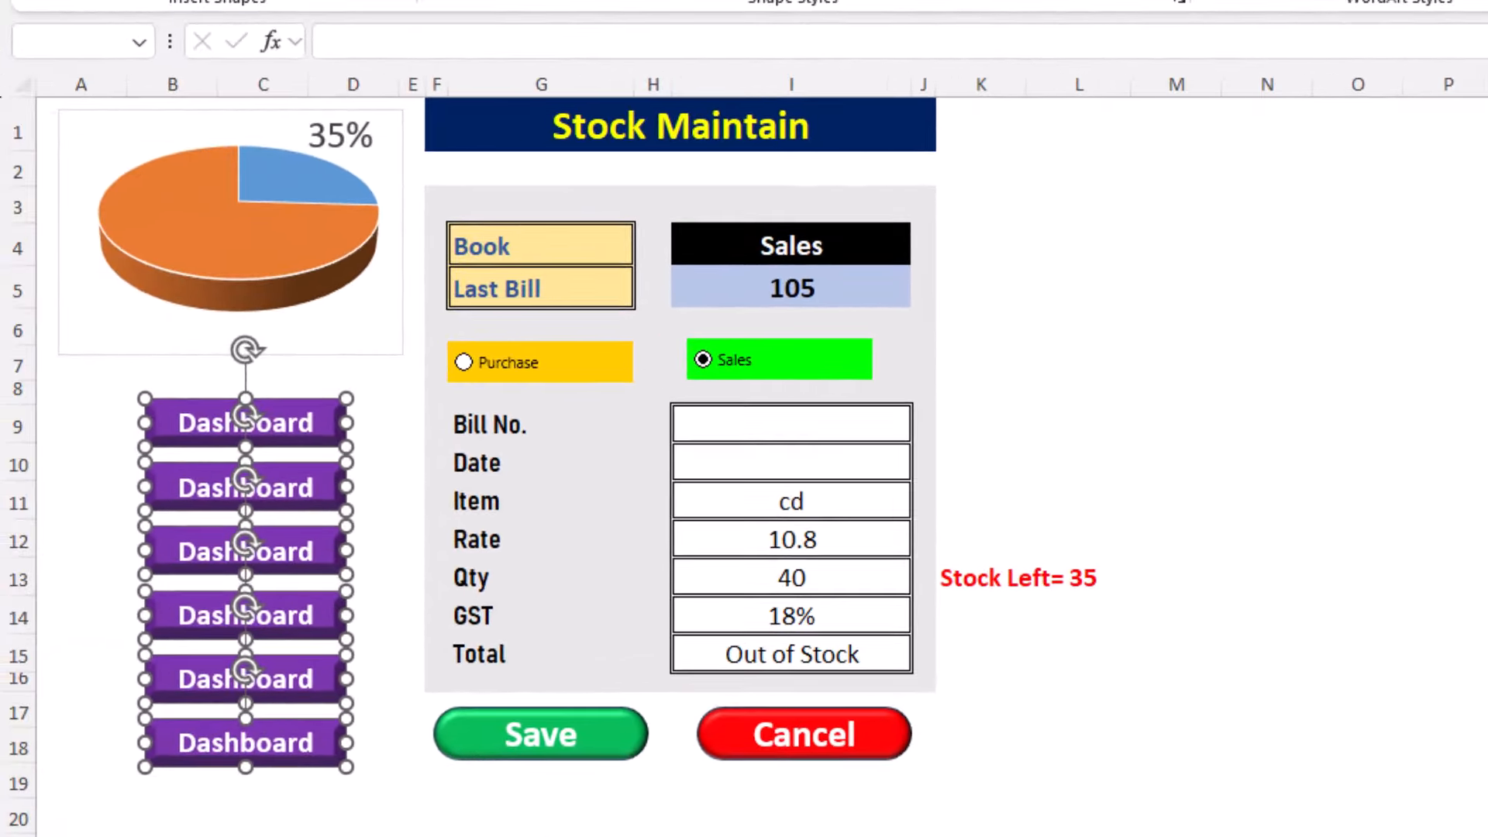
Step: Relabel the second navigation button in the column as Purchase
left_click(256, 834)
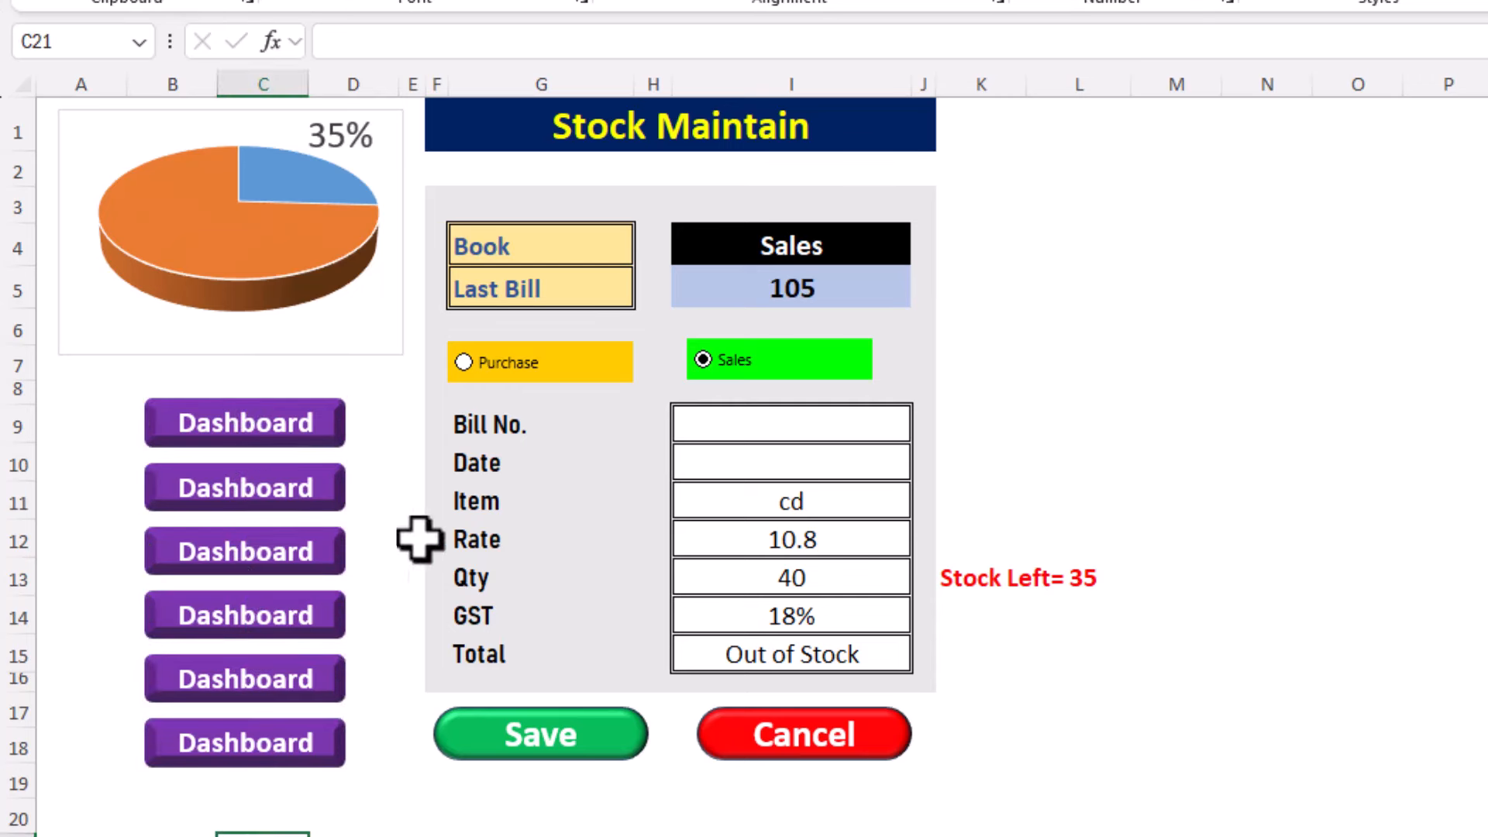
left_click(267, 487)
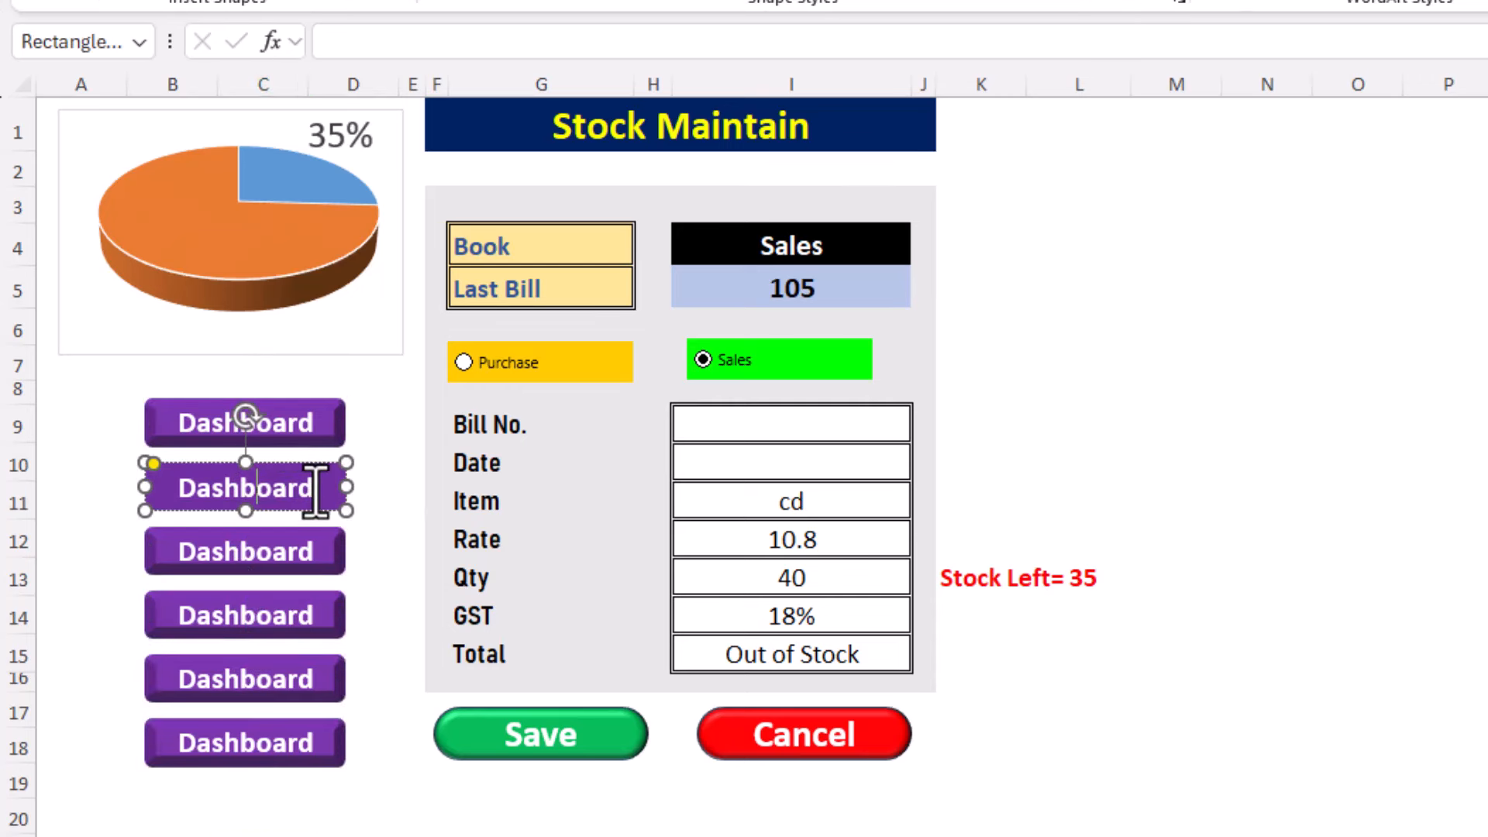
left_click_drag(318, 490, 167, 488)
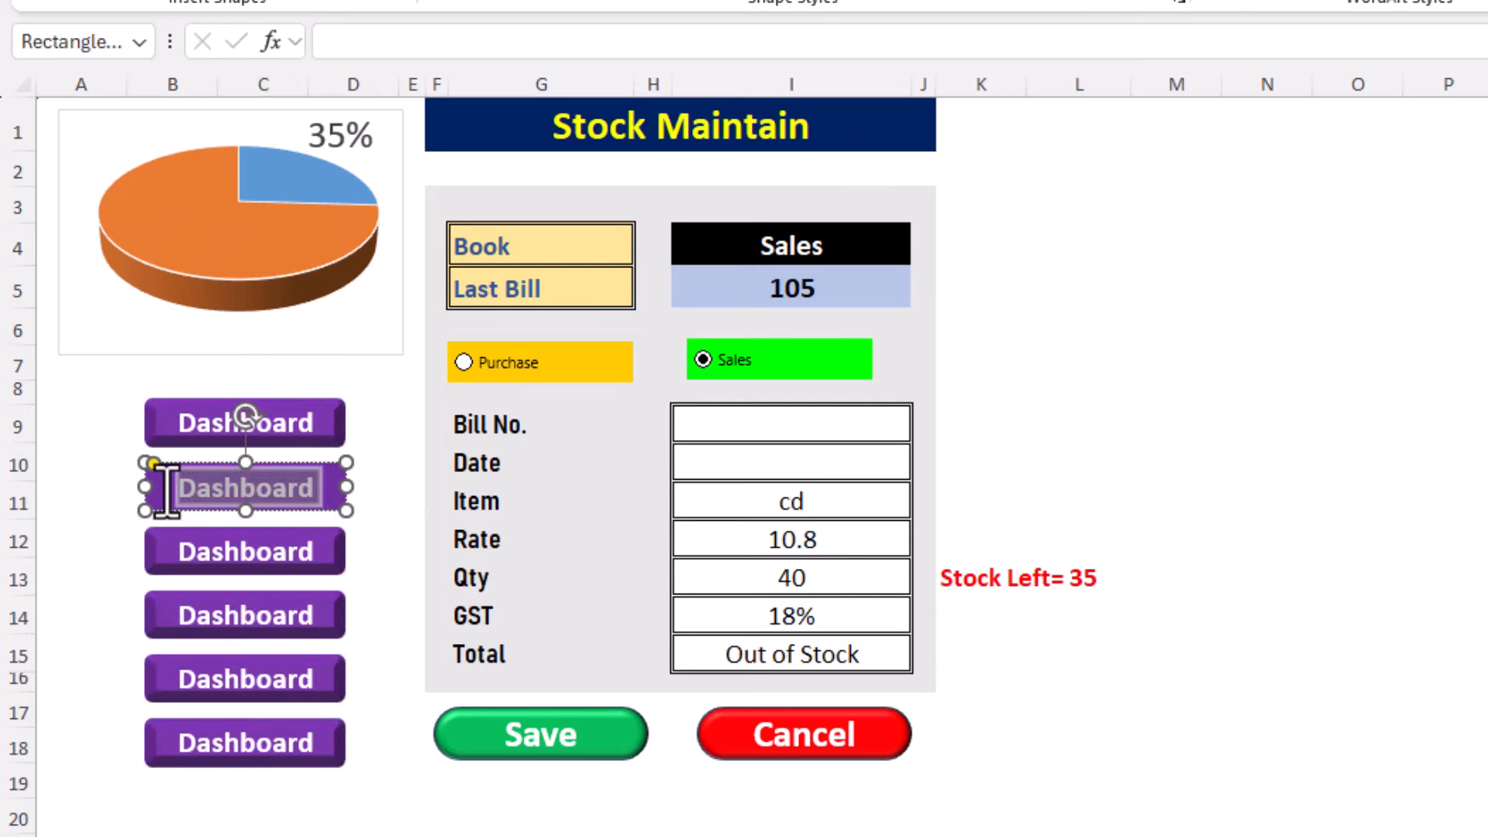
type("P")
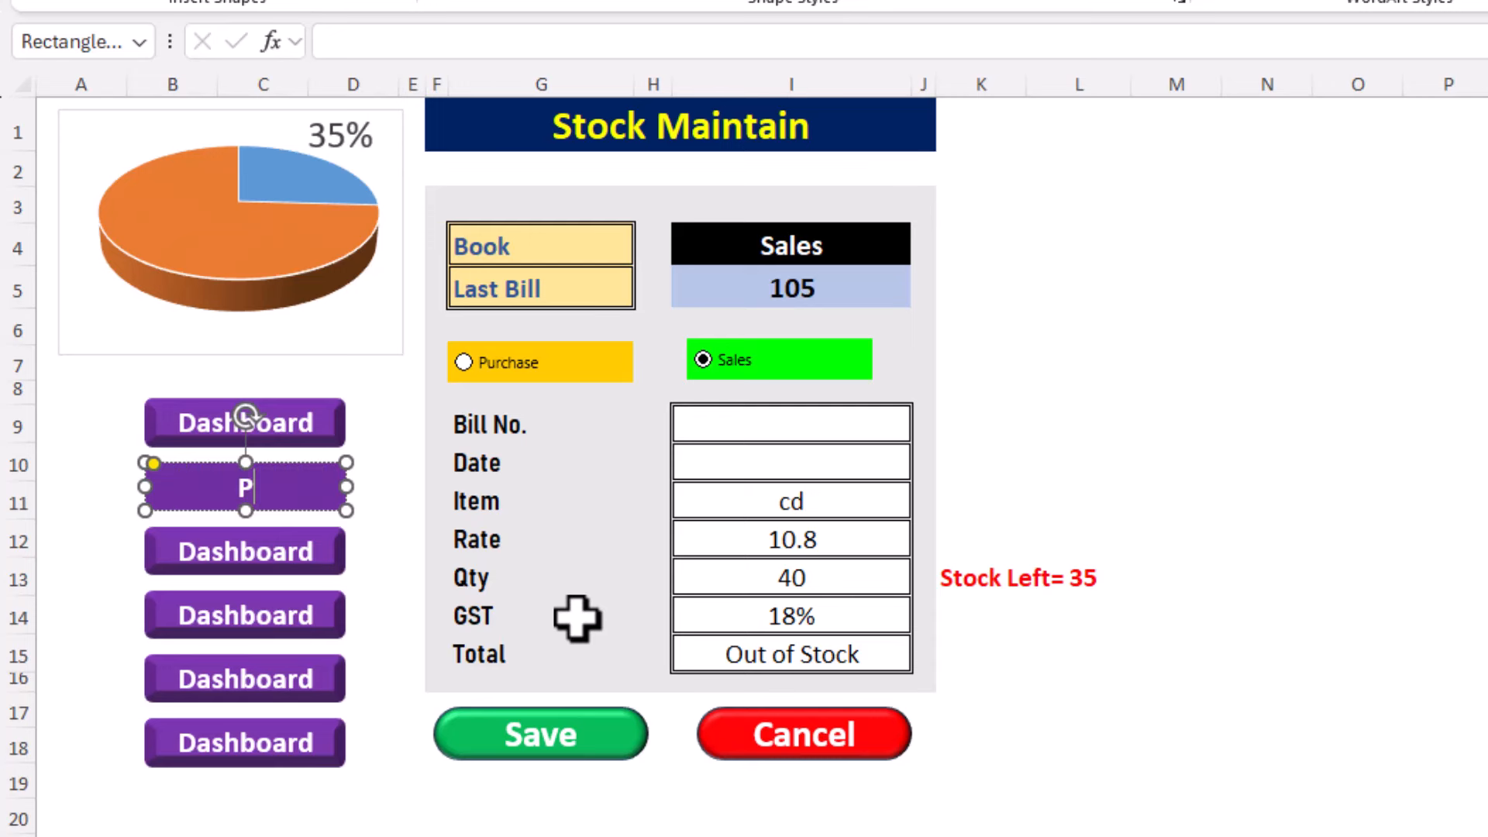
type("urchase")
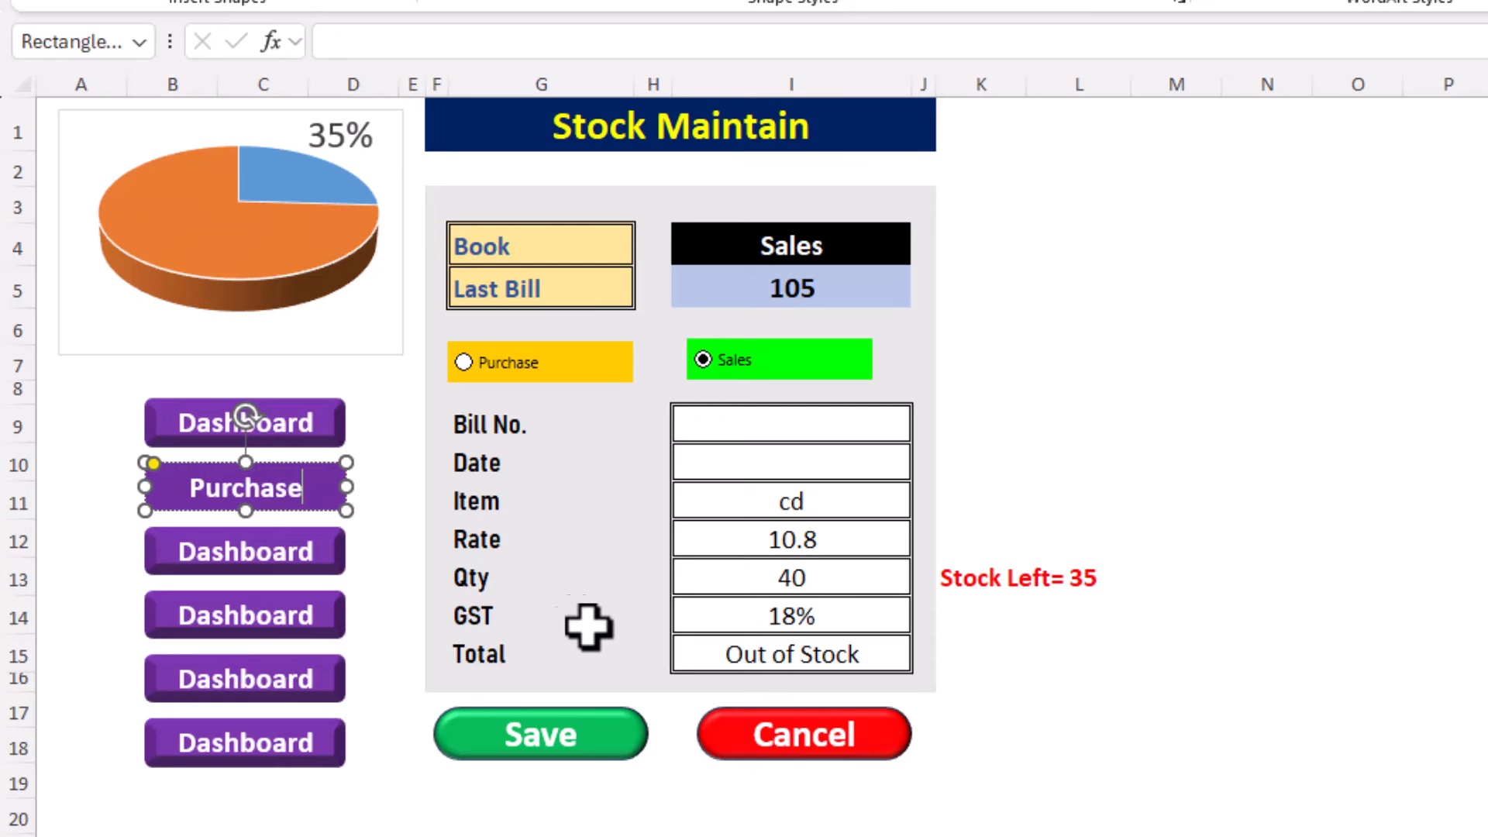
Step: Relabel the third navigation button as Sales and the fourth as Stock
left_click(310, 553)
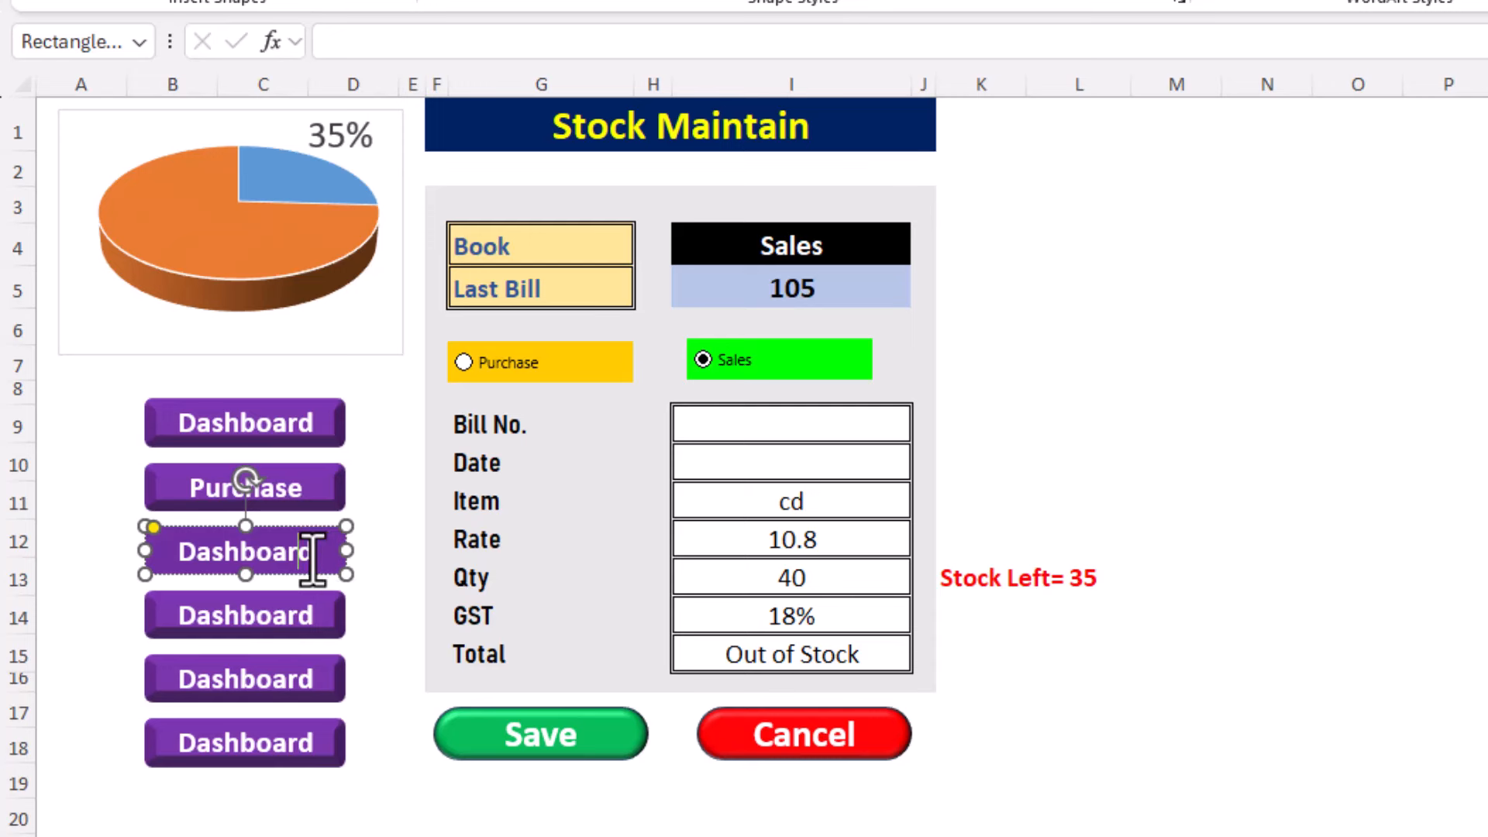
double_click(310, 553)
type("Sales")
left_click(314, 615)
left_click_drag(314, 614, 155, 616)
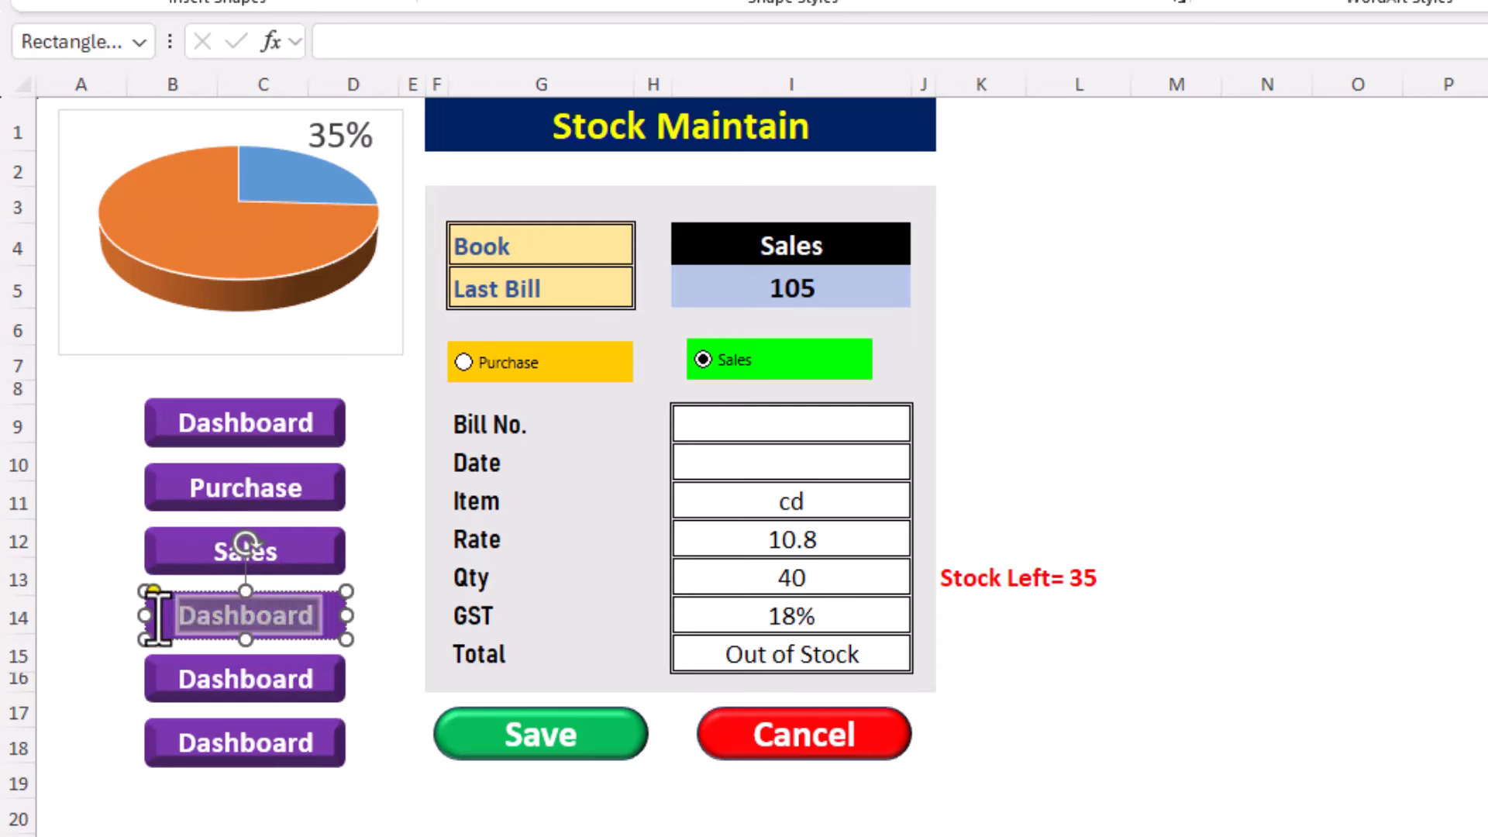
type("Stock")
Step: Relabel the fifth navigation button as P/L and the sixth as Rate List
left_click(312, 681)
left_click_drag(312, 680, 224, 682)
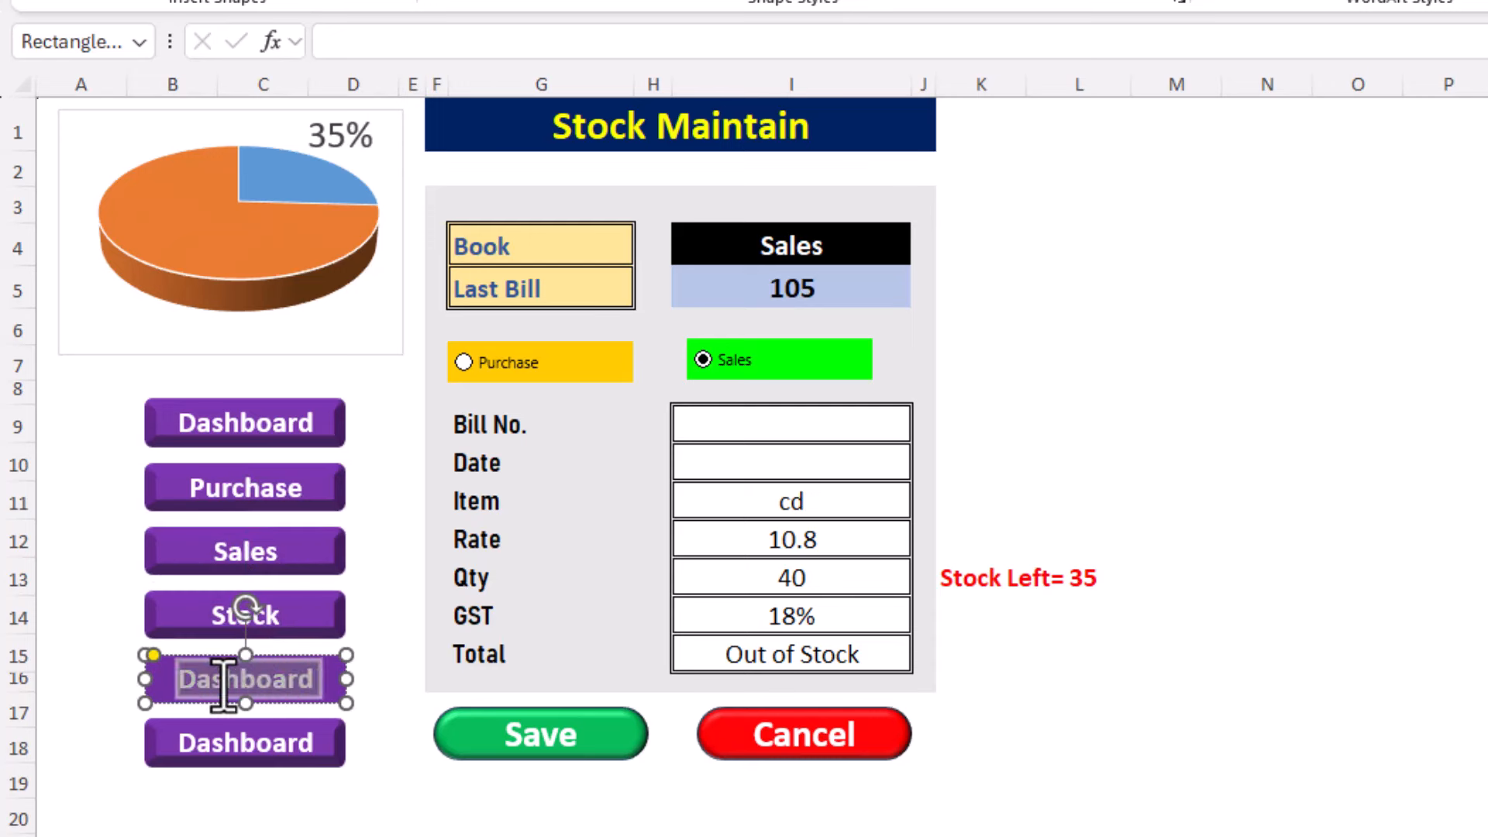
type("P/L")
left_click(314, 744)
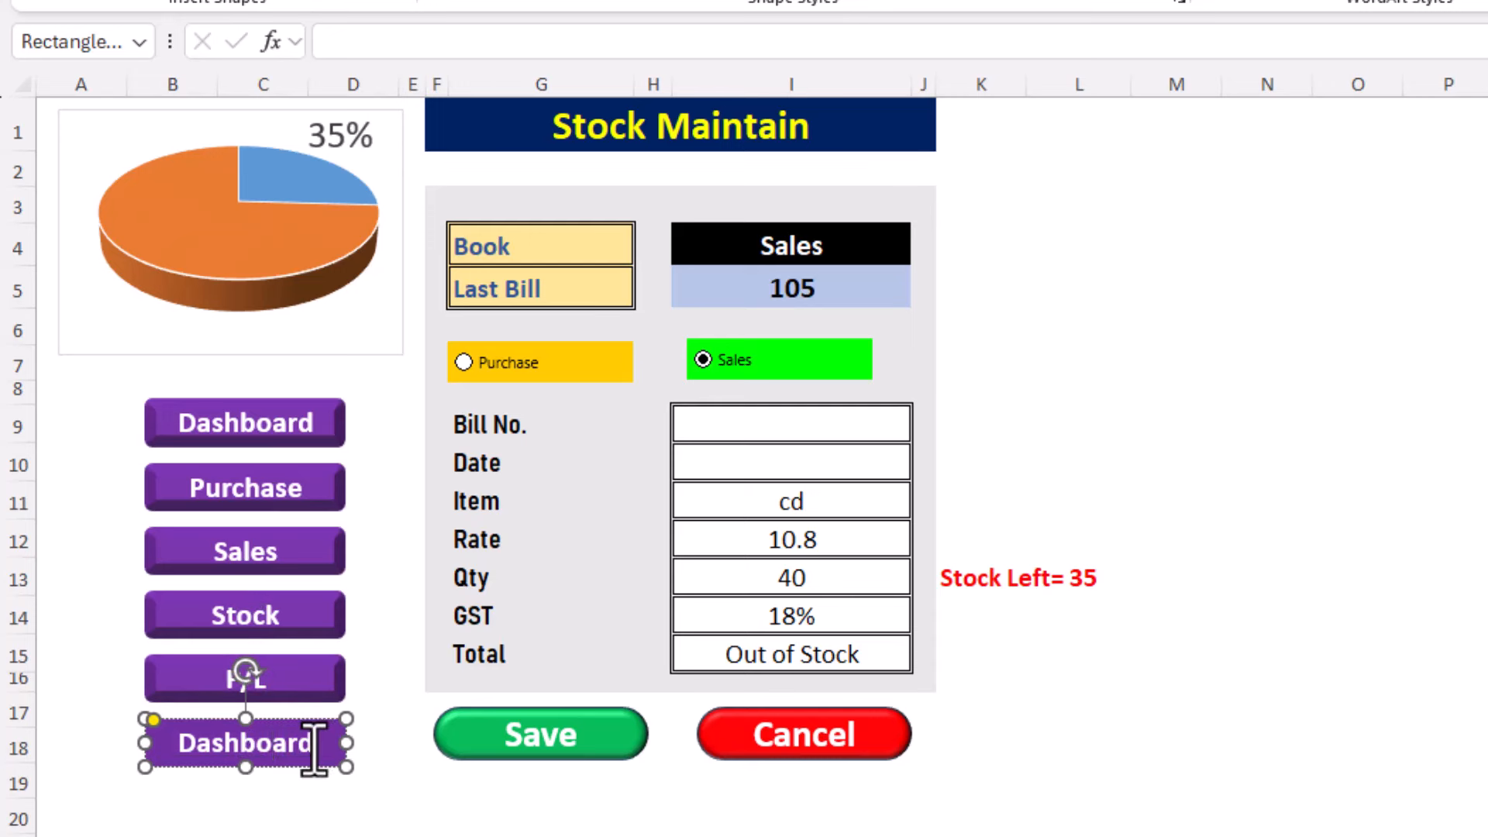
left_click_drag(314, 744, 182, 744)
type("R")
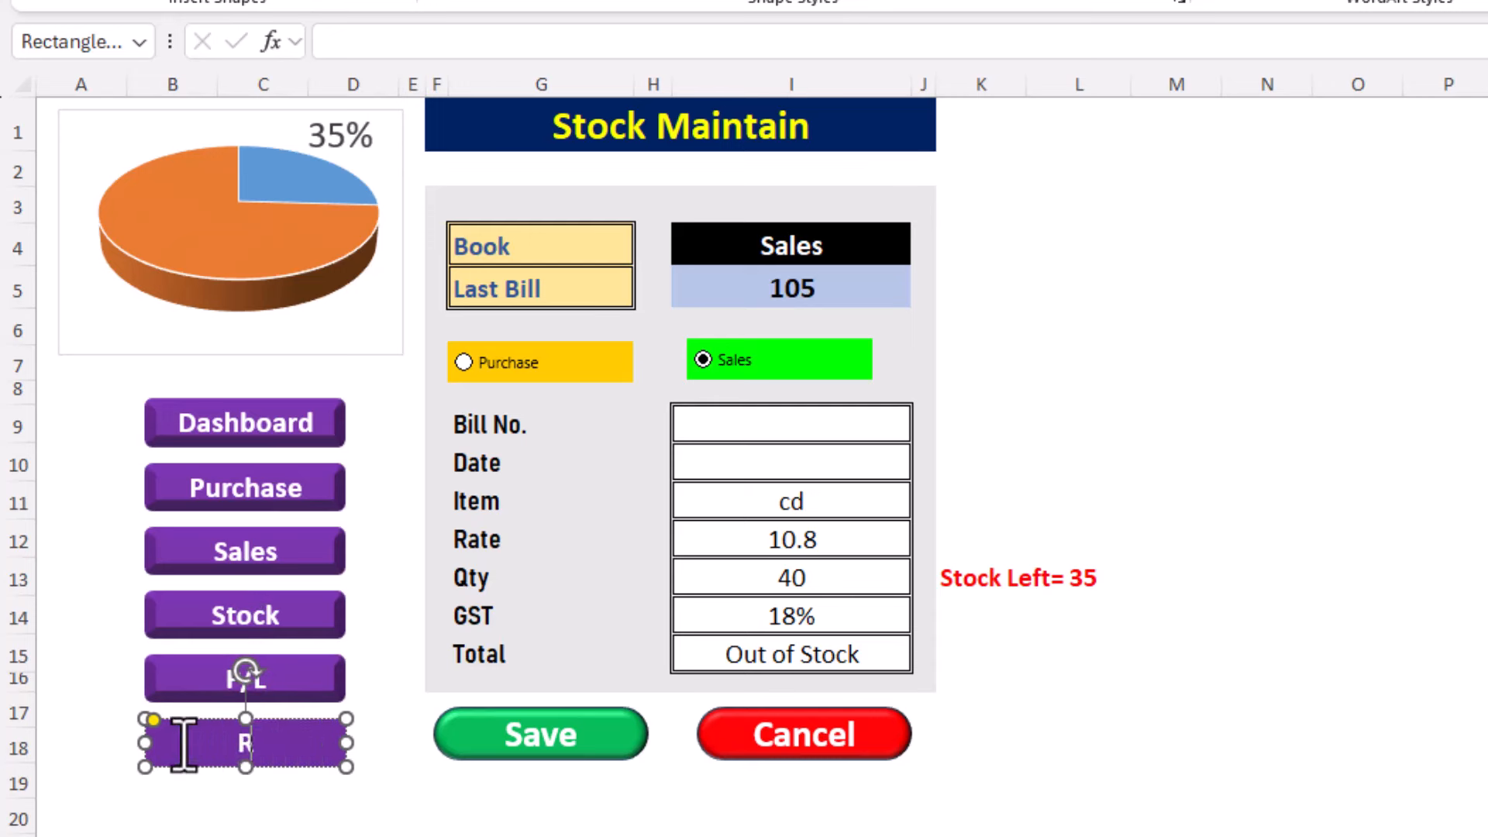
type("ate List")
left_click(205, 834)
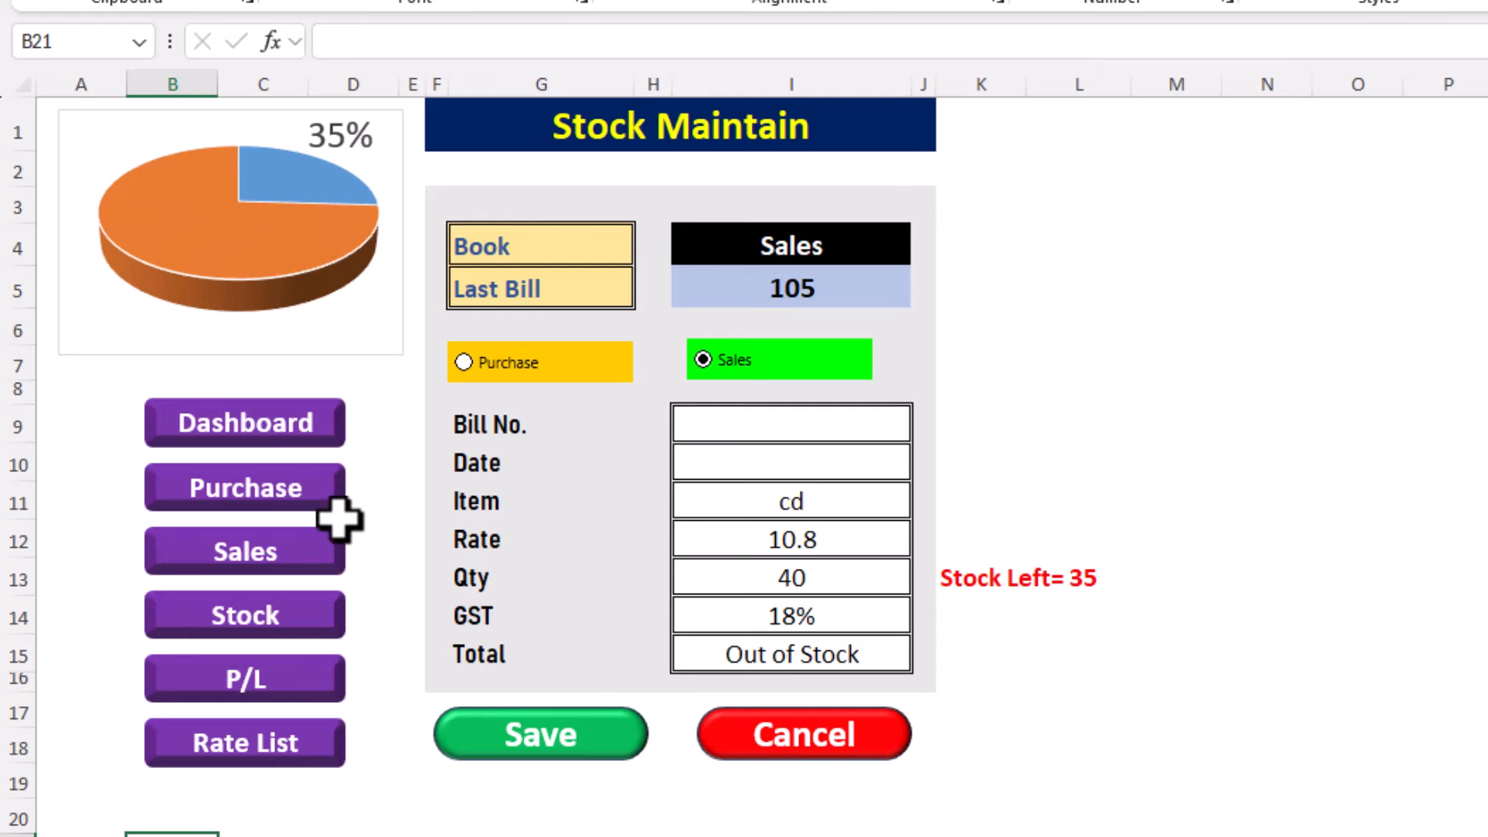
Step: Link the Dashboard button to cell A1 of the Dashboard sheet in this workbook
left_click(332, 426, "ctrl")
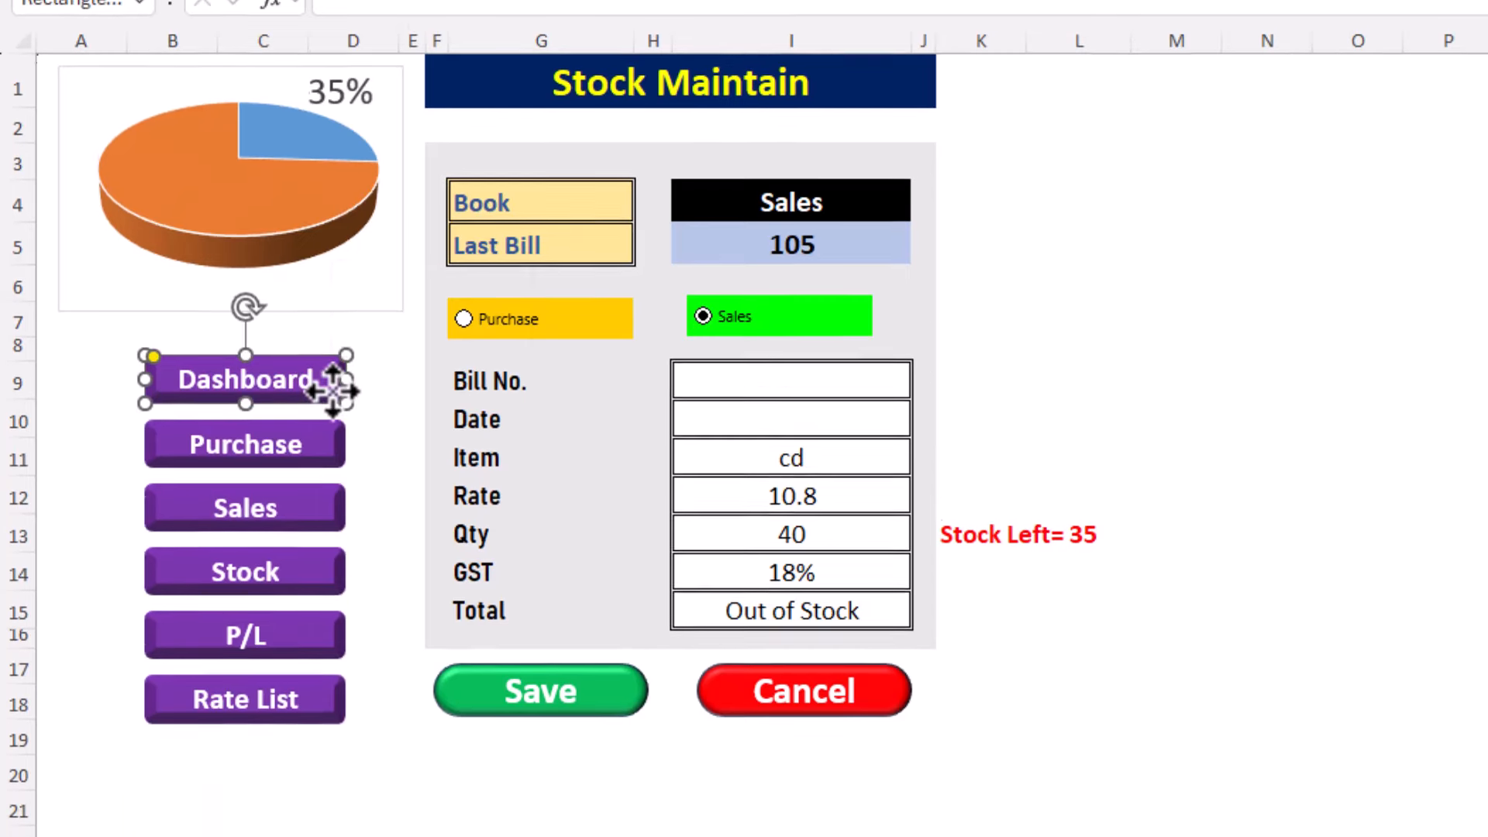
right_click(333, 424)
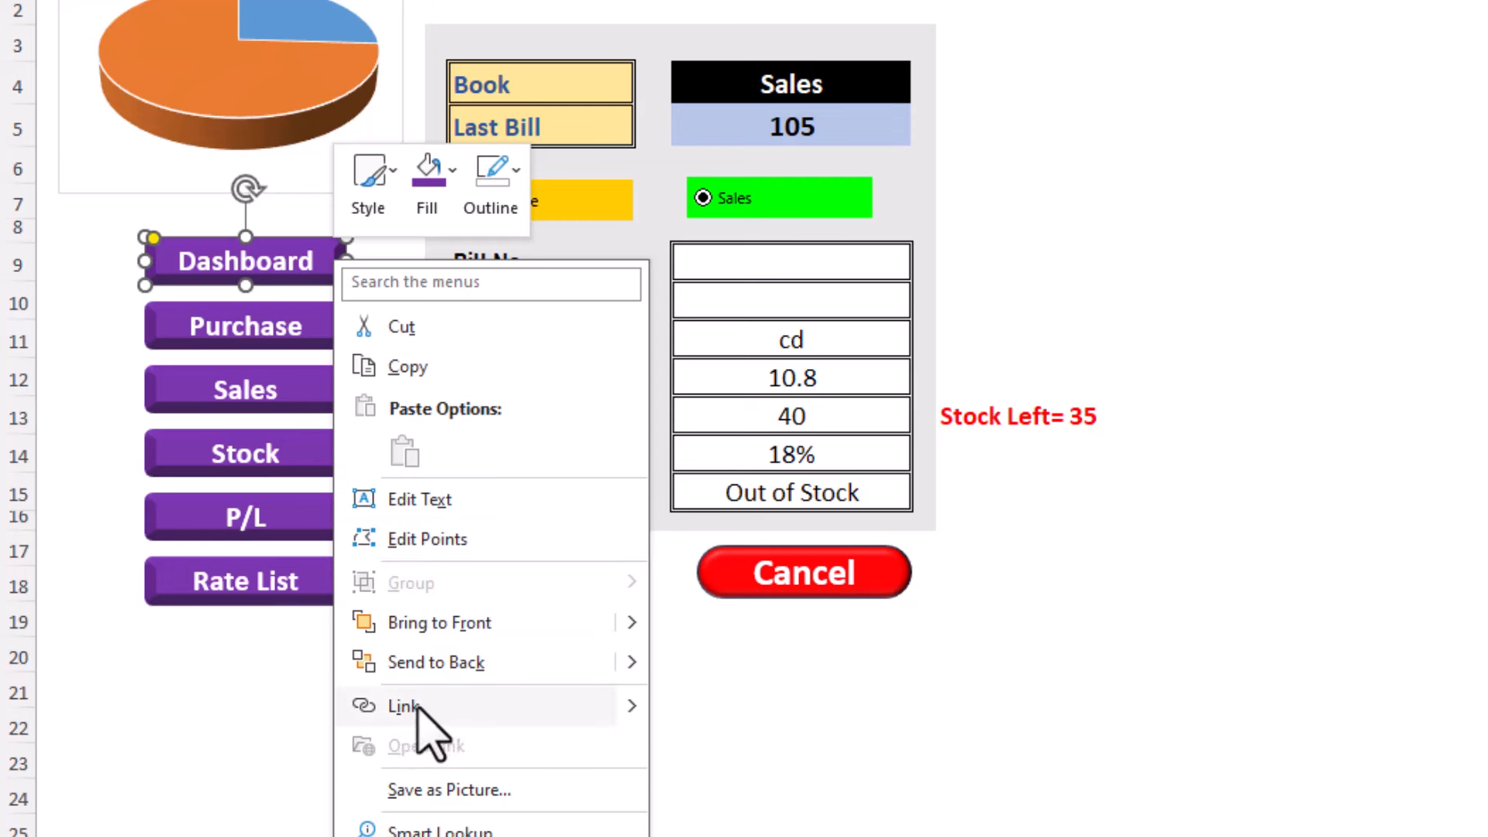
left_click(418, 723)
left_click_drag(1318, 0, 968, 0)
left_click(455, 176)
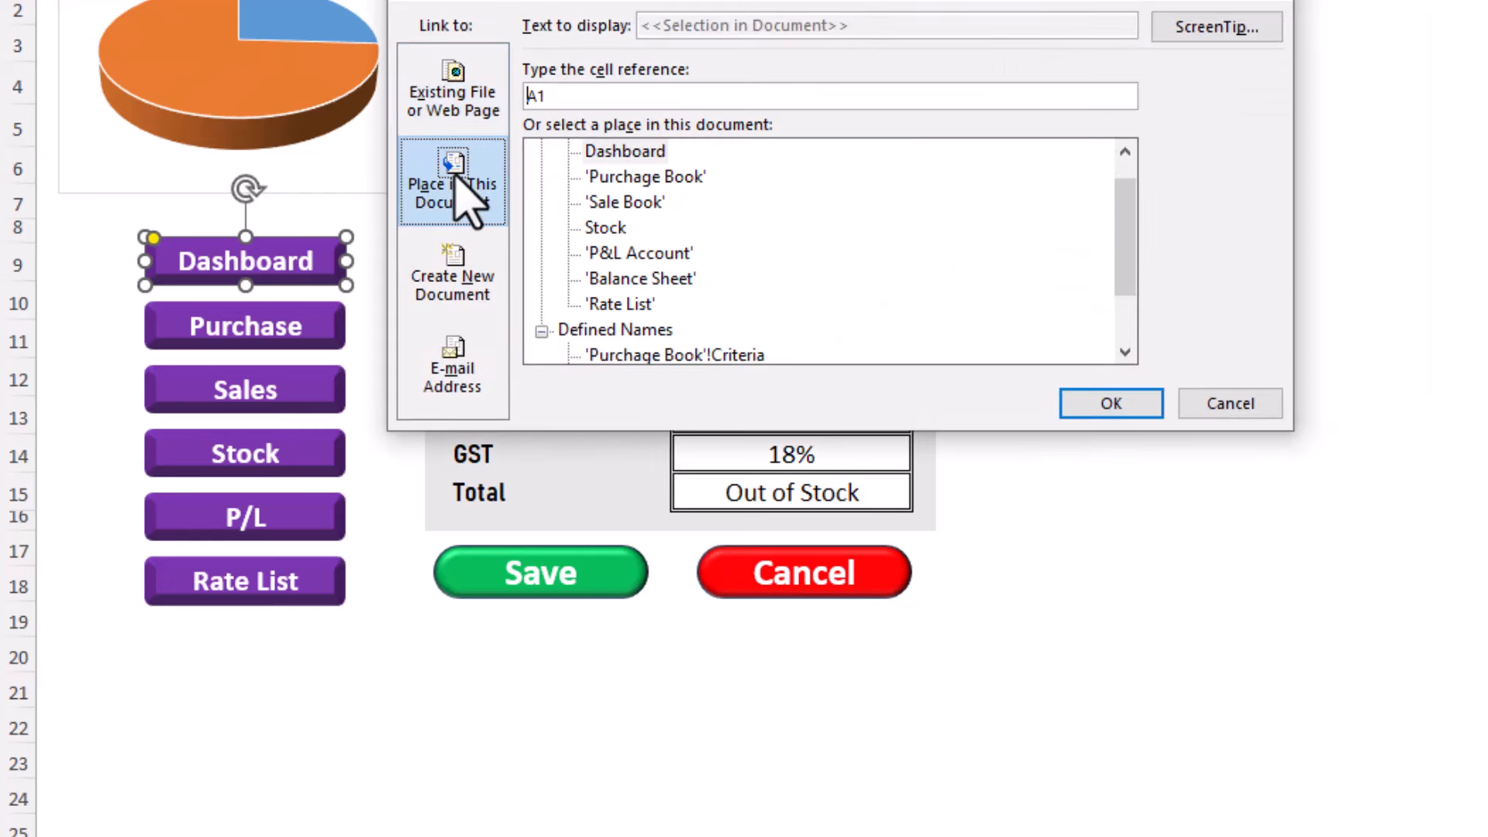
left_click(628, 153)
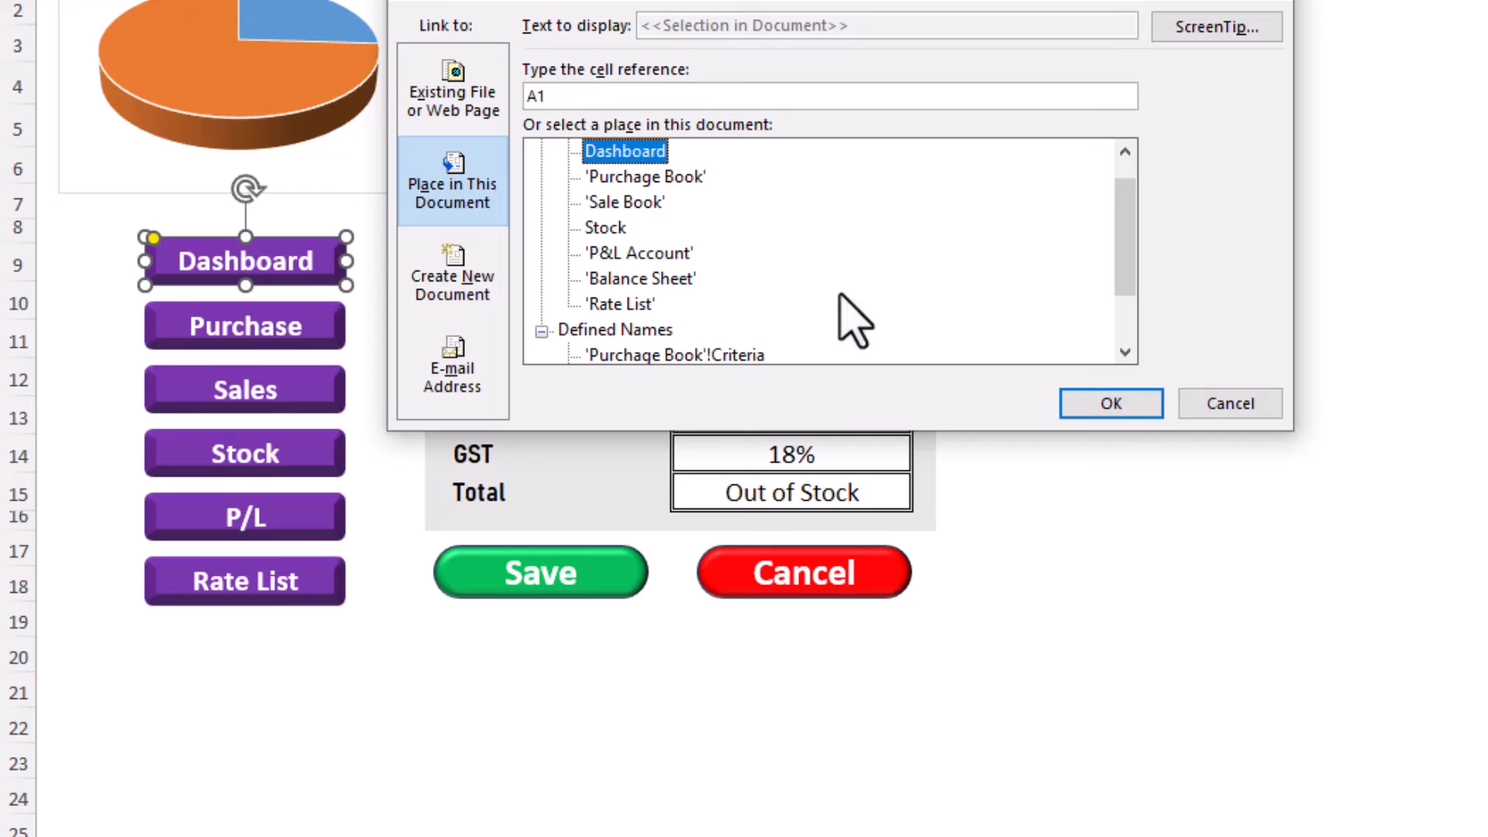
left_click(1116, 404)
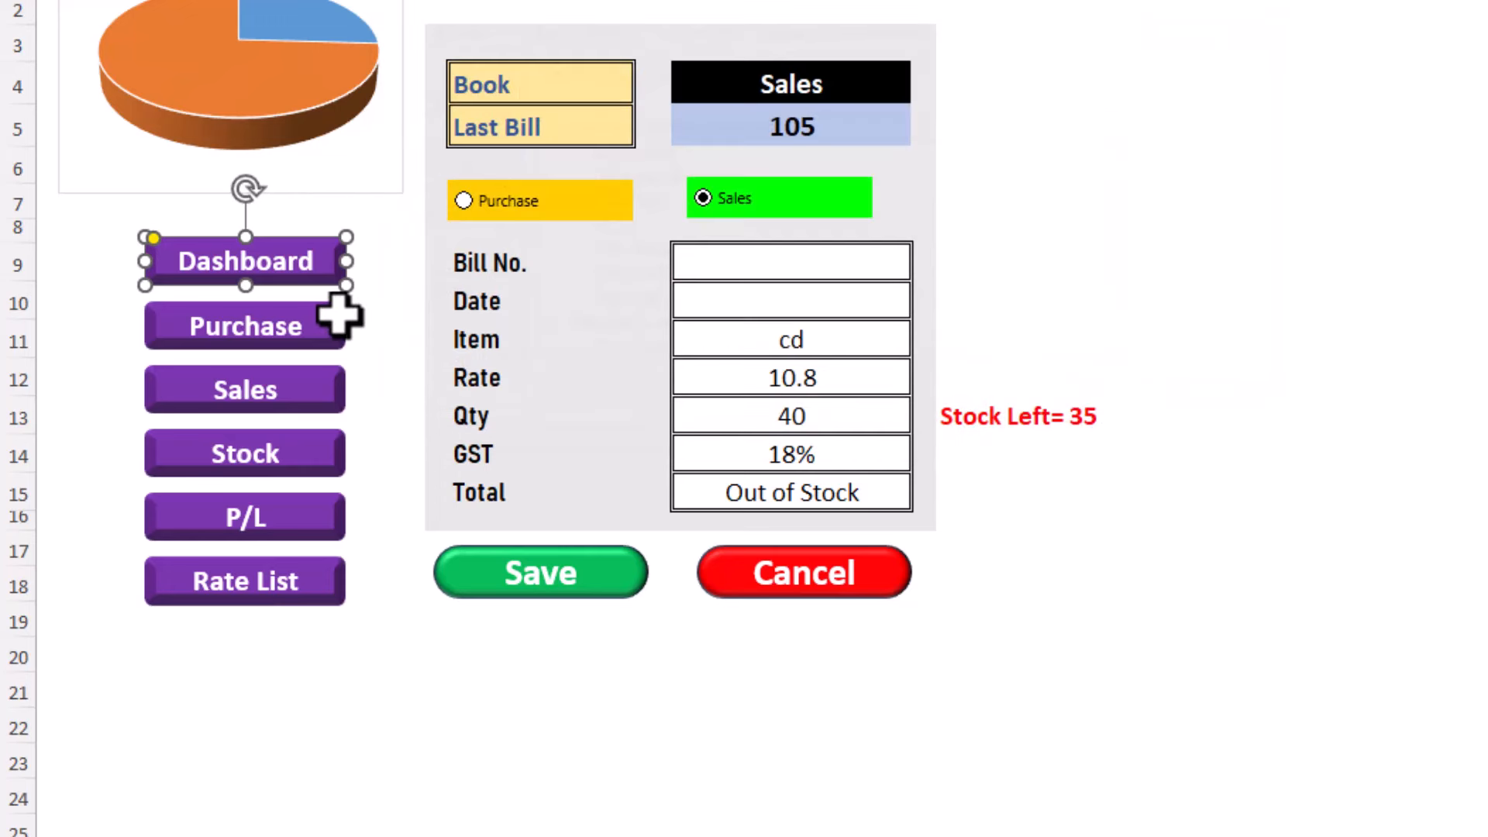
Step: Link the Purchase button to cell A1 of the 'Purchage Book' sheet
left_click(337, 316)
right_click(325, 315)
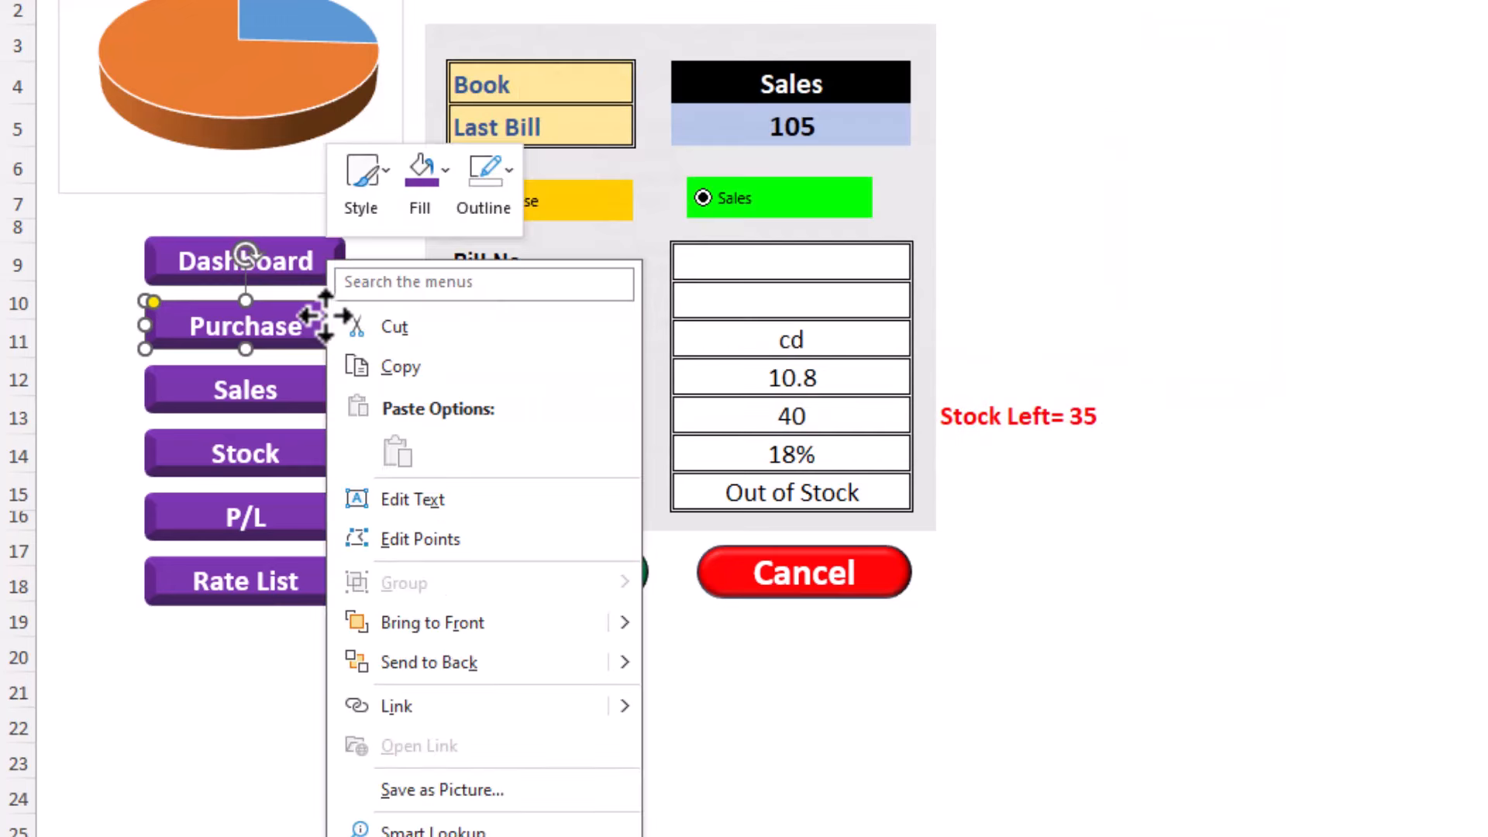
left_click(405, 705)
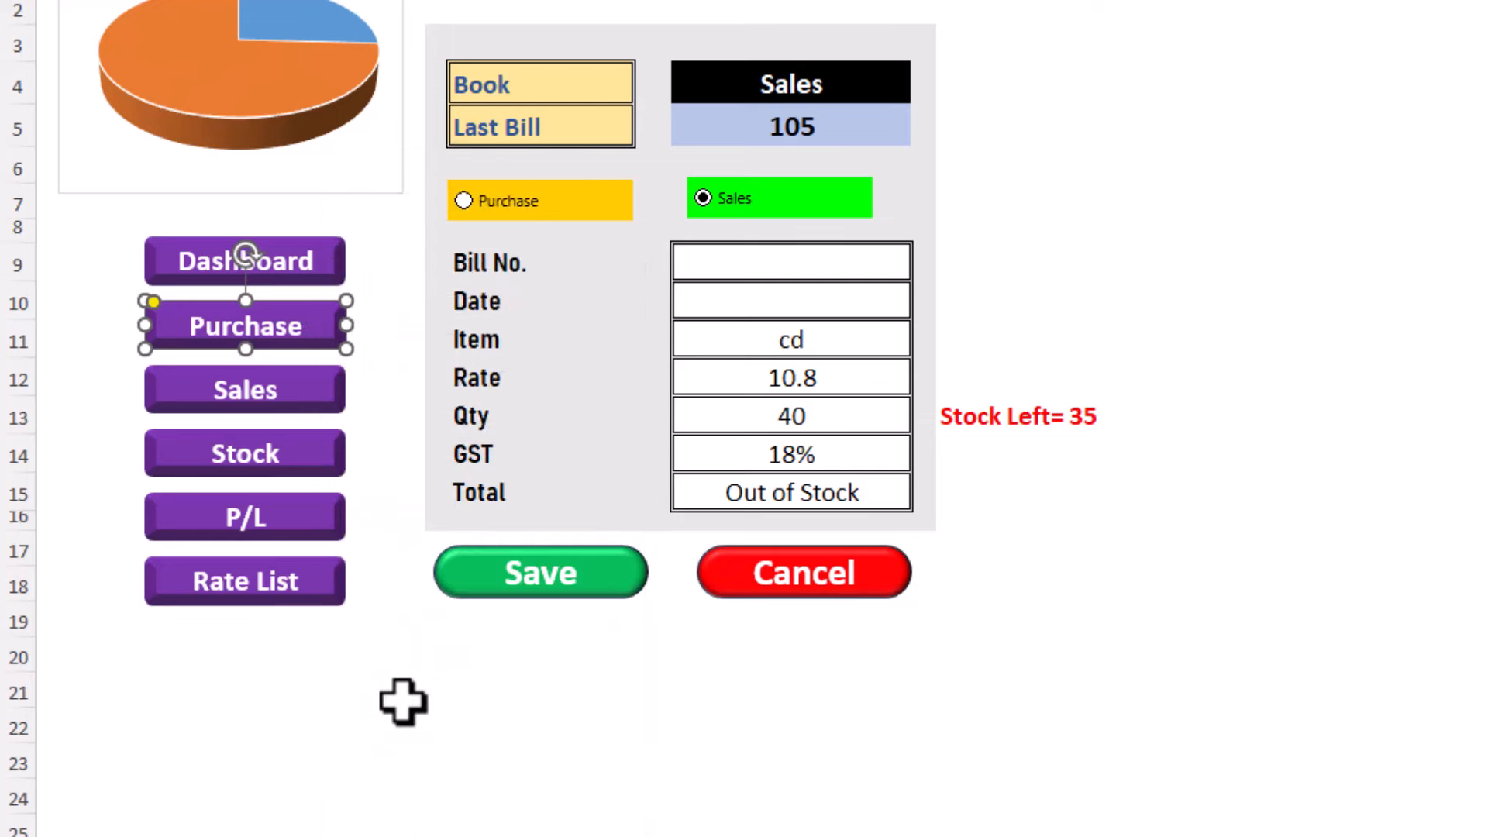
left_click(649, 177)
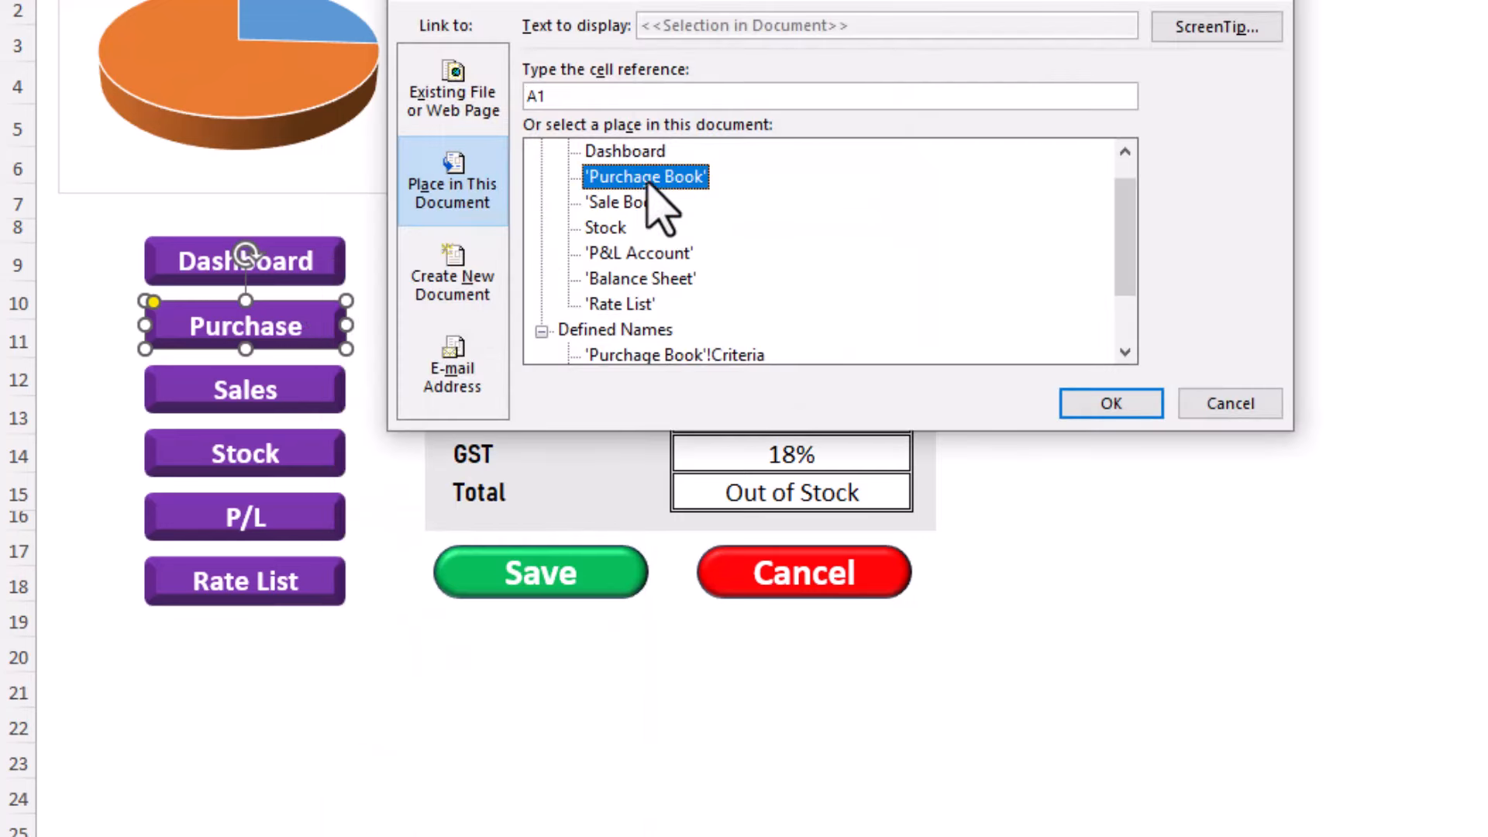
left_click(1076, 397)
Step: Link the Sales button to cell A1 of the 'Sale Book' sheet
left_click(314, 389)
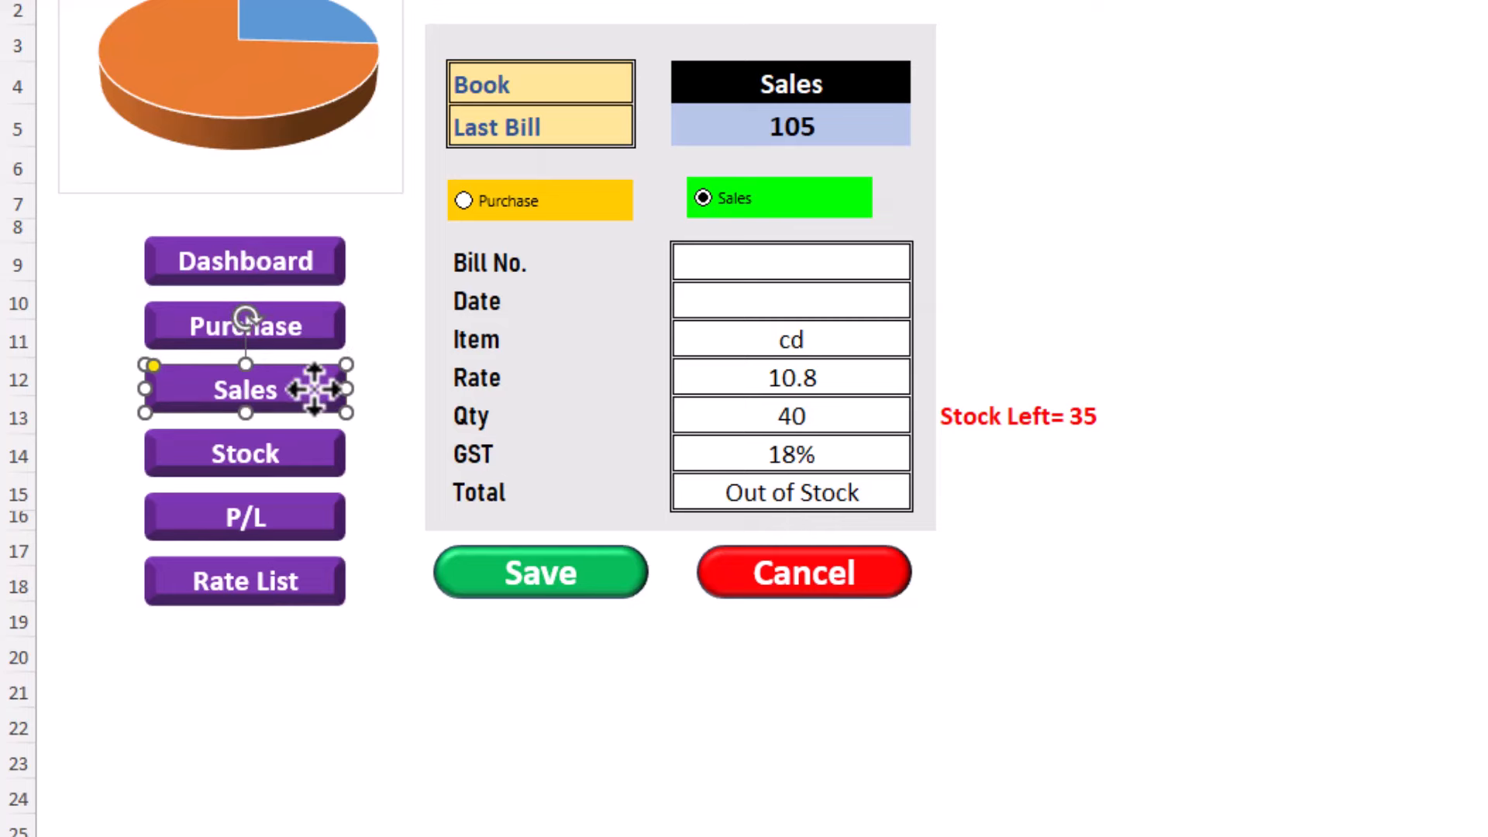
right_click(314, 389)
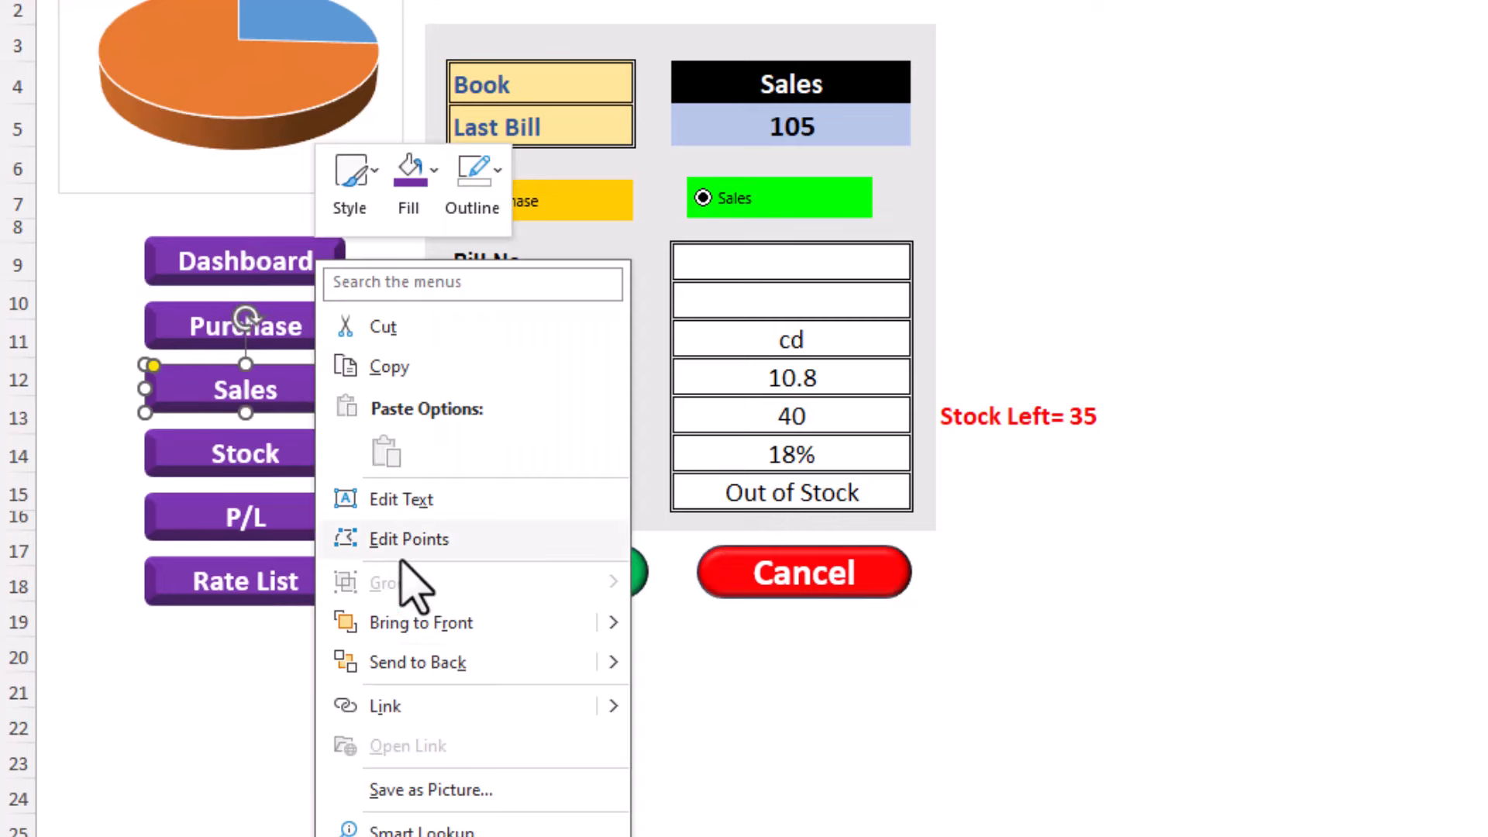
left_click(388, 705)
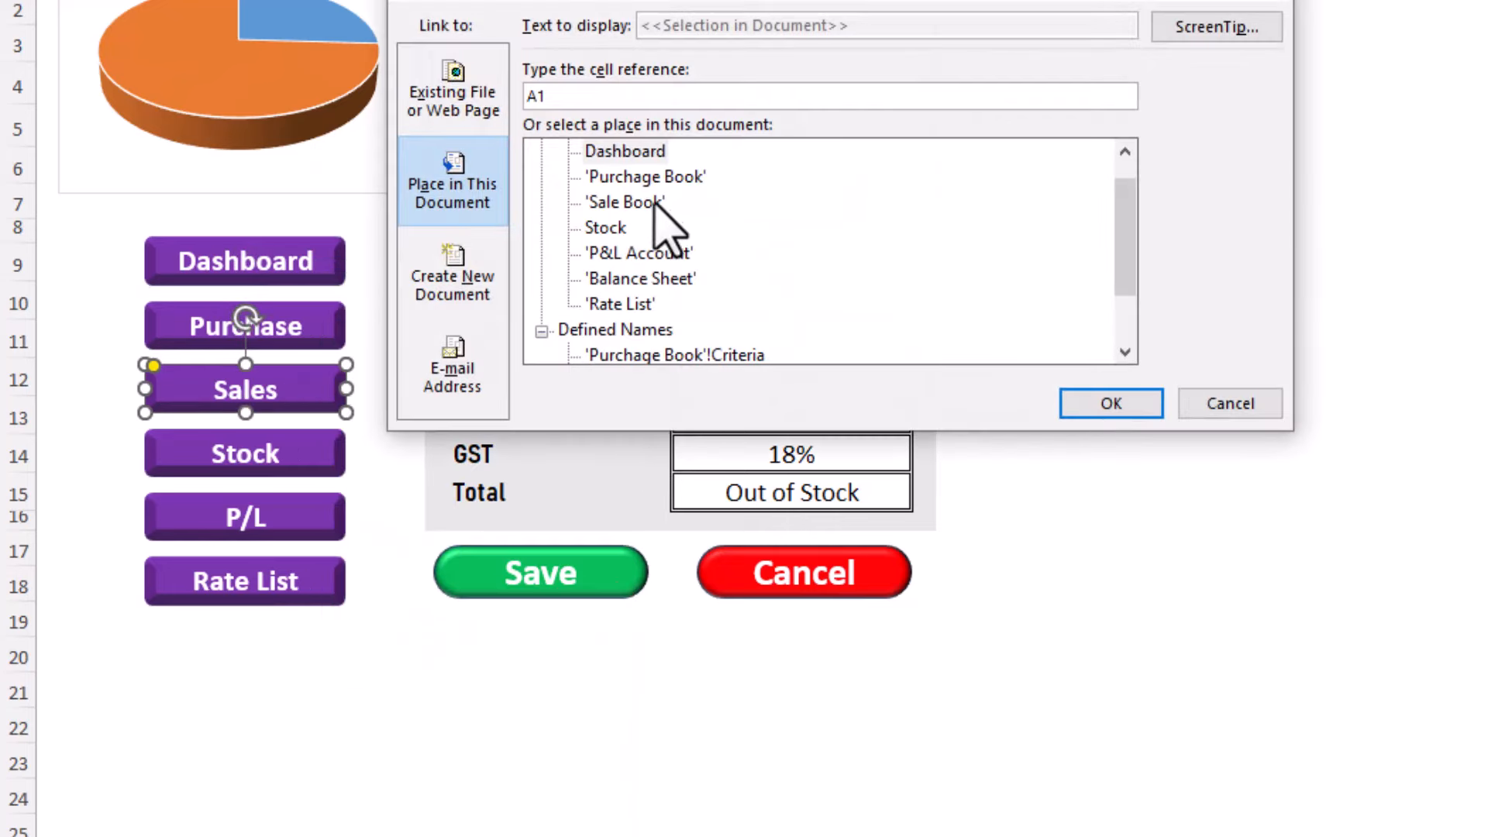
left_click(631, 202)
left_click(1094, 409)
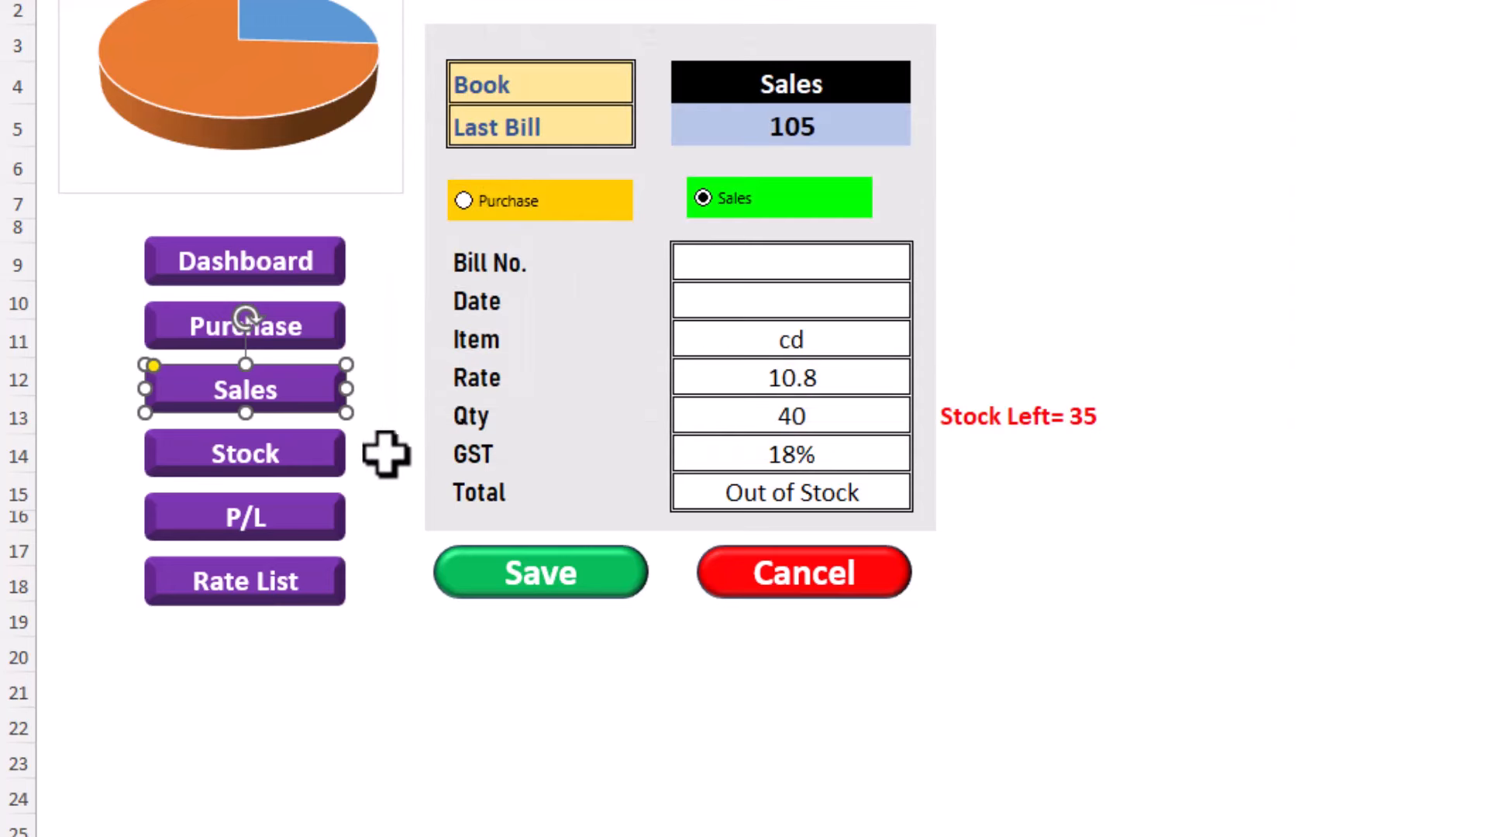
left_click(329, 457)
right_click(330, 458)
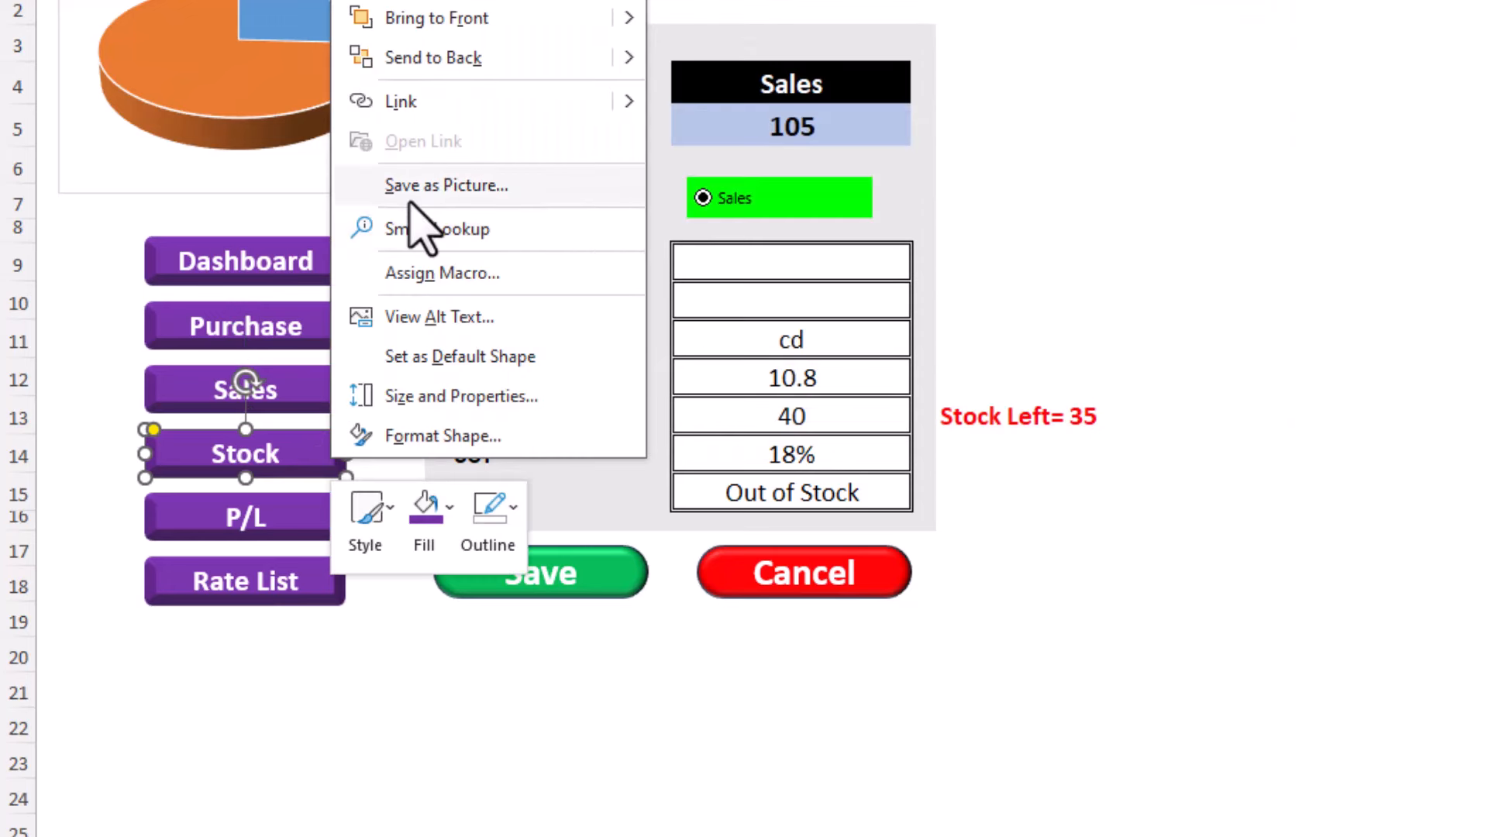
key("Escape")
key("Tab")
left_click(397, 651)
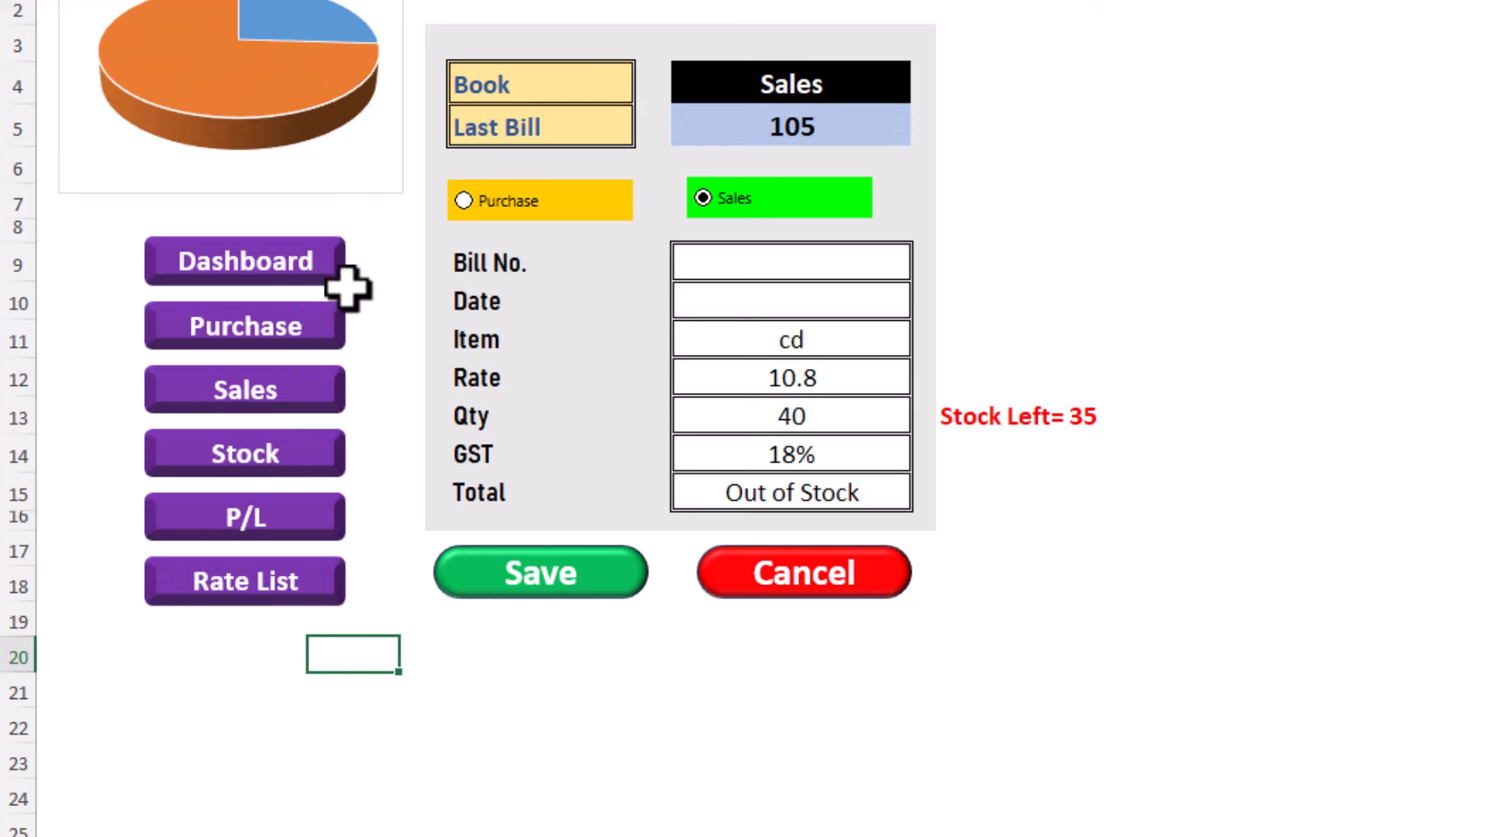
Step: Select all six navigation buttons from Dashboard to Rate List and copy them
left_click_drag(337, 284, 333, 272)
left_click(334, 271, "ctrl")
left_click(324, 325, "ctrl")
left_click(321, 389, "ctrl")
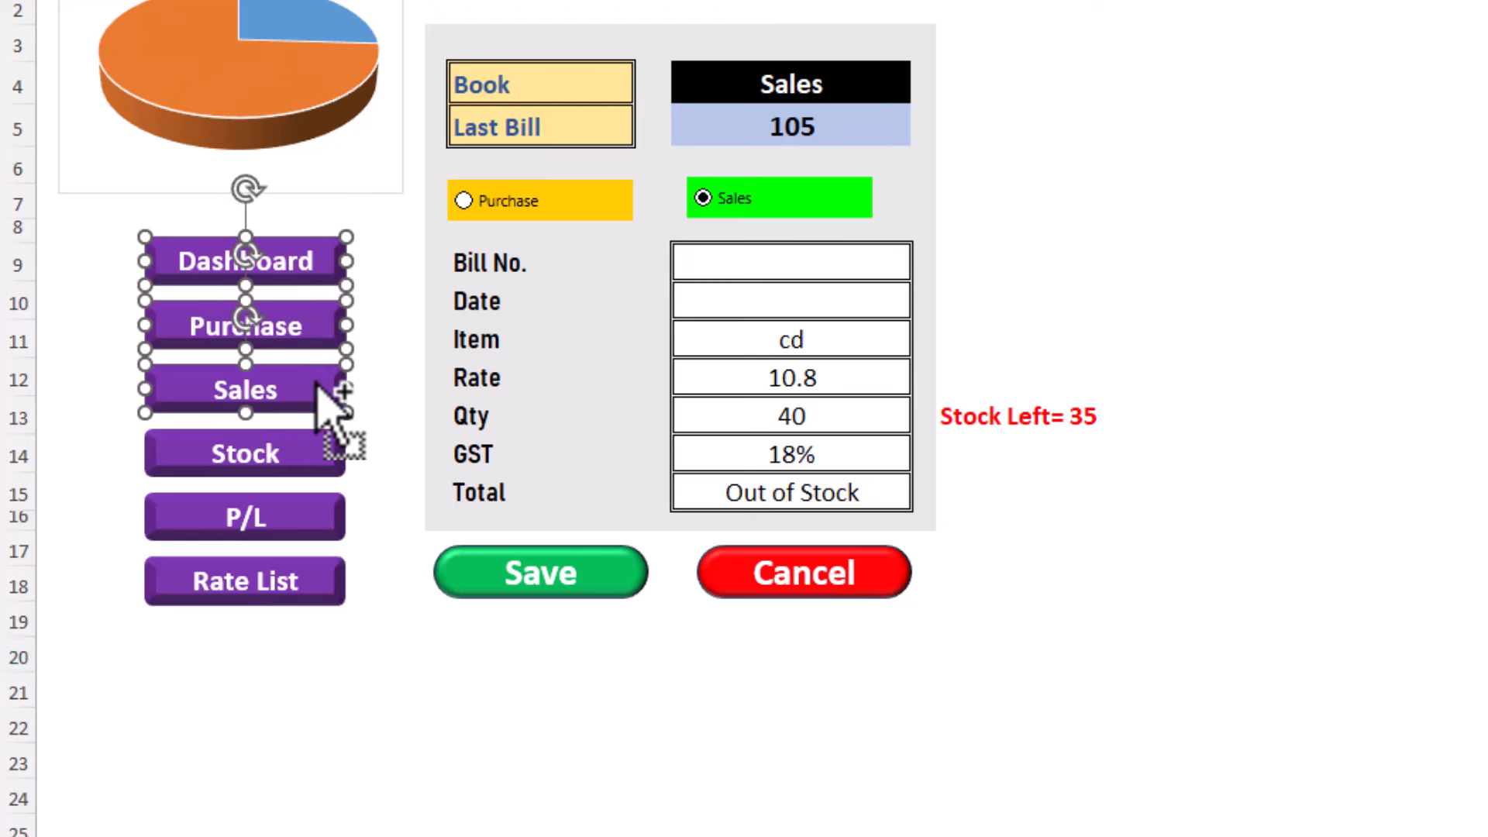
left_click(322, 457, "ctrl")
left_click(325, 521, "ctrl")
left_click(329, 593, "ctrl")
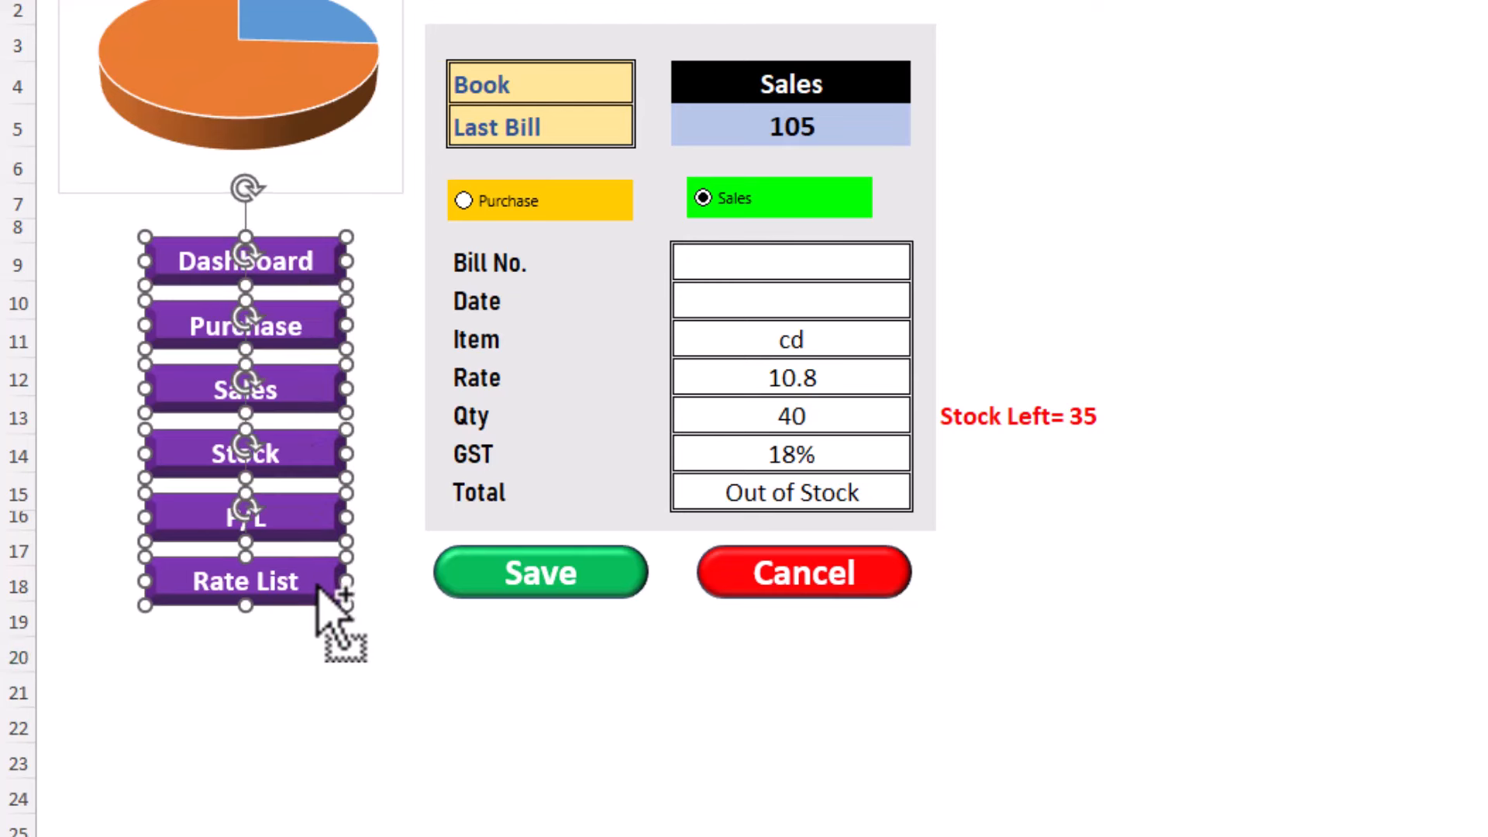
scroll(499, 689, "up", 1)
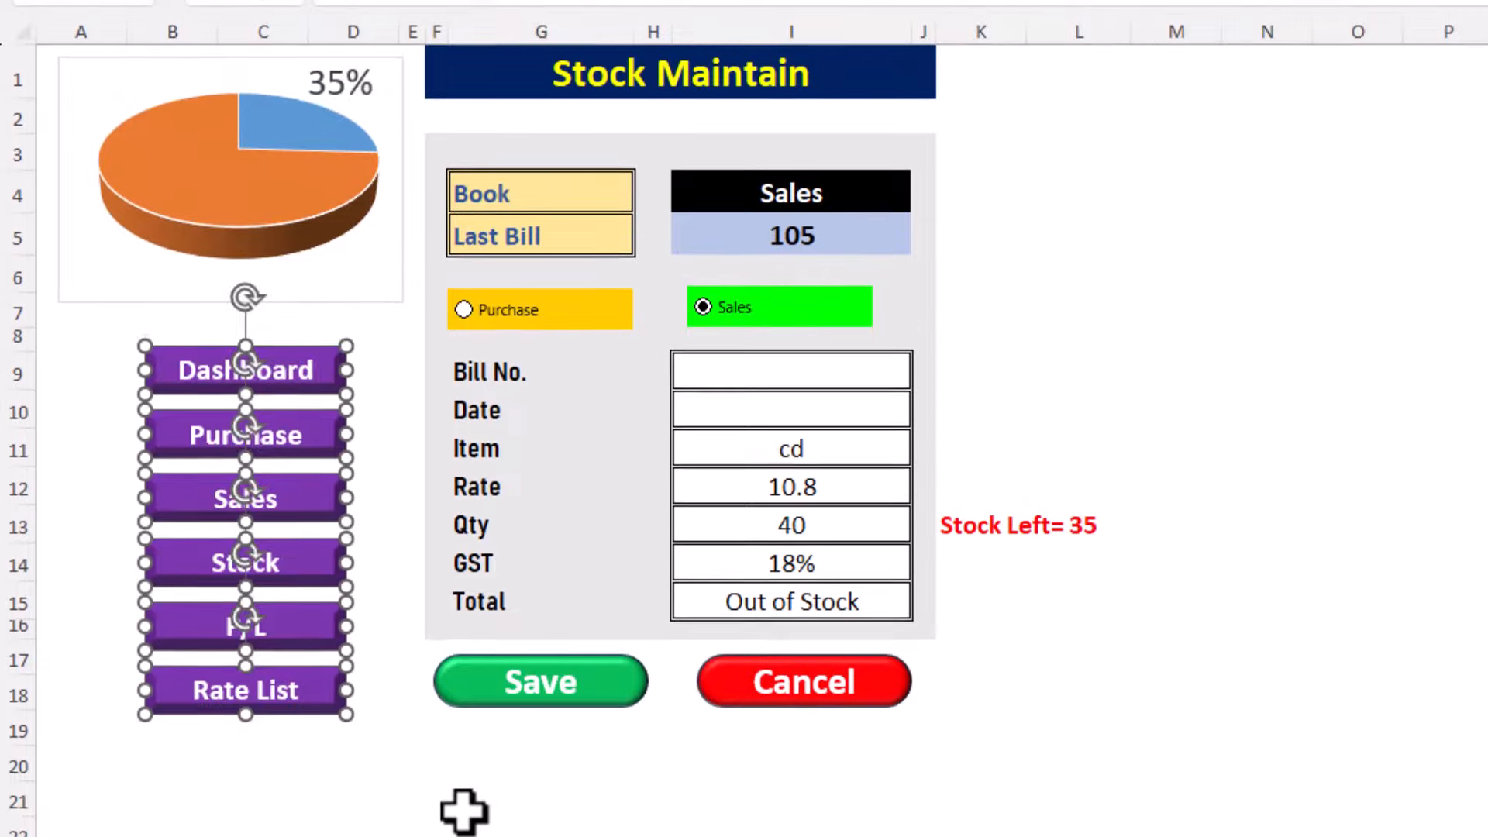
Step: Paste the six navigation buttons onto the Purchase Book sheet and place them beside the table in columns J to L, from row 2
left_click(465, 804)
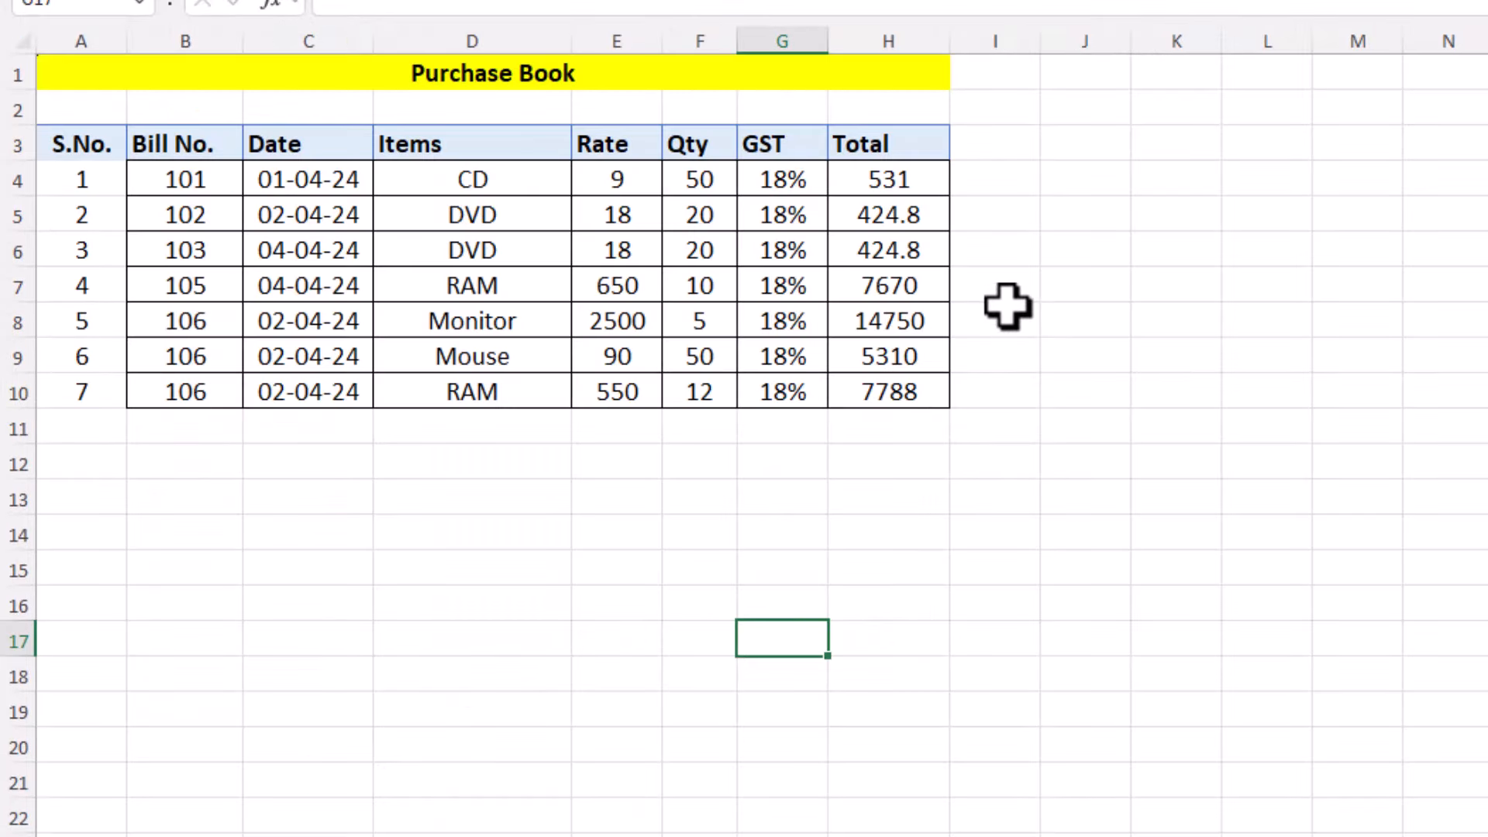
key("ctrl+v")
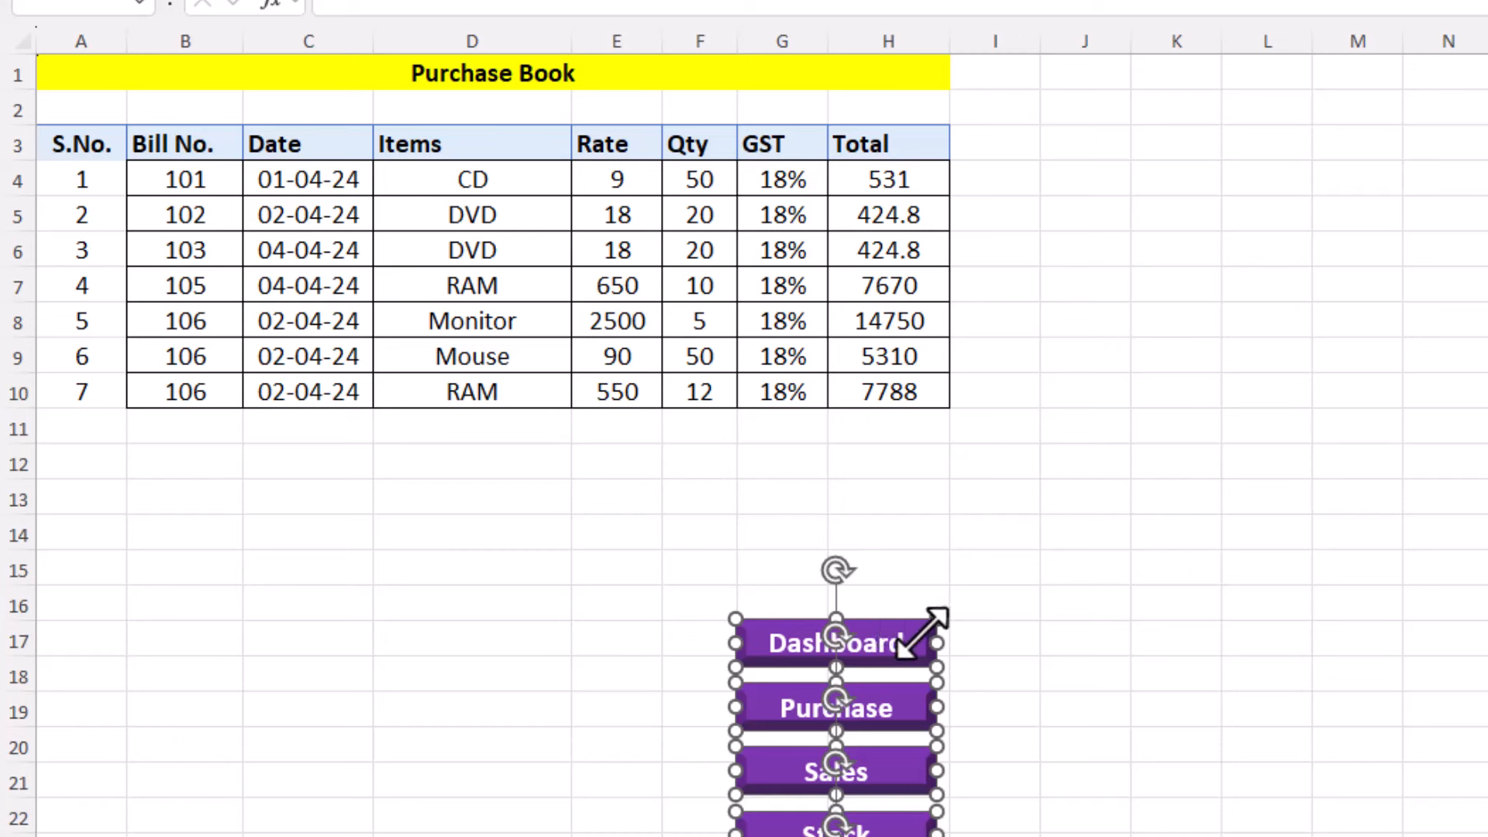
left_click_drag(934, 620, 1229, 102)
left_click(1358, 426)
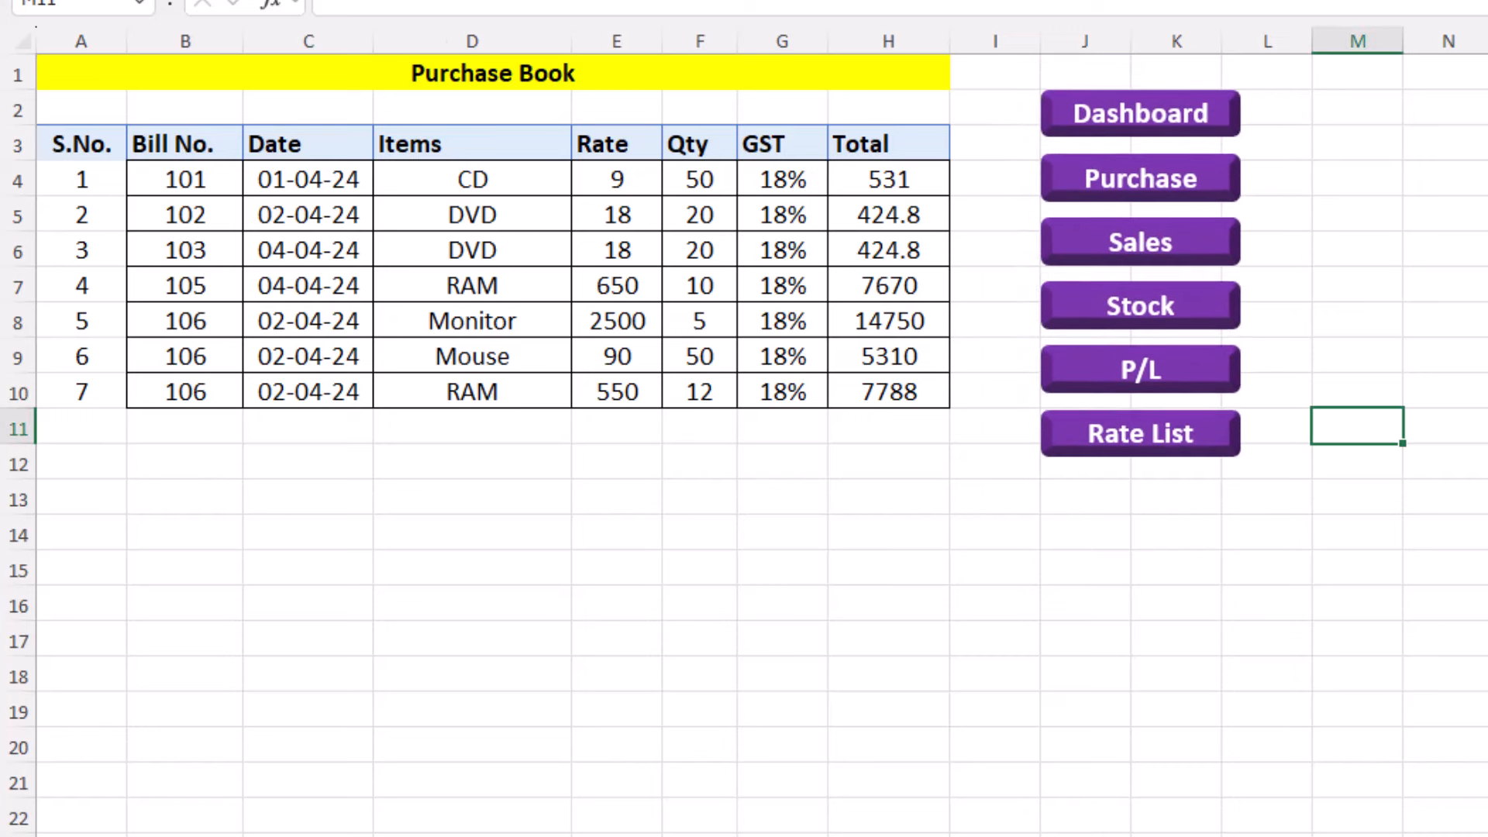
Step: Paste the navigation buttons onto the Sales Book sheet and place them beside the table in columns K to M, from row 2
key("ctrl+Page_Down")
key("ctrl+v")
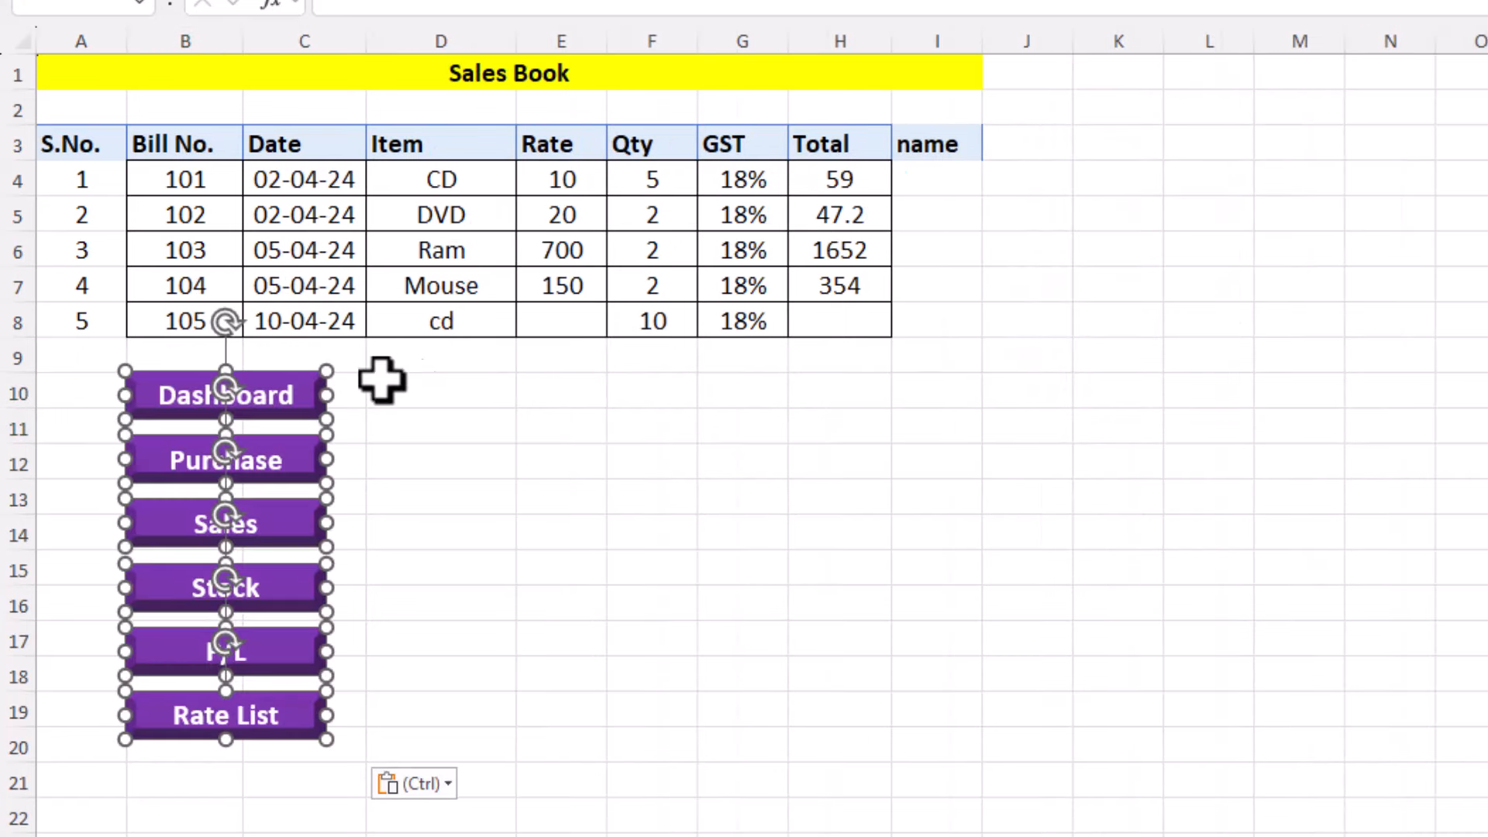
left_click_drag(299, 392, 1258, 100)
left_click_drag(1299, 566, 1299, 603)
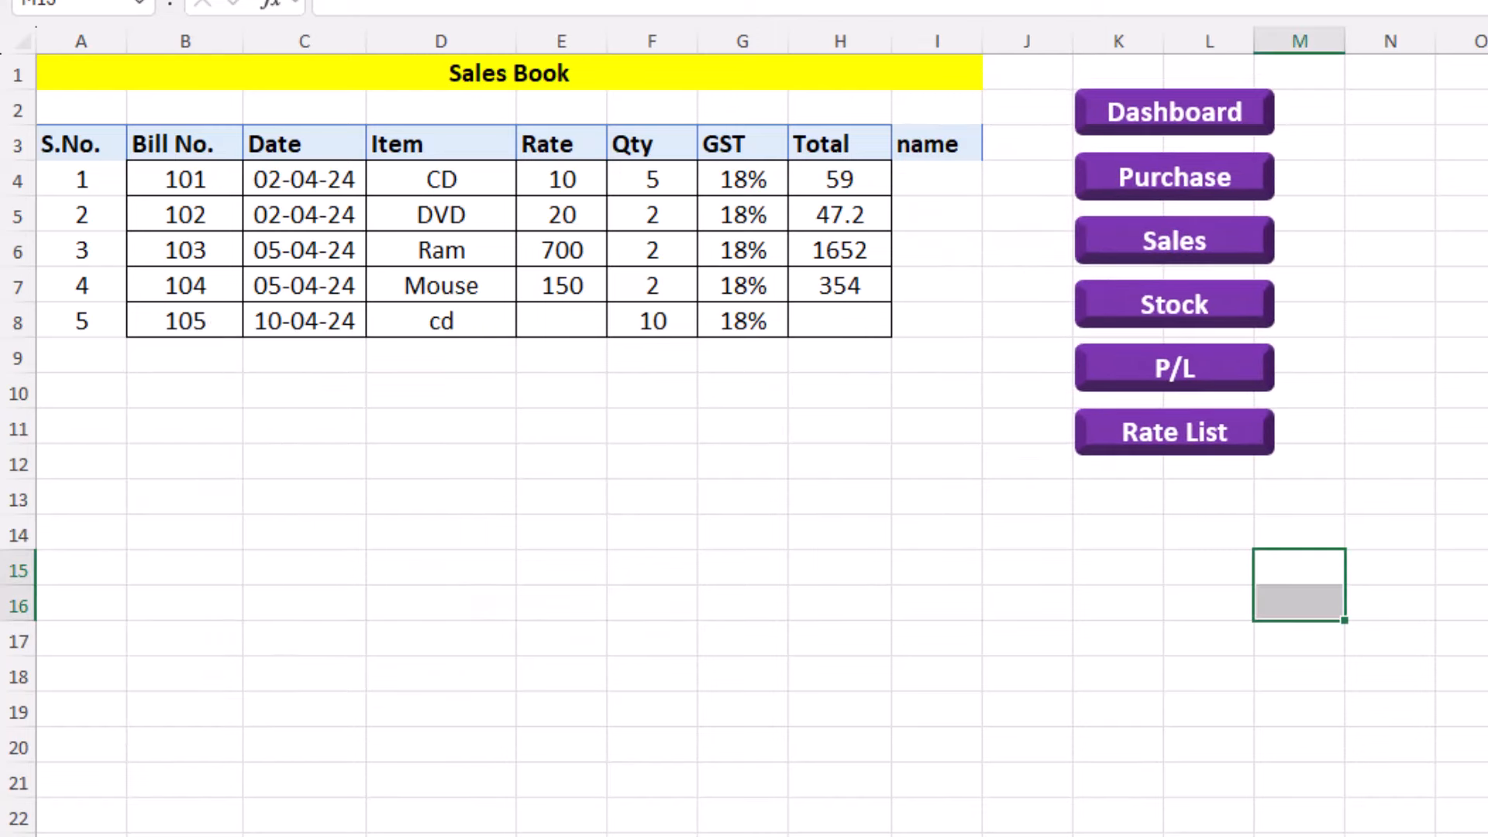
Step: Paste the navigation buttons onto the Stock sheet and place them past the Update button in columns L to N, from row 2
key("ctrl+Page_Down")
key("ctrl+v")
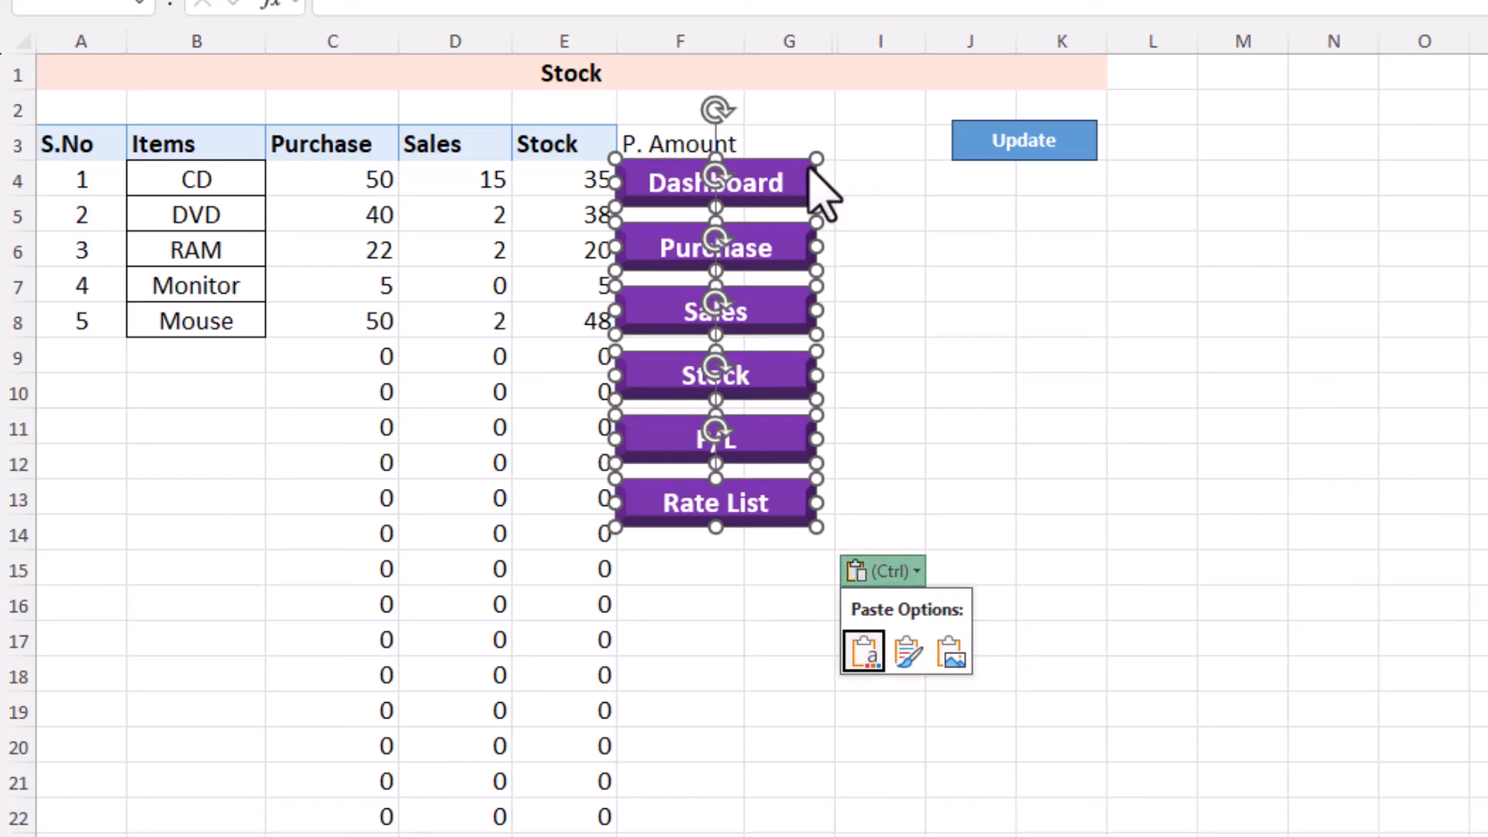
left_click_drag(807, 193, 1302, 97)
left_click(1152, 673)
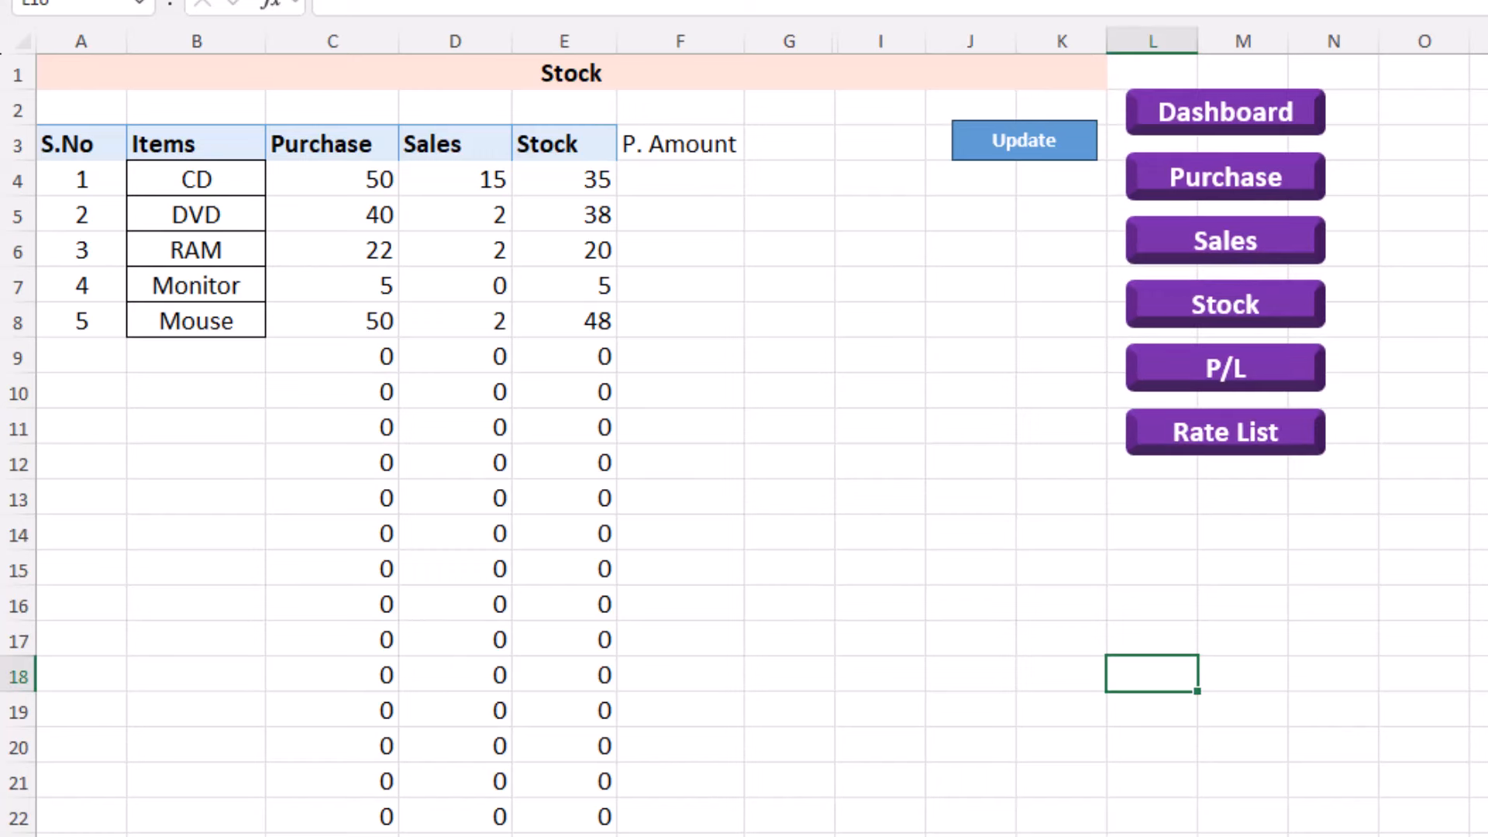
Step: Paste the navigation buttons onto the P&L Account sheet in columns A to C from row 3, and onto Rate List in columns F to G from row 2
left_click(659, 835)
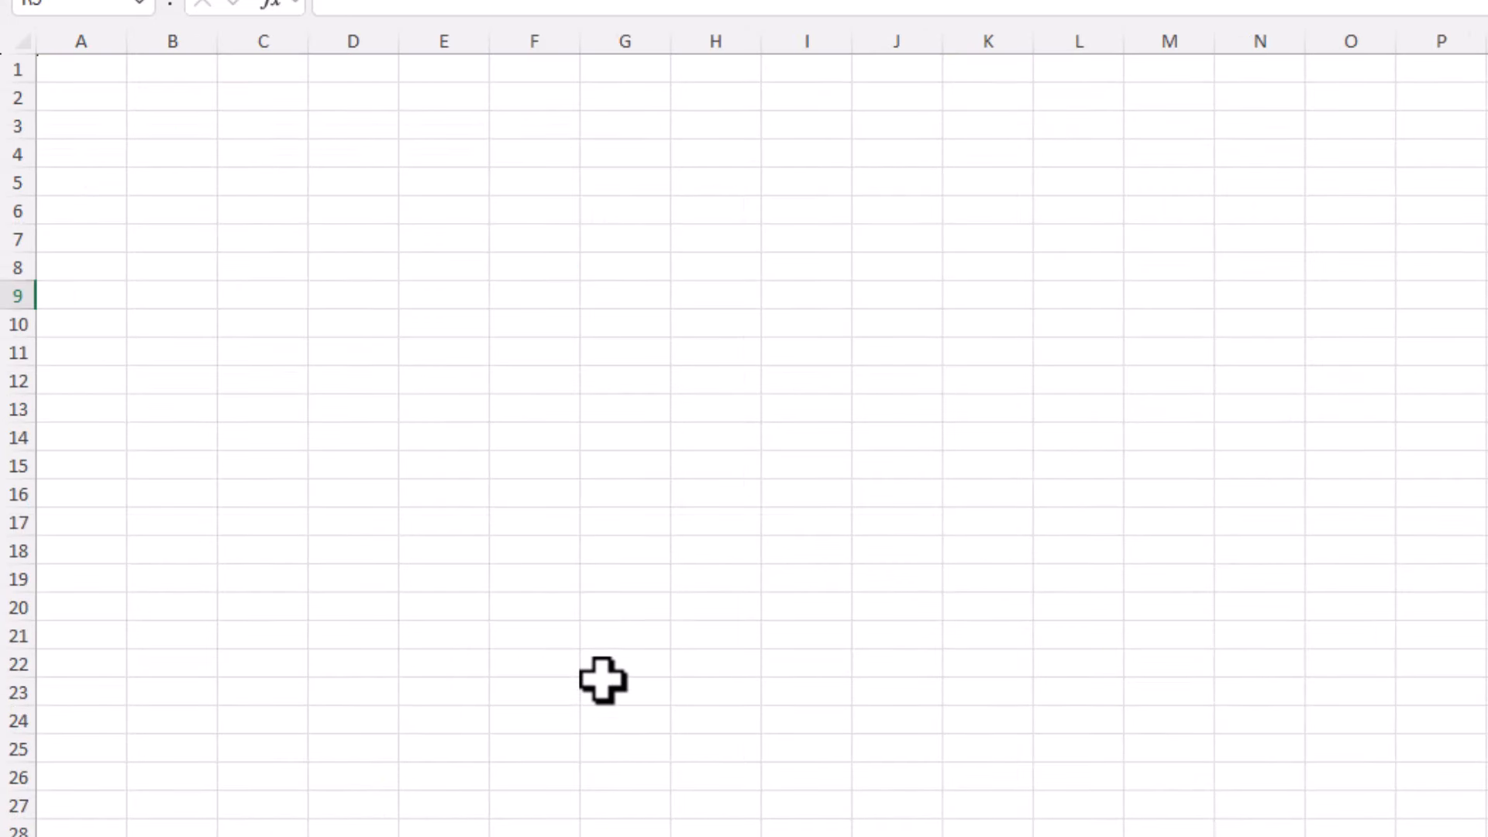
left_click(240, 288)
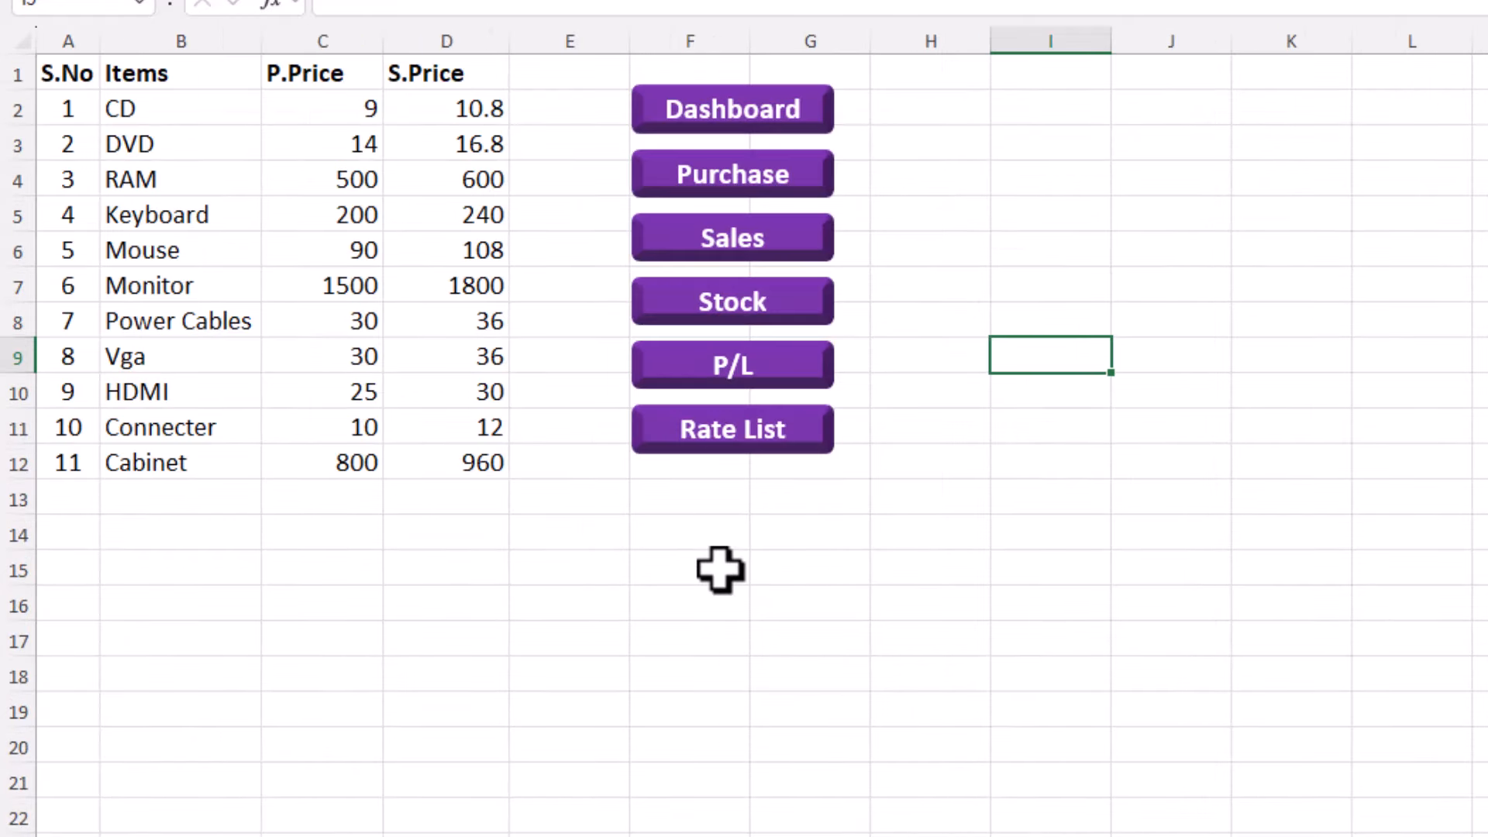
Step: Test the navigation buttons from the Rate List sheet by visiting Purchase, Sales, Dashboard, P/L, Stock and Rate List, ending on the Dashboard
left_click(730, 178)
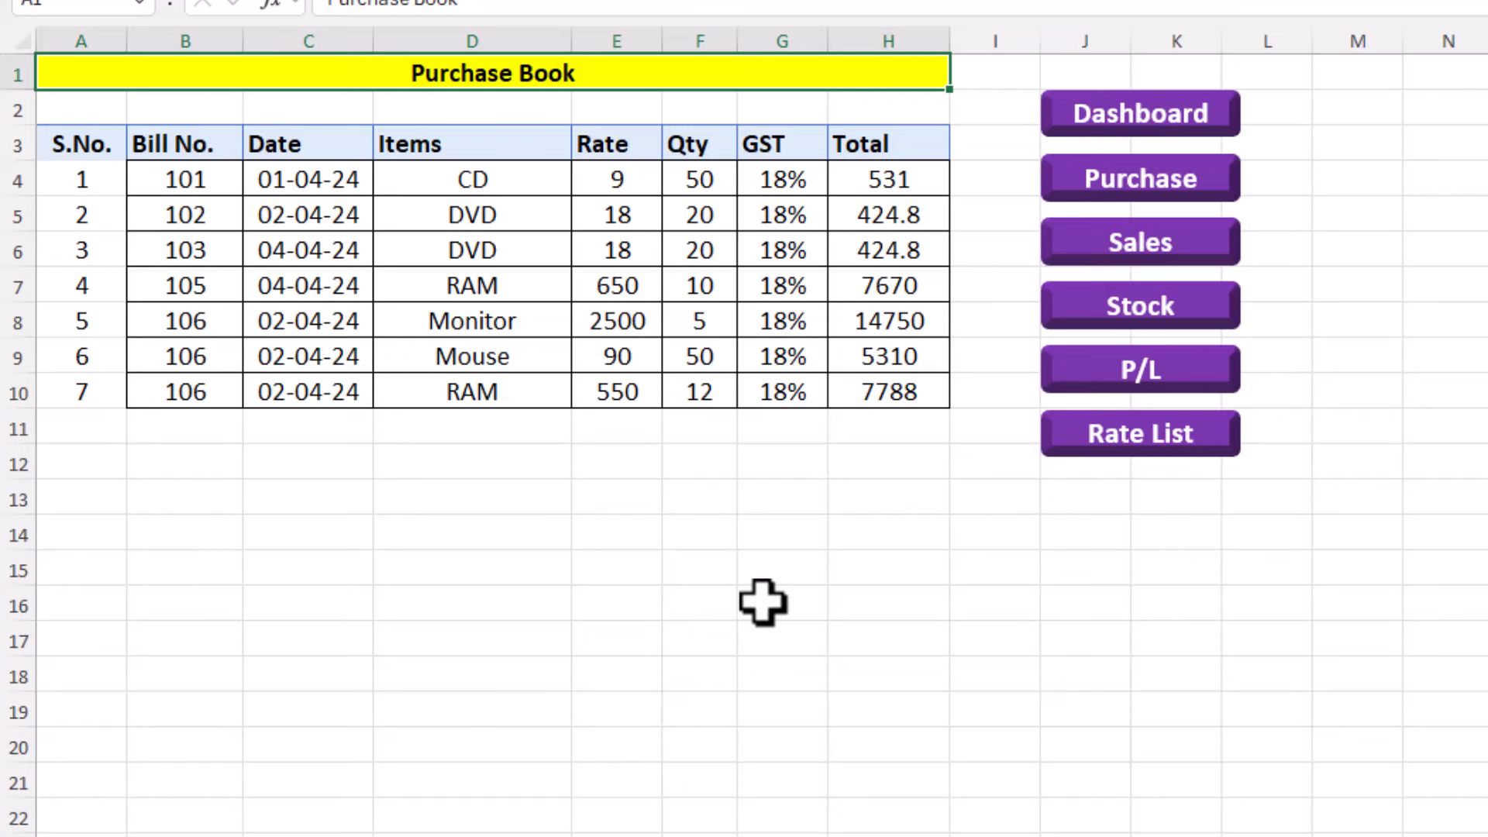
left_click(1147, 244)
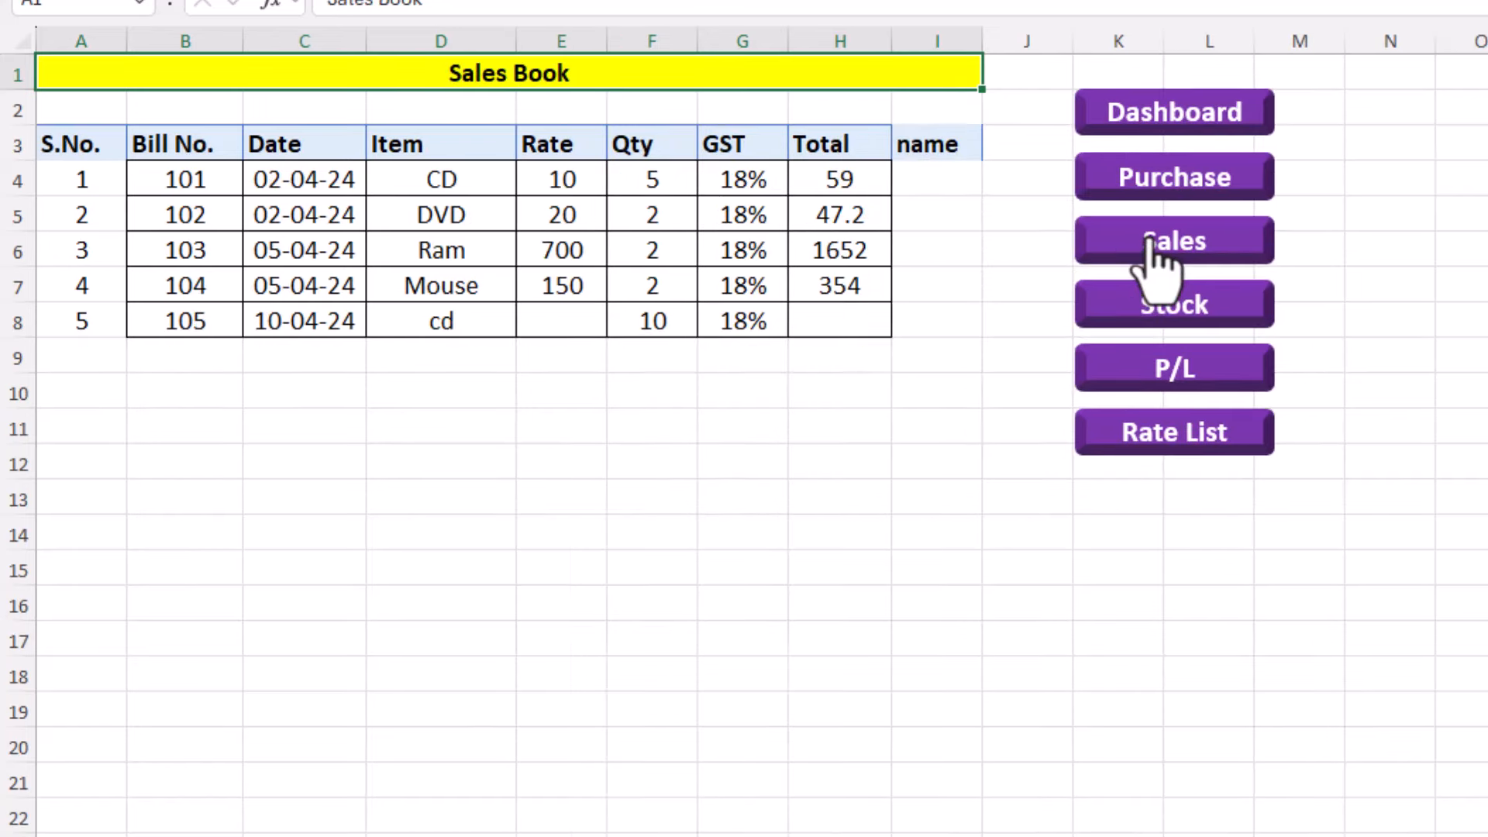
left_click(1174, 130)
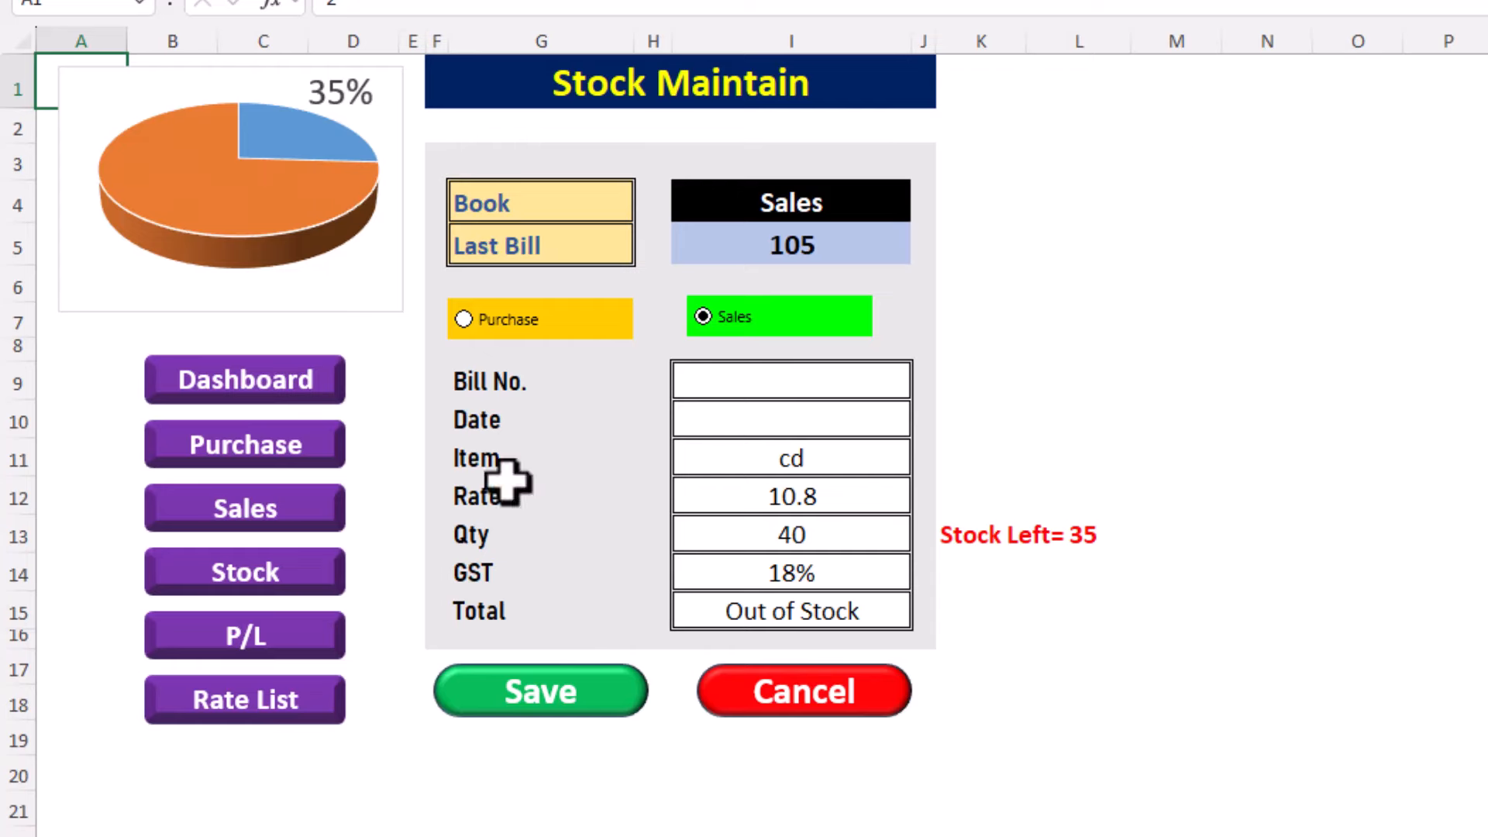
left_click(239, 648)
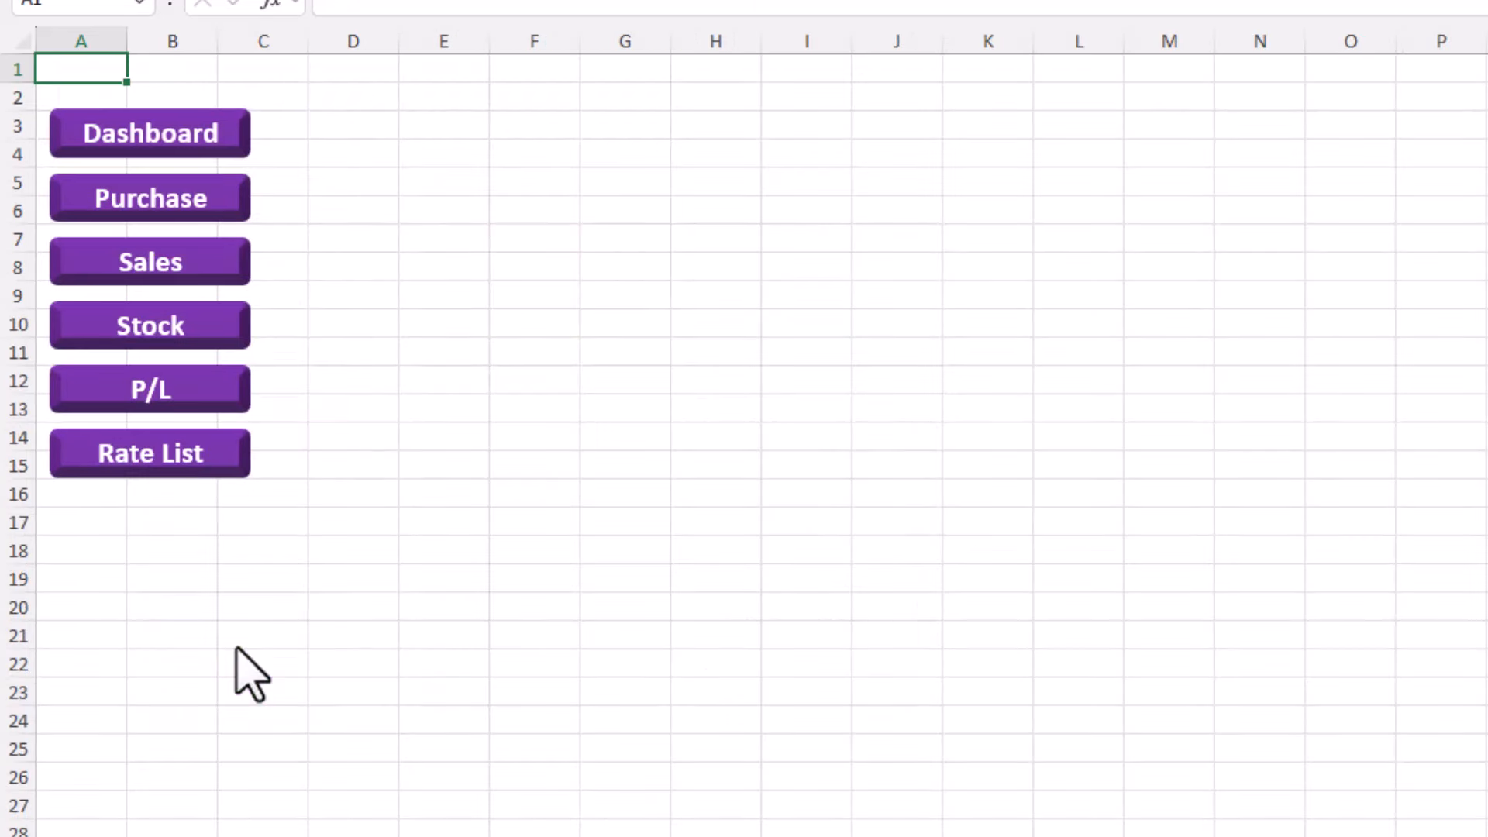
left_click(169, 331)
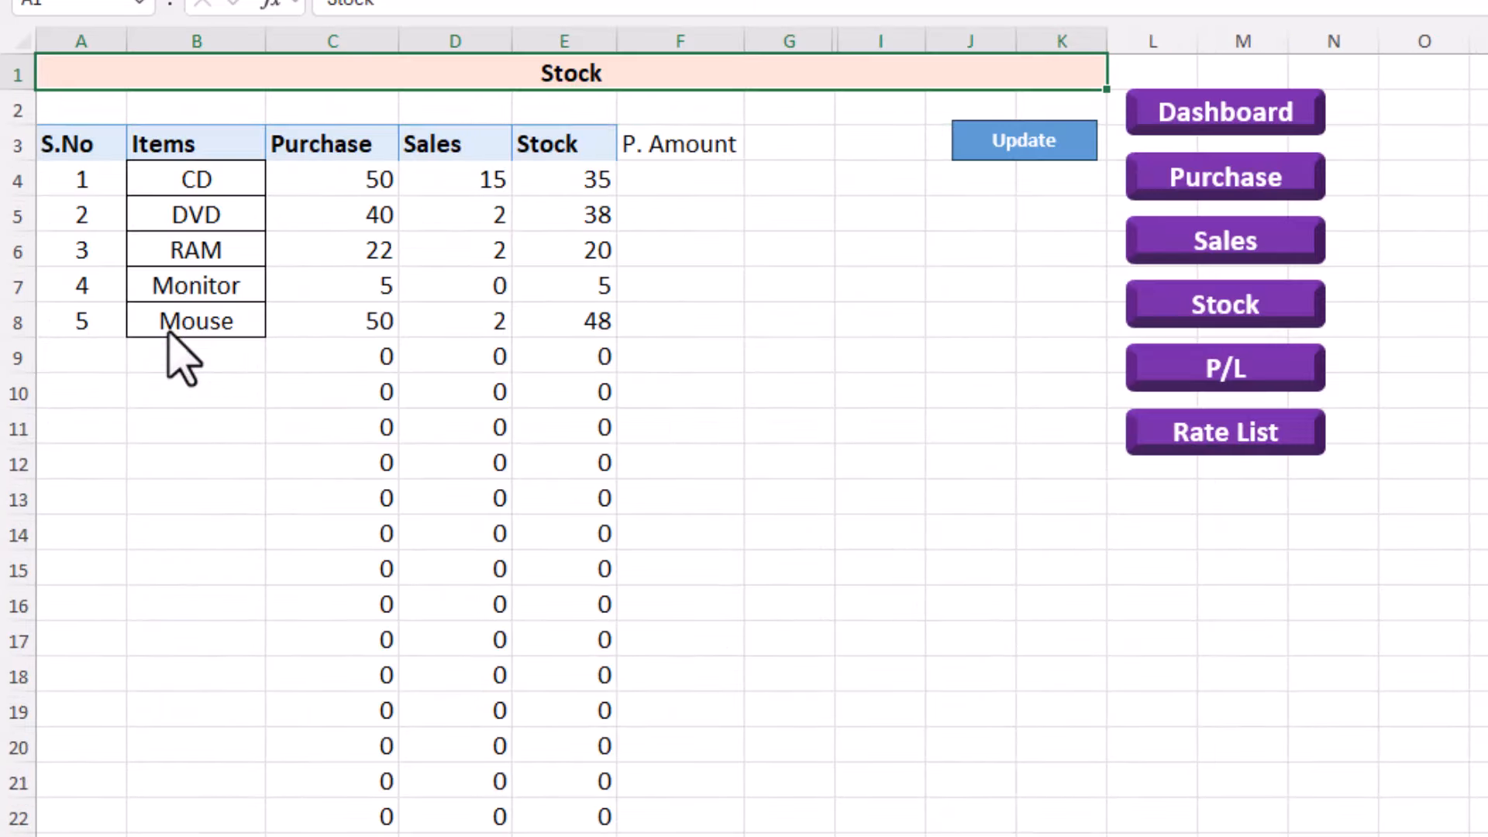
left_click(1200, 434)
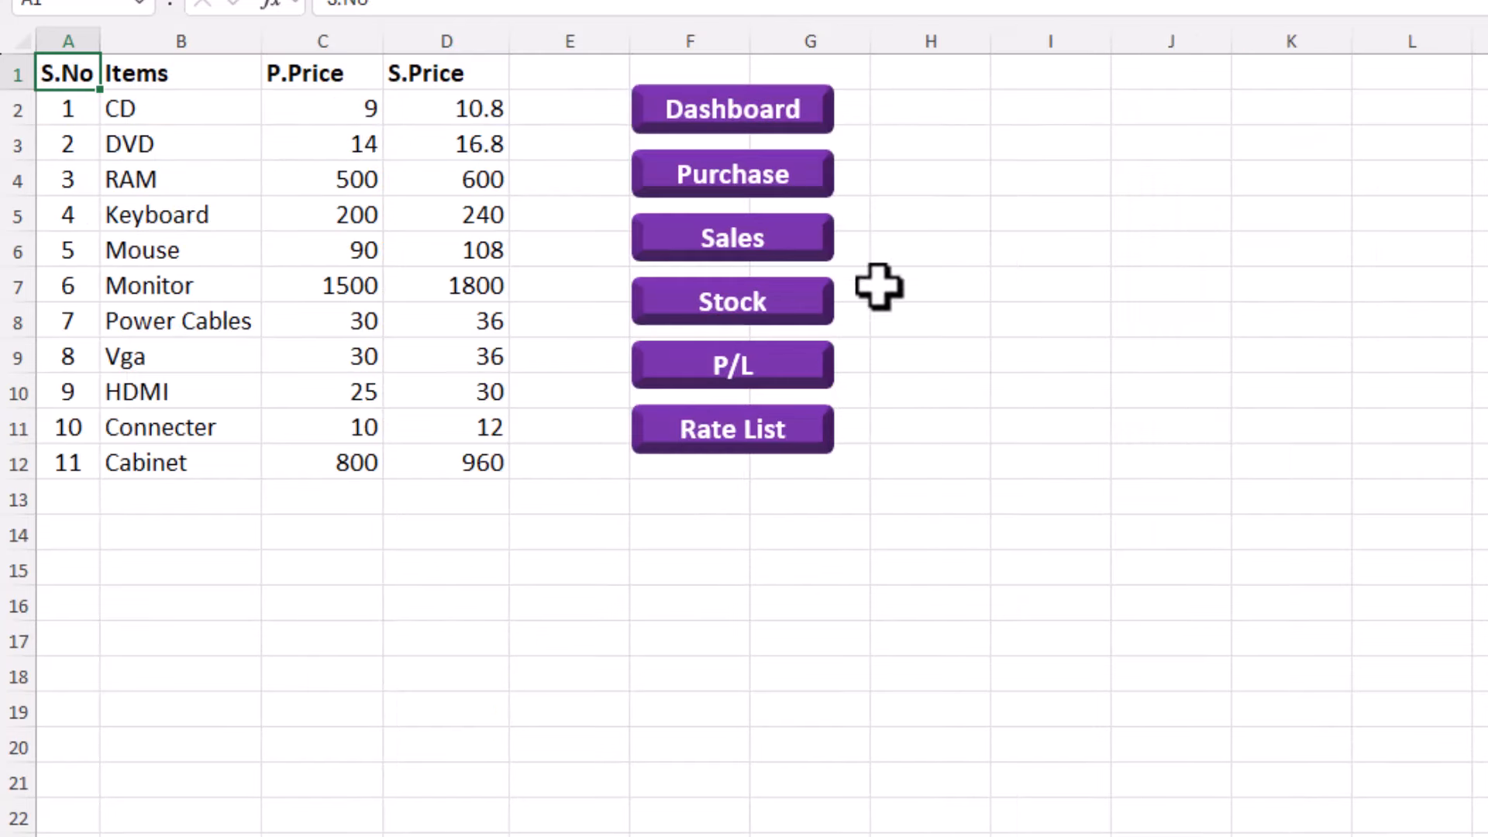
left_click(756, 120)
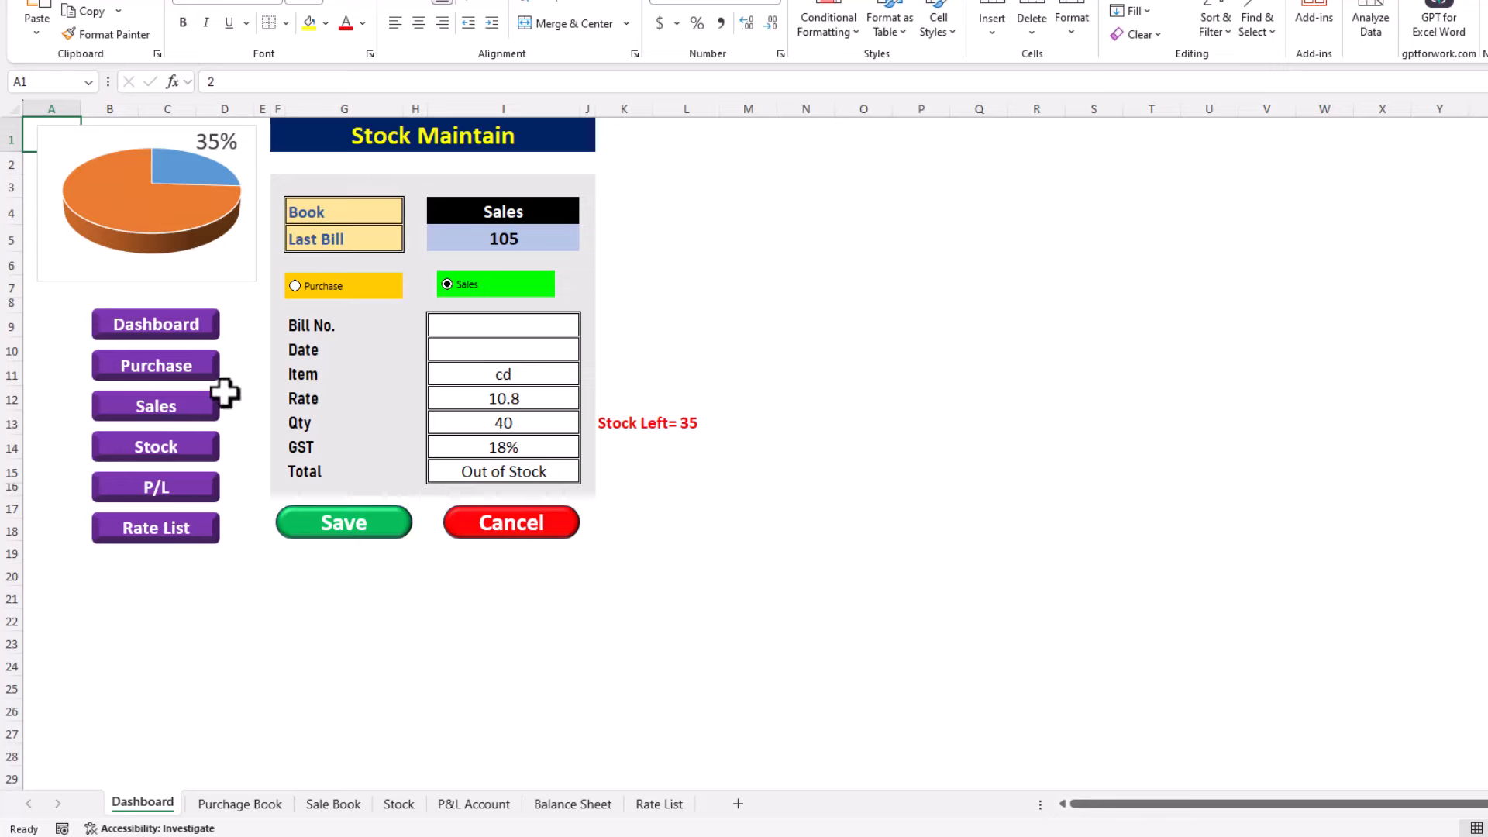
Step: Check the links between Sales and Stock again with the navigation buttons, starting from and returning to the Dashboard
left_click(186, 407)
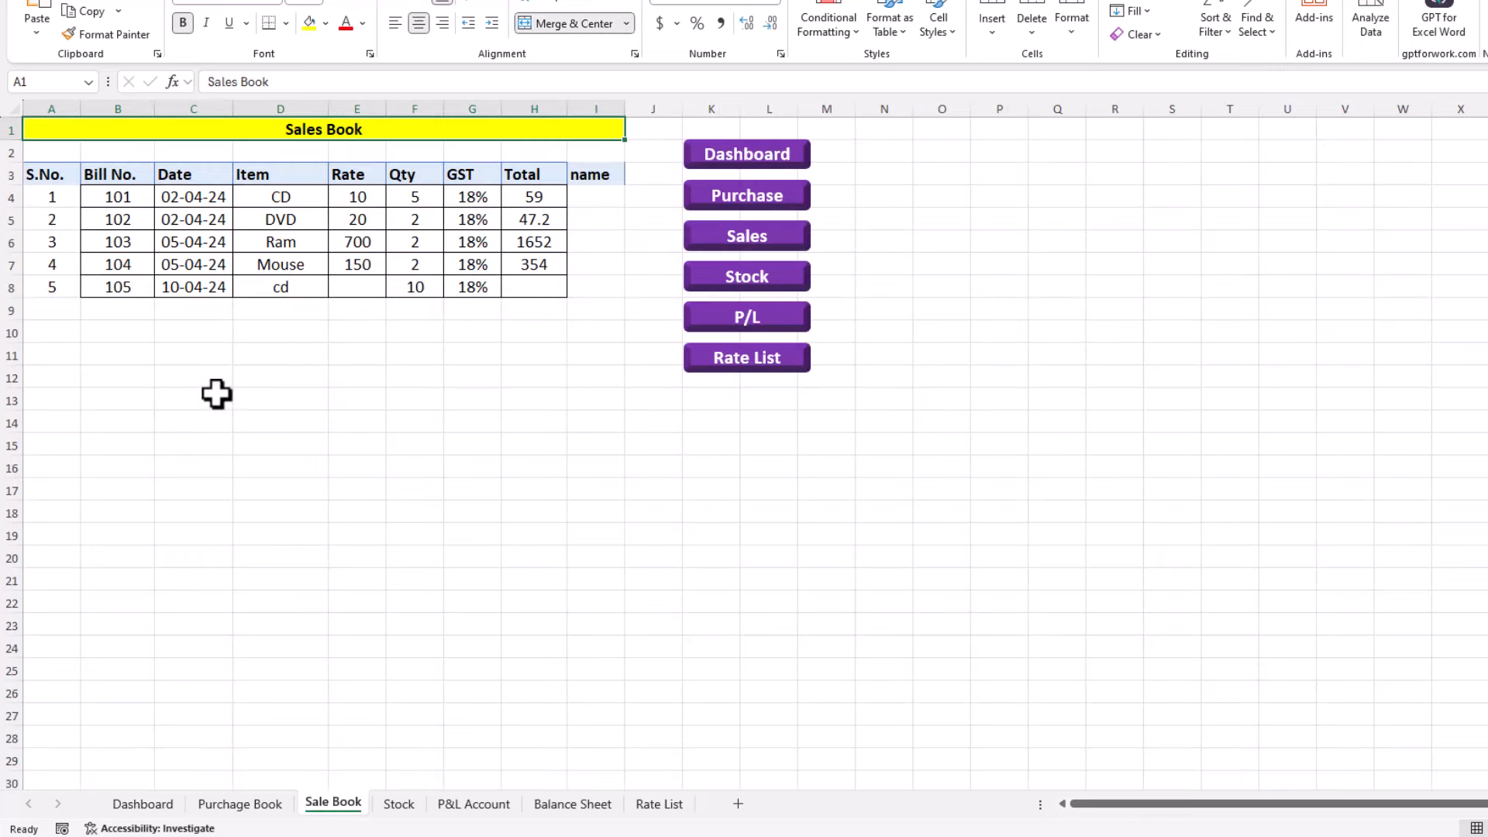
left_click(764, 294)
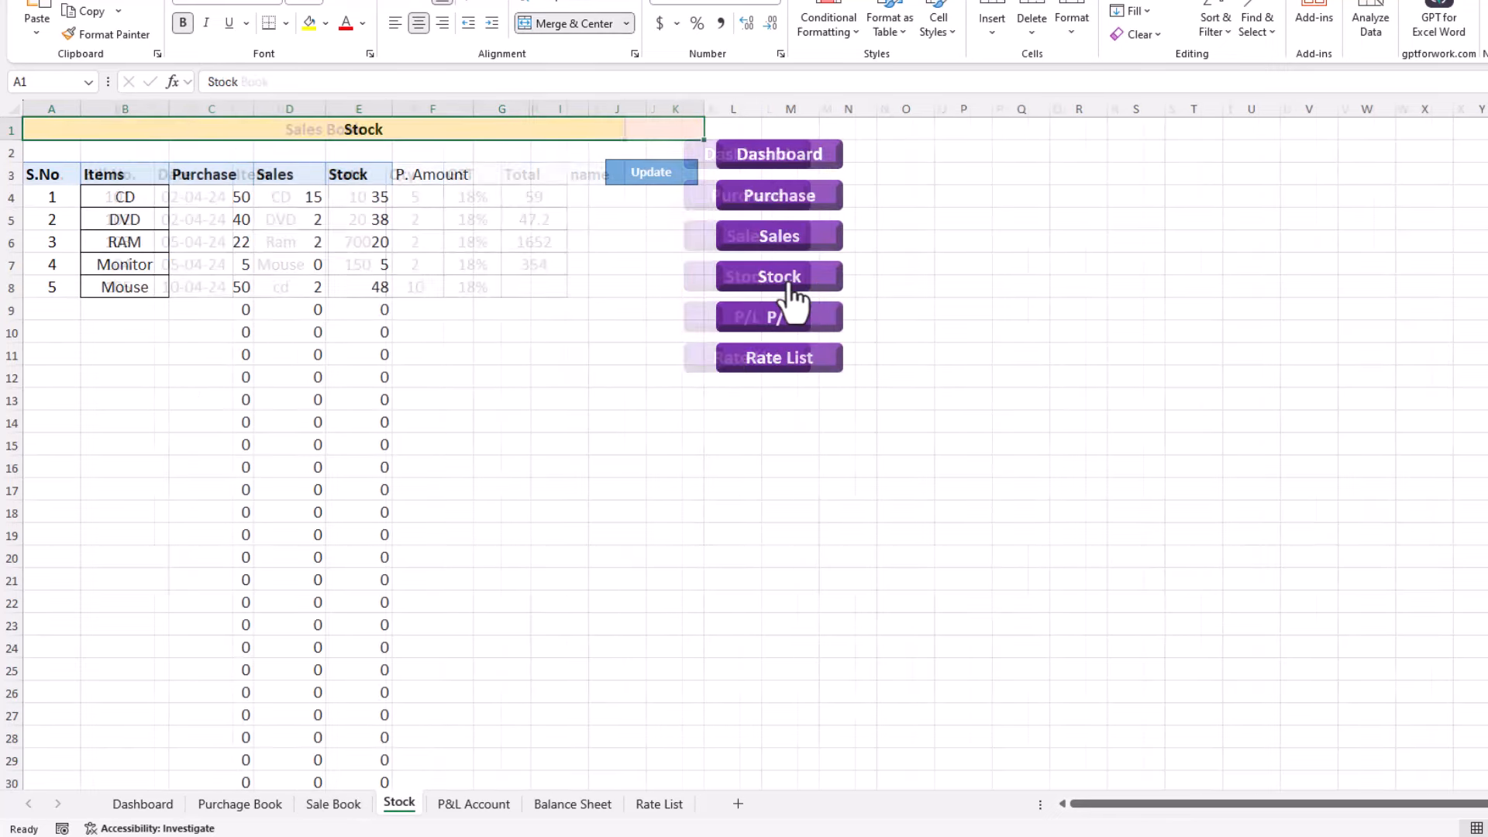
left_click(750, 246)
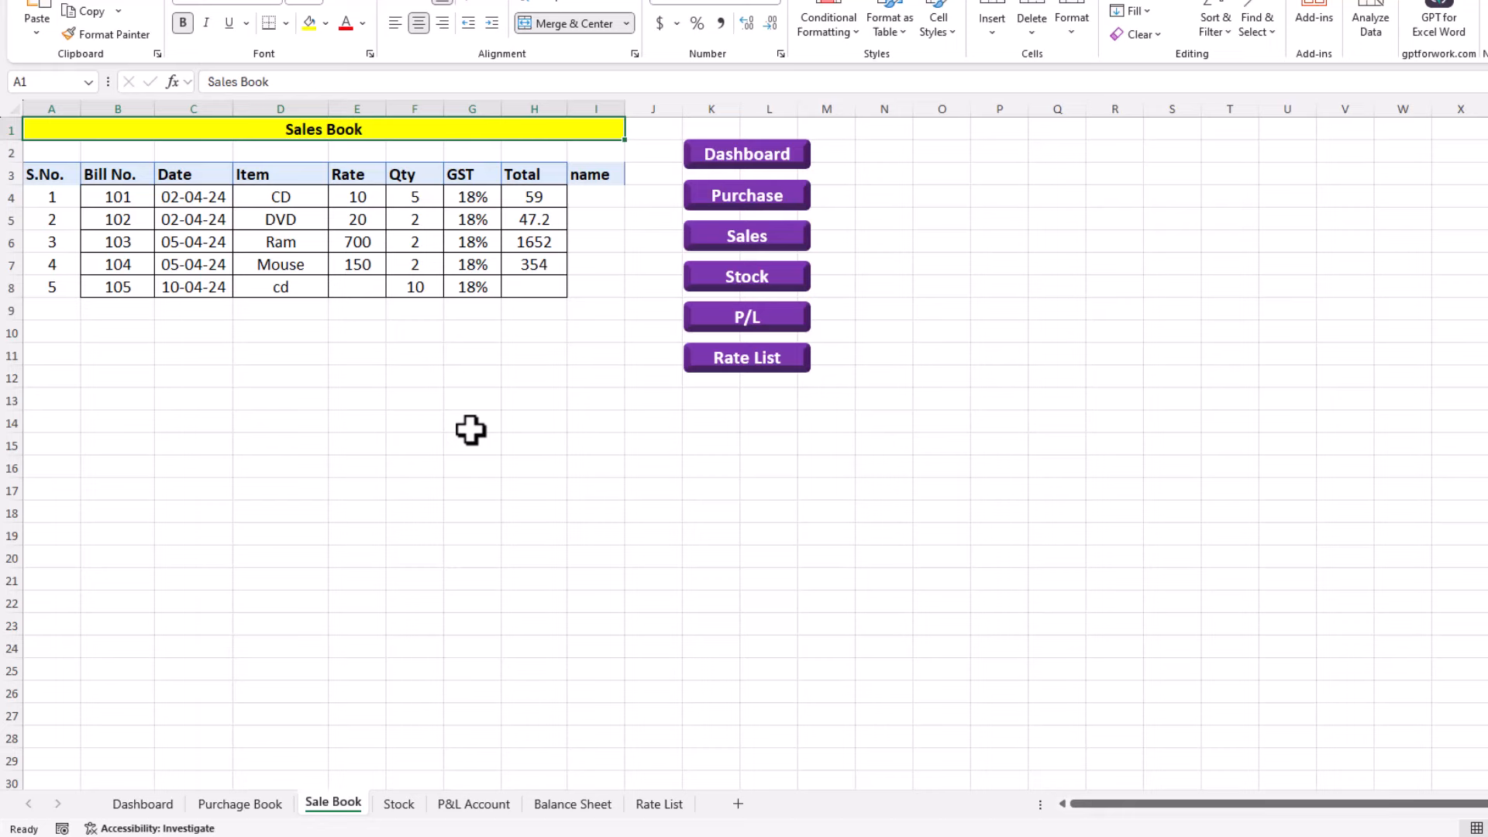
left_click(708, 159)
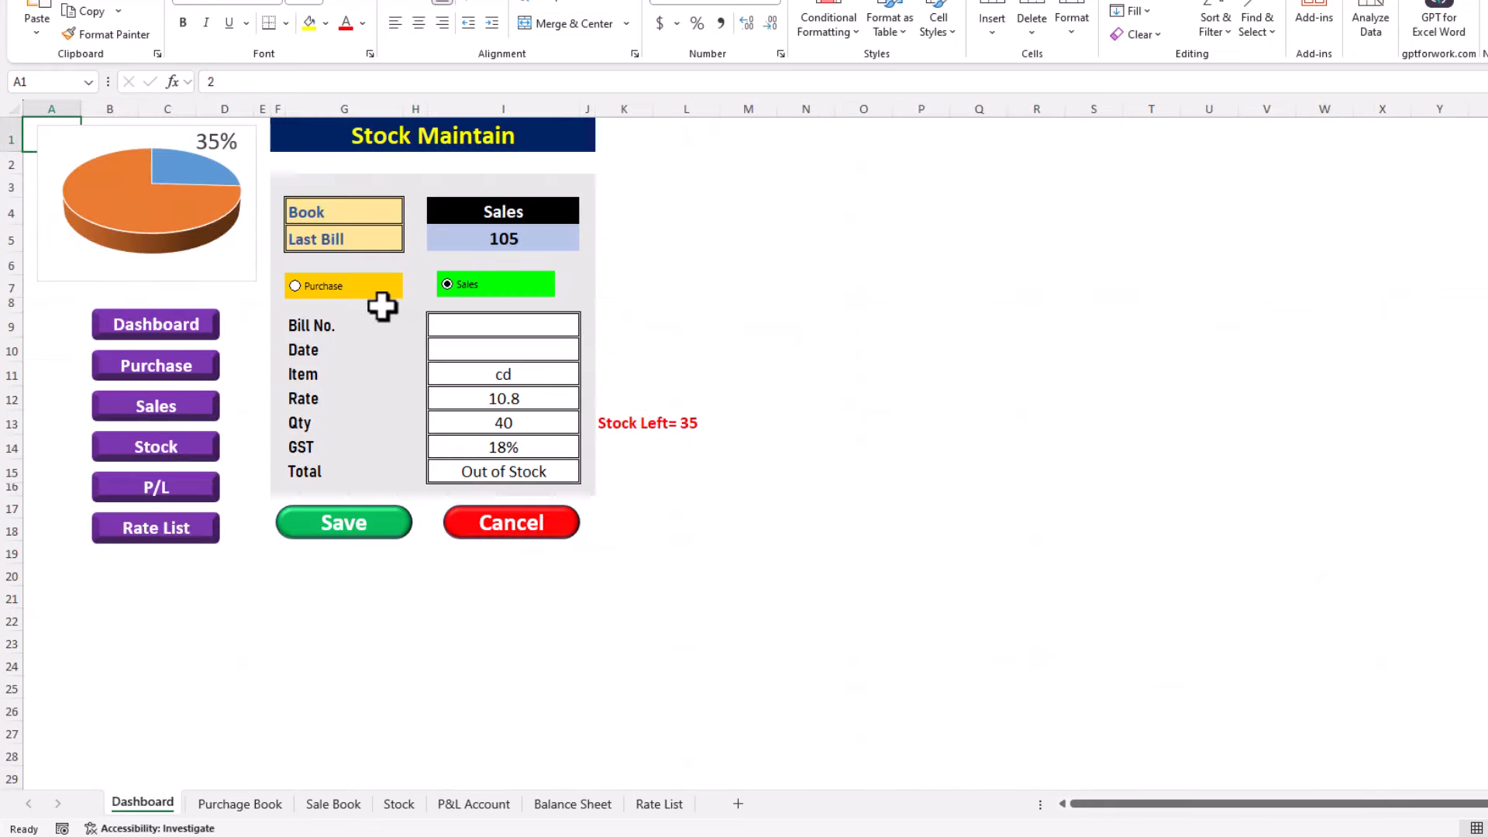